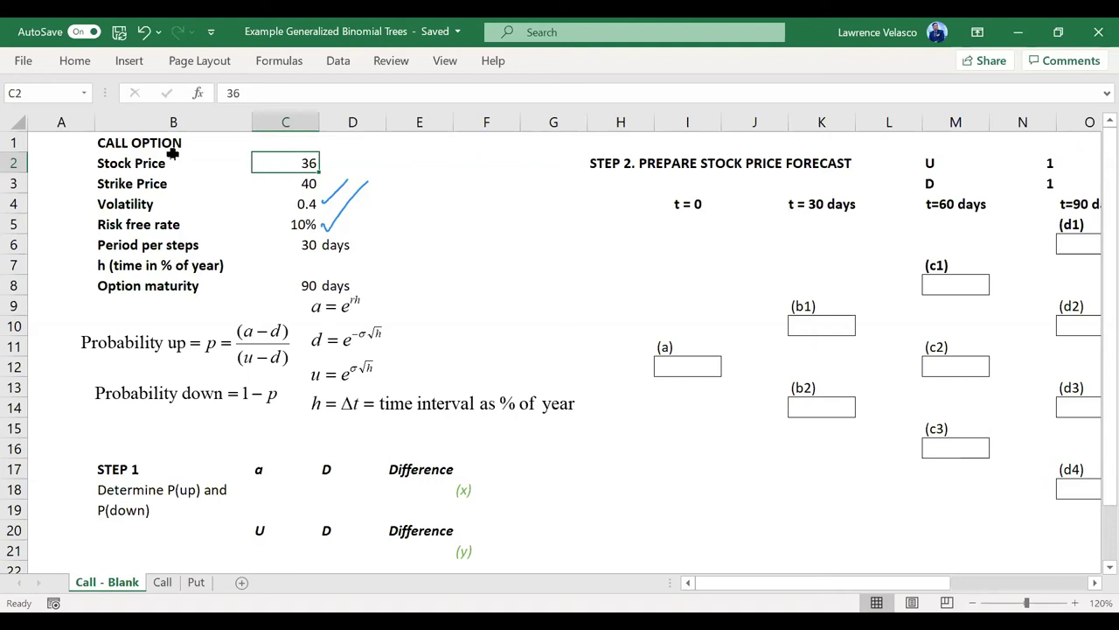
- Annotate the 90-day option maturity as three 30-day periods, box the 30-day period per step, and clear all annotations
left_click_drag(350, 261, 367, 271)
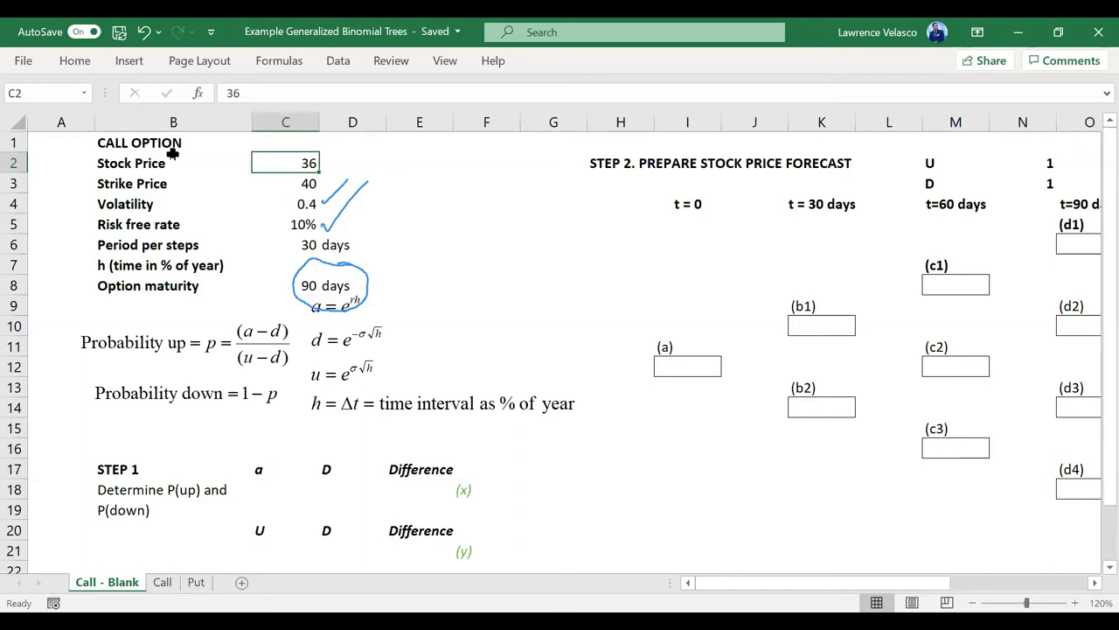
mouse_move(368, 281)
left_mouse_down()
mouse_move(407, 281)
mouse_move(418, 294)
left_mouse_up()
mouse_move(495, 241)
left_mouse_down()
mouse_move(462, 271)
mouse_move(476, 320)
mouse_move(495, 287)
left_mouse_up()
left_click_drag(523, 259, 529, 278)
left_click_drag(567, 248, 560, 275)
left_click_drag(577, 264, 609, 302)
left_click_drag(526, 326, 635, 306)
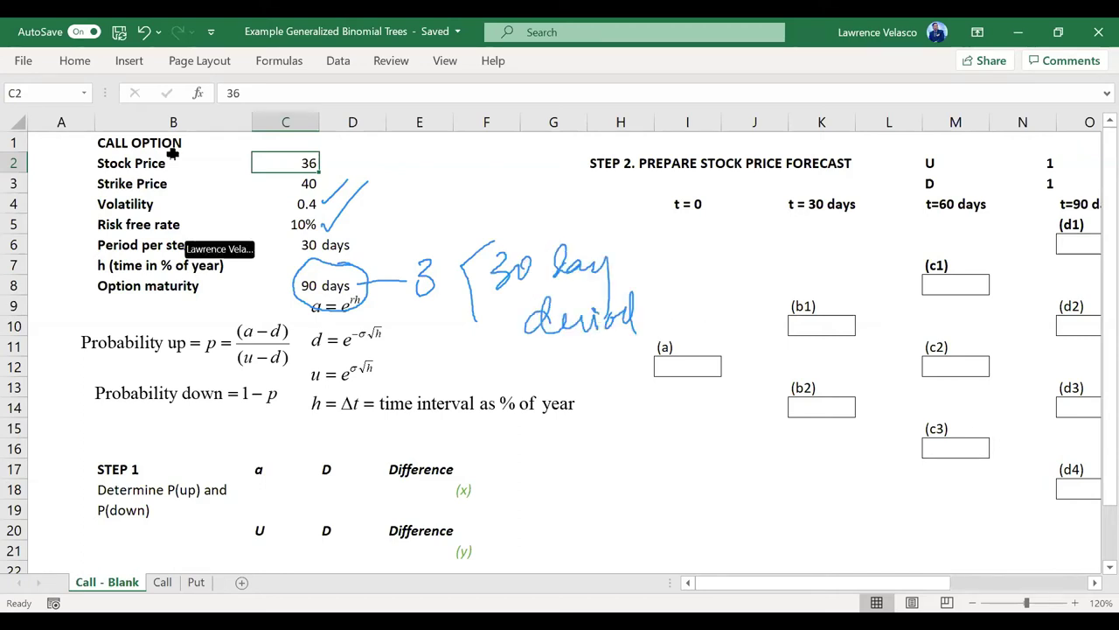
left_click_drag(277, 225, 358, 254)
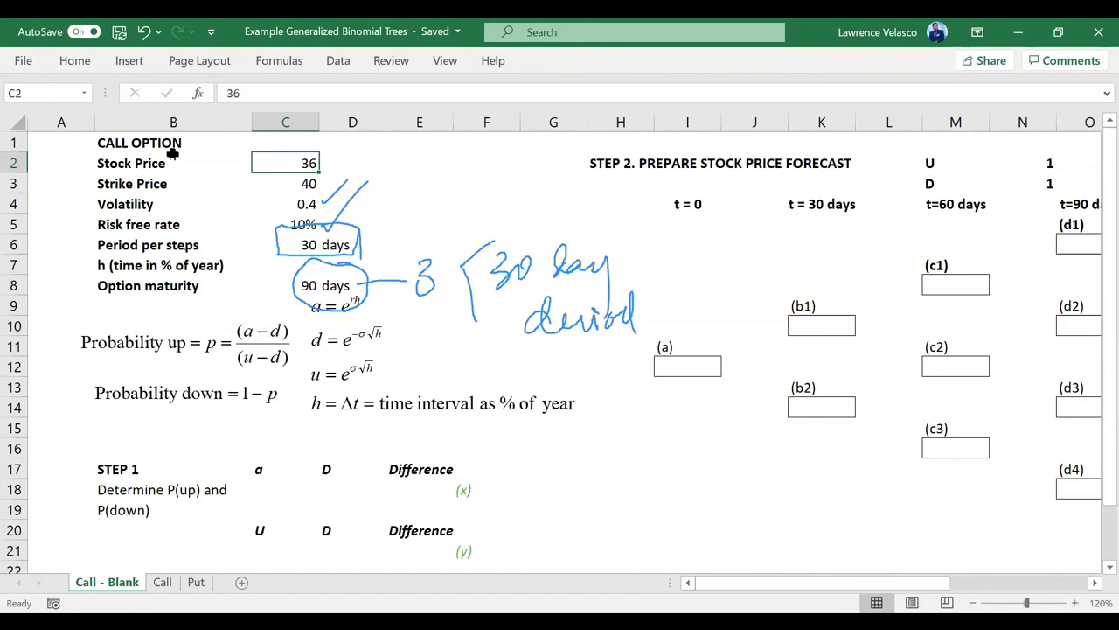
key("Delete")
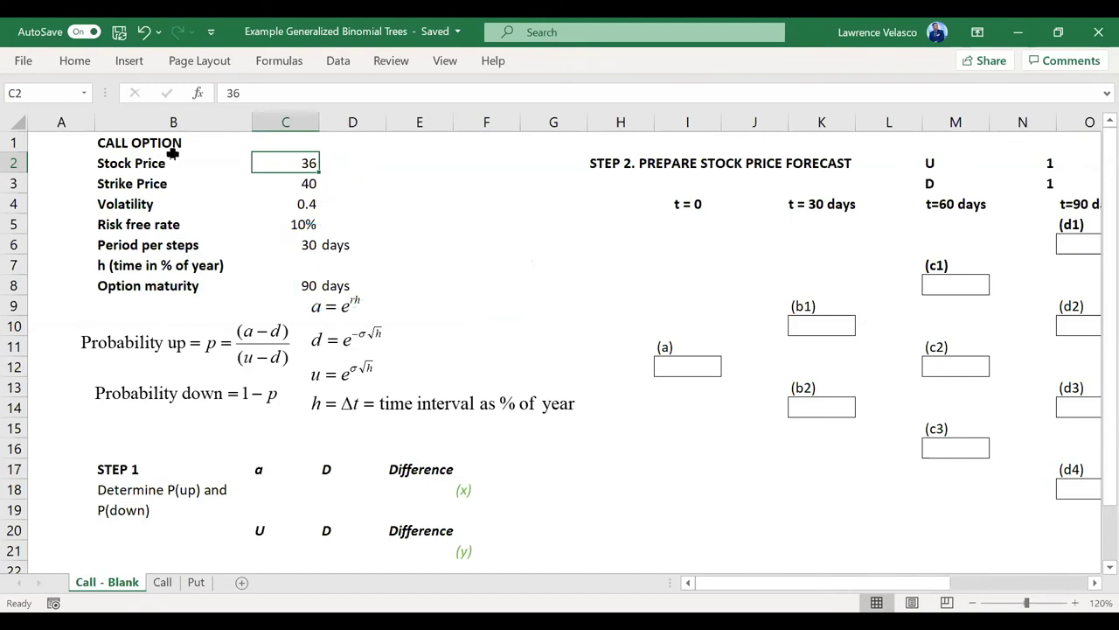
- Examine the call option worksheet from the Step 1 probability section across to the option price computation area in Step 3
key("Down")
key("Down")
key("Down")
key("Down")
key("Down")
key("Down")
key("Down")
key("Down")
key("Down")
key("Down")
key("Down")
key("Down")
key("Down")
key("Down")
key("Down")
key("Down")
key("Down")
key("Down")
key("Down")
key("Down")
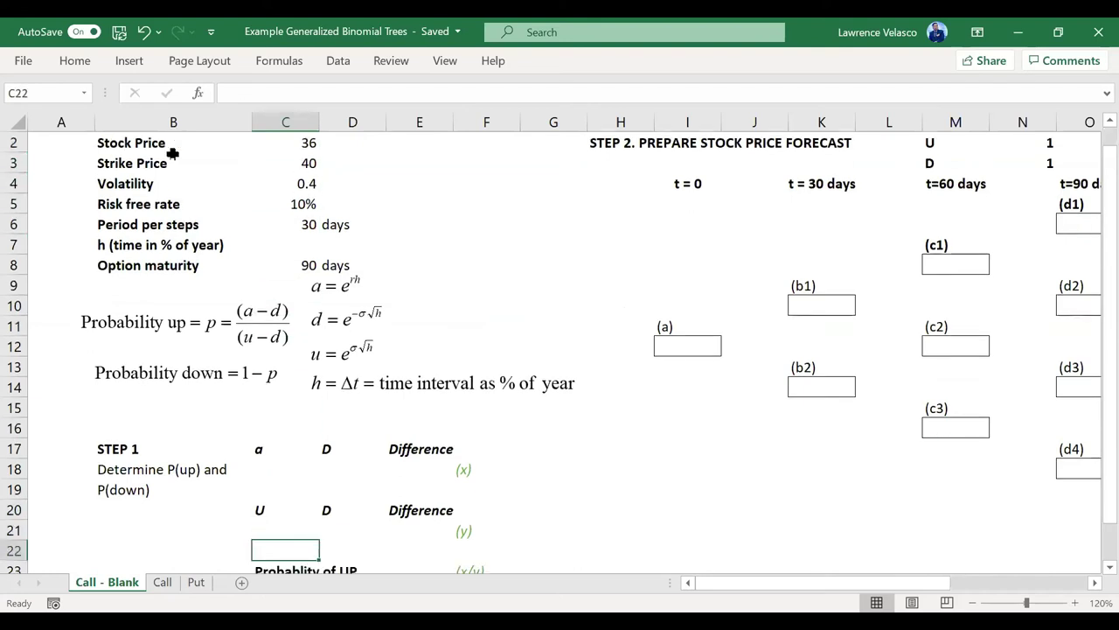
key("Right")
key("Right")
key("Right")
key("Right")
key("Right")
key("Right")
key("Right")
key("Right")
key("Right")
key("Right")
key("Right")
key("Right")
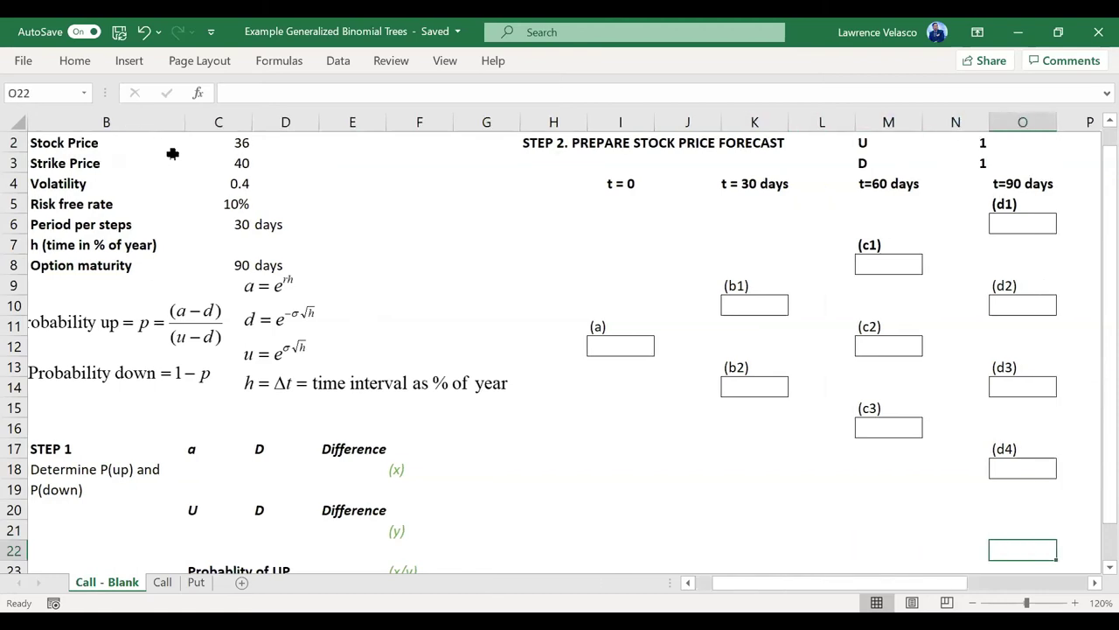
key("Right")
key("Right")
key("Right")
key("Right")
key("Left")
key("Right")
key("Right")
key("Right")
key("Right")
- Examine the Step 2 stock price forecast tree and its nodes from t = 0 to t = 90 days
key("Left")
key("Left")
key("Left")
key("Left")
key("Left")
key("Left")
key("Left")
key("Left")
key("Left")
key("Left")
key("Left")
key("Left")
key("Left")
key("Left")
key("Left")
key("Right")
key("Up")
key("Up")
key("Up")
key("Up")
key("Up")
key("Up")
key("Up")
key("Right")
key("Up")
key("Up")
key("Up")
key("Right")
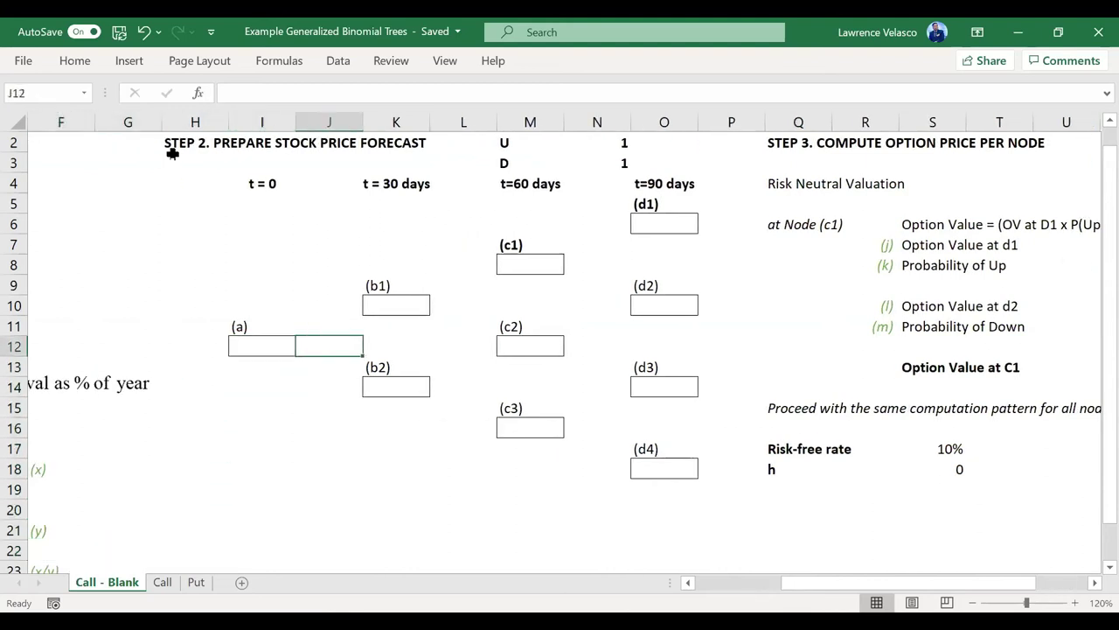
key("Up")
key("Up")
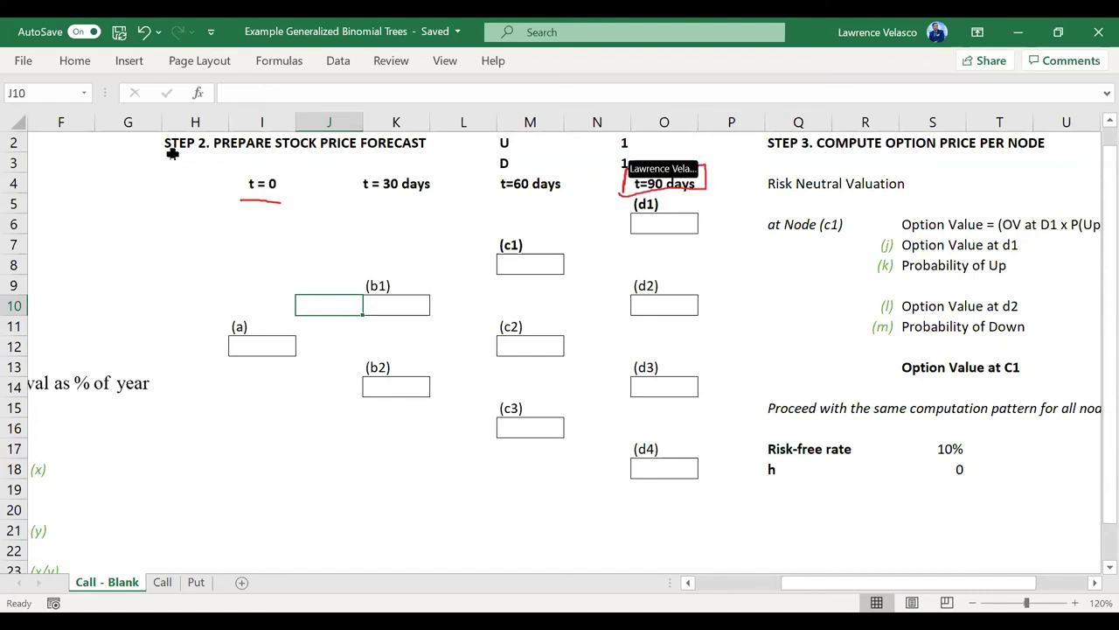
left_click(172, 153)
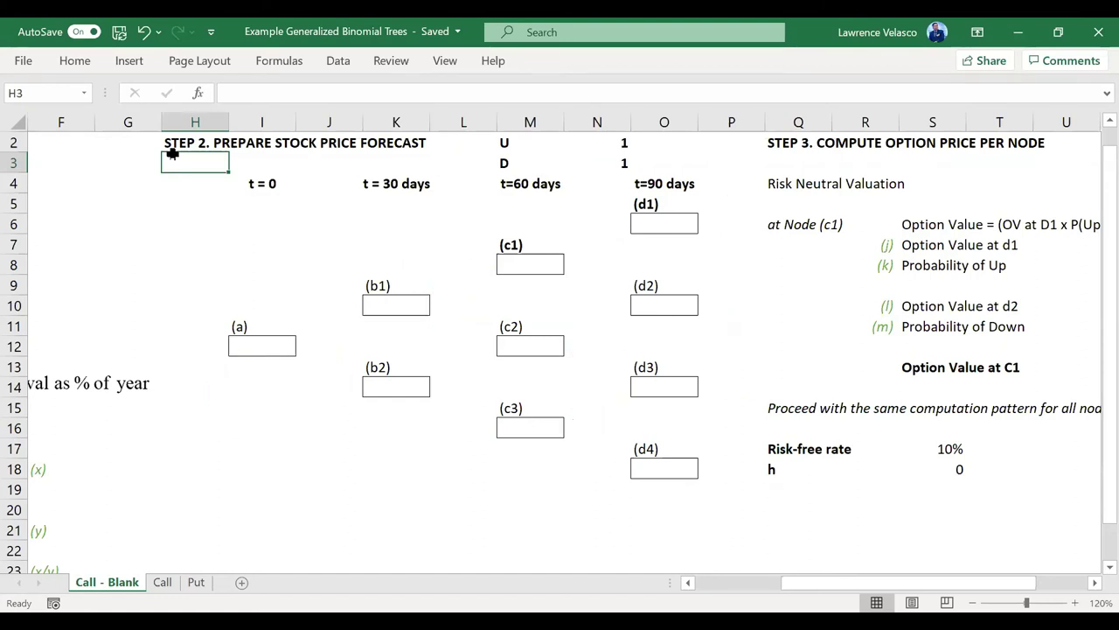
left_click_drag(173, 153, 332, 131)
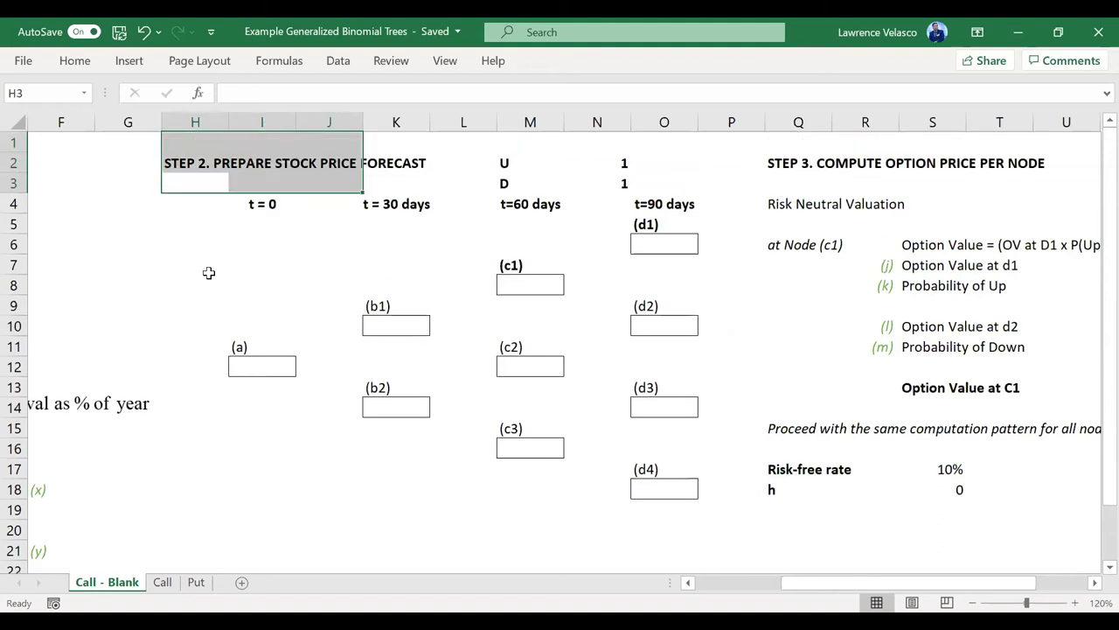
left_click(205, 281)
key("Down")
key("Down")
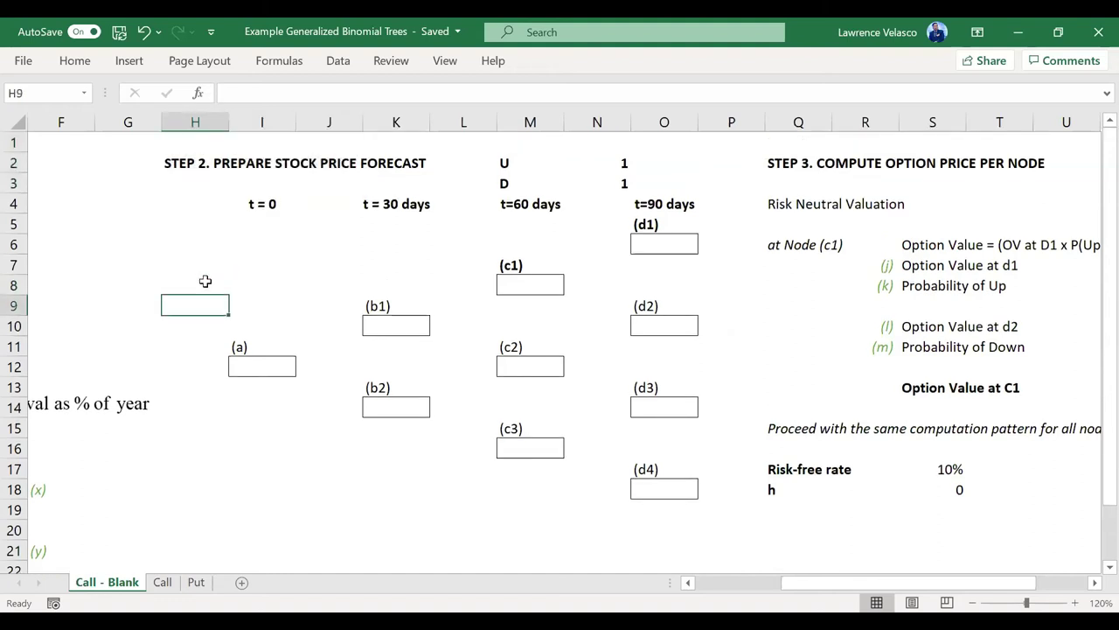
key("Right")
key("Right")
key("Down")
key("Down")
key("Down")
key("Right")
key("Right")
key("Right")
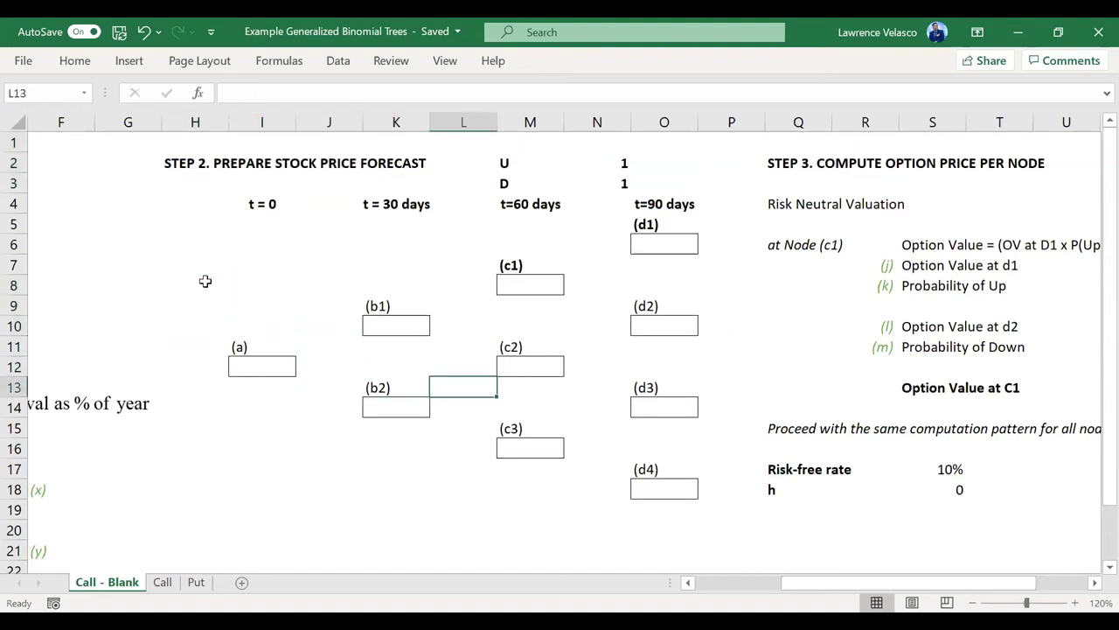
- Clear the U and D factor values in cells N2:N3 of the stock price forecast
key("Up")
key("Up")
key("Up")
key("Up")
key("Up")
key("Up")
key("Up")
key("Up")
key("Up")
key("Up")
key("Up")
key("Up")
key("Right")
key("Down")
key("Down")
key("Up")
key("shift+Down")
key("Delete")
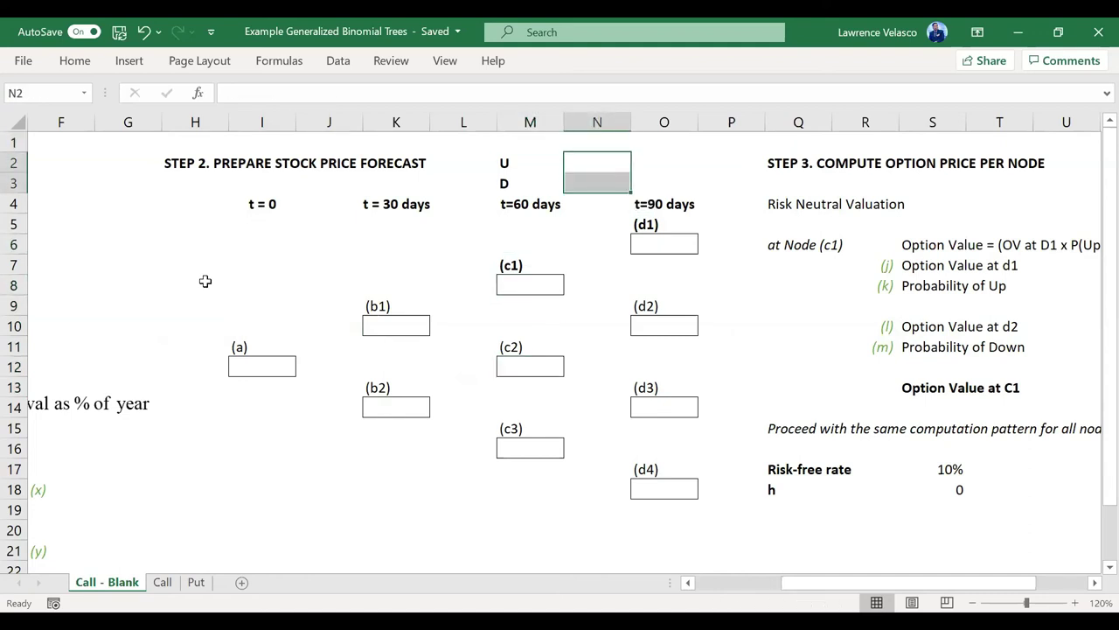
- Link the t = 0 node (a) in I12 to the stock price with =C2
key("Down")
key("Down")
key("Down")
key("Down")
key("Down")
key("Down")
key("Down")
key("Down")
key("Down")
key("Left")
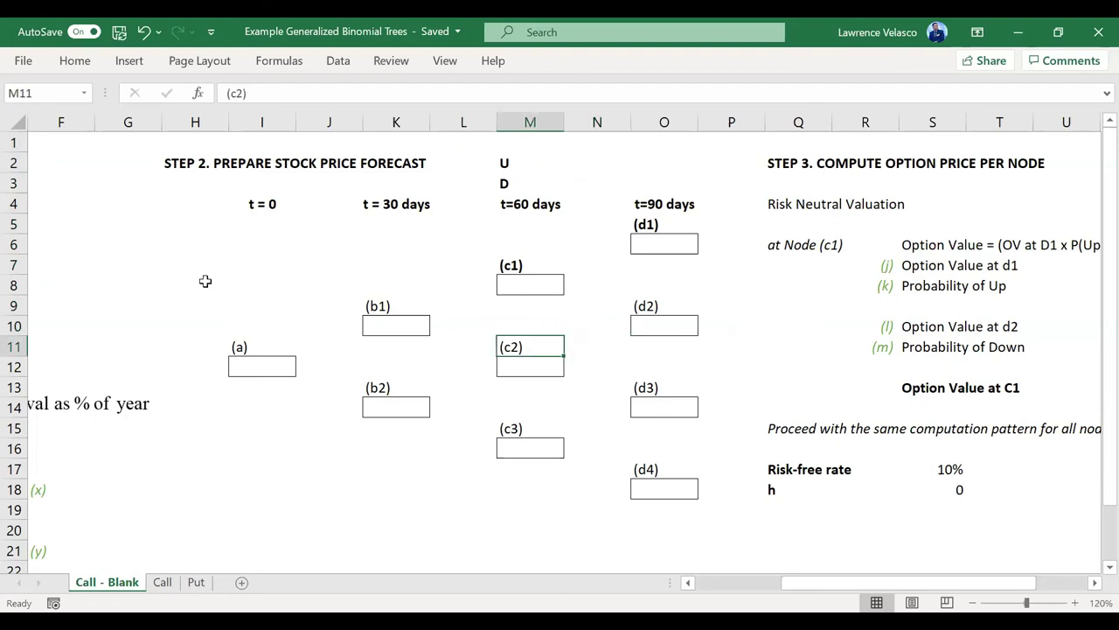
key("Left")
key("Left")
key("Left")
key("Left")
key("Down")
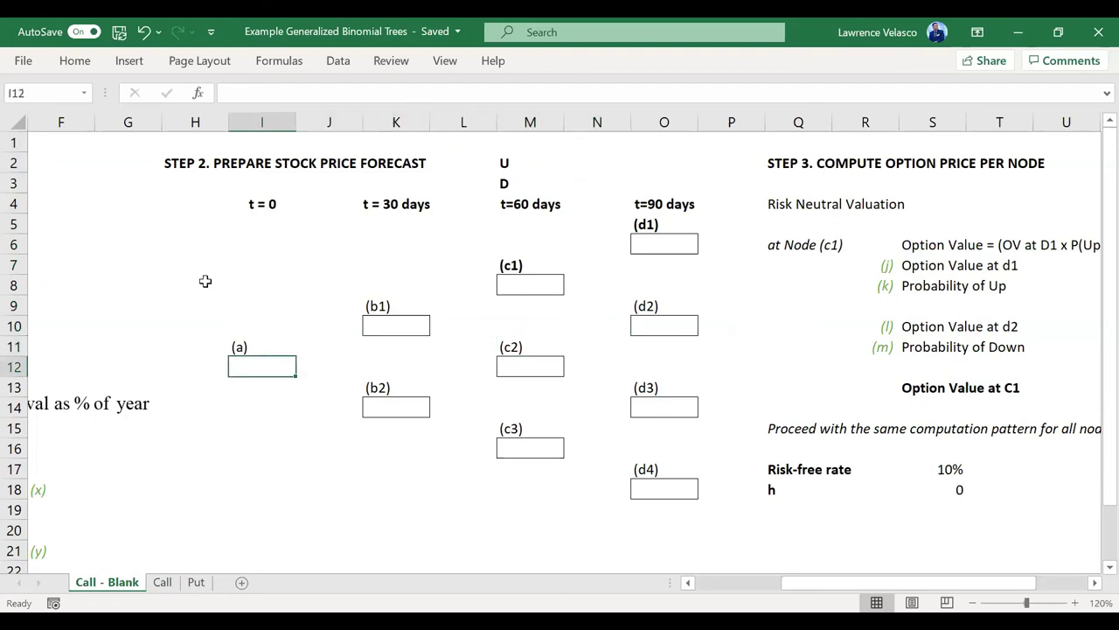
type("36")
key("ctrl+Return")
type("=")
key("Left")
key("Left")
key("Left")
key("Left")
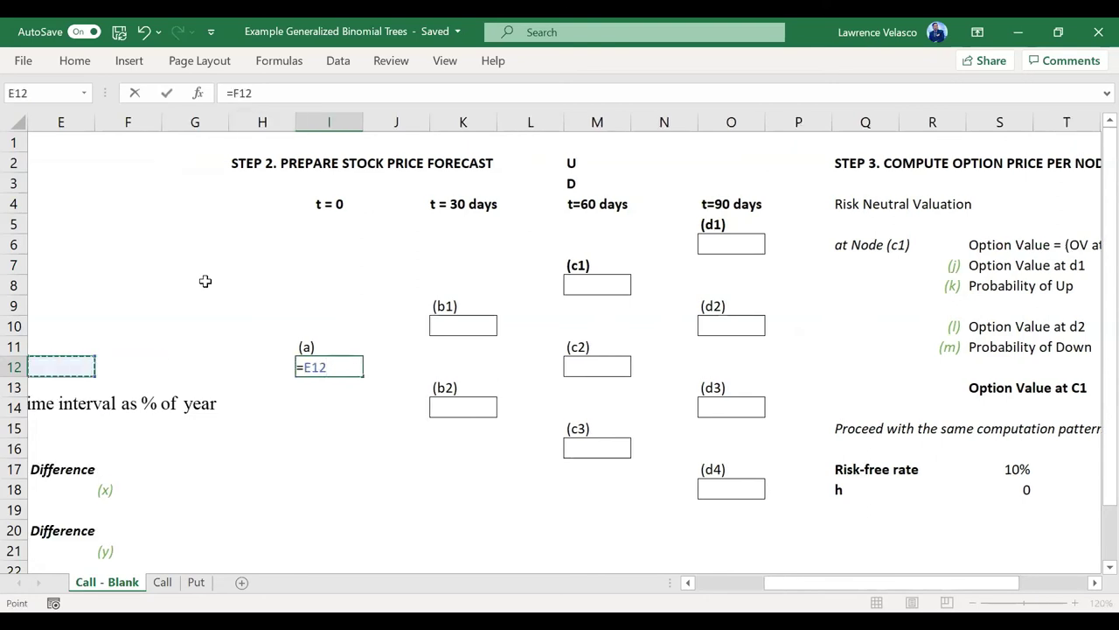
key("Left")
key("Left")
key("Left")
key("Left")
key("Right")
key("Right")
key("Up")
key("Up")
key("Up")
key("Up")
key("Up")
key("Up")
key("Up")
key("Up")
key("Up")
key("Up")
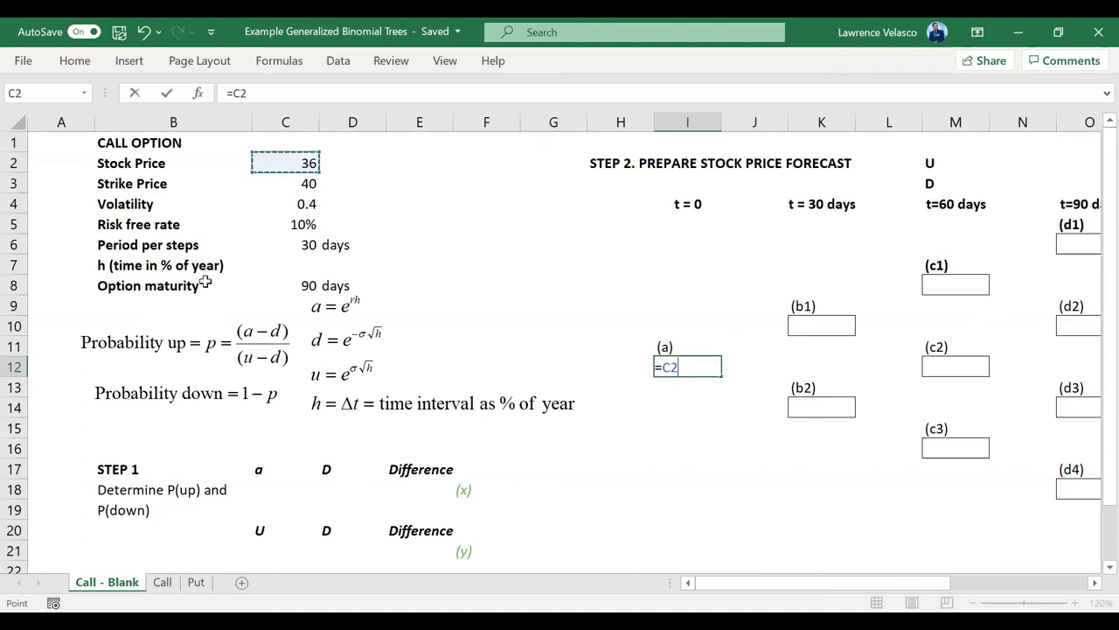
key("Return")
key("Up")
- Examine the stock price forecast tree from node (a) across the 30-, 60- and 90-day columns
key("Right")
key("Left")
key("Right")
key("Left")
key("Left")
key("Right")
key("Right")
key("Right")
key("Right")
key("Right")
key("Right")
key("Right")
key("Right")
key("Right")
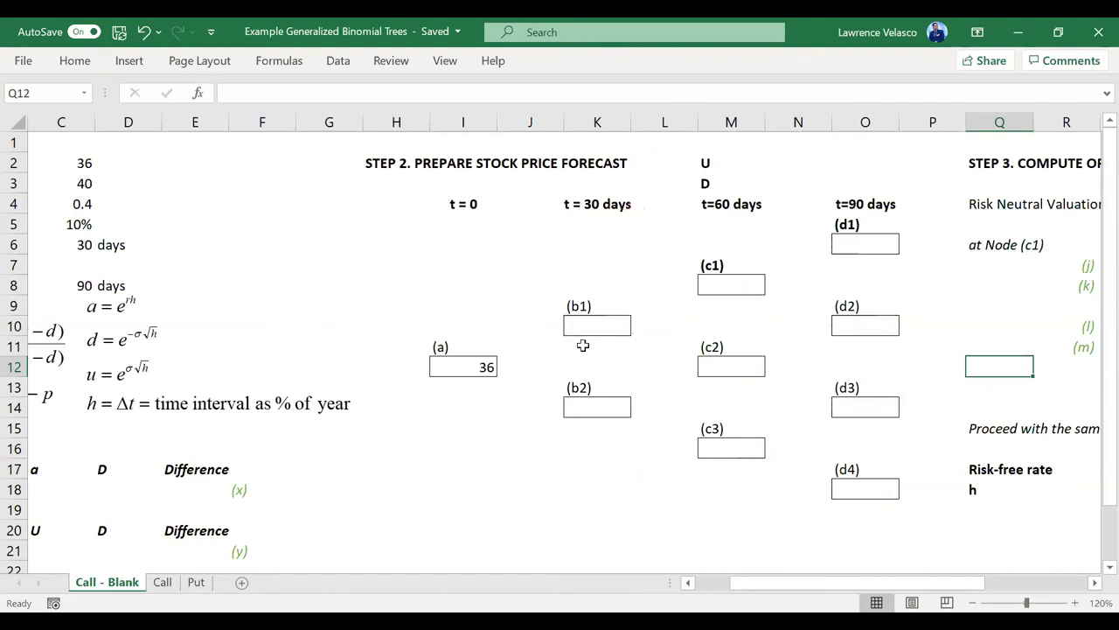
- Annotate h as the time per step/period expressed as a % of a year, and circle the 30-day period per step
scroll(584, 346, "left", 2)
scroll(583, 345, "down", 1)
scroll(583, 345, "up", 1)
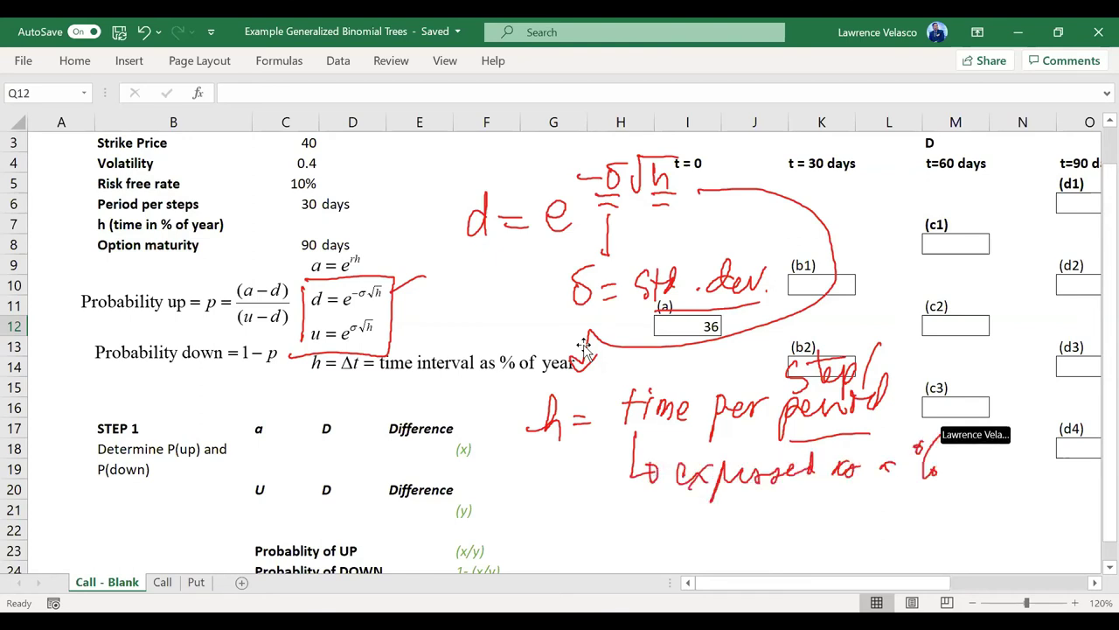
mouse_move(789, 515)
left_mouse_down()
mouse_move(840, 512)
mouse_move(852, 532)
left_mouse_up()
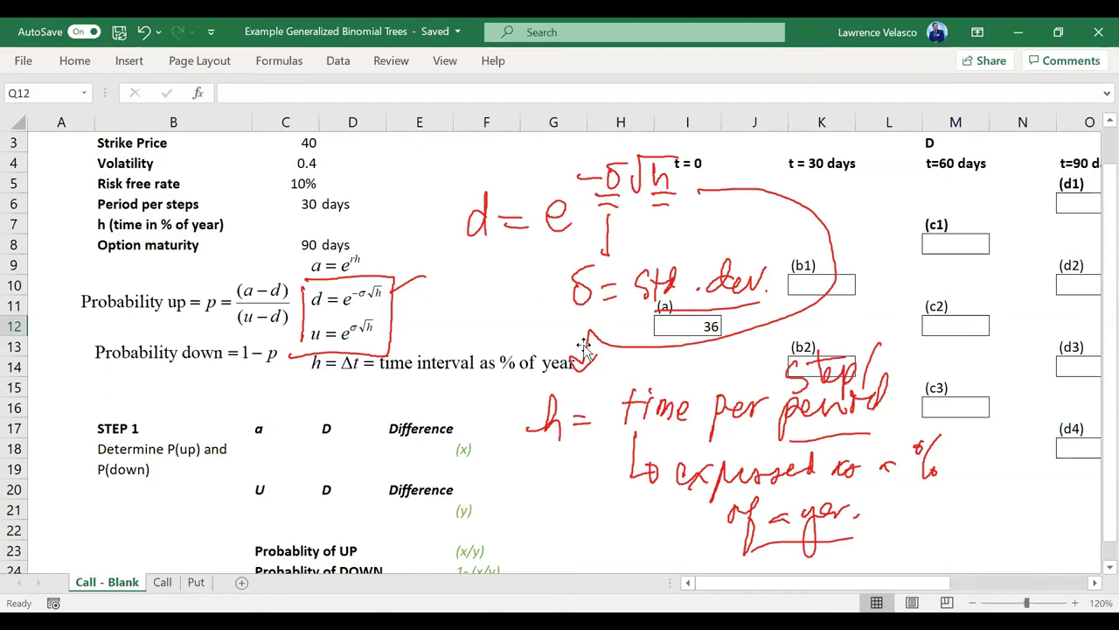
mouse_move(593, 553)
left_mouse_down()
mouse_move(609, 552)
mouse_move(610, 564)
left_mouse_up()
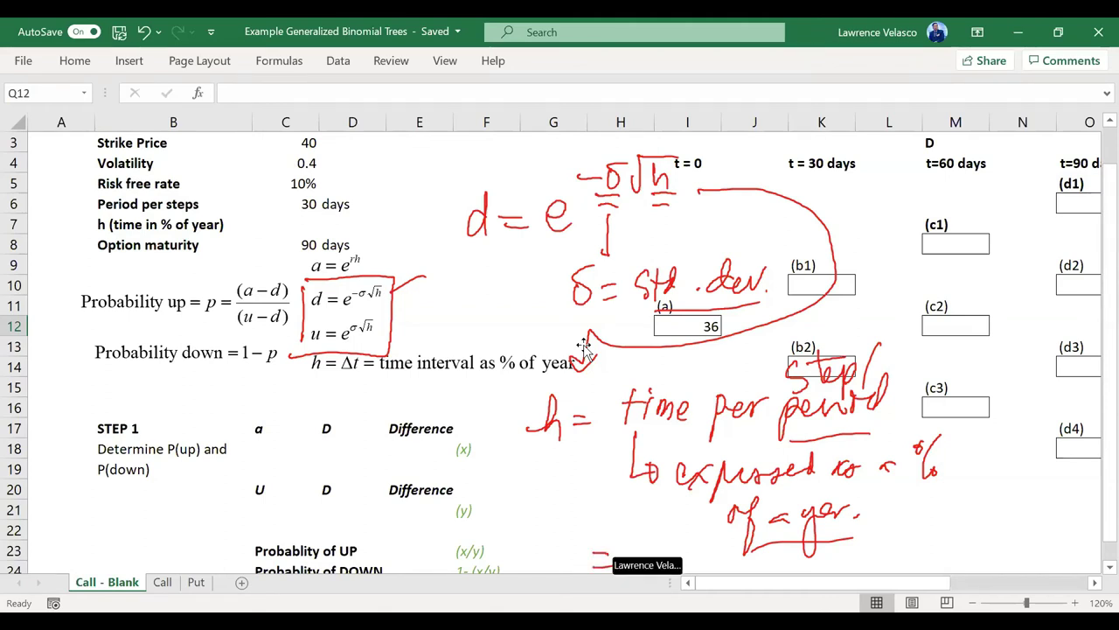
left_click_drag(725, 332, 664, 433)
mouse_move(657, 542)
left_mouse_down()
mouse_move(658, 567)
mouse_move(687, 544)
left_mouse_up()
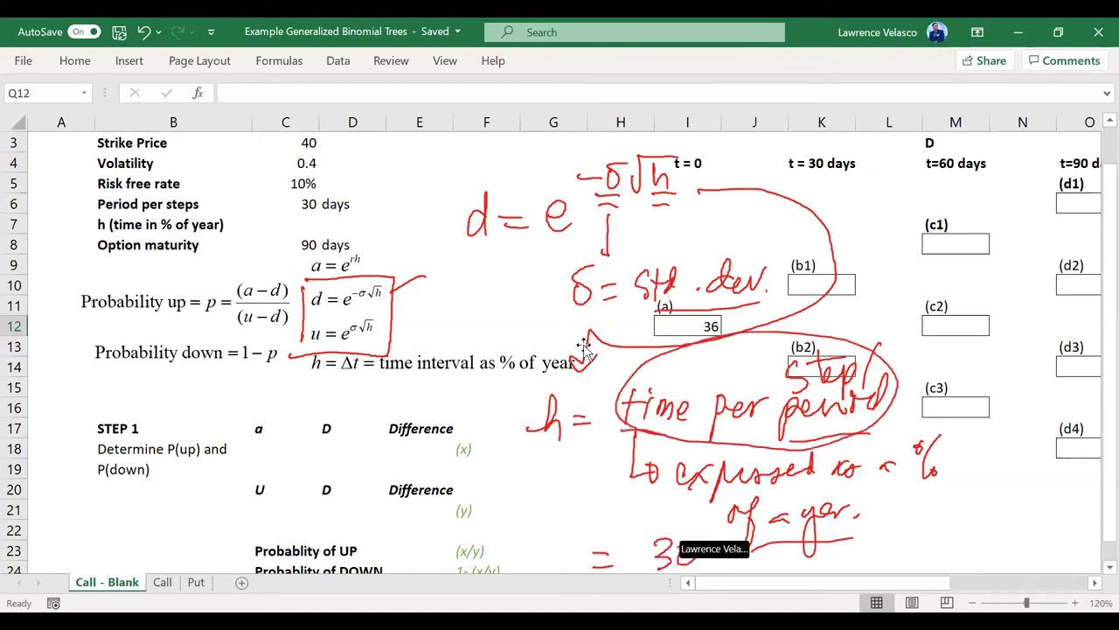
left_click(355, 238)
left_click_drag(345, 179, 365, 186)
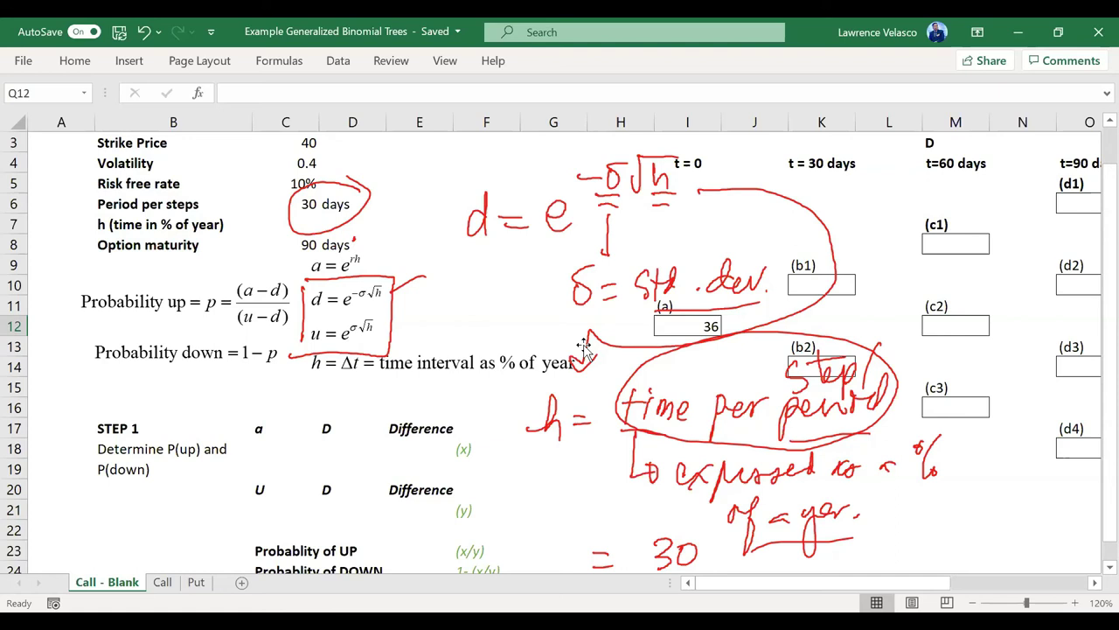
- Complete the h annotation as 30/365 = ?? and clear all annotations
left_click_drag(722, 523, 696, 579)
left_click_drag(724, 542, 727, 574)
mouse_move(766, 540)
left_mouse_down()
mouse_move(759, 569)
mouse_move(774, 574)
mouse_move(853, 528)
mouse_move(867, 545)
left_mouse_up()
left_click_drag(840, 562, 910, 567)
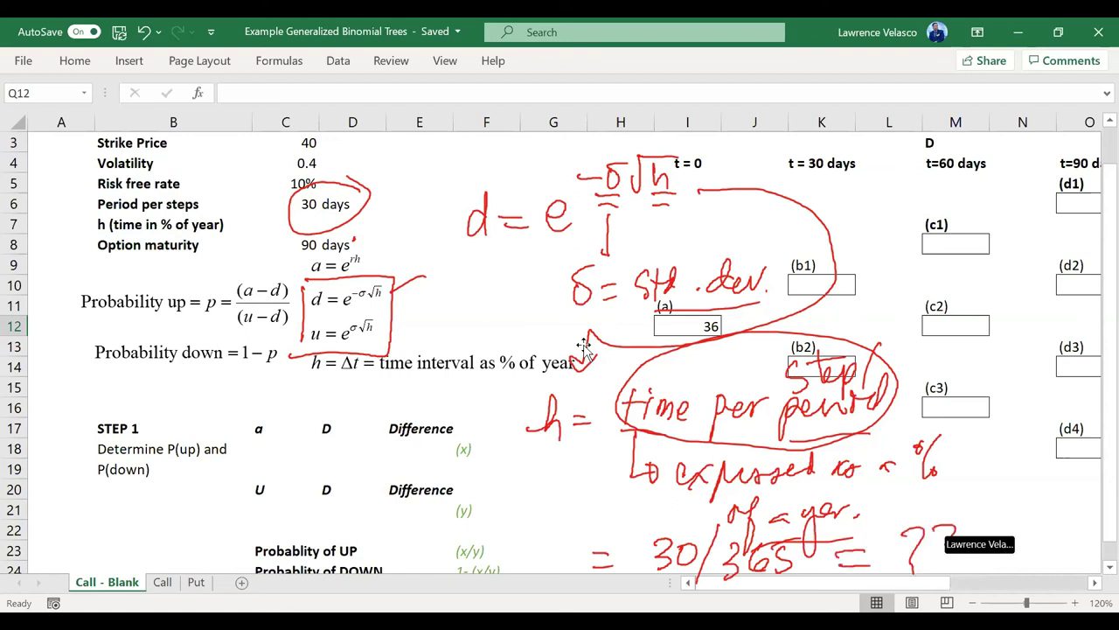
left_click_drag(934, 530, 946, 560)
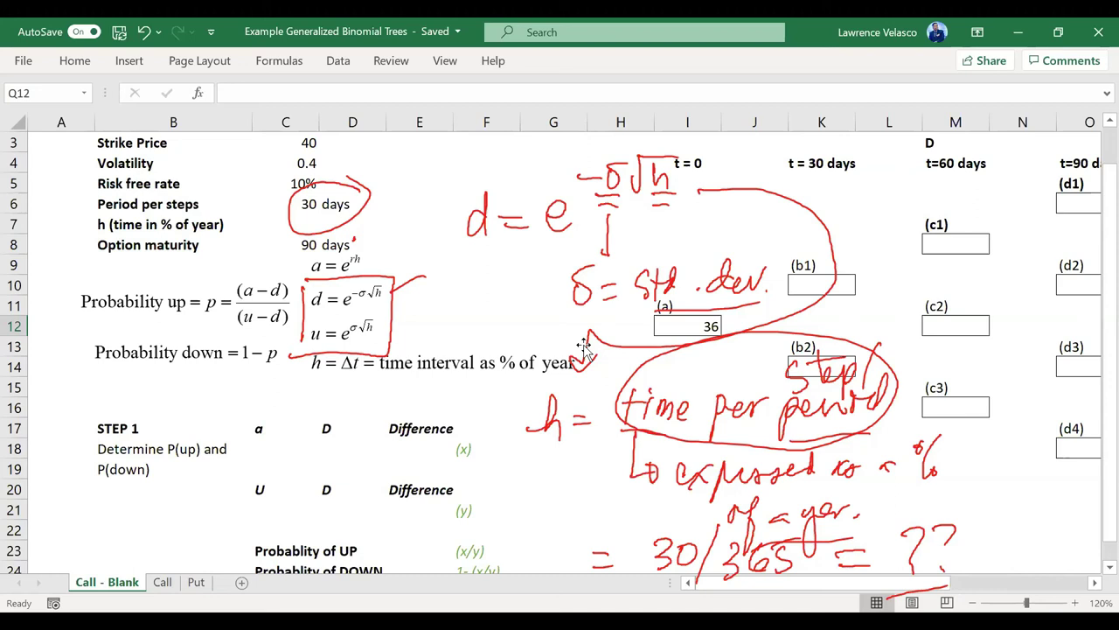
key("Delete")
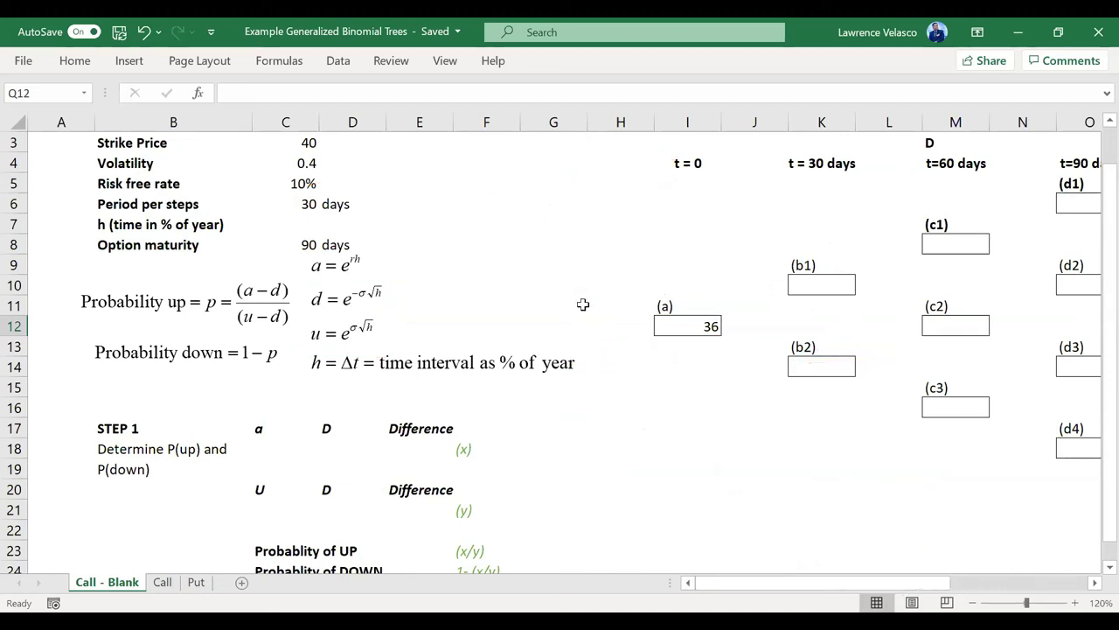
- Compute h as a share of the year in C7 with the formula =C6/365
left_click(331, 226)
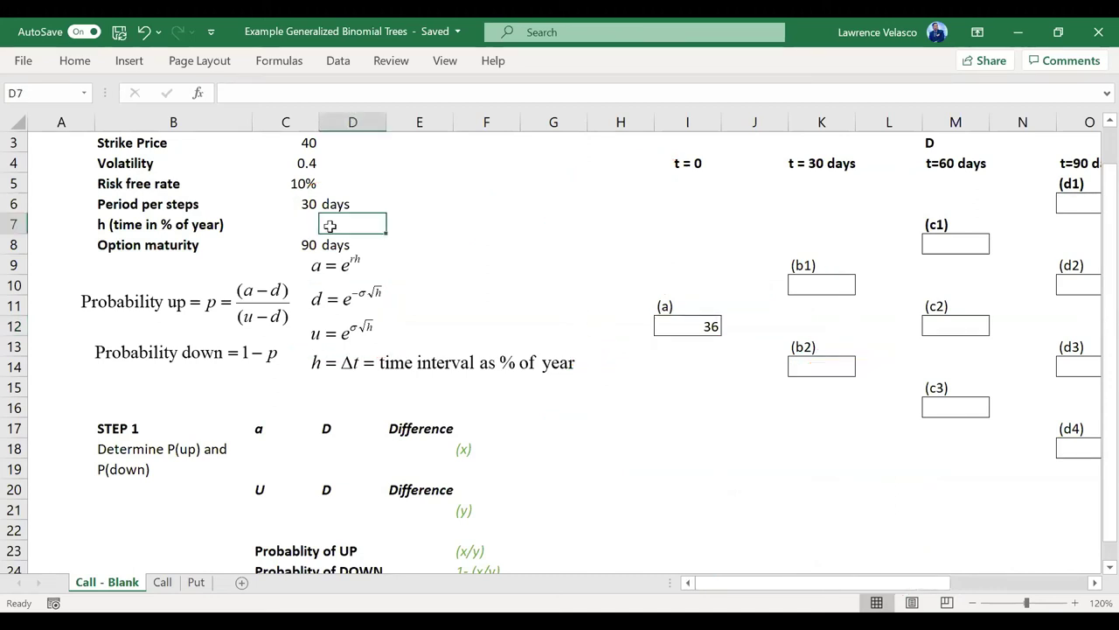
key("Down")
key("Up")
key("Left")
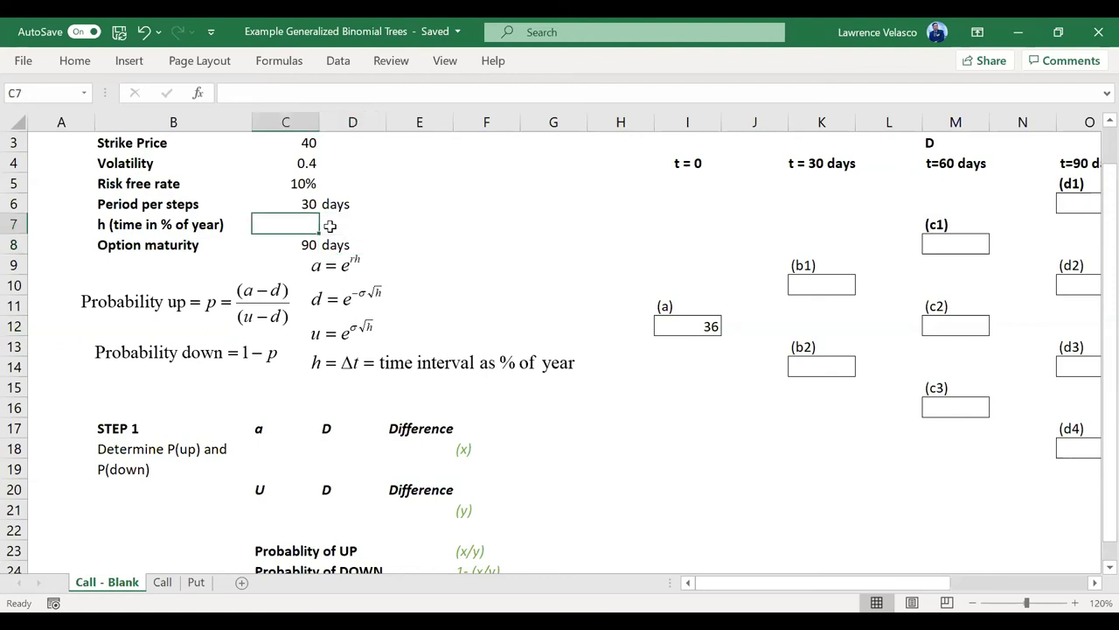
type("=")
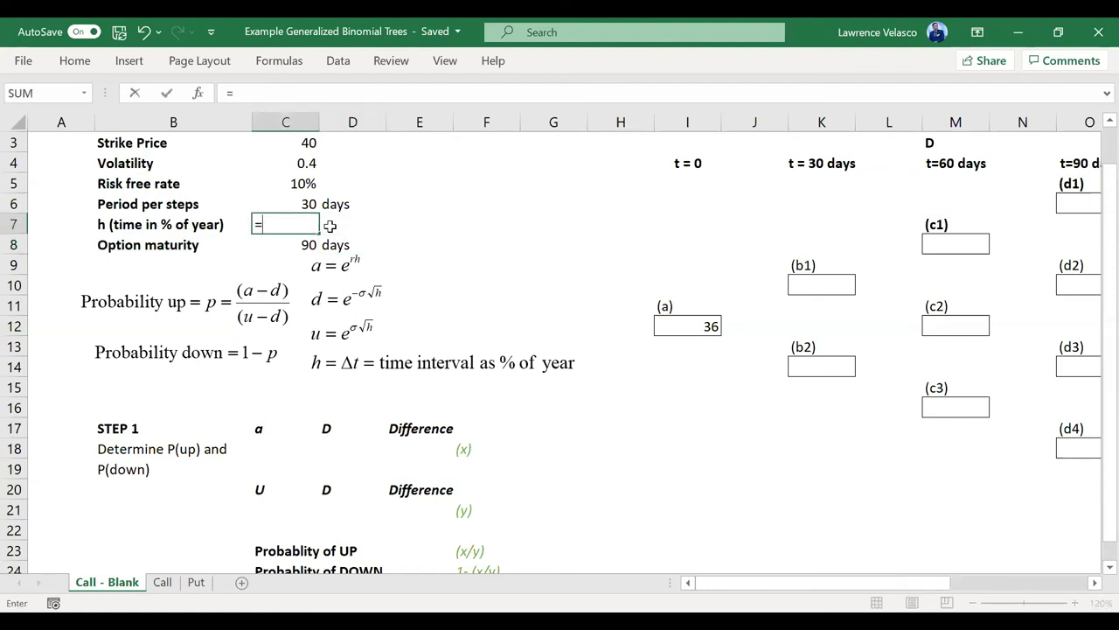
key("Up")
type("/365")
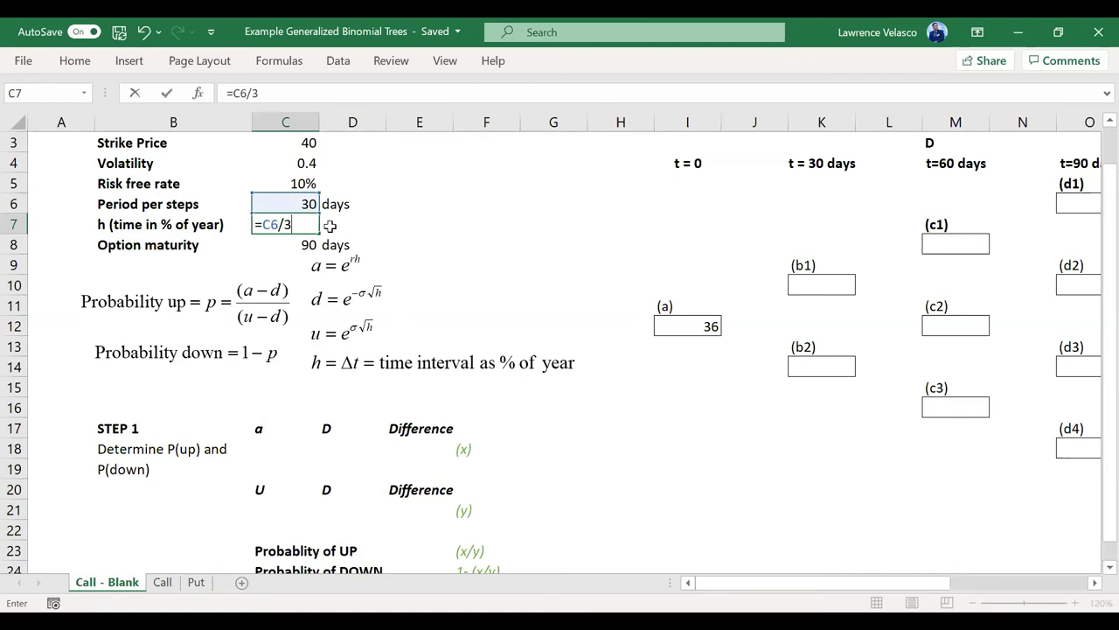
key("Return")
key("Up")
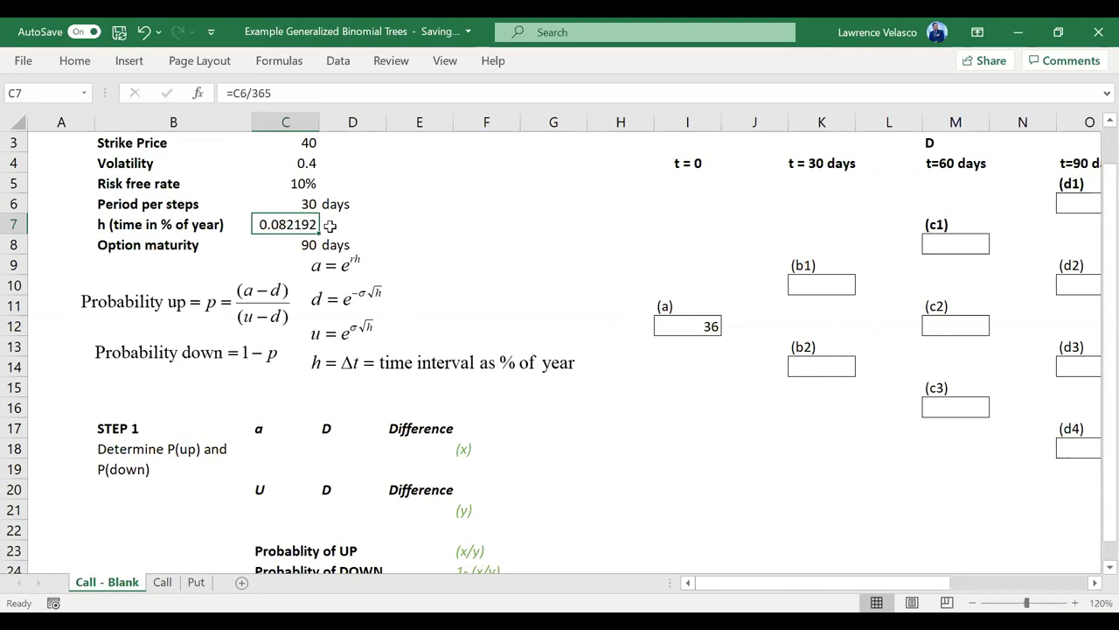
- Compute the D factor in N3 from volatility and h with =EXP(-C4*C7), and review its formula
key("Down")
key("Right")
key("Right")
key("Right")
key("Right")
key("Right")
key("Right")
key("Up")
key("Up")
key("Up")
key("Up")
key("Up")
key("Up")
key("Up")
key("Right")
key("Right")
key("Right")
key("Right")
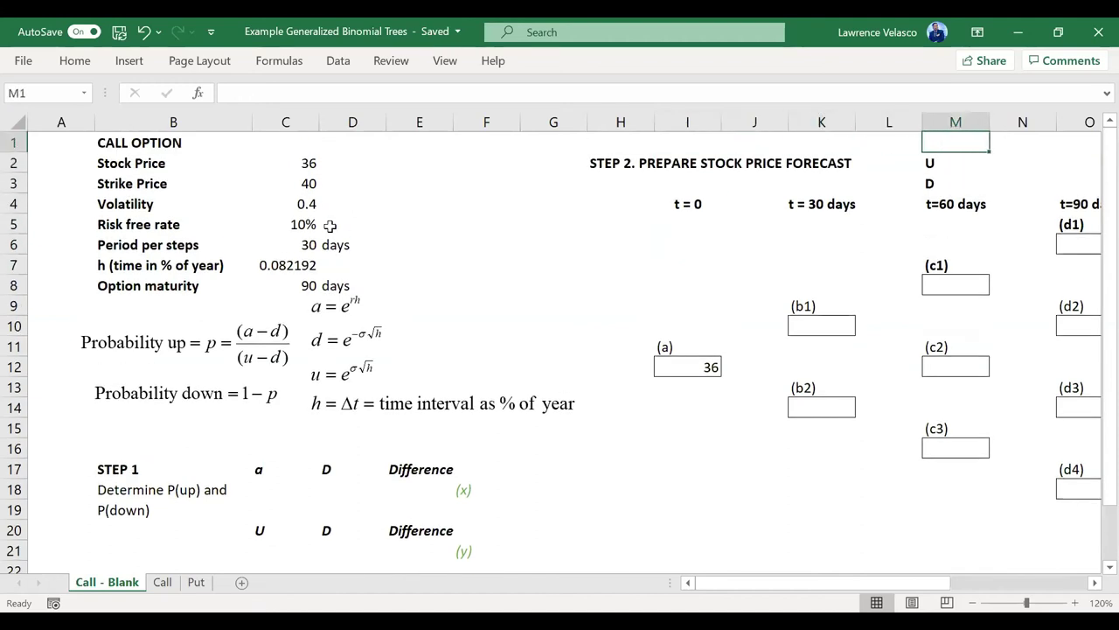
key("Down")
key("Down")
key("Right")
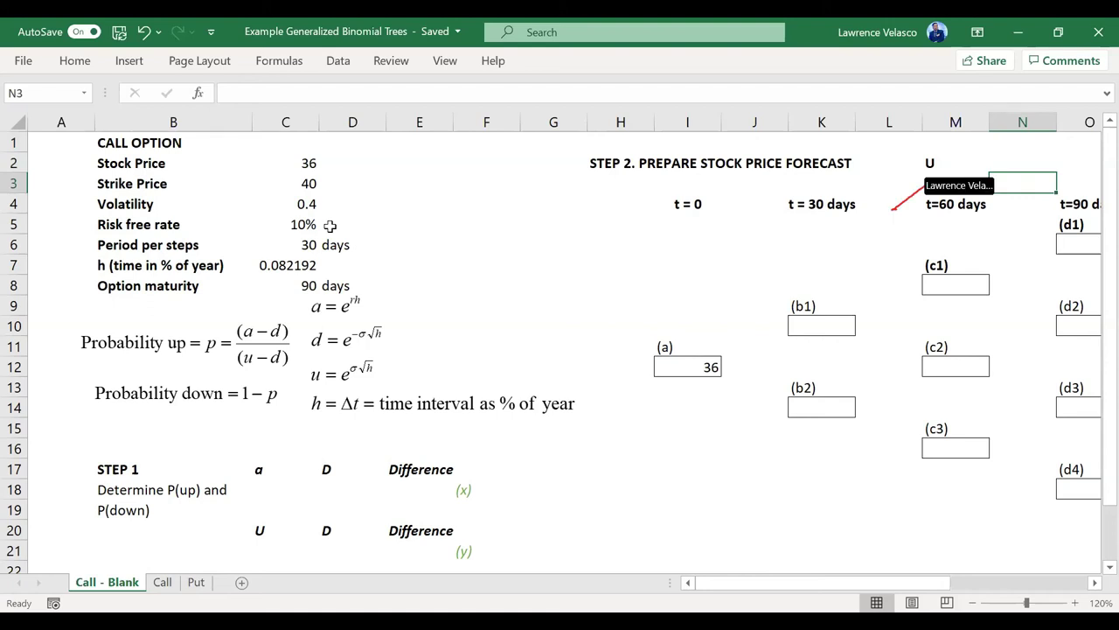
type("=e")
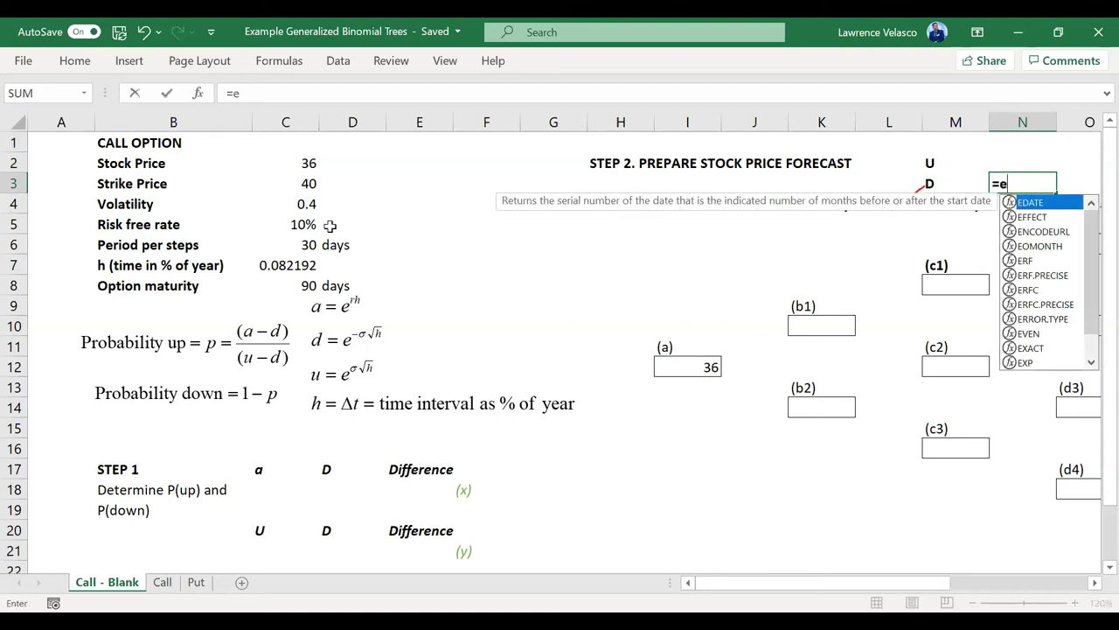
type("xp(-")
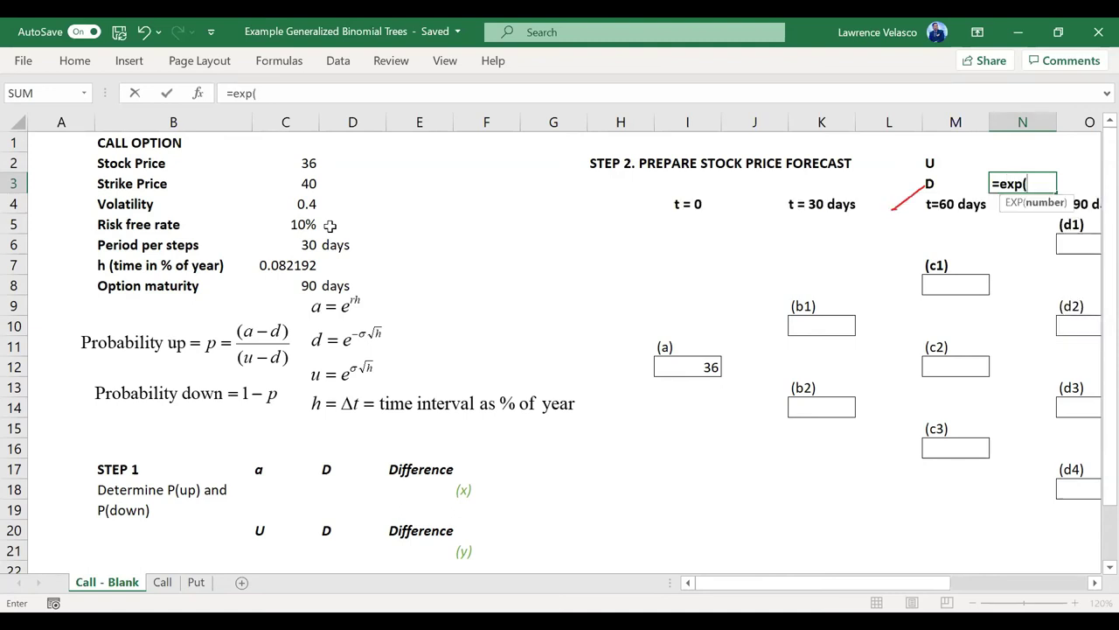
key("Left")
key("Left")
key("Left")
key("Left")
key("Left")
key("Left")
key("Left")
key("Left")
key("Left")
key("Left")
key("Down")
key("Left")
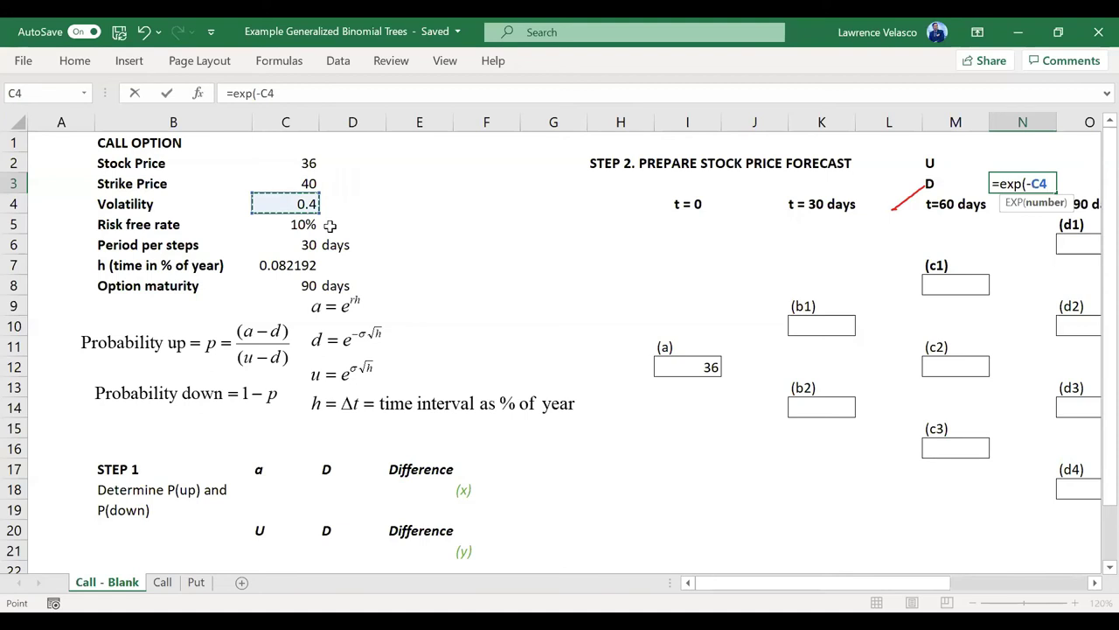
type("*")
key("Left")
key("Left")
key("Left")
key("Left")
key("Left")
key("Left")
key("Left")
key("Left")
key("Left")
key("Left")
key("Down")
key("Down")
key("Down")
key("Down")
key("Down")
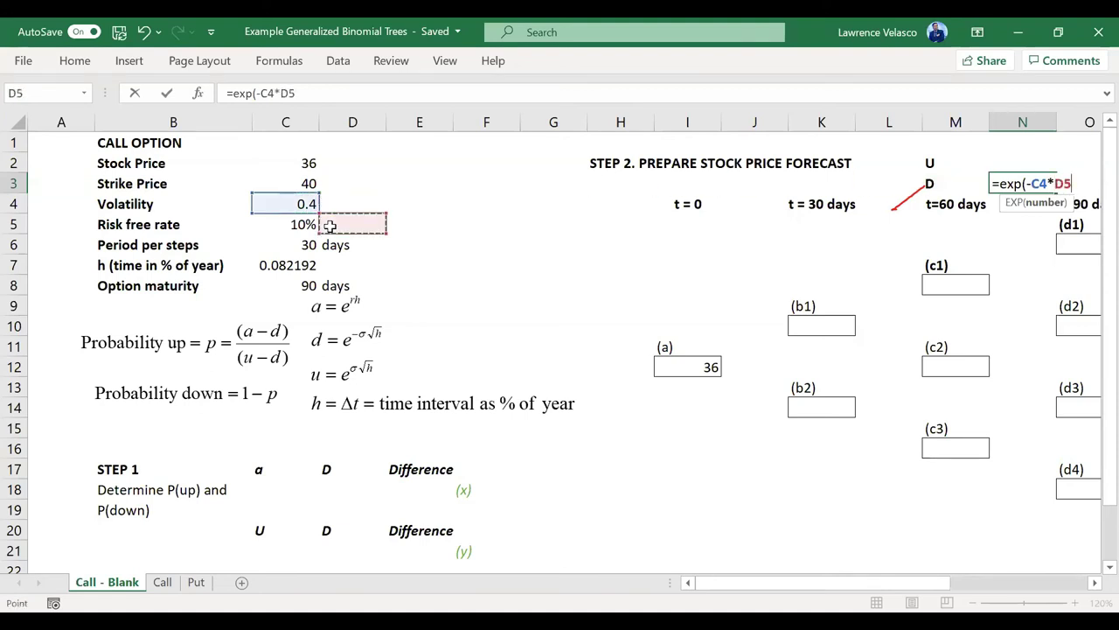
key("Left")
key("Up")
type(")")
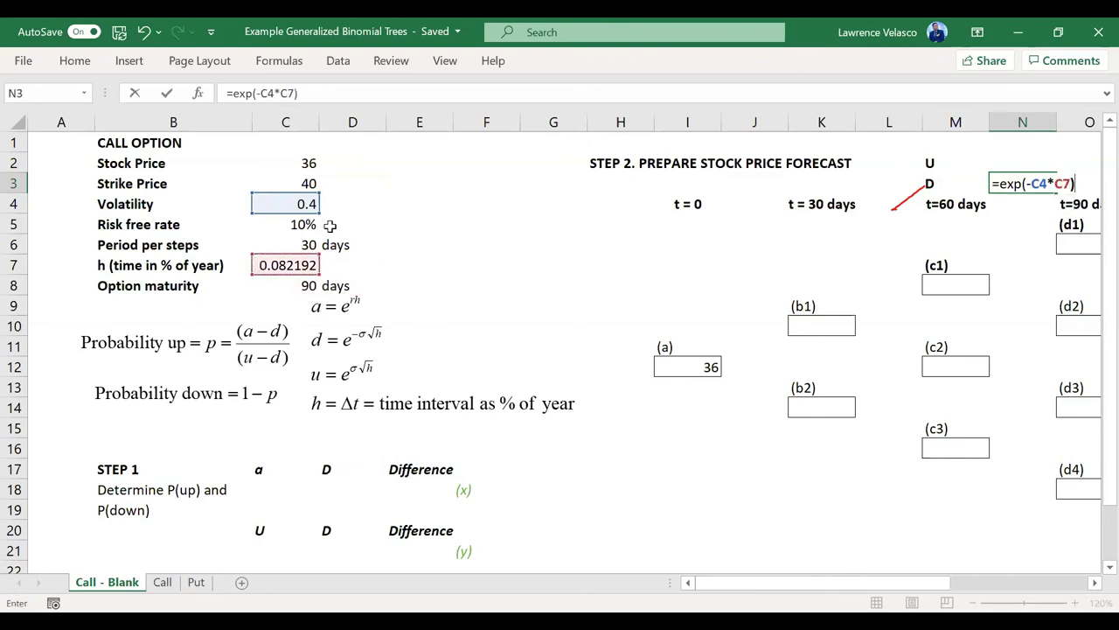
key("ctrl+Return")
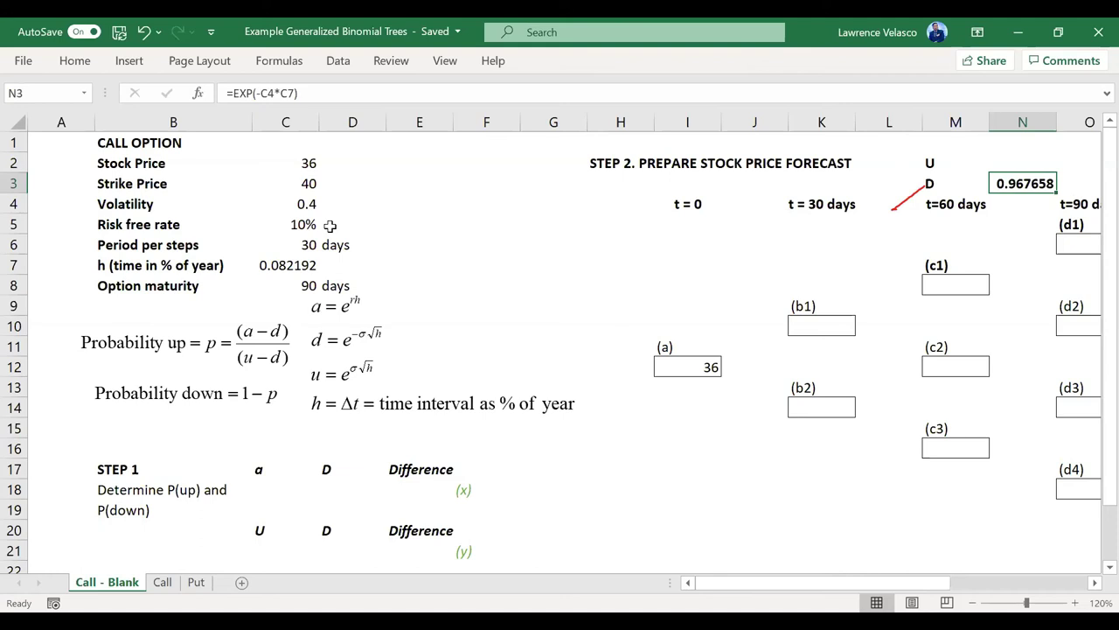
left_click(303, 92)
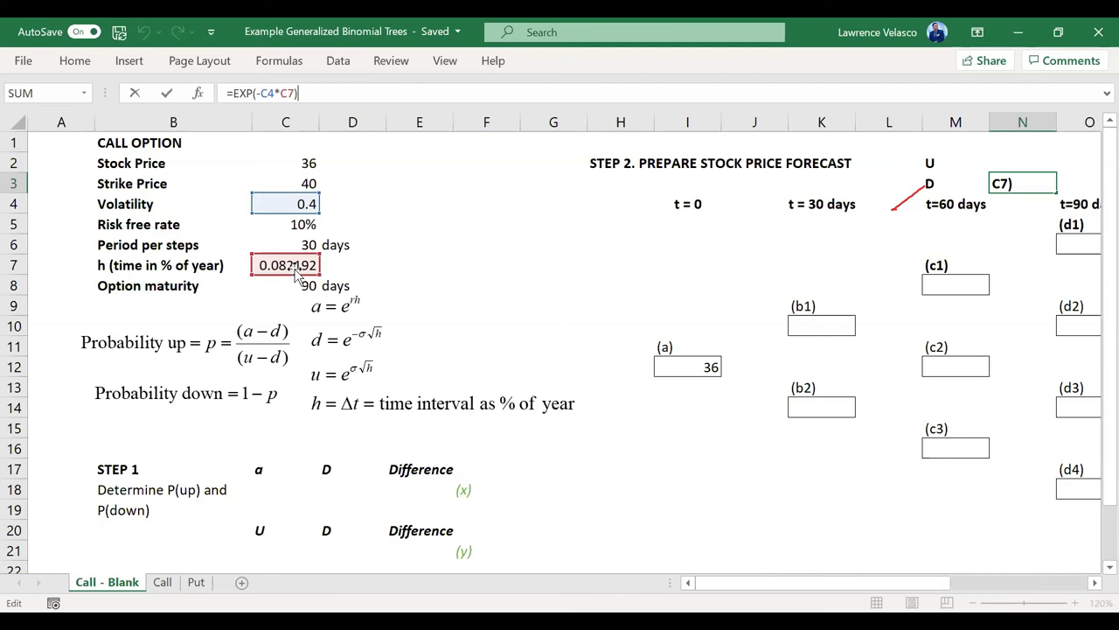
key("ctrl+Return")
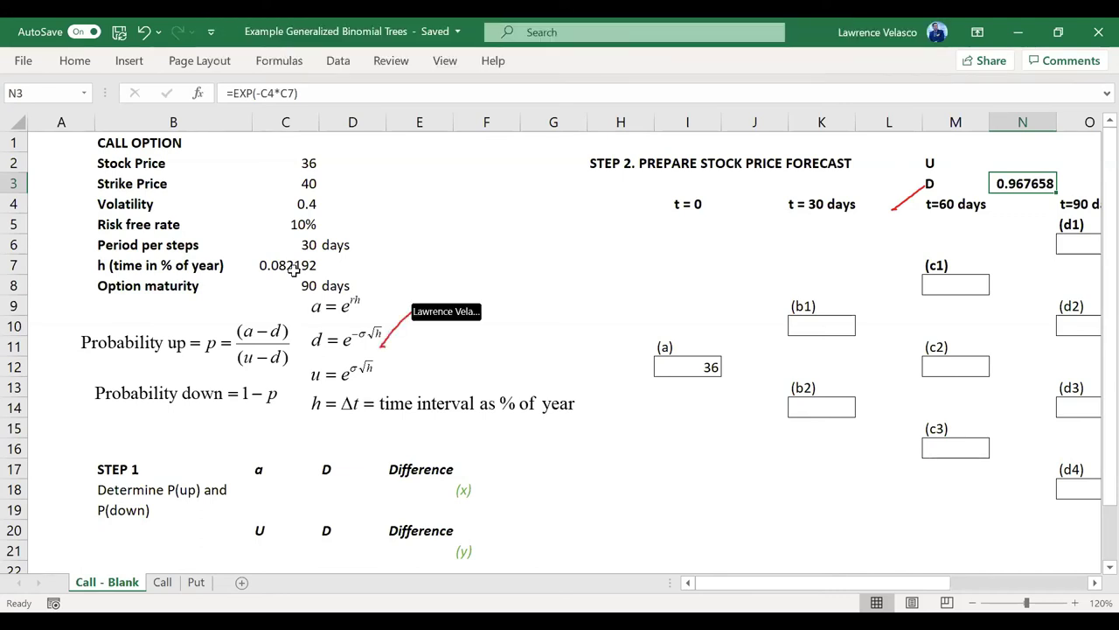
key("Up")
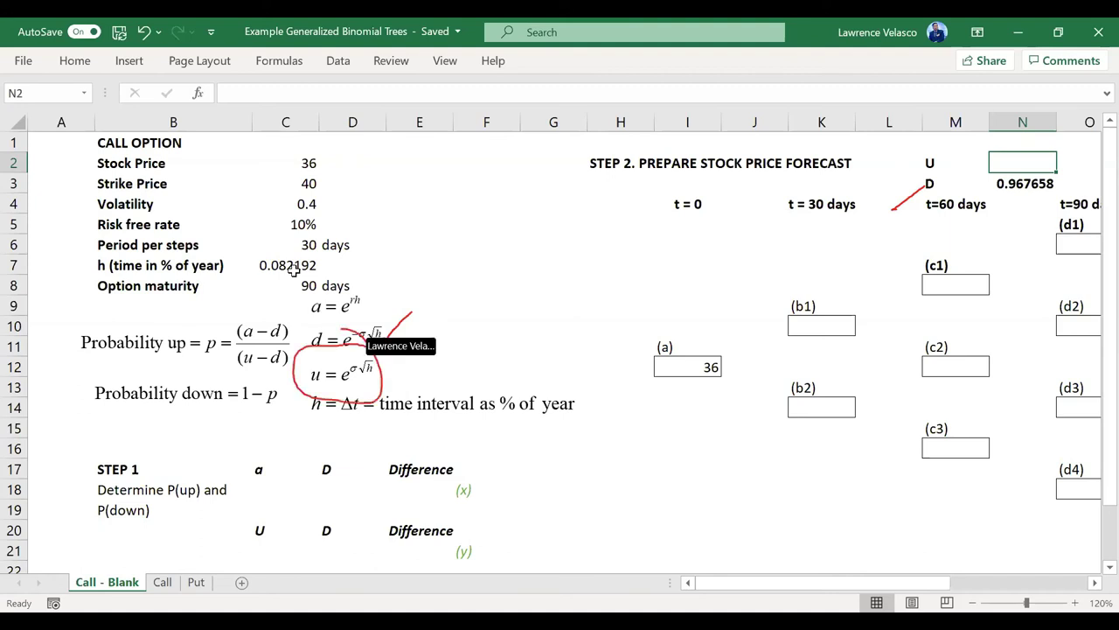
key("Down")
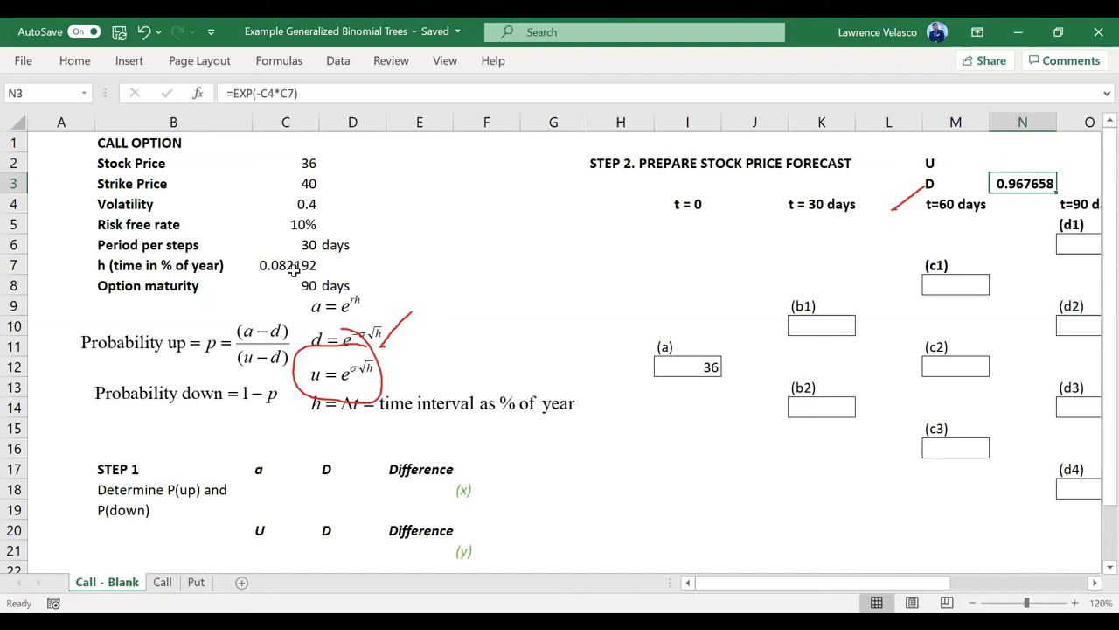
key("Up")
type("=")
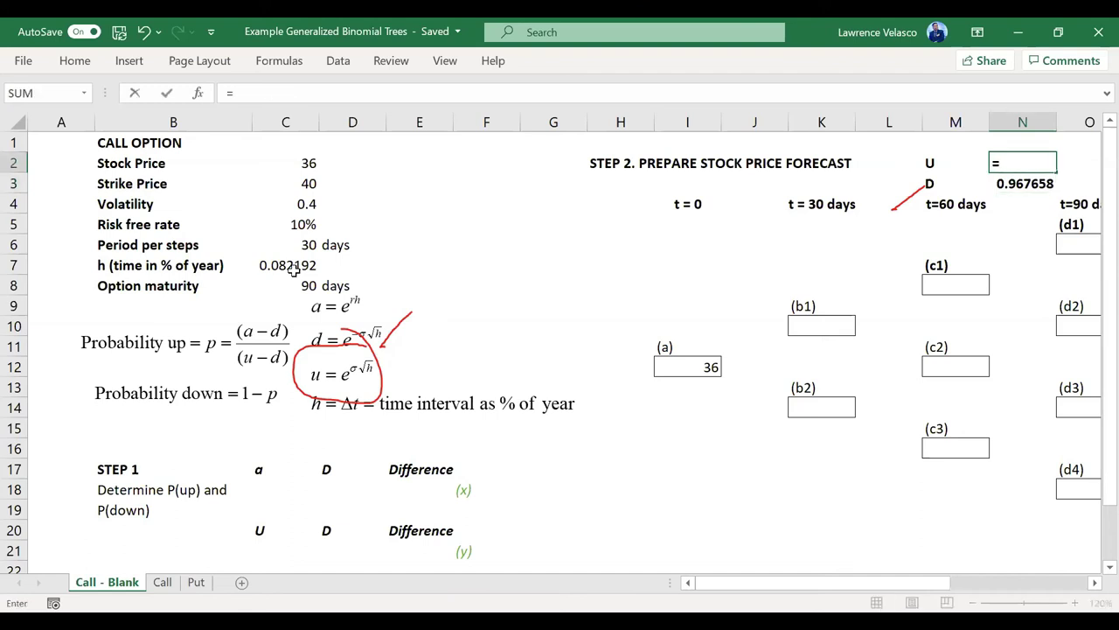
type("exp(")
key("Left")
key("Left")
key("Left")
key("Left")
key("Left")
key("Left")
key("Left")
key("Left")
key("Left")
key("Left")
key("Left")
key("Left")
key("Down")
key("Down")
key("Right")
type("*")
left_click(294, 271)
type(")")
key("Return")
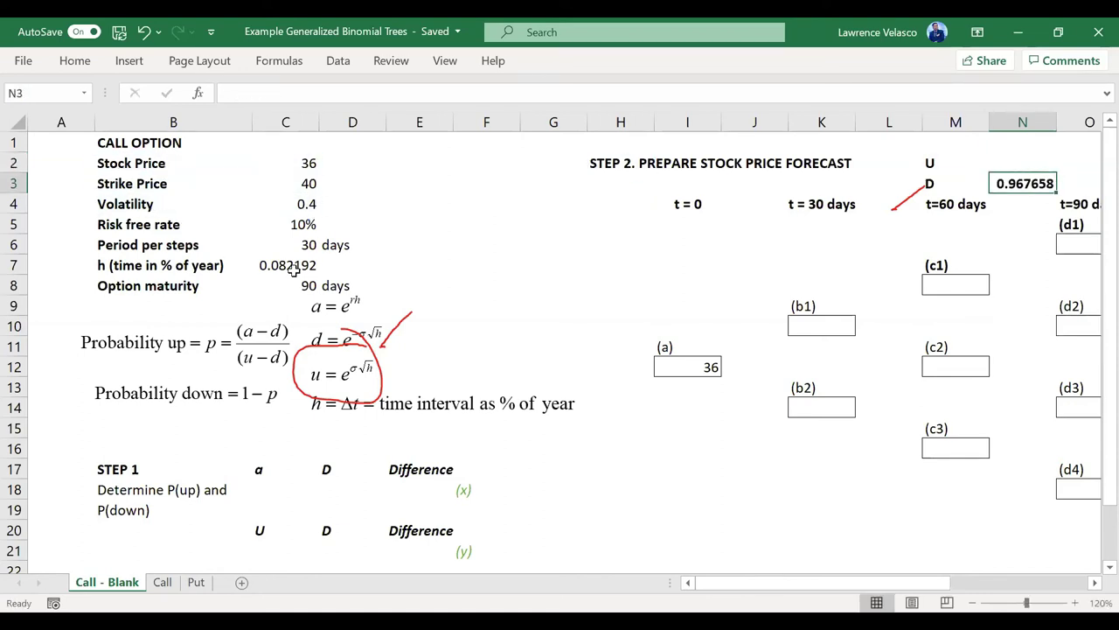
- Correct the D factor formula in N3 to use the square root of h: =EXP(-C4*SQRT(C7))
left_click(280, 98)
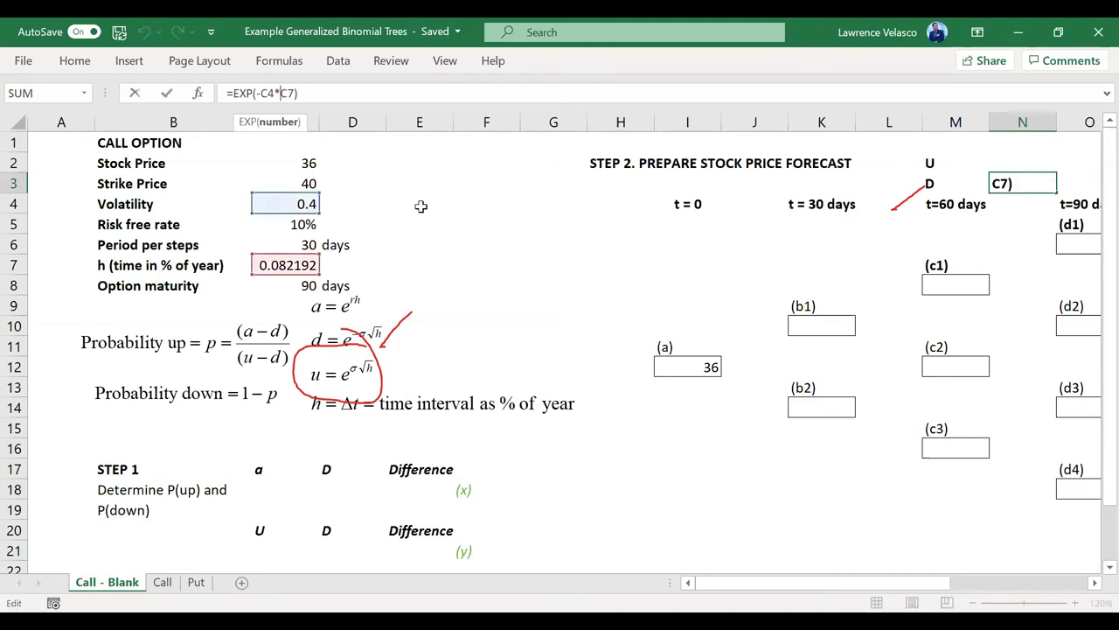
type("s")
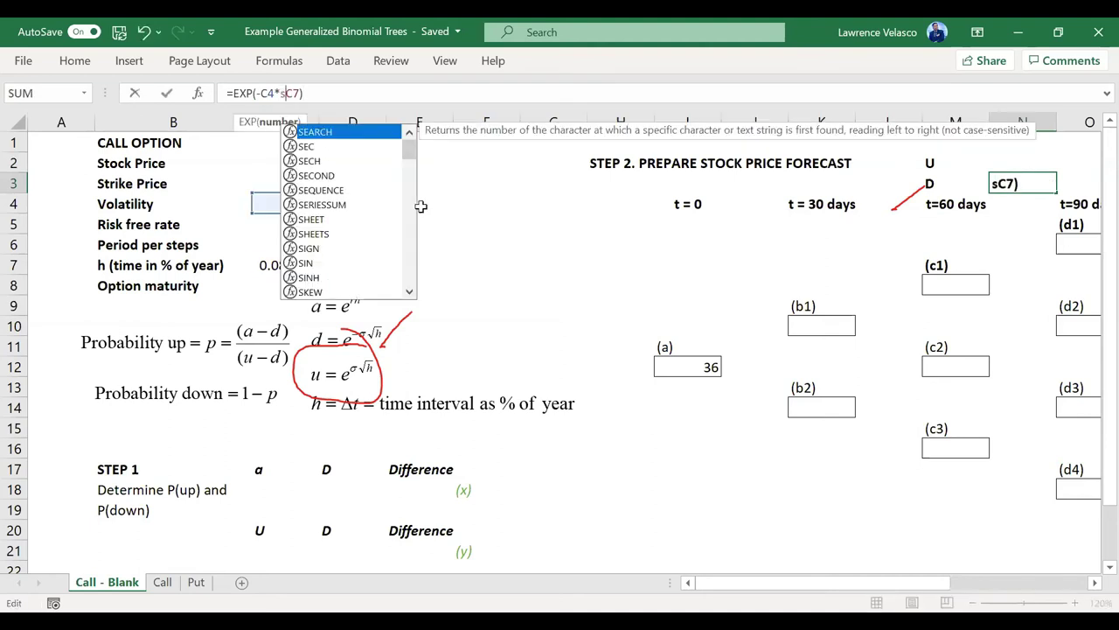
type("qrt(")
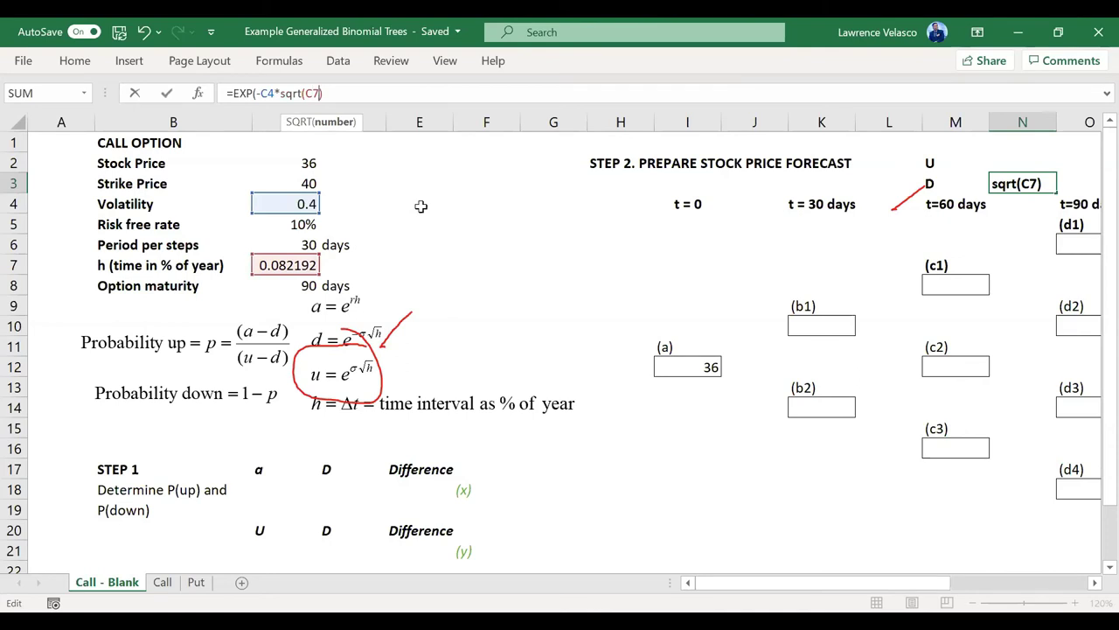
type(")")
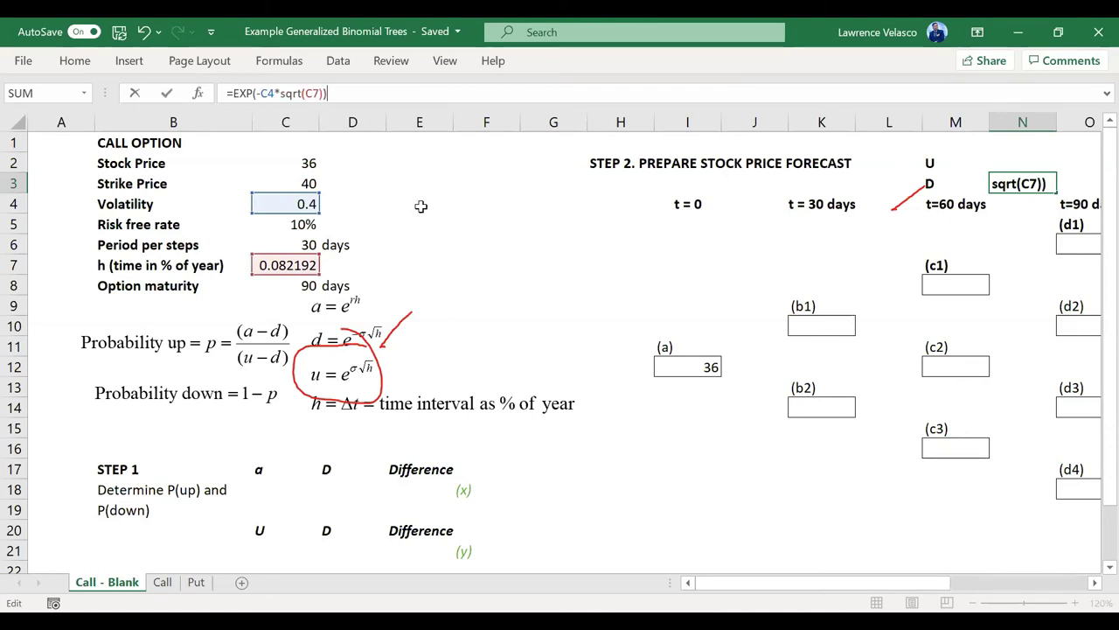
key("Return")
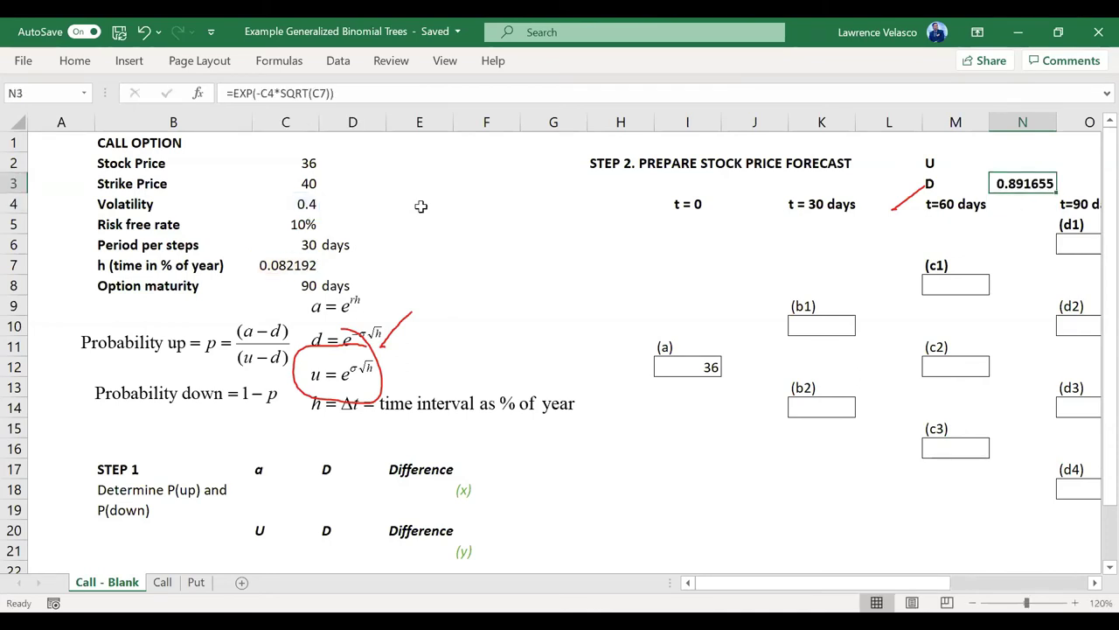
- Compute the U factor in N2 from volatility and the square root of h with =EXP(C4*SQRT(C7))
key("Up")
type("=")
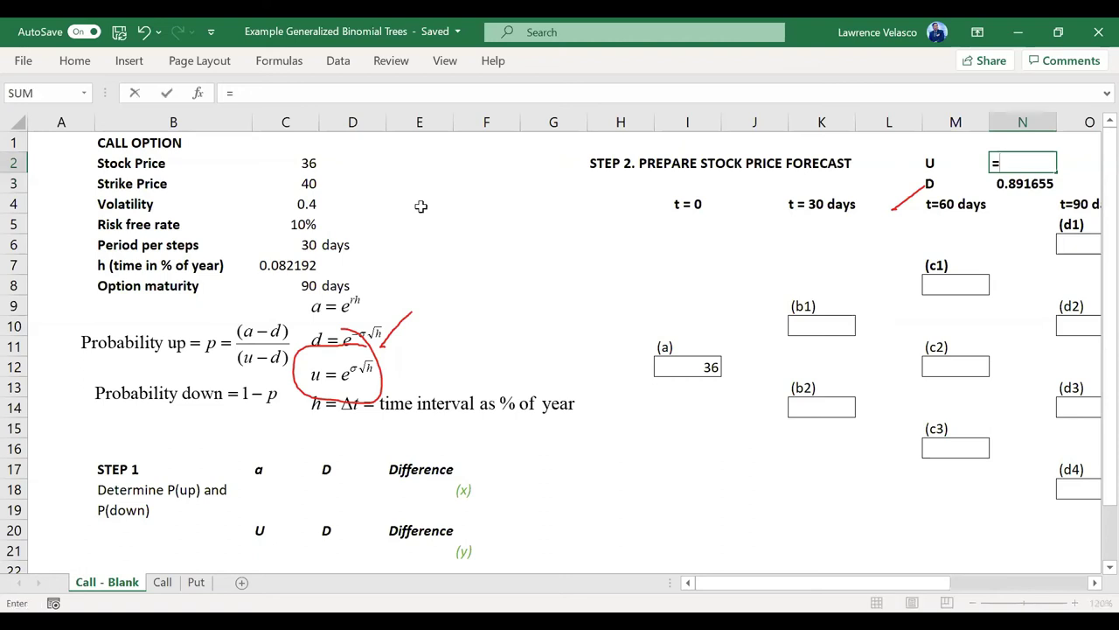
type("e")
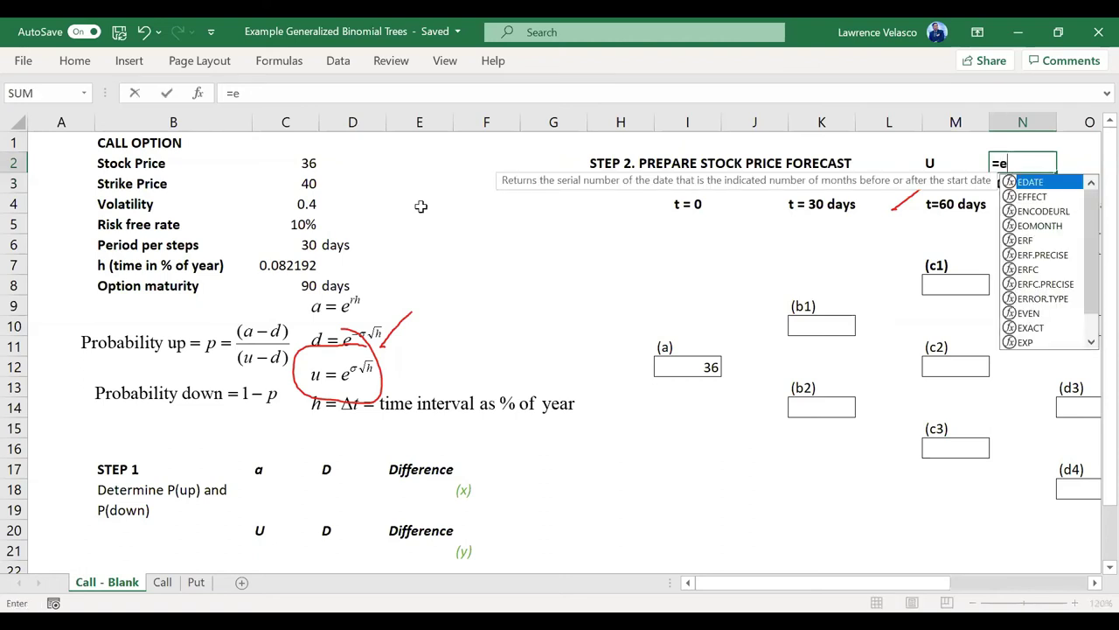
type("xp(")
key("Left")
key("Left")
key("Left")
key("Left")
key("Left")
key("Left")
key("Left")
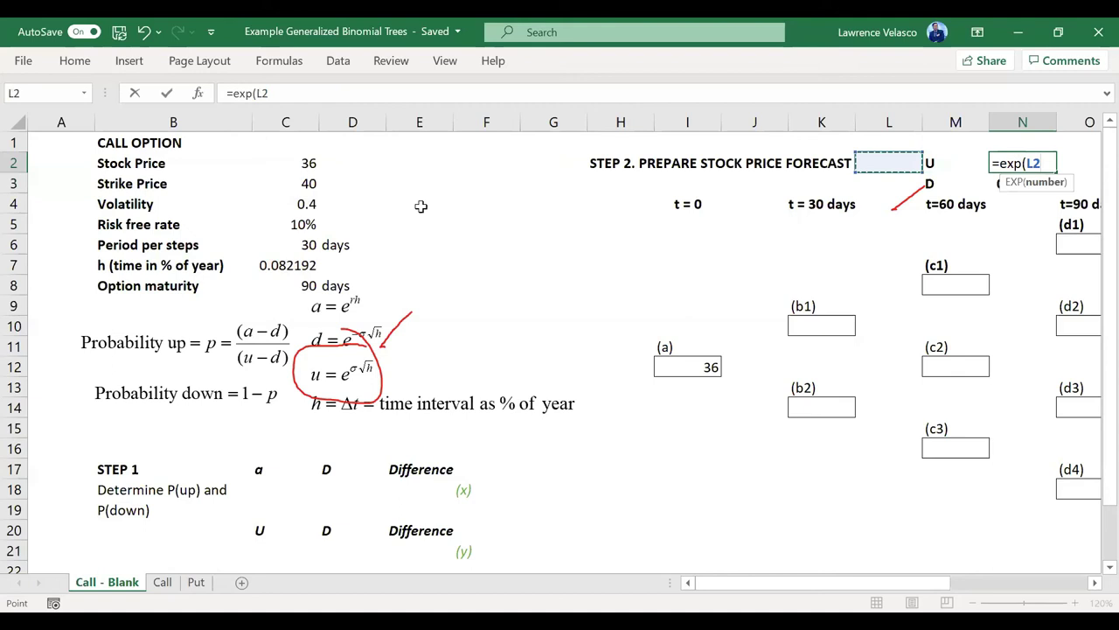
key("Down")
key("Down")
key("Down")
key("Up")
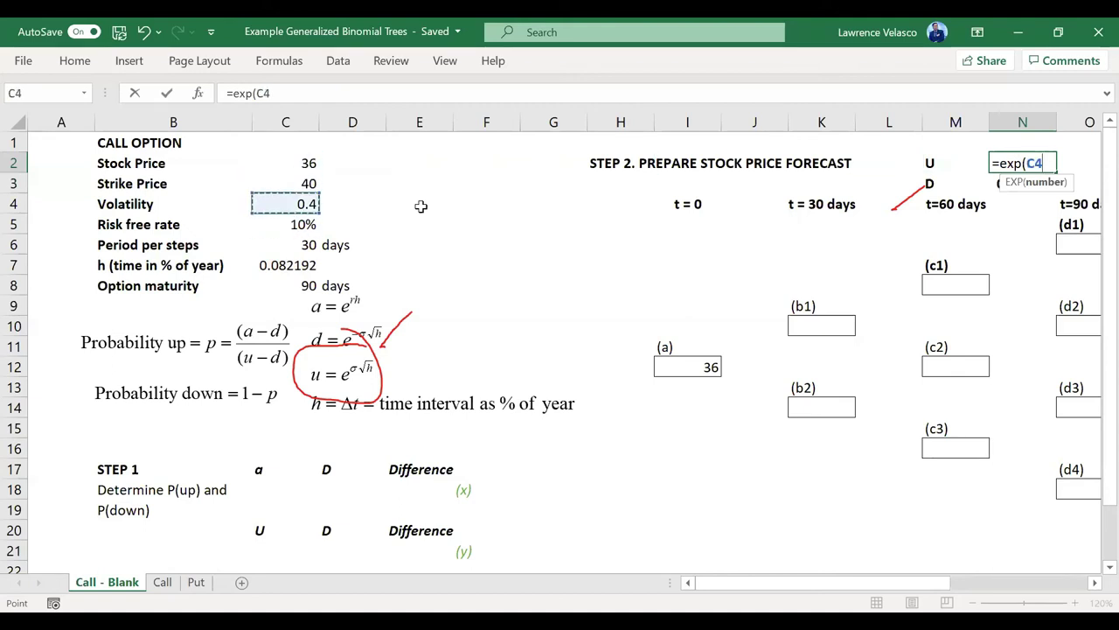
type("*s")
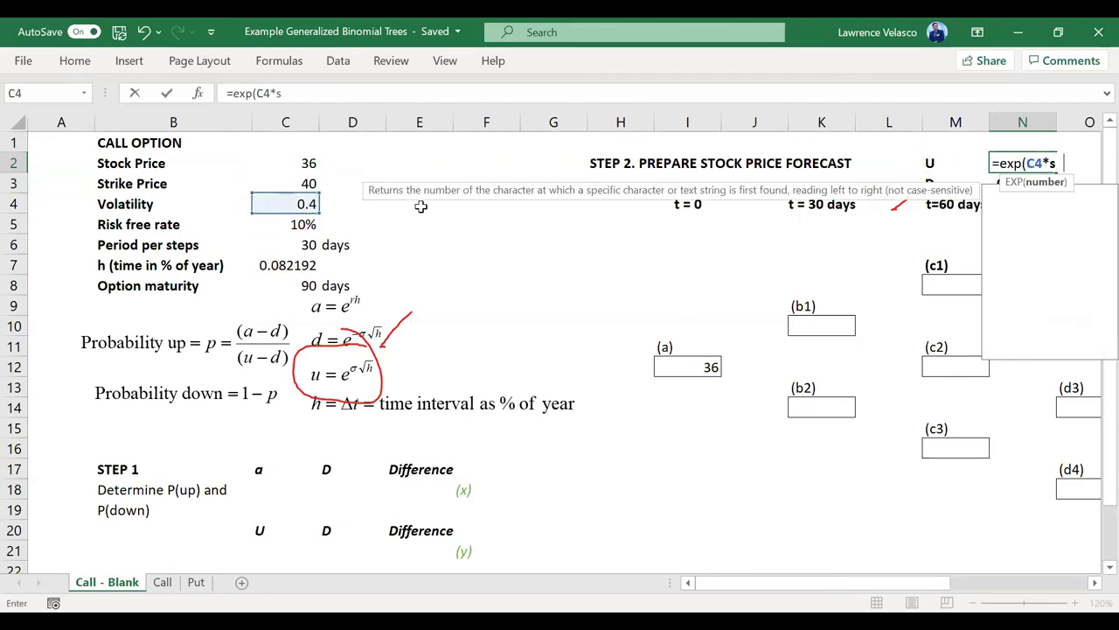
type("qrt(")
key("Left")
key("Left")
key("Left")
key("Left")
key("Left")
key("Left")
key("Left")
key("Left")
key("Left")
key("Left")
key("Left")
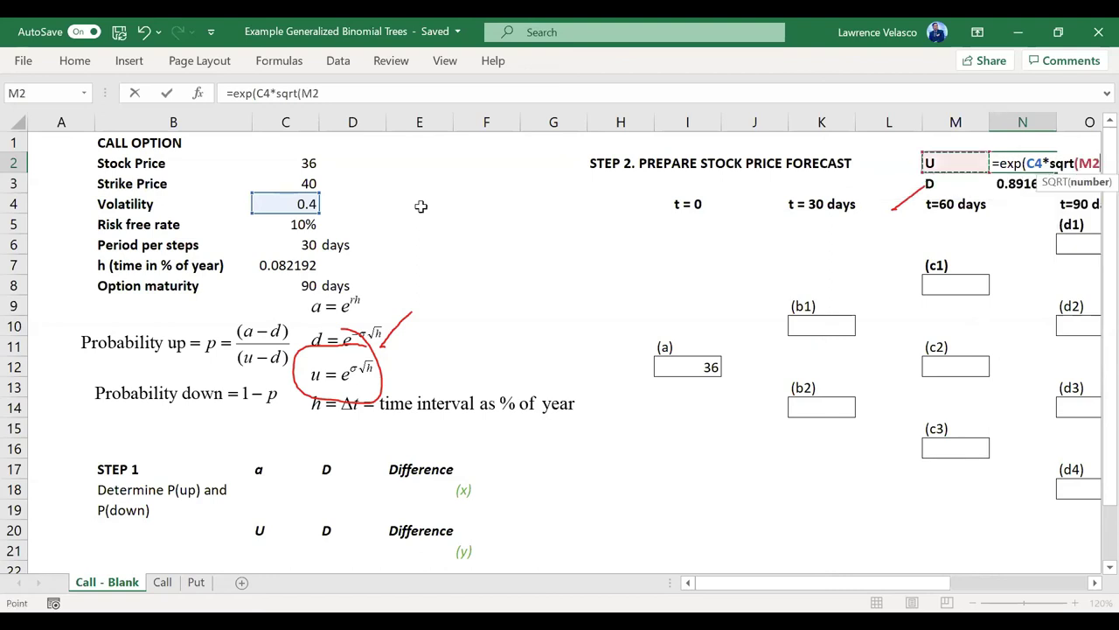
key("Down")
key("Down")
key("Down")
key("Down")
key("Down")
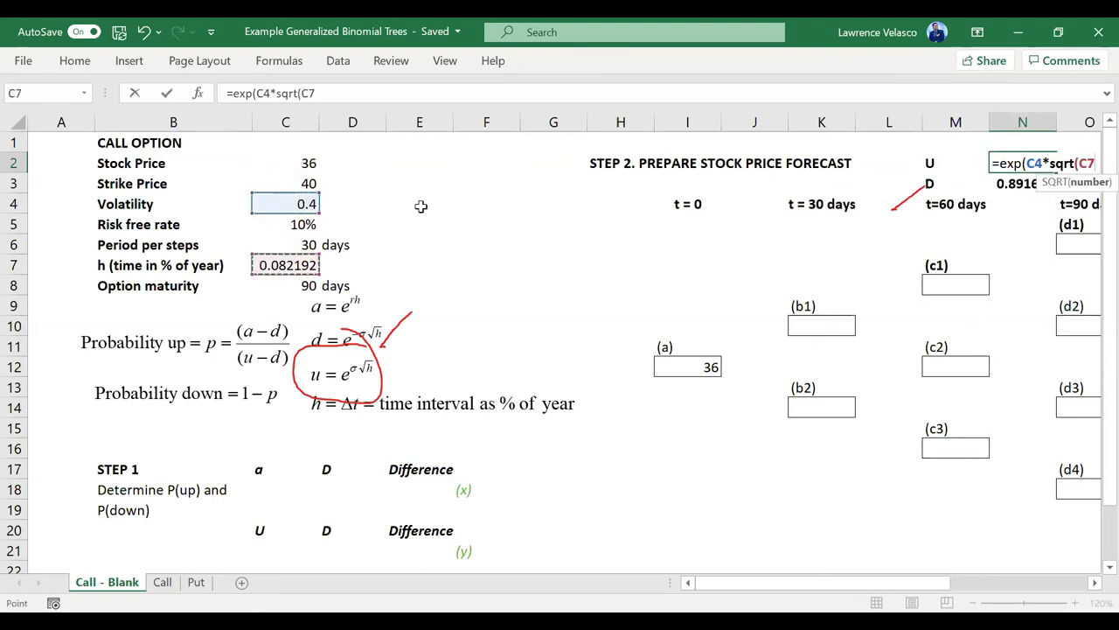
key("F2")
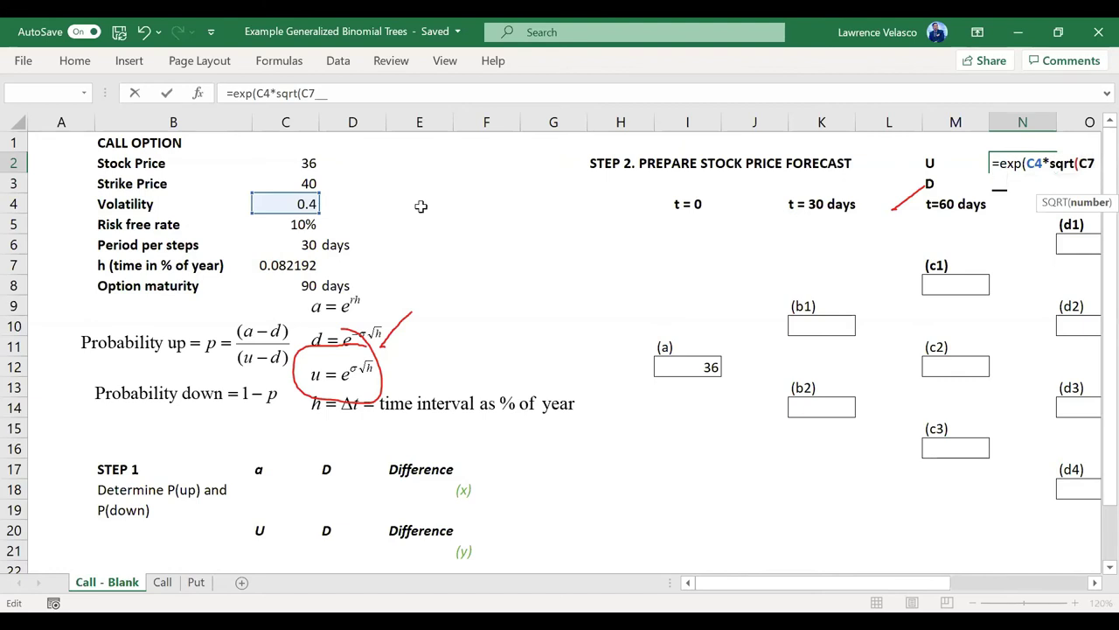
key("ctrl+Return")
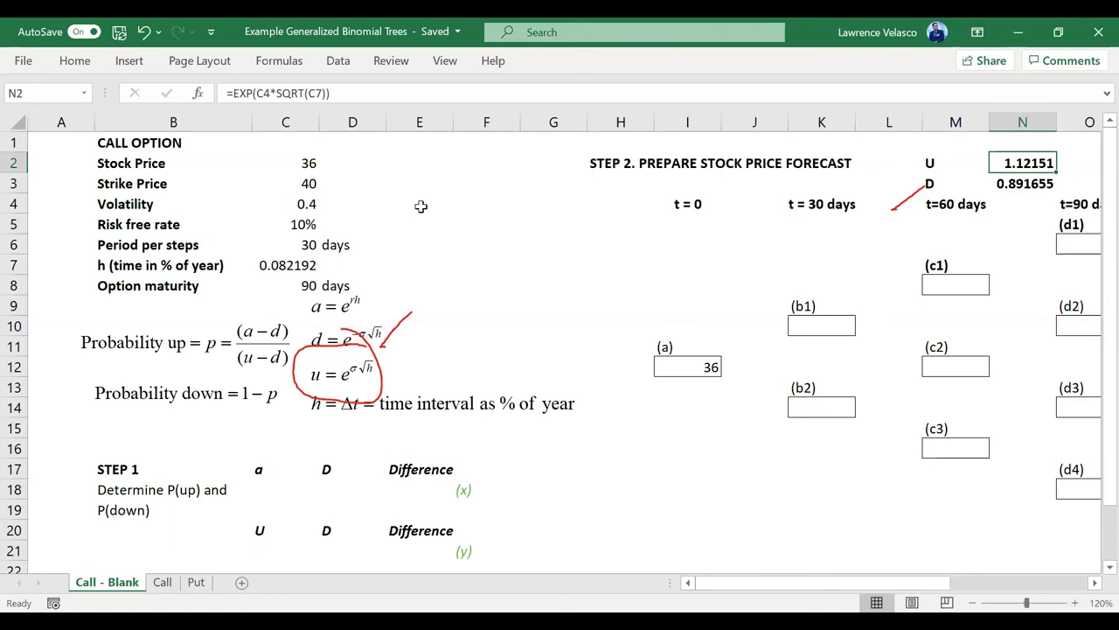
- Review the U and D factor formulas in N2 and N3, and clear the red annotations
key("Left")
key("Left")
key("Right")
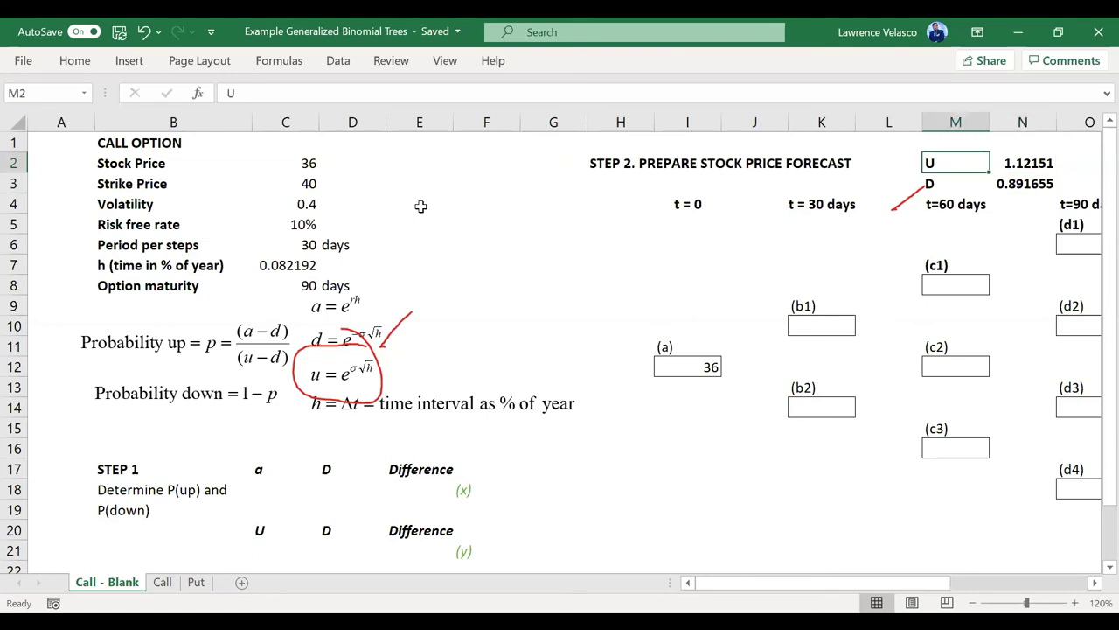
key("Right")
key("Left")
key("Right")
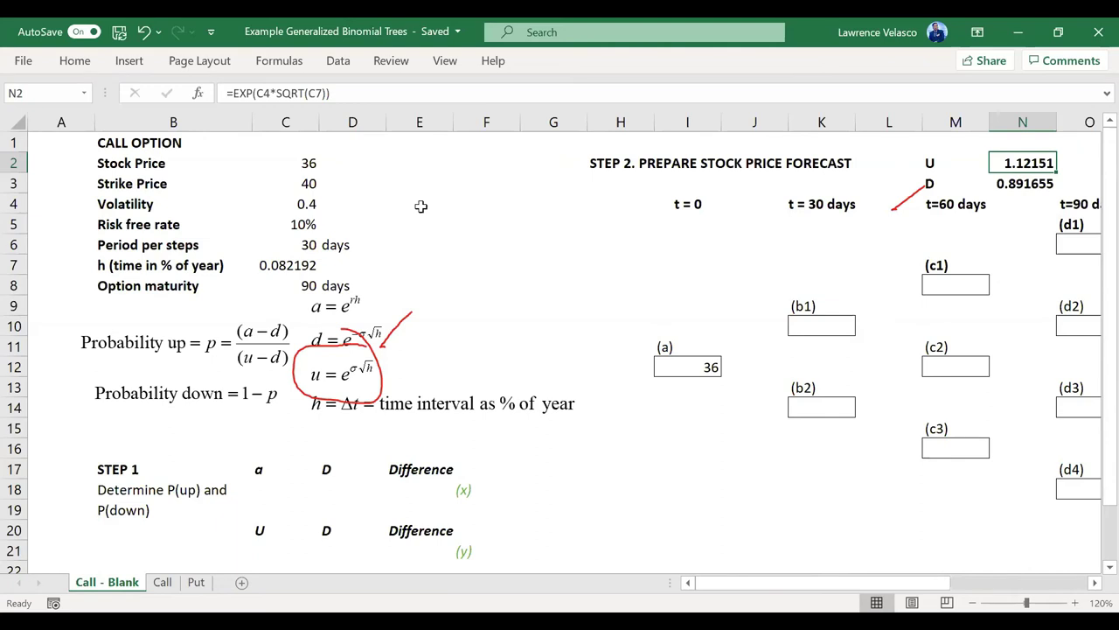
key("Down")
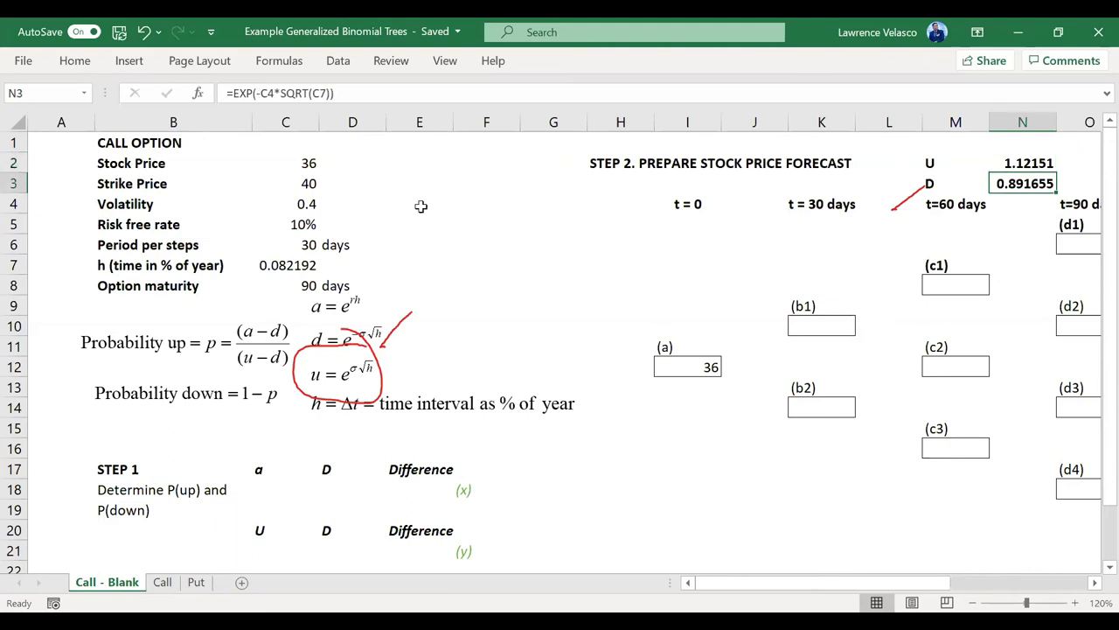
key("Escape")
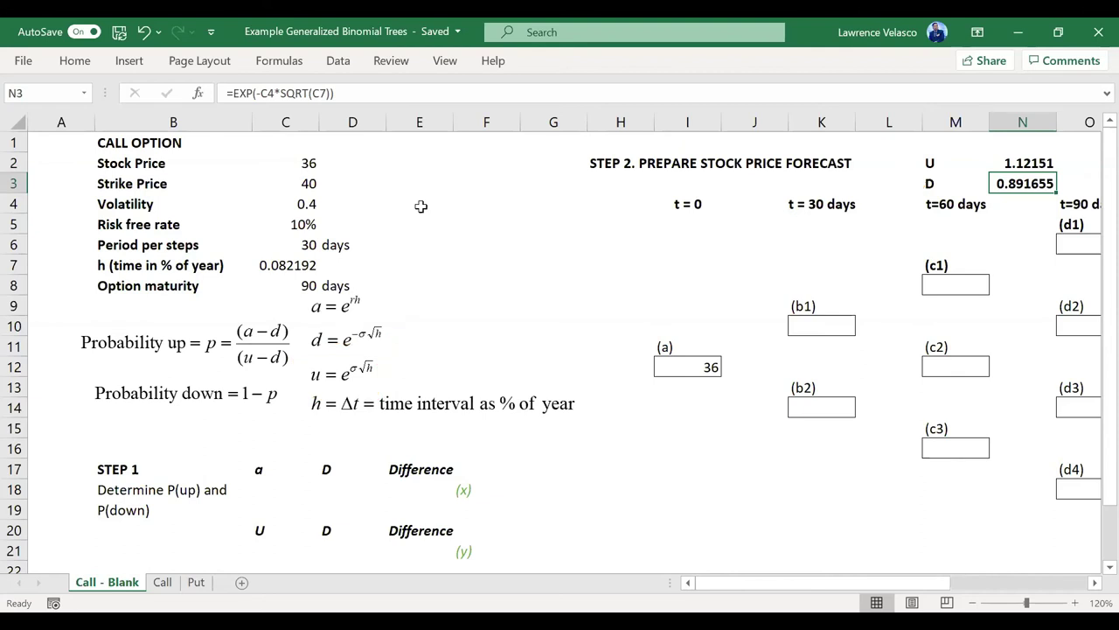
- Go to node (a) in the stock price tree and tick the t = 0 and t = 30 days headings in red
key("Right")
key("Right")
key("Right")
key("Right")
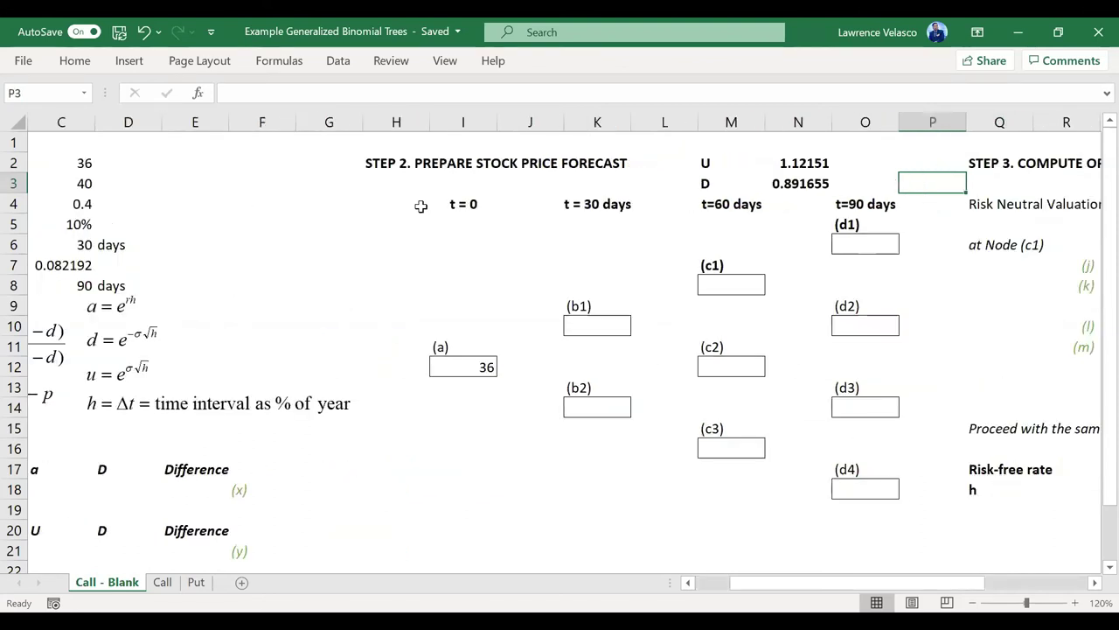
left_click(420, 206)
key("Down")
key("Down")
key("Down")
key("Right")
key("Down")
key("Right")
key("Down")
key("Down")
key("Left")
key("Left")
key("Left")
key("Left")
key("Down")
key("Down")
key("Right")
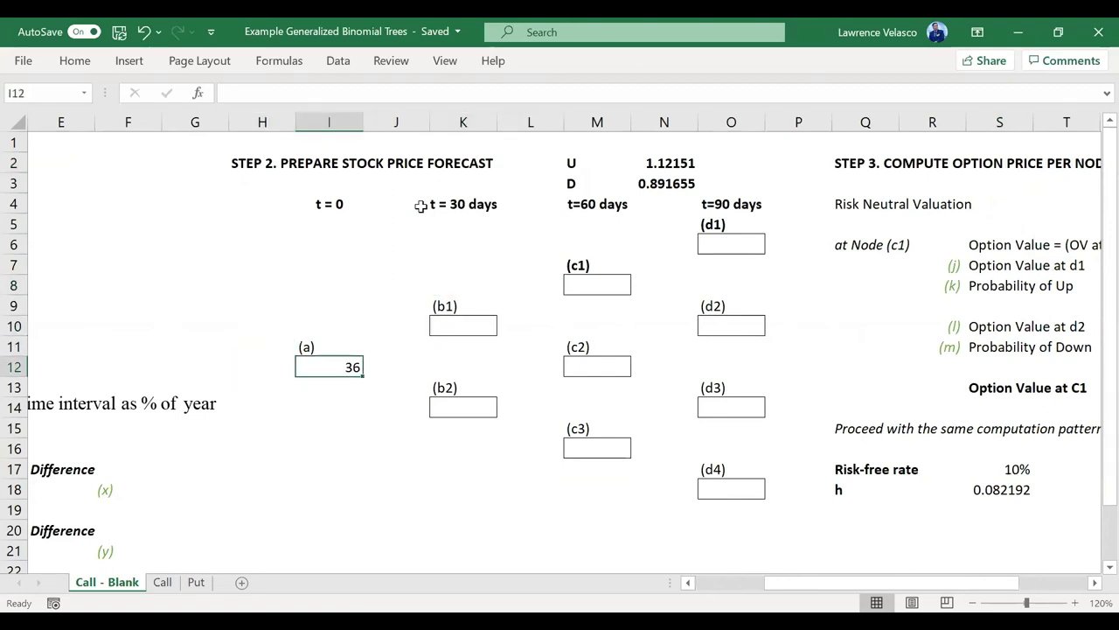
key("Right")
key("Right")
key("Left")
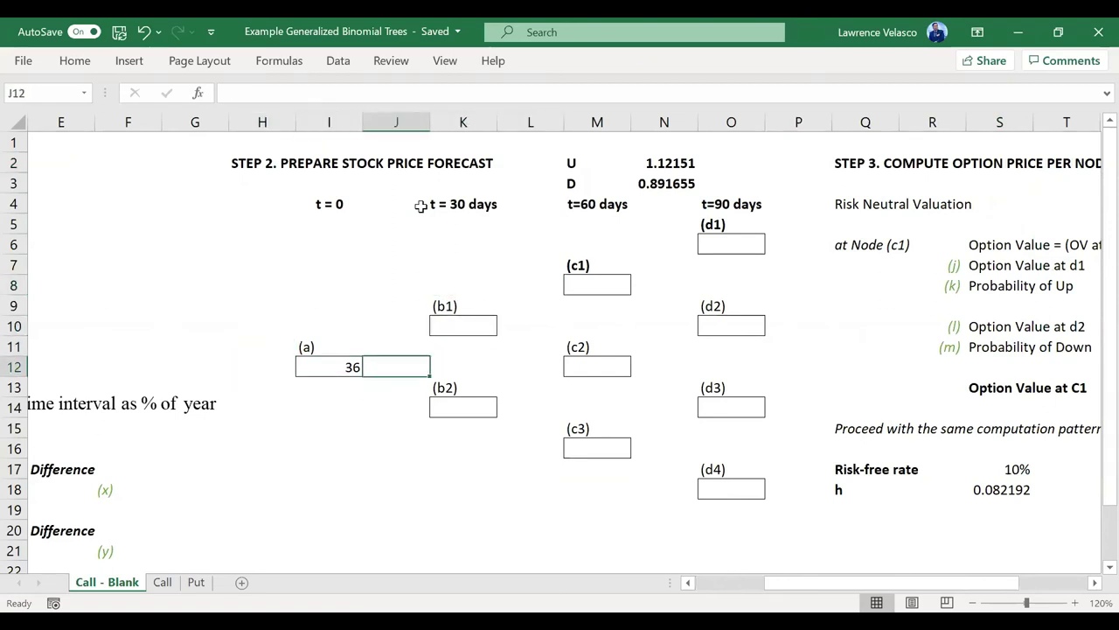
key("Left")
left_click_drag(339, 214, 377, 190)
left_click_drag(447, 233, 495, 200)
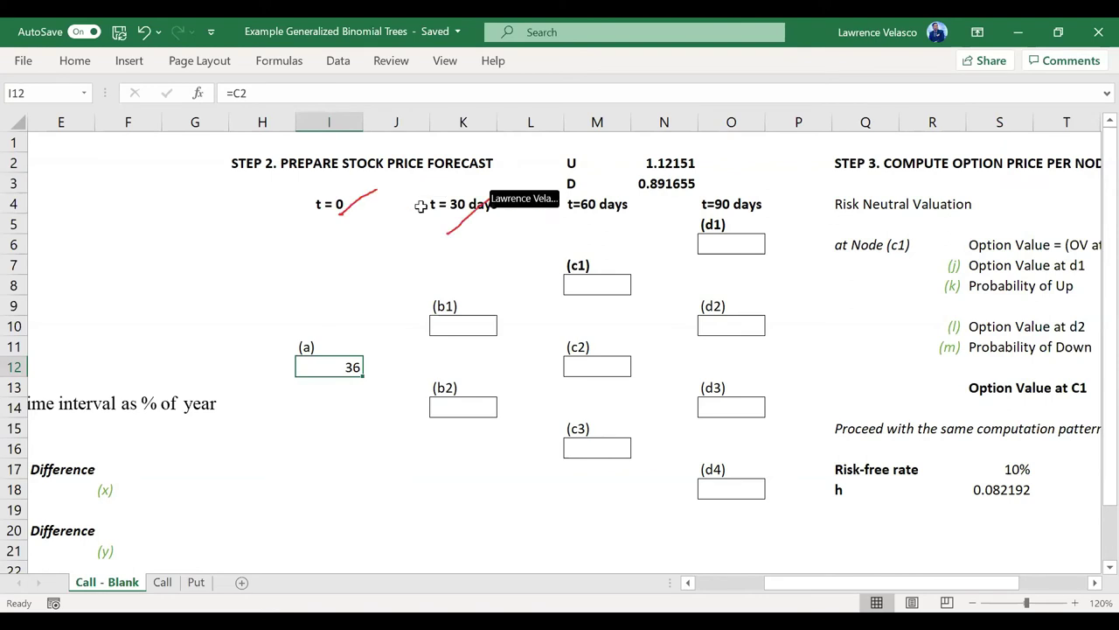
- Compute the up-move stock price at node (b1) in K10 with the formula =I12*N2
key("Right")
key("Right")
key("Up")
key("Up")
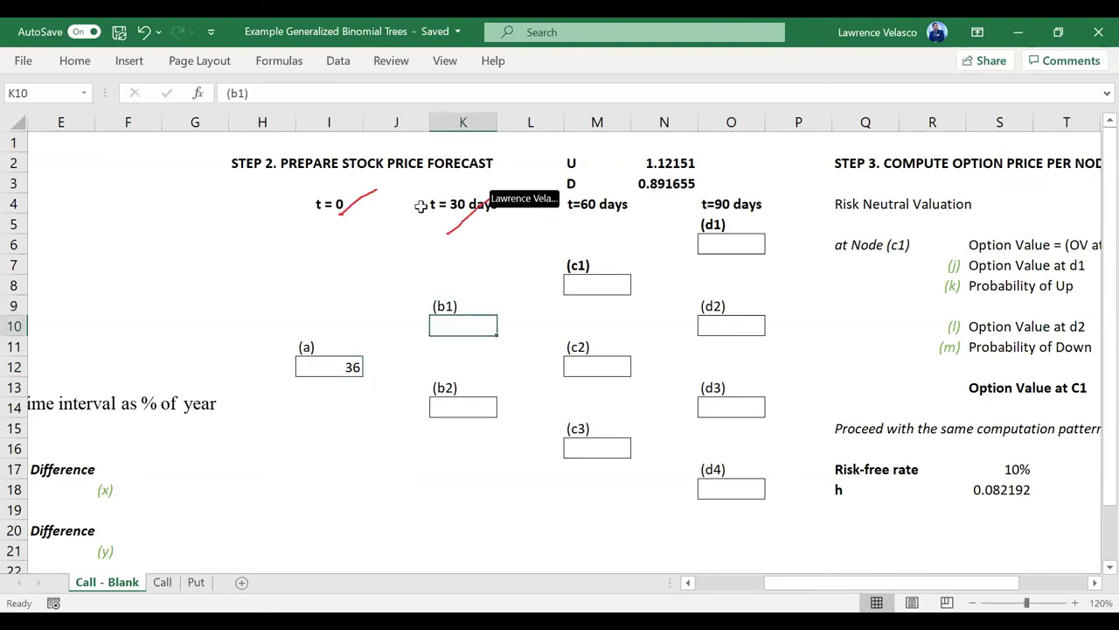
type("=")
key("Down")
key("Down")
key("Down")
key("Left")
key("Left")
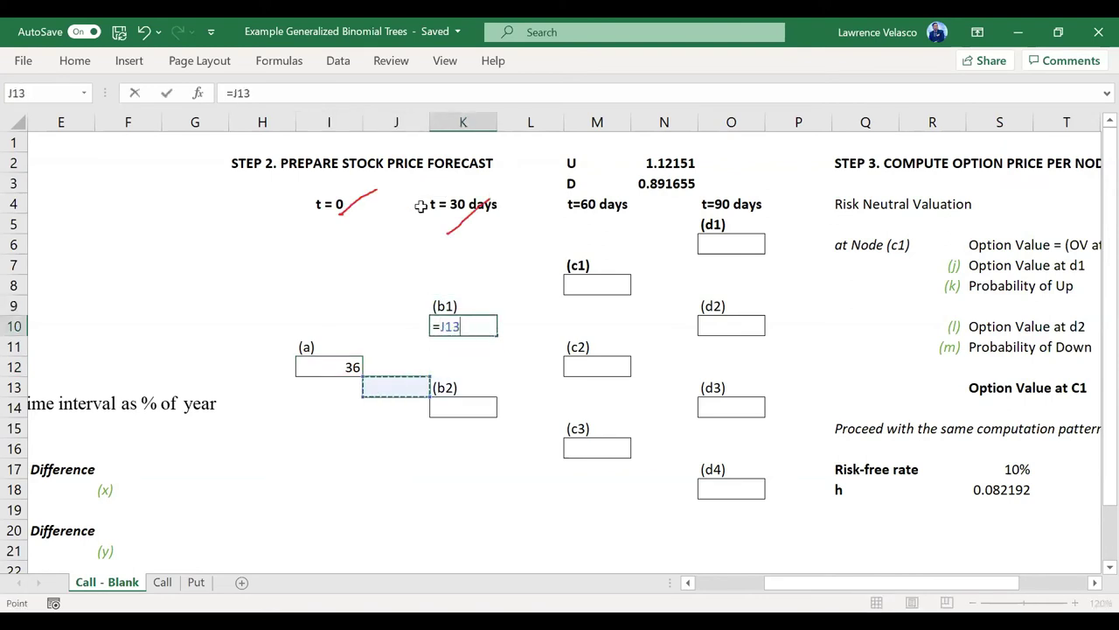
key("Up")
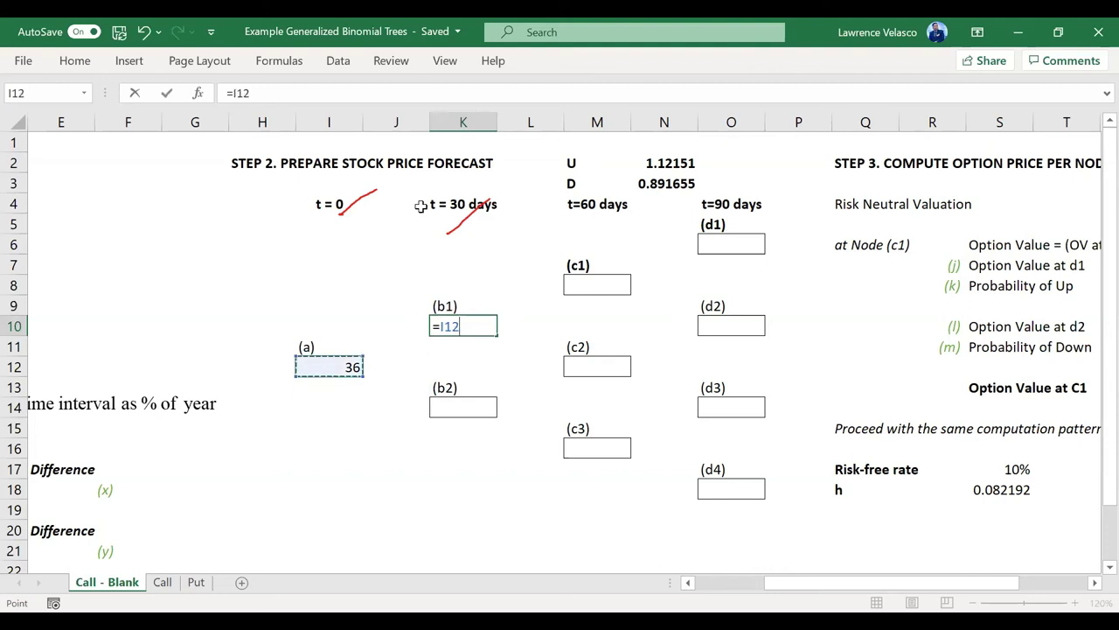
type("*")
key("Up")
key("Up")
key("Up")
key("Up")
key("Up")
key("Up")
key("Up")
key("Right")
key("Right")
key("Up")
key("Right")
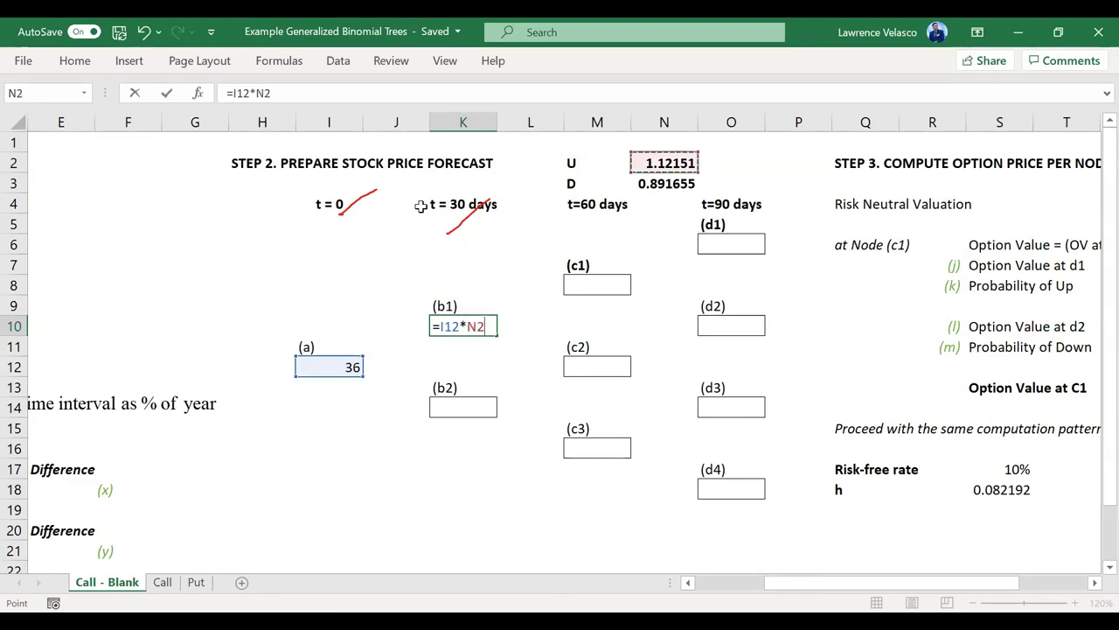
key("Return")
- Compute the down-move stock price at node (b2) in K14 with the formula =I12*N3
key("Down")
key("Down")
key("Down")
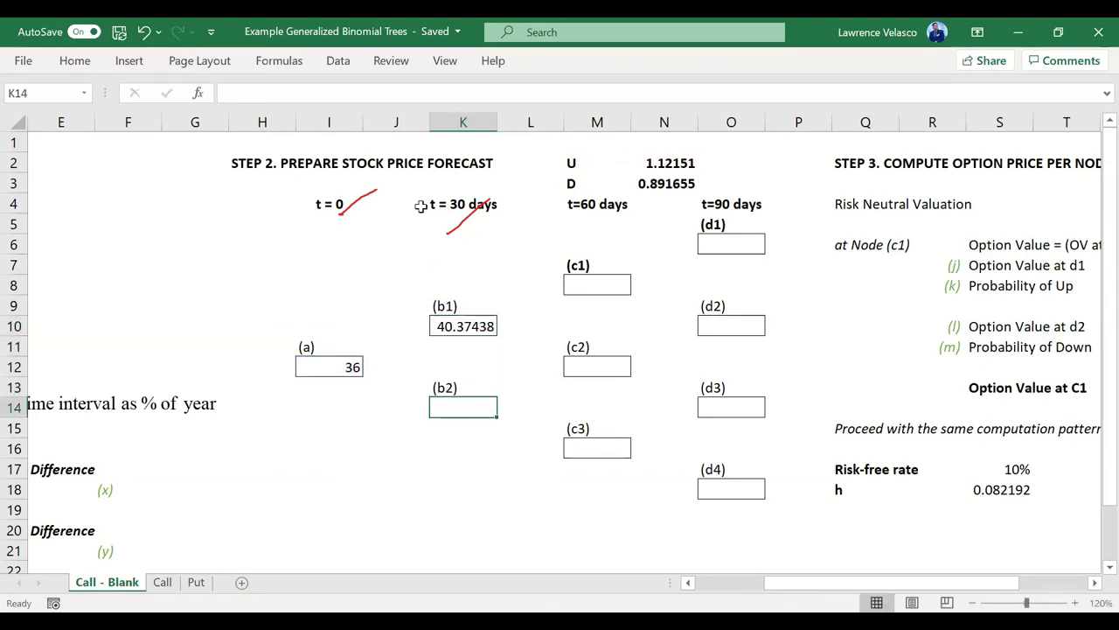
type("=")
key("Up")
key("Up")
key("Left")
key("Left")
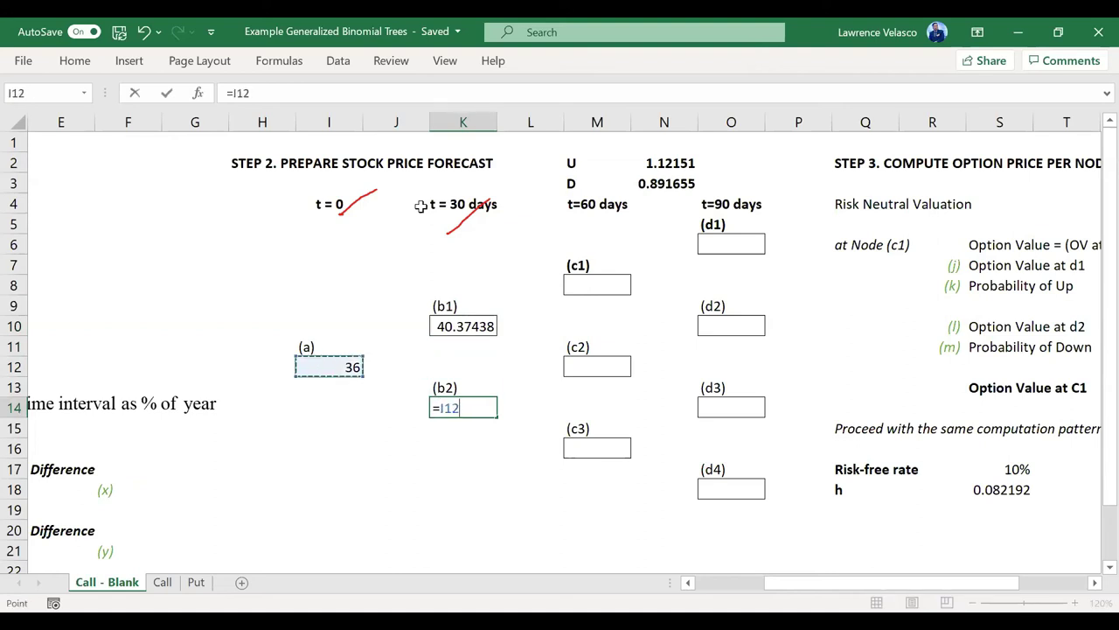
type("&")
key("BackSpace")
type("*")
key("Right")
key("Right")
key("Up")
key("Up")
key("Up")
key("Up")
key("Up")
key("Up")
key("Up")
key("Up")
key("Up")
key("Up")
key("Up")
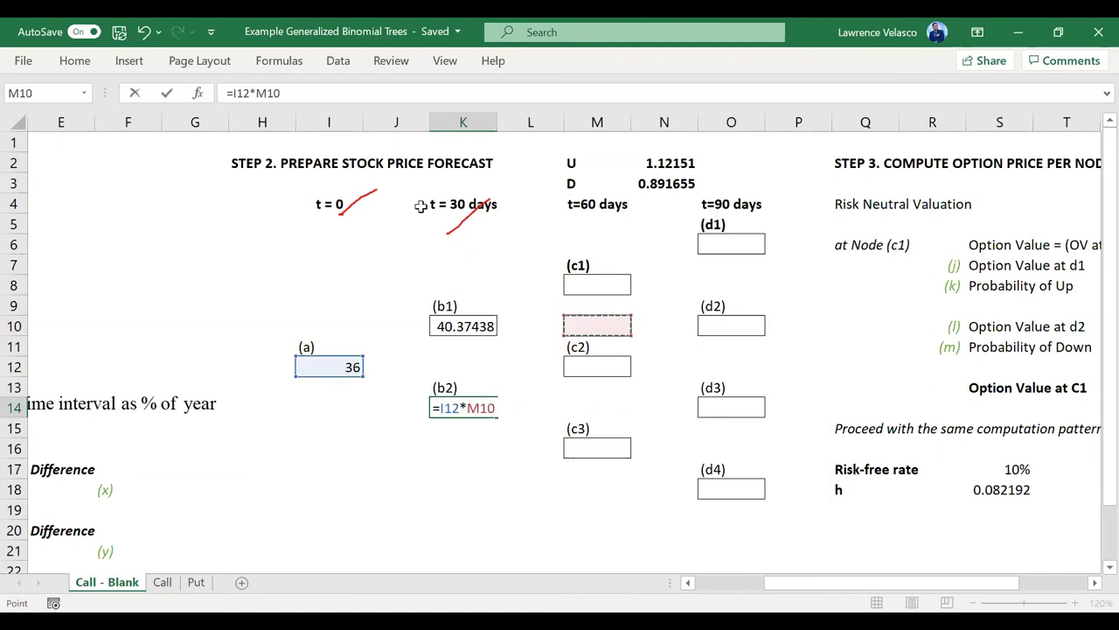
key("Right")
key("Down")
key("Down")
key("Down")
key("Down")
key("Down")
key("Down")
key("Down")
key("Down")
key("Down")
key("Down")
key("Down")
key("Page_Down")
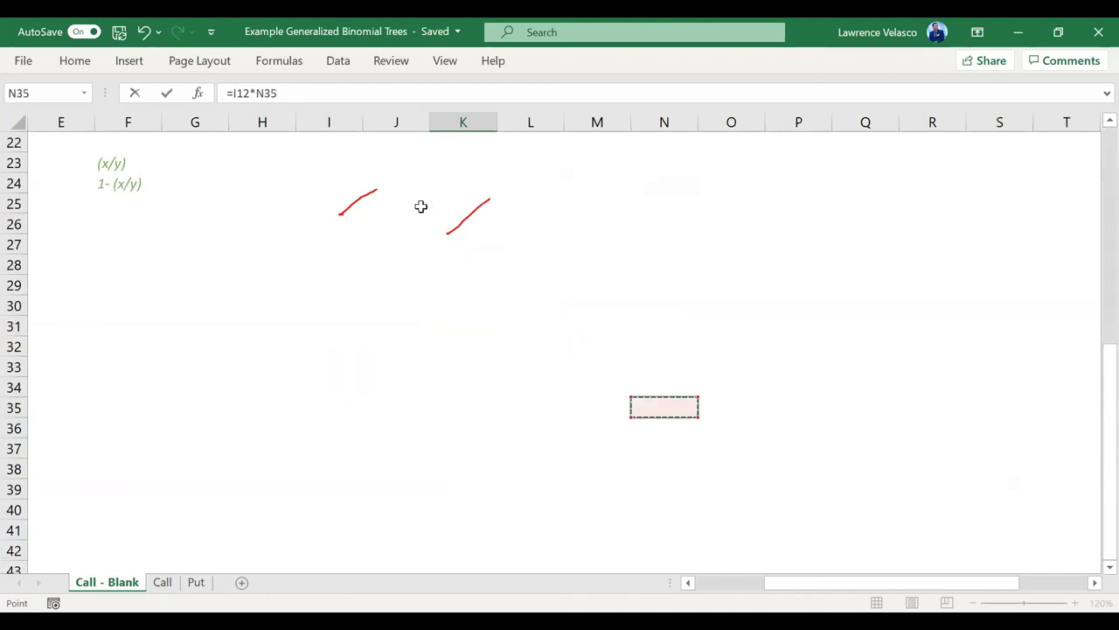
key("Page_Up")
key("Up")
key("Up")
key("Up")
key("Up")
key("Up")
key("Up")
key("Up")
key("Up")
key("Up")
key("Up")
key("Up")
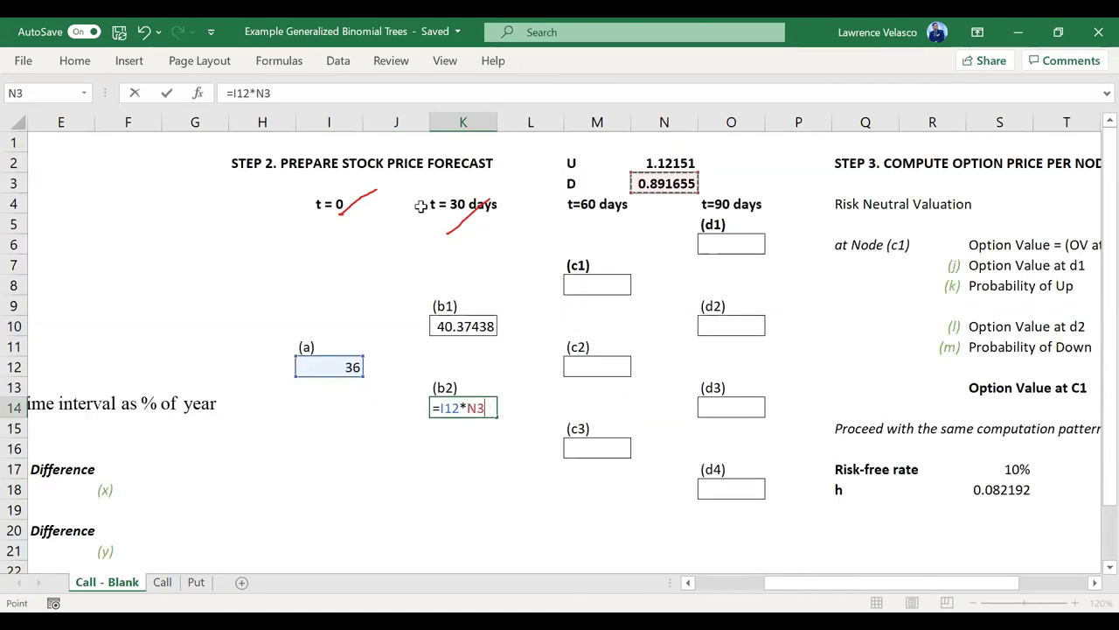
key("Return")
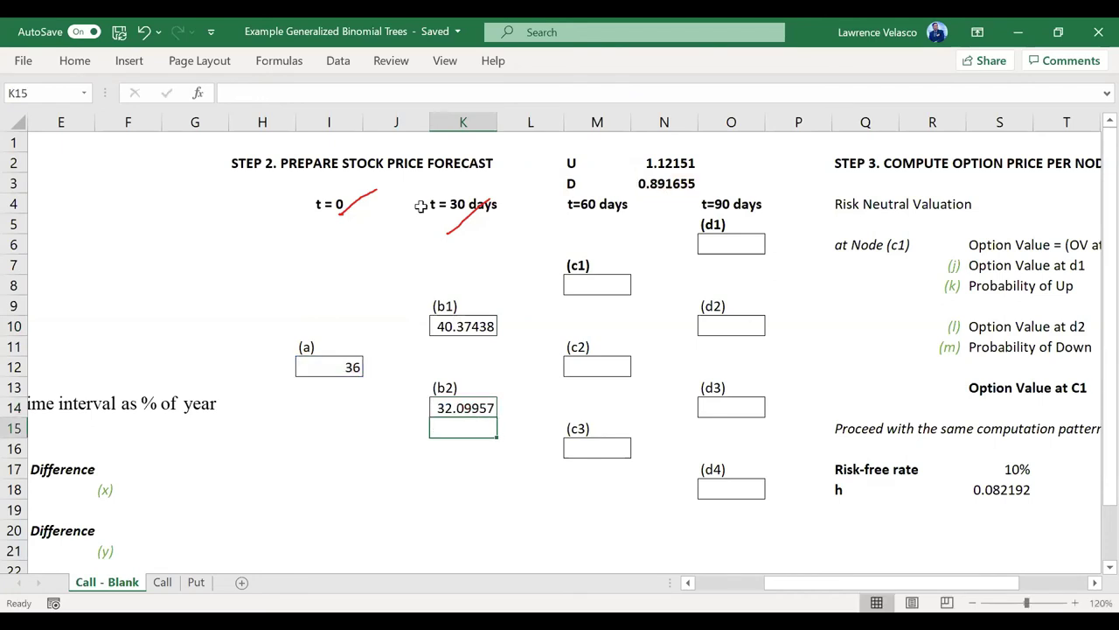
- Return to node (b1) and draw a red branch from a small circle beside node (a) up to (b1)
key("Up")
key("Up")
key("Up")
key("Up")
key("Up")
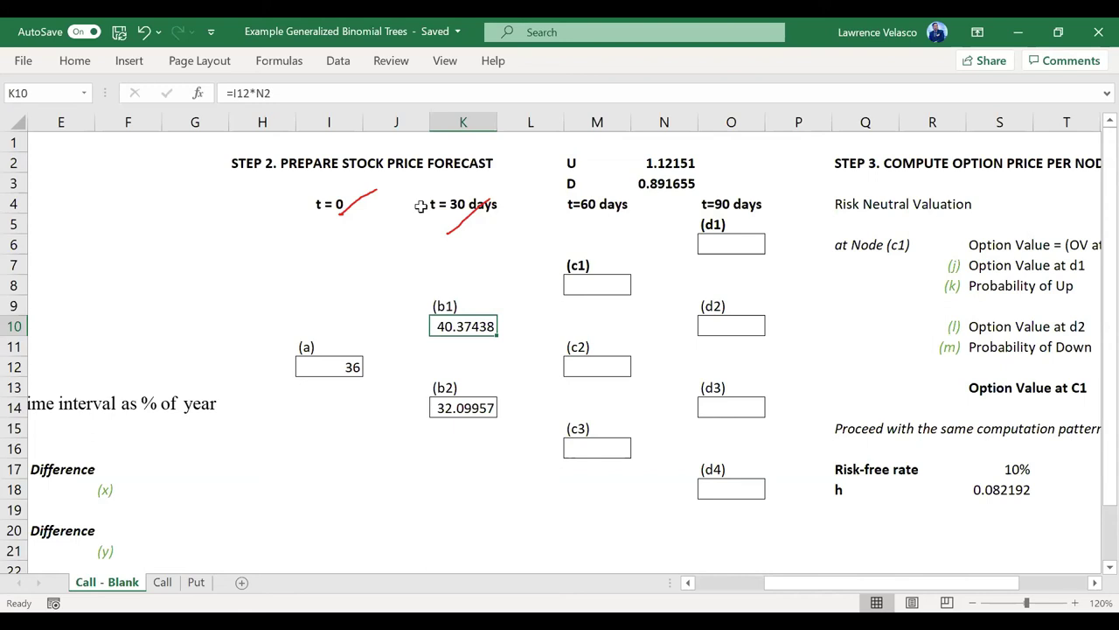
left_click_drag(368, 363, 371, 368)
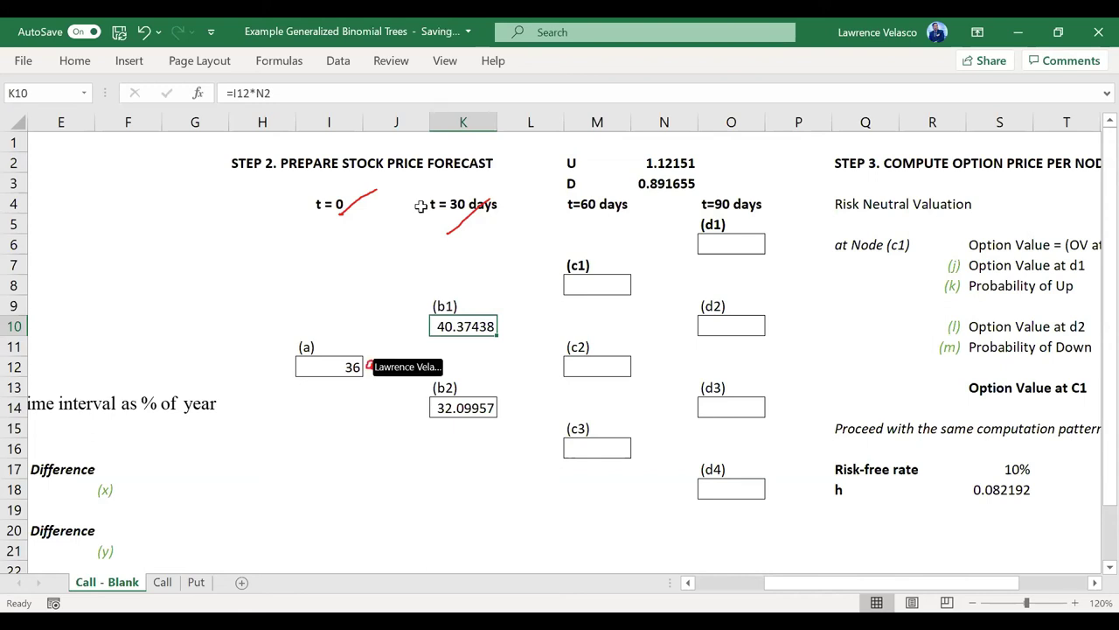
left_click_drag(380, 364, 420, 333)
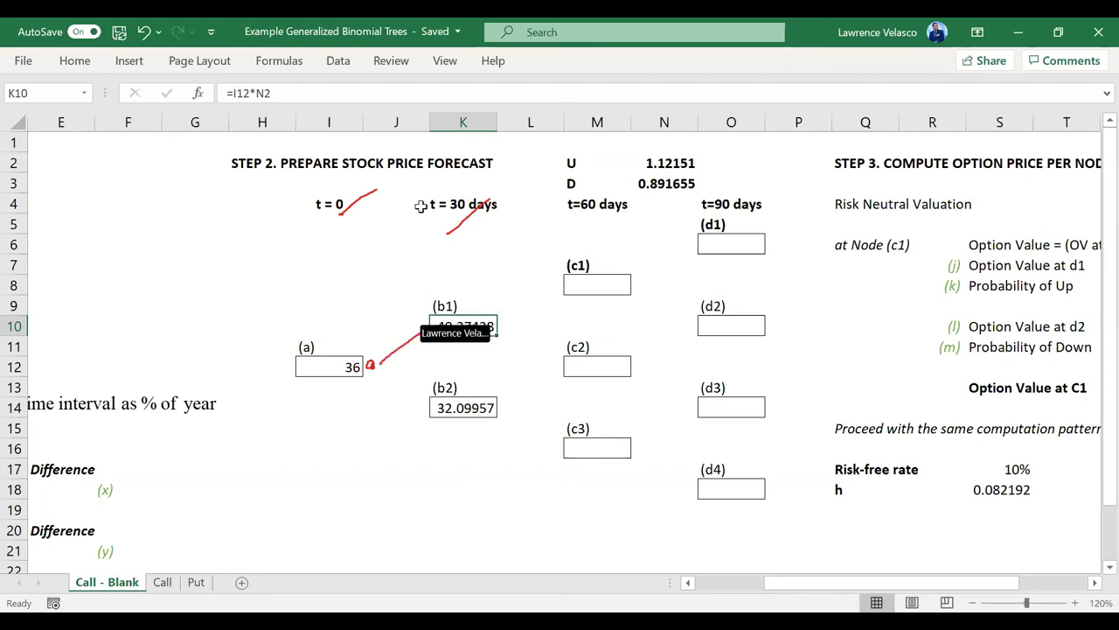
- Draw red branches from node (a) to (b2) and from dots beside (b1) and (b2) to nodes (c1), (c2) and (c3)
left_click_drag(376, 368, 423, 408)
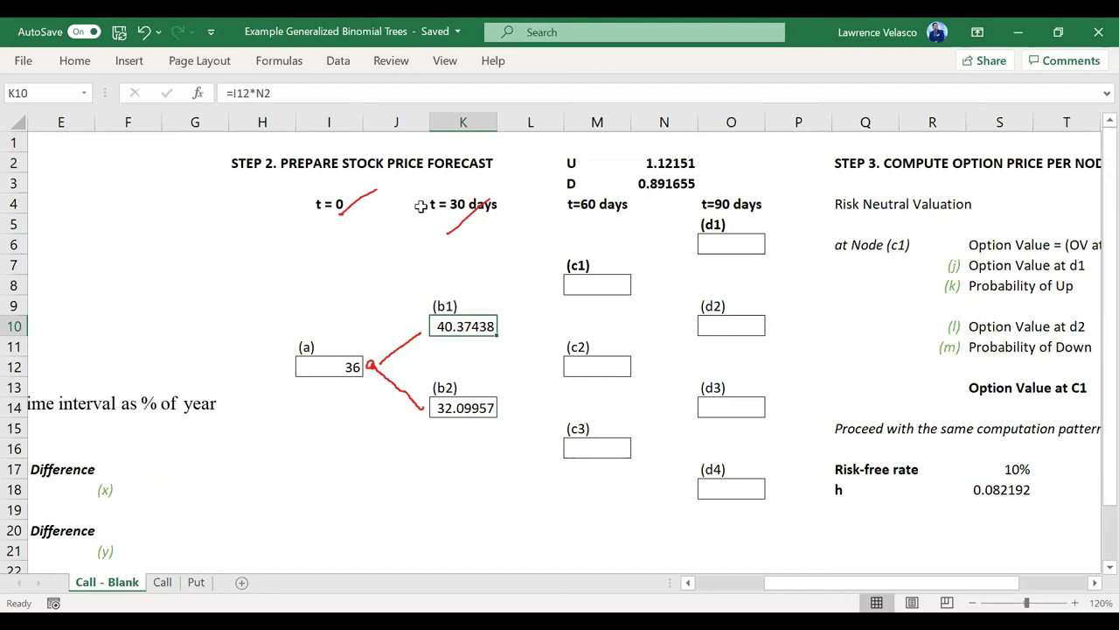
mouse_move(509, 318)
left_mouse_down()
mouse_move(521, 324)
mouse_move(553, 278)
left_mouse_up()
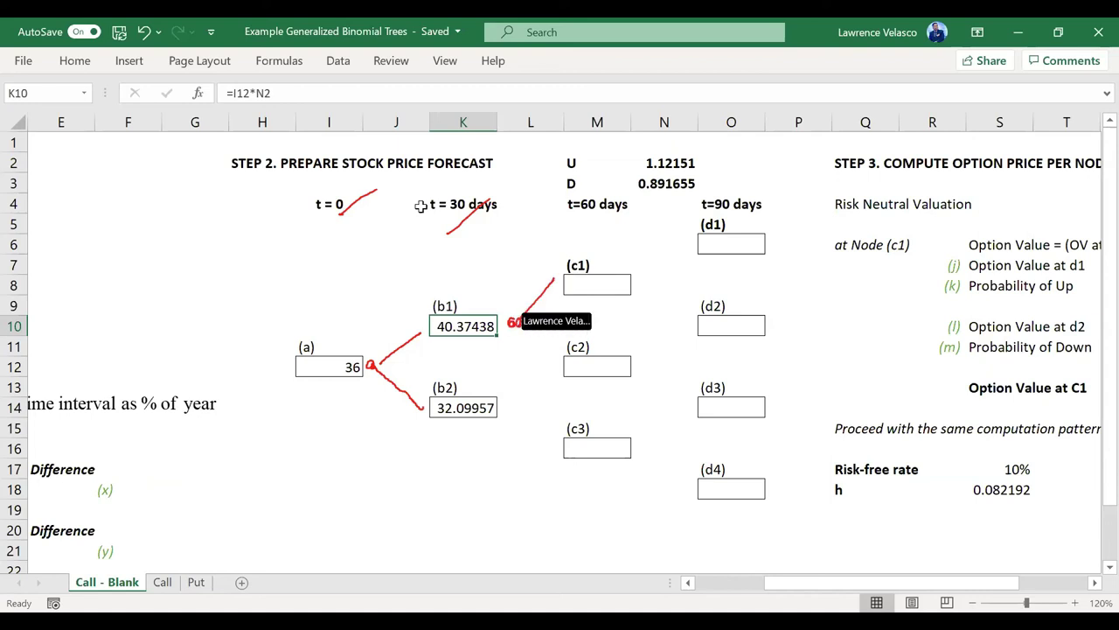
left_click_drag(516, 326, 555, 366)
left_click_drag(510, 410, 557, 374)
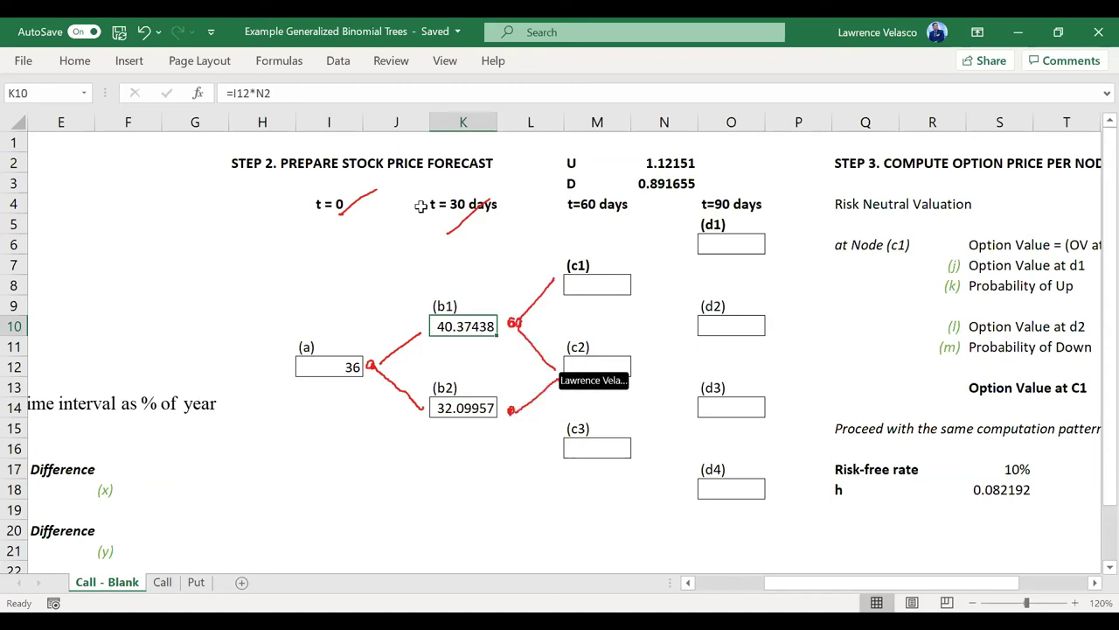
left_click_drag(512, 411, 556, 449)
- Draw red dots beside nodes (c1), (c2) and (c3) and branch each to its two neighbouring nodes among (d1) to (d4)
left_click(651, 287)
left_click_drag(650, 287, 688, 256)
left_click_drag(652, 288, 691, 328)
left_click(648, 362)
left_click_drag(648, 361, 689, 329)
left_click_drag(648, 361, 687, 407)
left_click(640, 450)
left_click_drag(640, 450, 684, 412)
left_click_drag(640, 449, 691, 493)
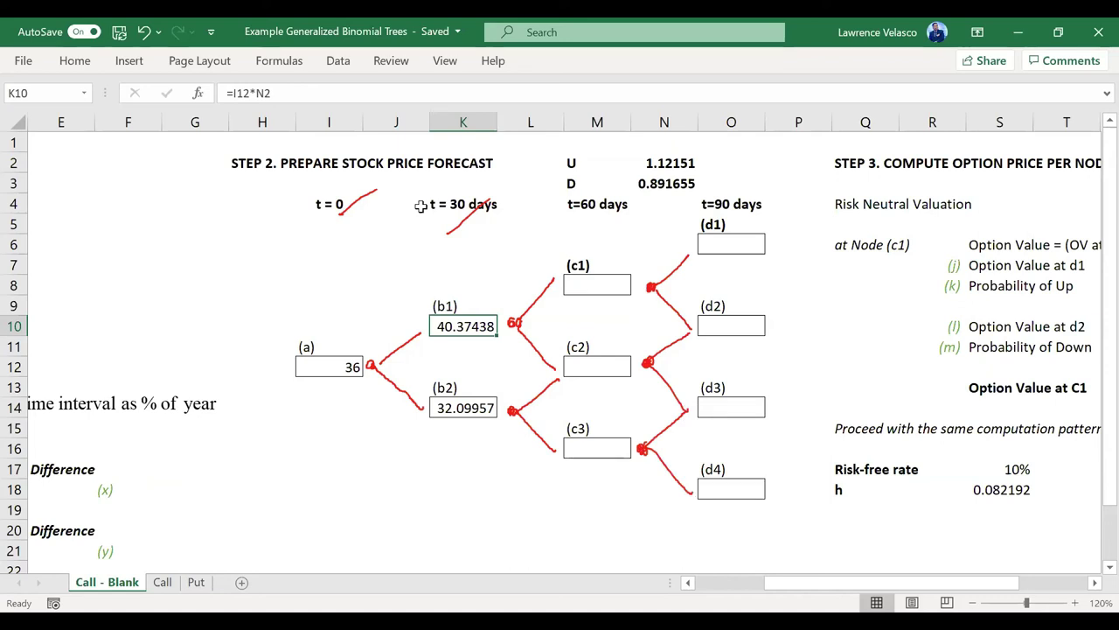
- Compute the up-move stock price at node (c1) in M8 with the formula =K10*N2
double_click(581, 287)
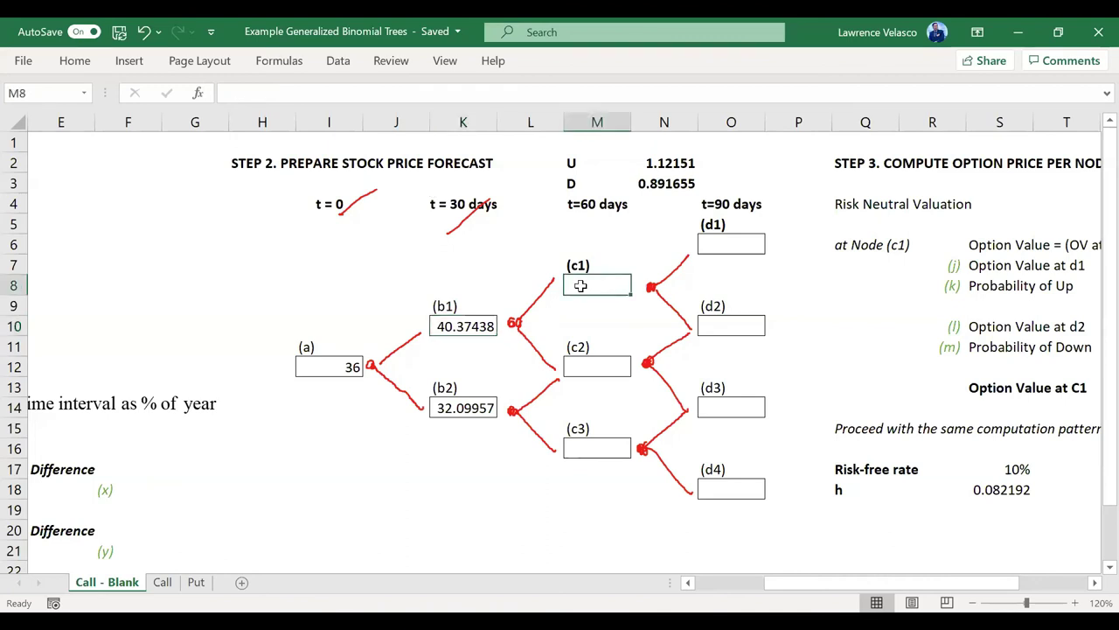
type("=")
key("Down")
key("Down")
key("Left")
key("Left")
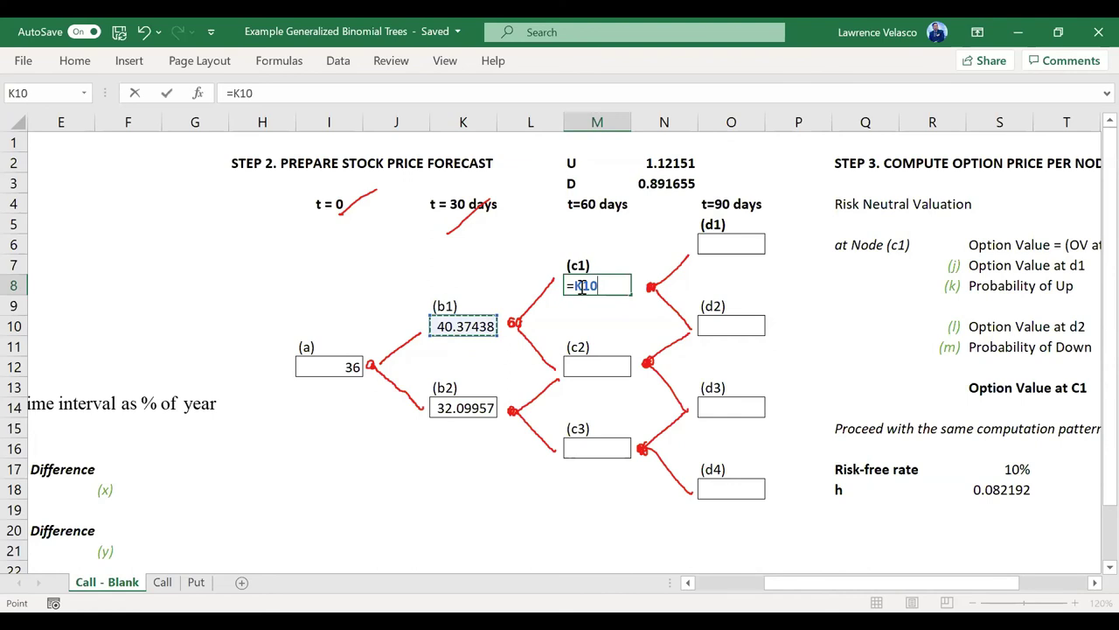
type("*")
key("Up")
key("Up")
key("Up")
key("Up")
key("Up")
key("Up")
key("Right")
key("Return")
- Compute the stock price at node (c2) in M12 as a down move from (b1) with the formula =K10*N3
key("Down")
key("Down")
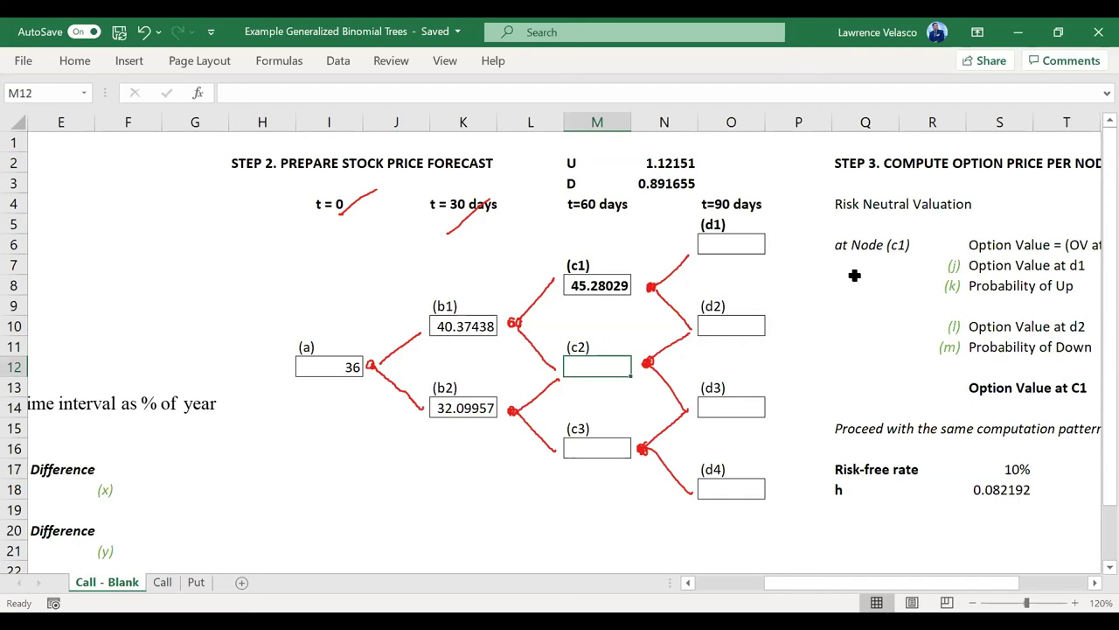
type("=")
key("Left")
key("Left")
key("Up")
key("Up")
type("*")
left_click(679, 181)
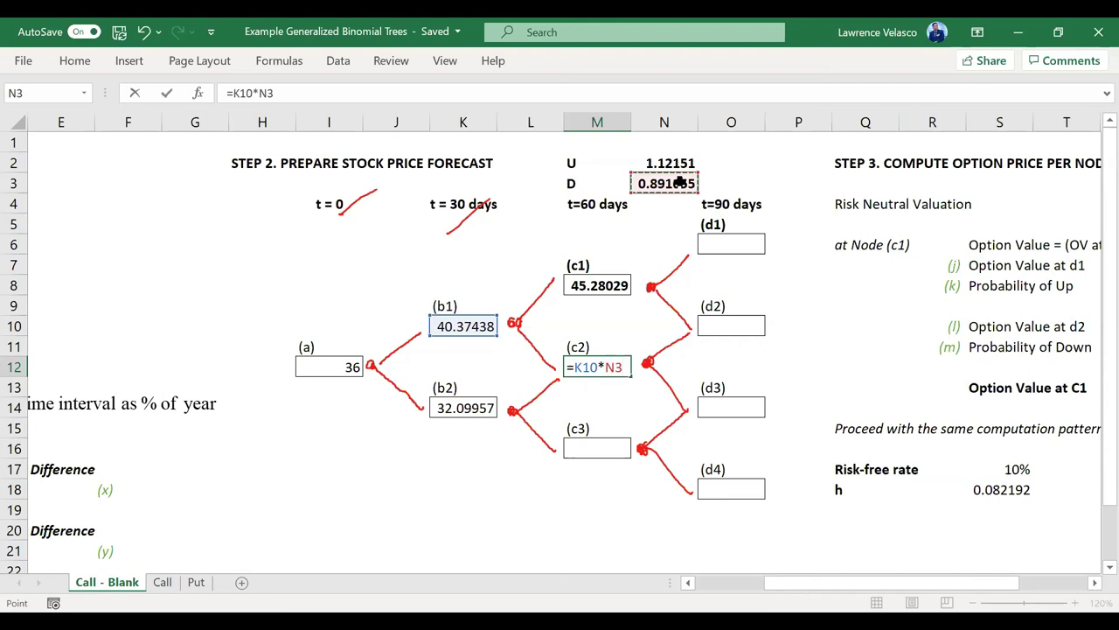
key("ctrl+Return")
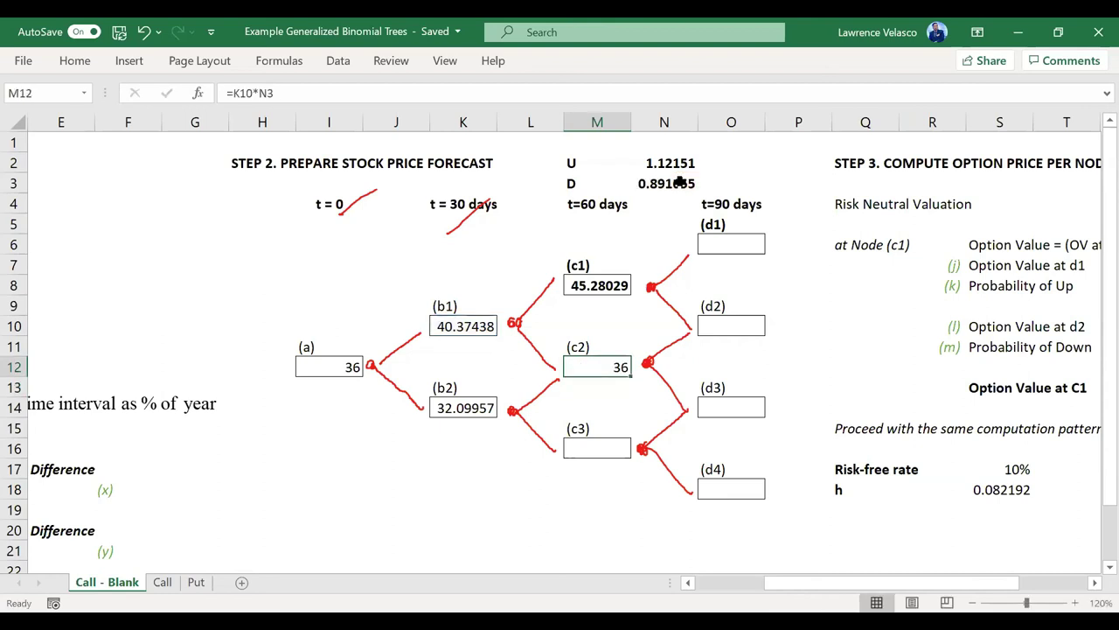
- Compute the down-move stock price at node (c3) in M16 with the formula =K14*N3
key("Down")
key("Down")
key("Down")
key("Down")
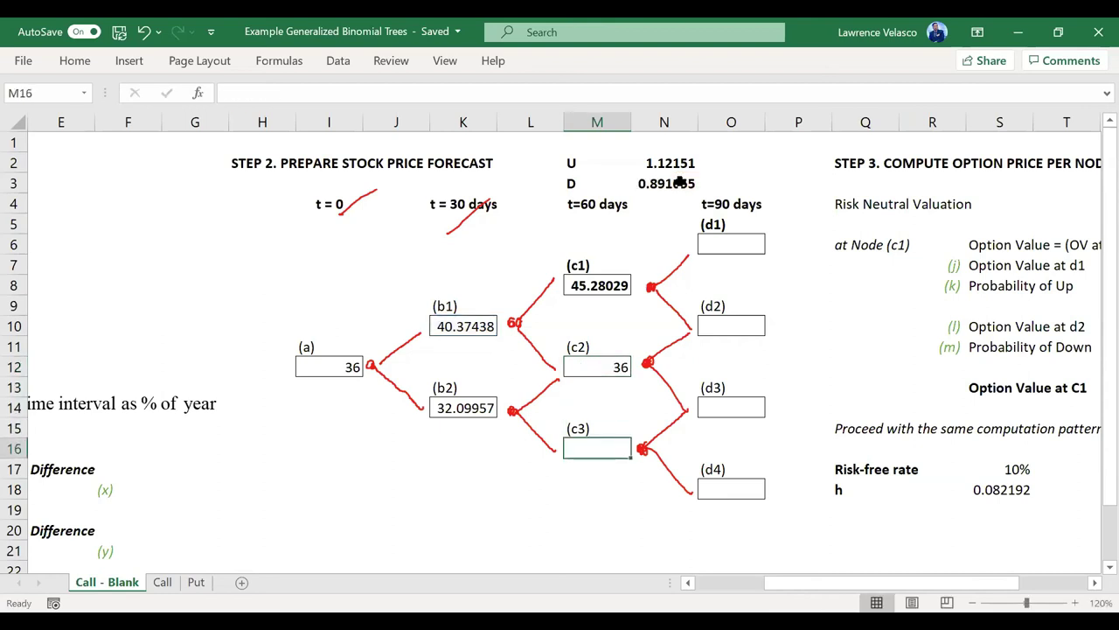
type("=")
key("Up")
key("Up")
key("Left")
key("Left")
type("*")
key("Up")
key("Up")
key("Up")
key("Up")
key("Up")
key("Up")
key("Up")
key("Up")
key("Right")
key("Up")
key("Up")
key("Up")
key("Up")
key("Up")
key("Return")
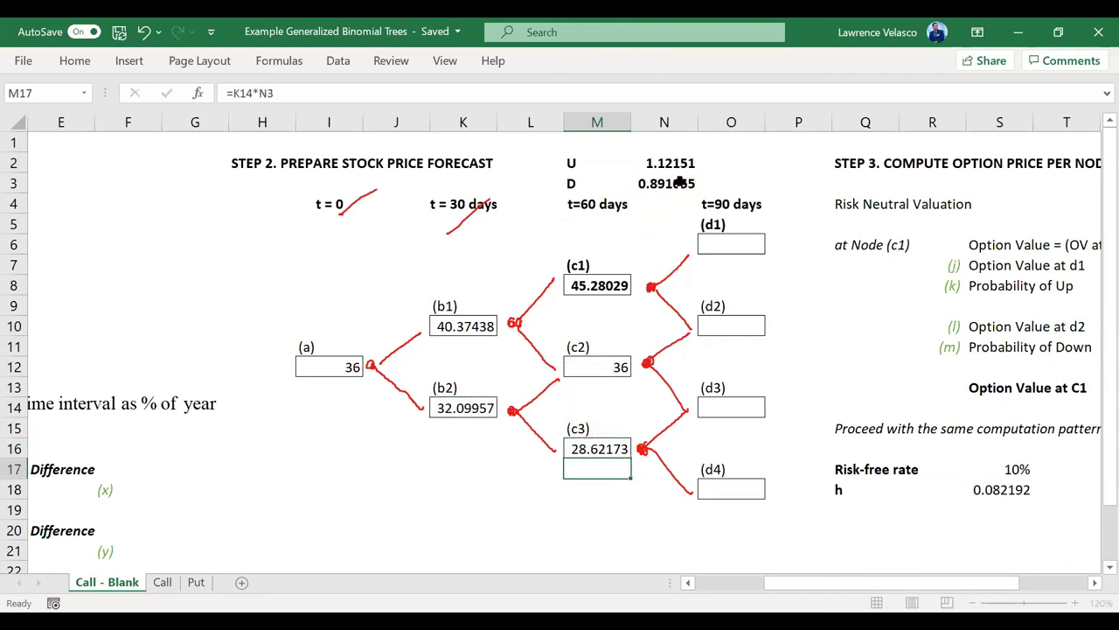
- Compute the up-move stock price at node (d1) in O6 with the formula =M8*N2
key("Up")
key("Up")
key("Up")
key("Up")
key("Up")
key("Up")
key("Up")
key("Up")
key("Up")
key("Up")
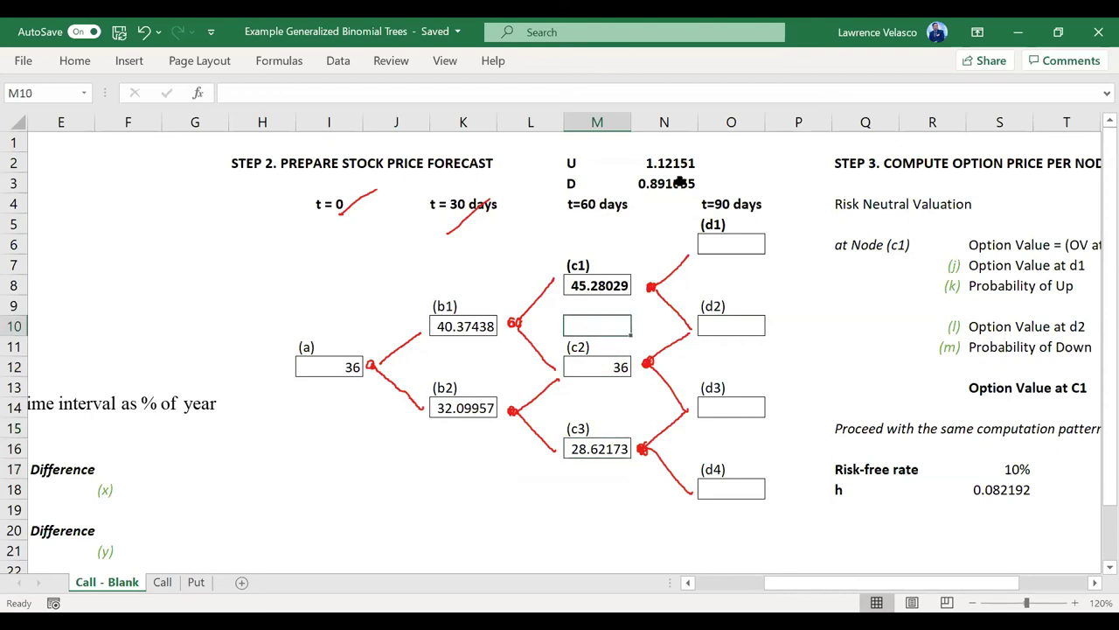
key("Right")
key("Right")
key("Up")
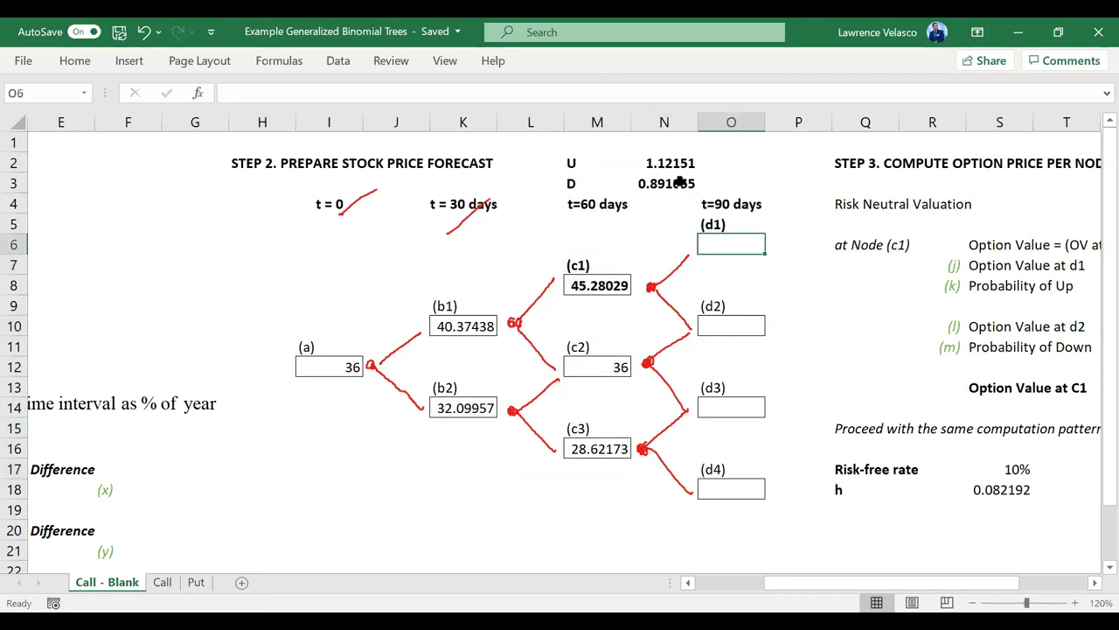
type("=")
key("Down")
key("Down")
key("Left")
key("Left")
type("*")
key("Up")
key("Up")
key("Up")
key("Up")
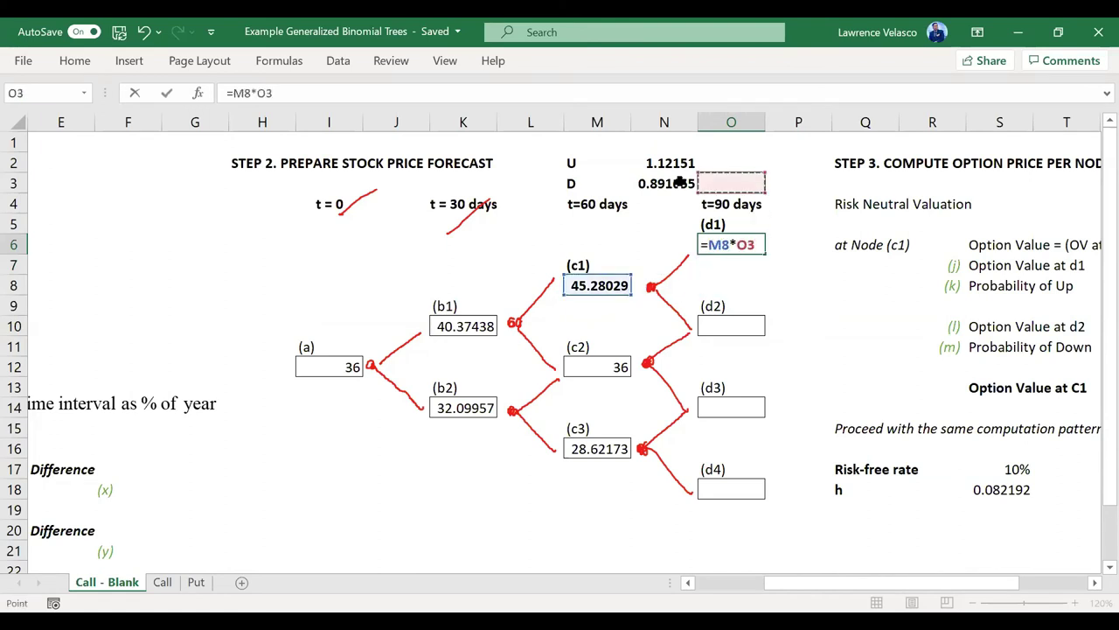
key("Left")
key("Return")
- Compute the stock price at node (d2) in O10 as a down move from (c1) with the formula =M8*N3
key("Down")
key("Down")
key("Down")
type("=")
key("Up")
key("Up")
key("Left")
key("Left")
key("Left")
key("Right")
type("&")
key("BackSpace")
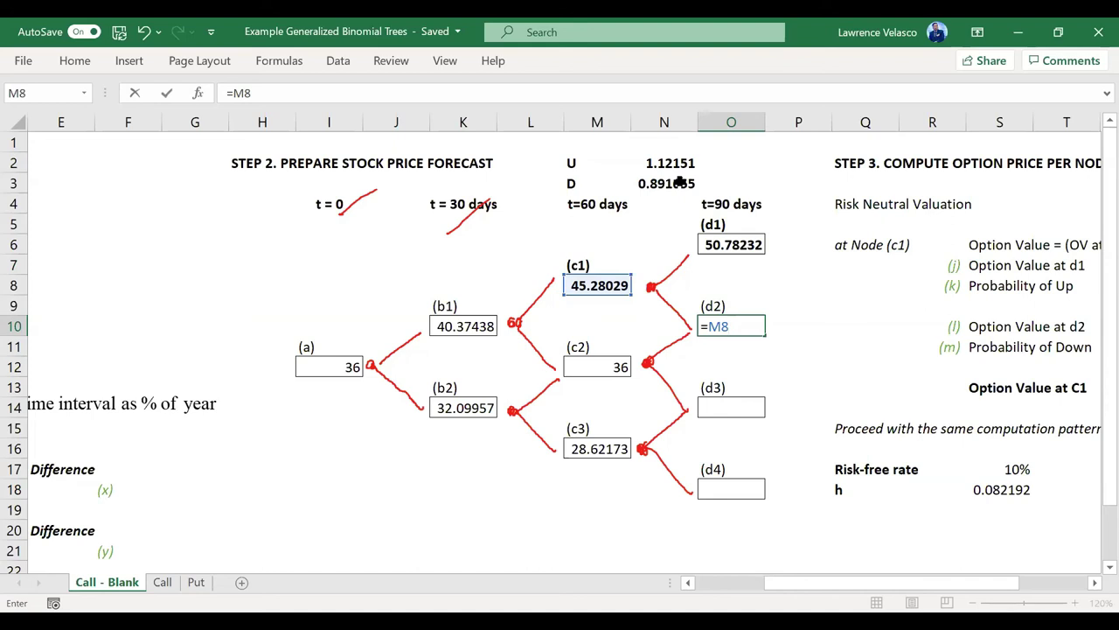
type("*")
key("Up")
key("Up")
key("Up")
key("Up")
key("Up")
key("Up")
key("Up")
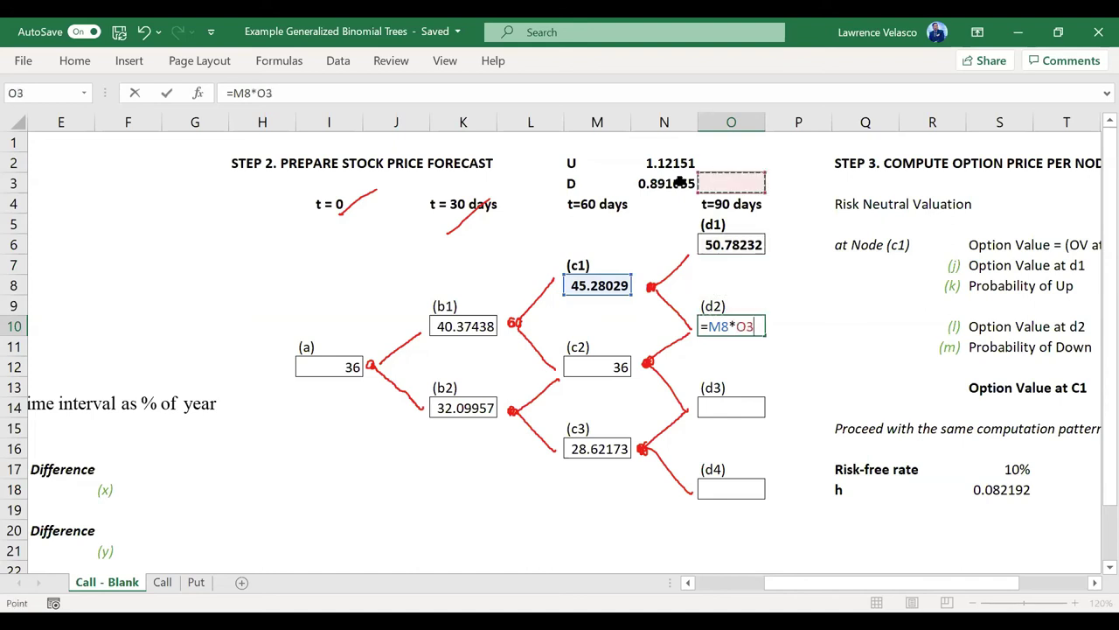
key("Left")
key("Return")
- Compute the stock price at node (d3) in O14 as an up move from (c3) with the formula =M16*N2
key("Down")
key("Down")
key("Down")
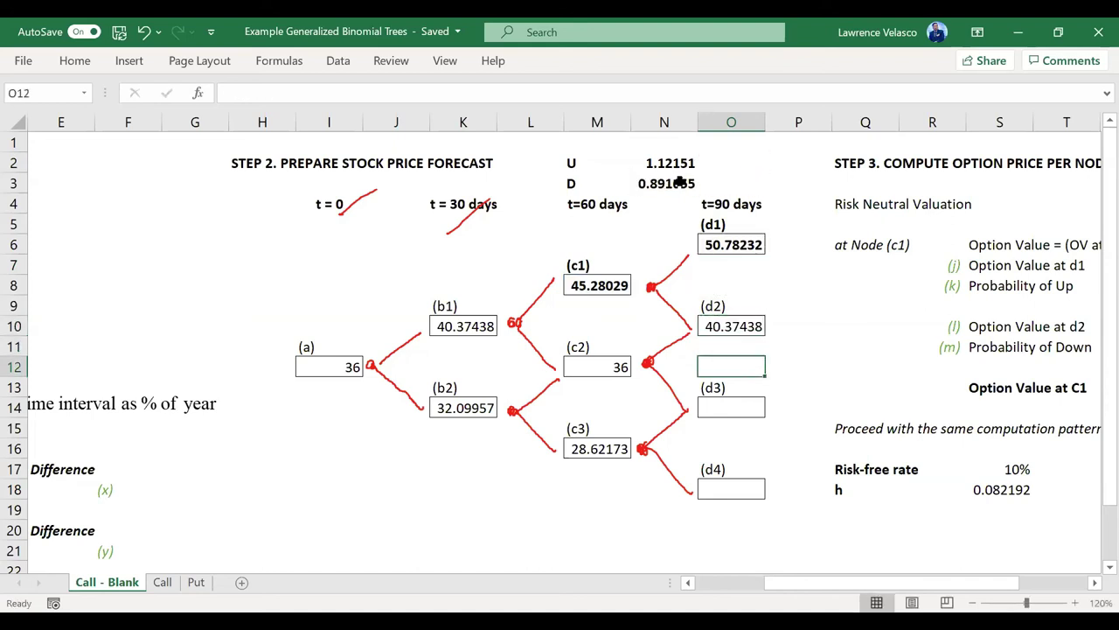
type("=")
key("Up")
key("Up")
key("Down")
key("Down")
key("Down")
key("Down")
key("Left")
key("Left")
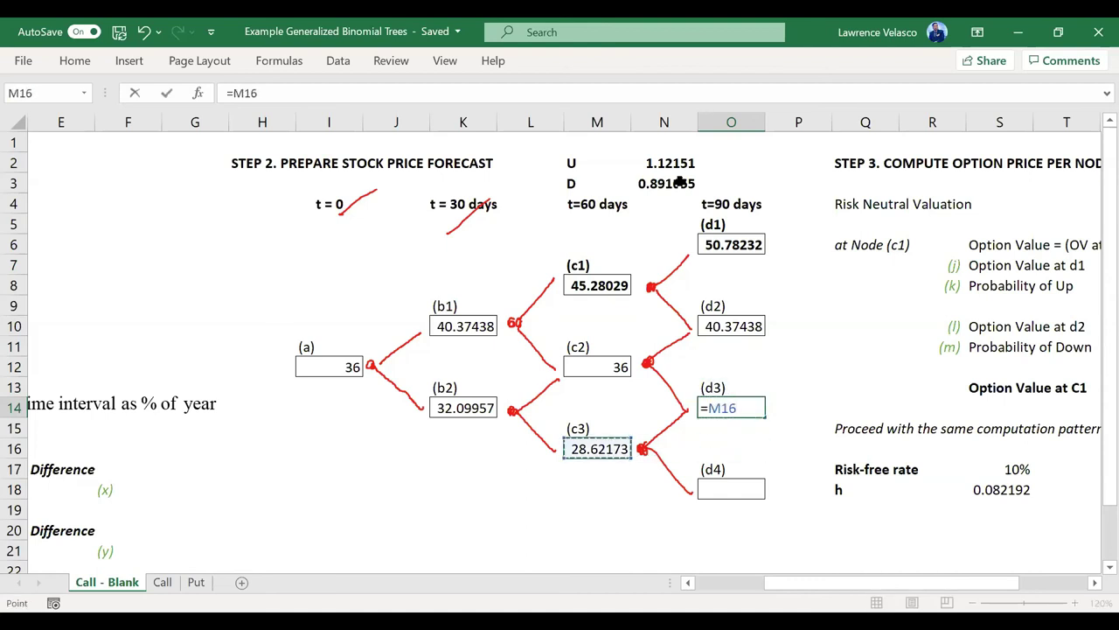
type("*")
key("Up")
key("Up")
key("Up")
key("Up")
key("Up")
key("Up")
key("Up")
key("Up")
key("Up")
key("Up")
key("Up")
key("Up")
key("Left")
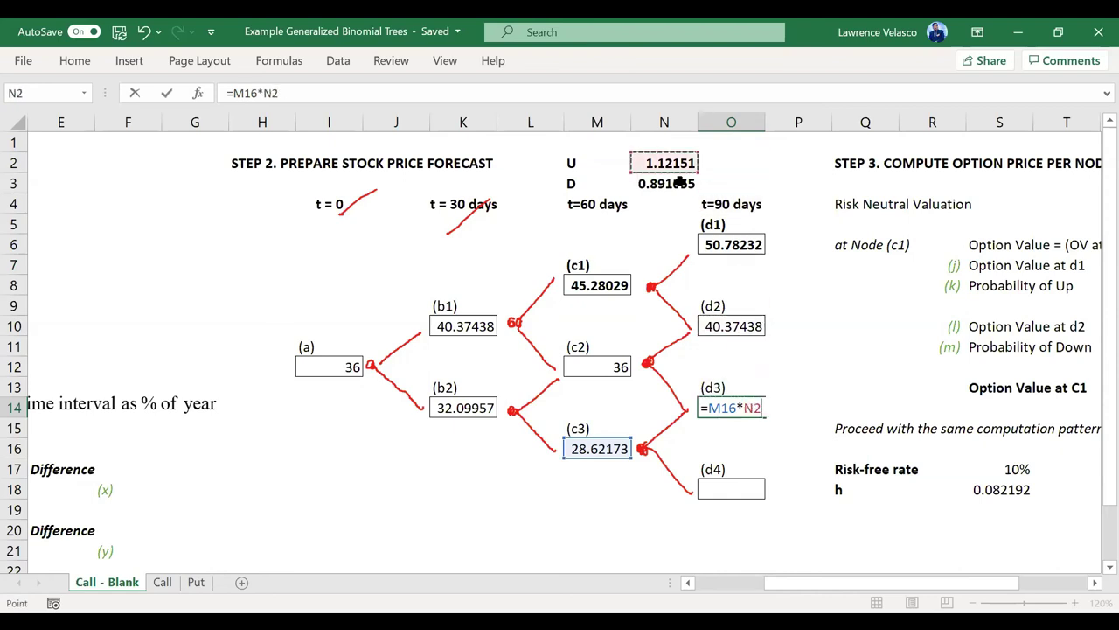
key("Return")
- Compute the down-move stock price at node (d4) in O18 with the formula =M16*N3
key("Down")
key("Down")
key("Down")
type("=")
key("Left")
key("Left")
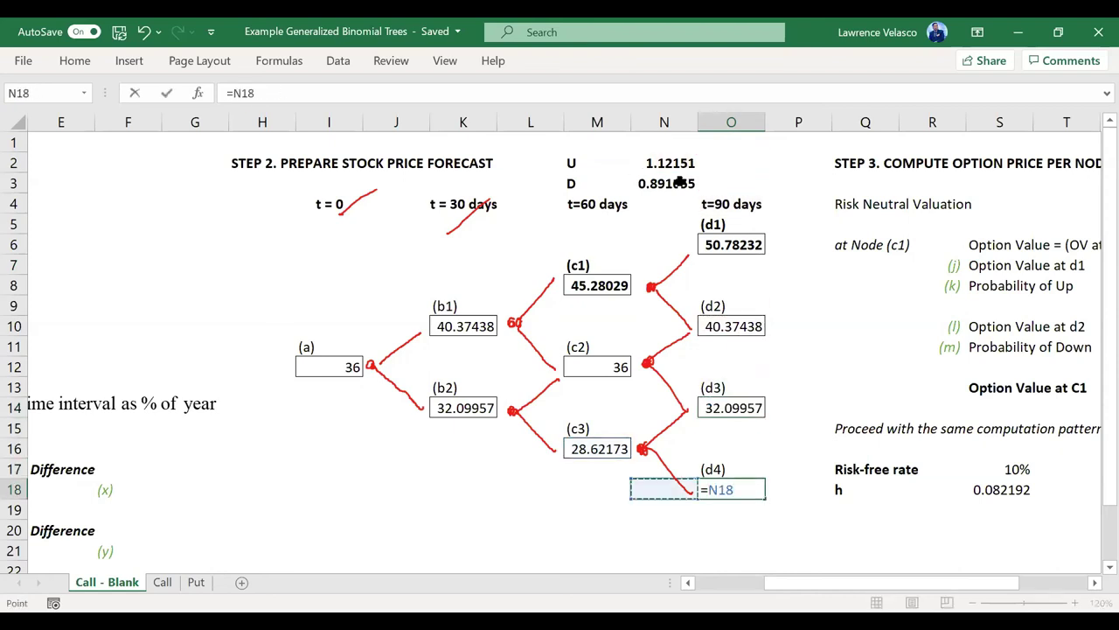
key("Up")
key("Up")
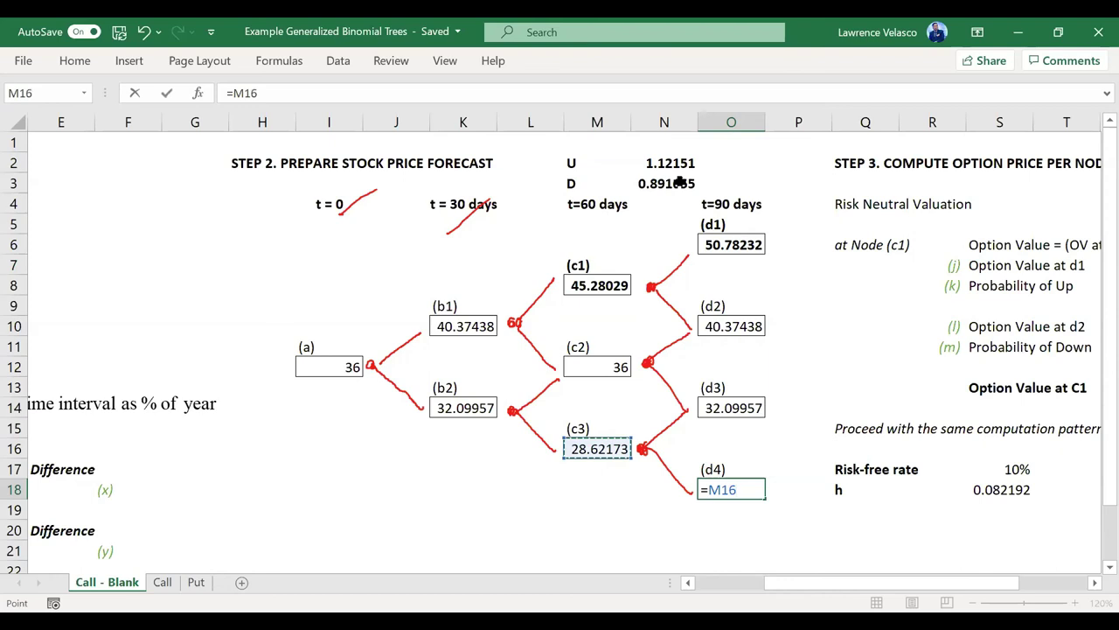
type("*")
left_click(679, 179)
key("ctrl+Return")
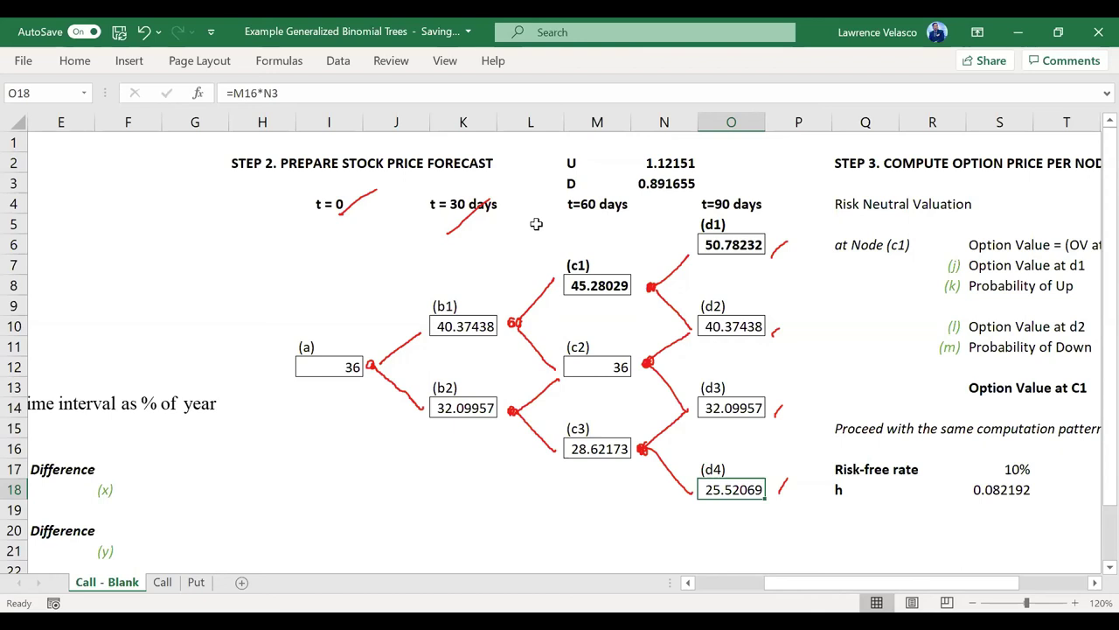
- Remove the bold formatting from the stock prices at nodes (d1) in O6 and (c1) in M8
key("Up")
key("Up")
key("Up")
key("Up")
key("Up")
key("Up")
key("Up")
key("Up")
key("Up")
key("Up")
key("Up")
key("Up")
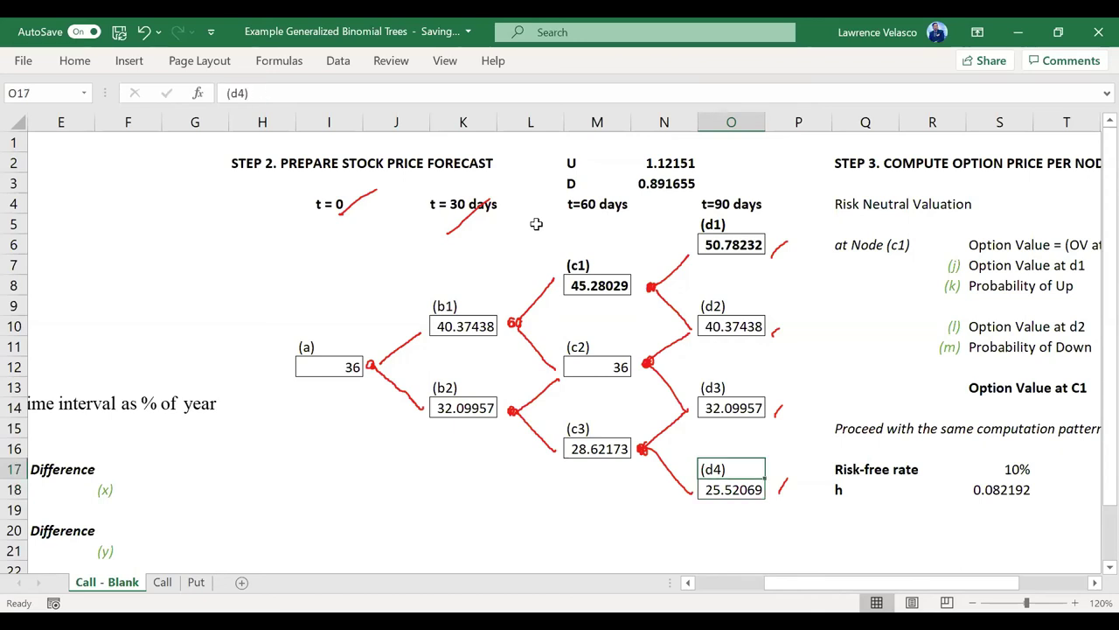
key("Left")
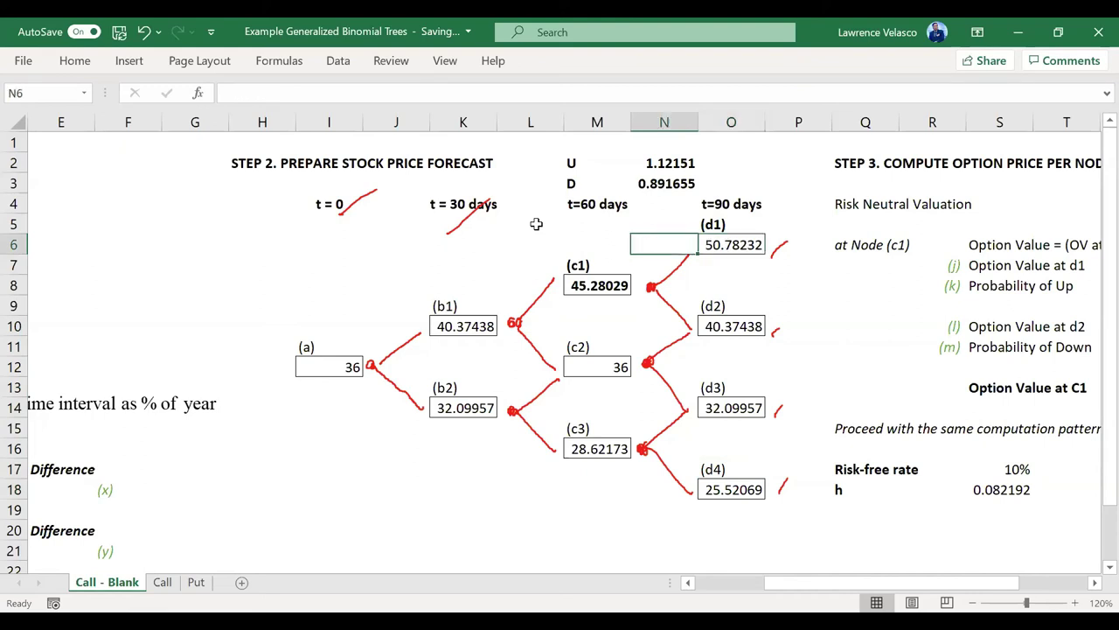
key("Left")
key("Down")
key("Down")
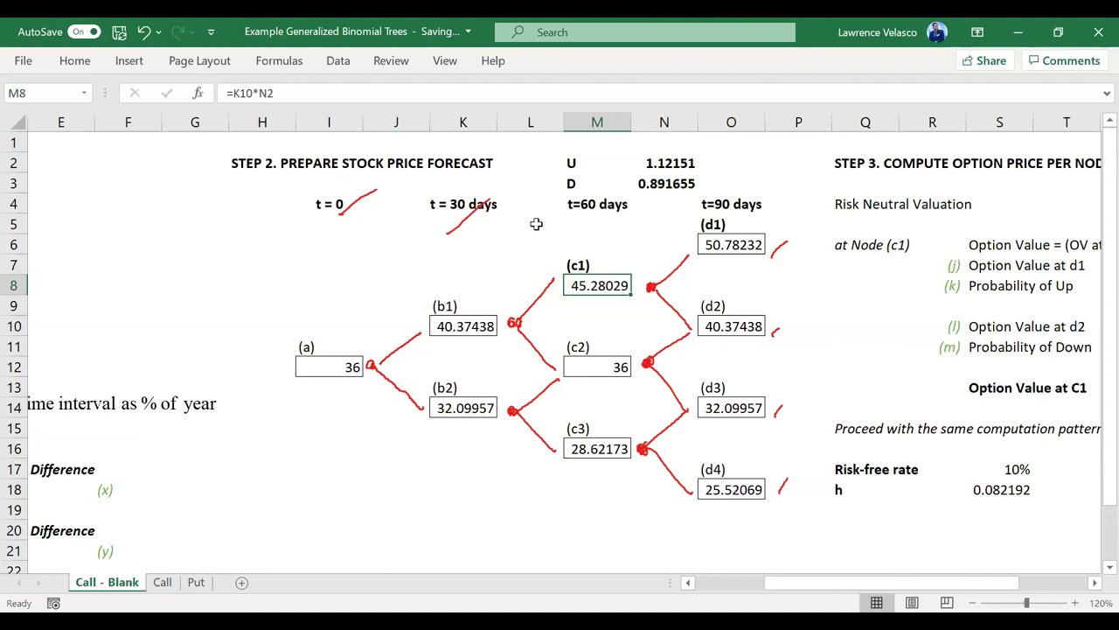
key("Right")
key("Right")
key("Left")
key("Left")
key("Left")
key("Right")
key("Right")
key("Right")
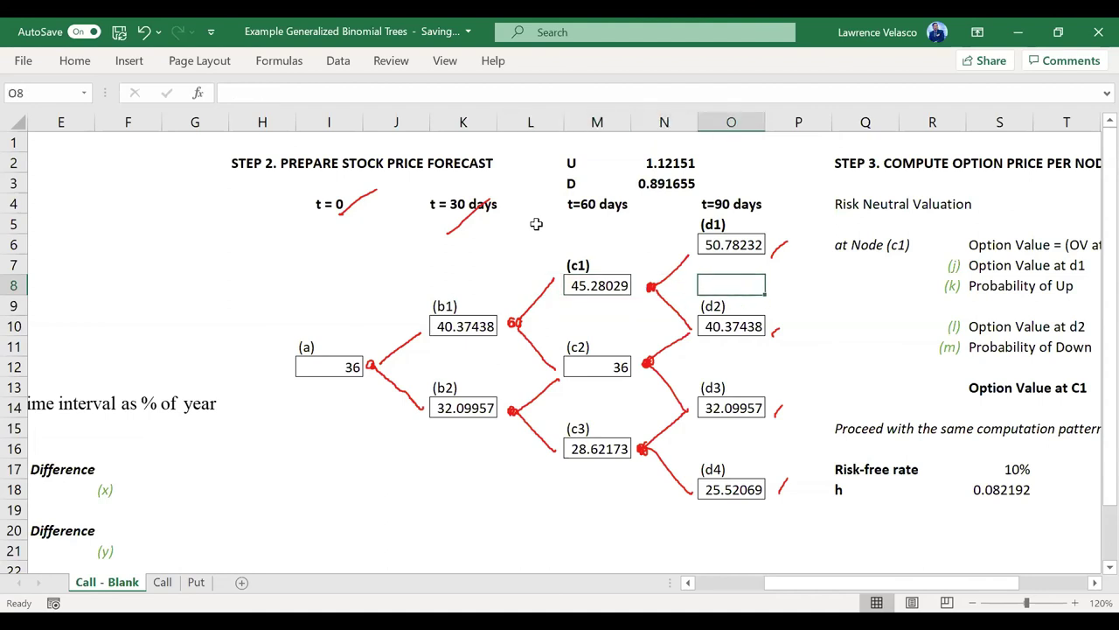
mouse_move(262, 472)
left_mouse_down()
mouse_move(268, 511)
mouse_move(240, 489)
mouse_move(362, 489)
mouse_move(413, 525)
mouse_move(486, 490)
mouse_move(500, 510)
mouse_move(529, 499)
mouse_move(560, 512)
left_mouse_up()
mouse_move(495, 560)
left_mouse_down()
mouse_move(509, 535)
mouse_move(532, 560)
mouse_move(523, 566)
left_mouse_up()
left_click_drag(556, 521, 563, 539)
left_click_drag(577, 560, 579, 570)
left_click_drag(587, 491, 623, 568)
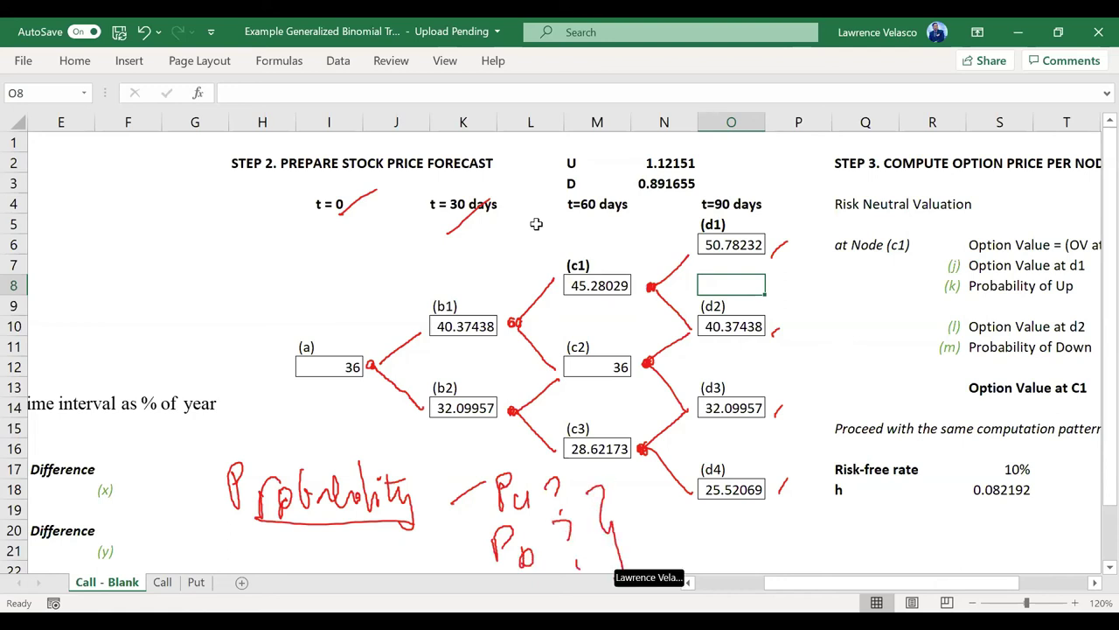
key("ctrl+z")
- Review the probability up and probability down formulas and the STEP 1 section for determining P(up) and P(down)
key("Left")
key("Left")
key("Left")
key("Left")
key("Left")
key("Left")
key("Left")
key("Left")
key("Left")
key("Left")
key("Left")
key("Left")
key("Left")
key("Left")
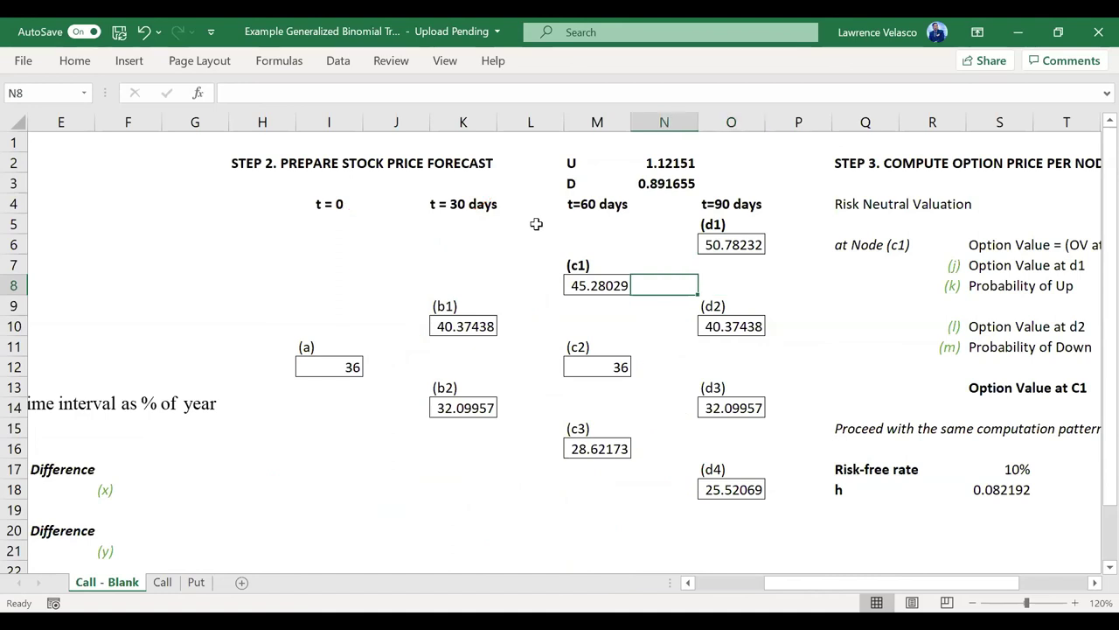
key("Down")
key("Down")
key("Down")
key("Down")
key("Down")
key("Down")
key("Down")
key("Down")
key("Down")
key("Down")
key("Down")
key("Down")
key("Down")
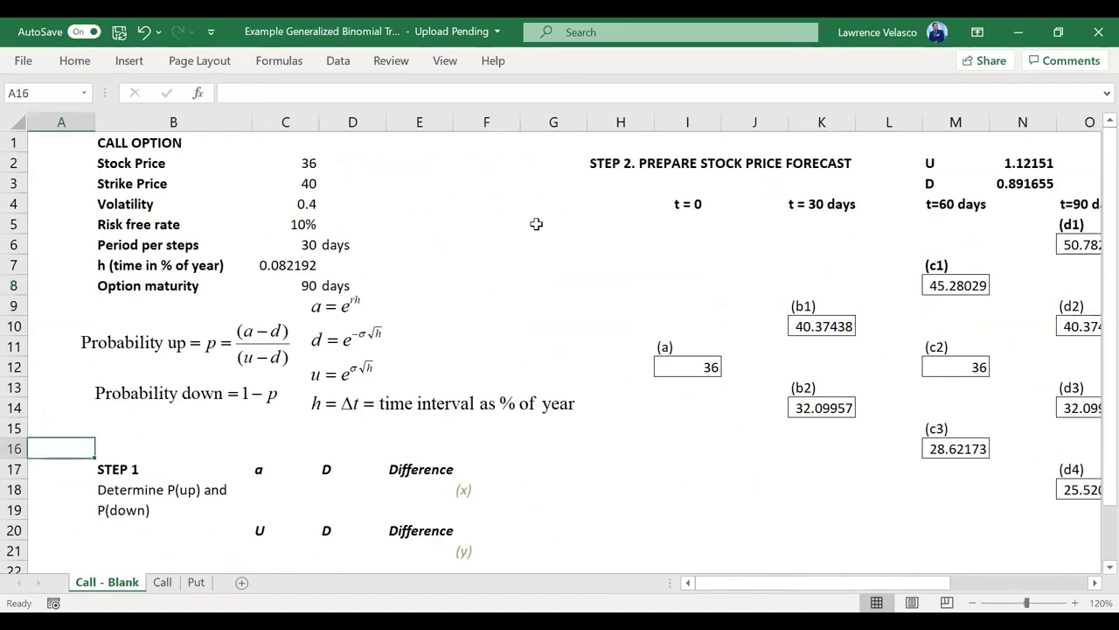
key("Down")
key("Down")
key("Down")
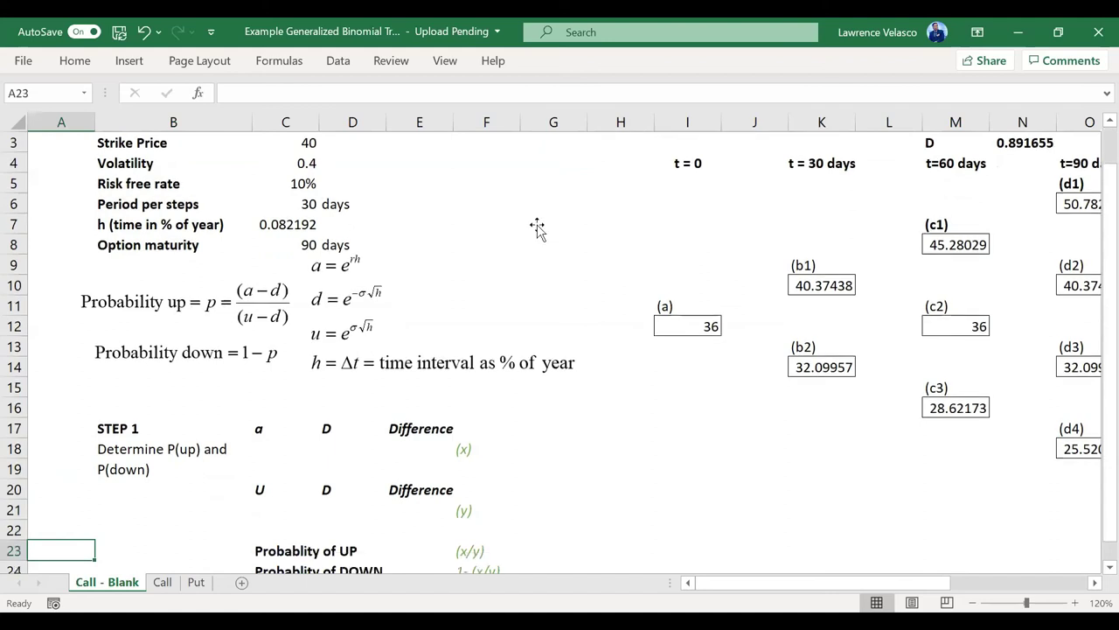
key("Up")
key("Up")
key("Up")
key("Up")
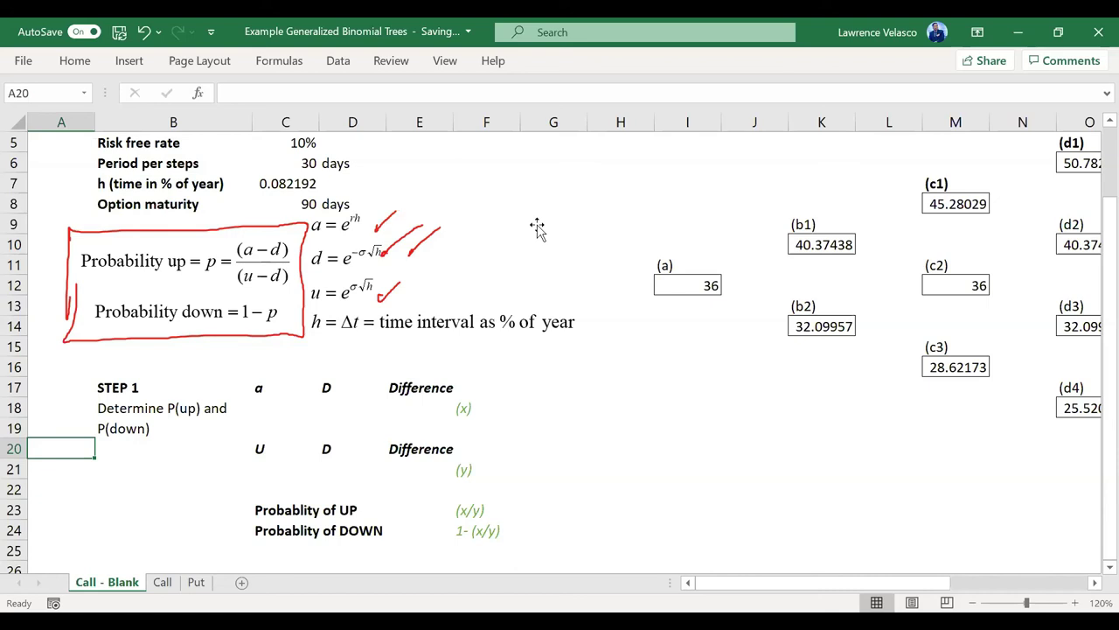
- Compute a in C18 from the risk-free rate and h with the formula =EXP(C5*C7)
key("Down")
key("Up")
key("Up")
key("Right")
key("Right")
key("Up")
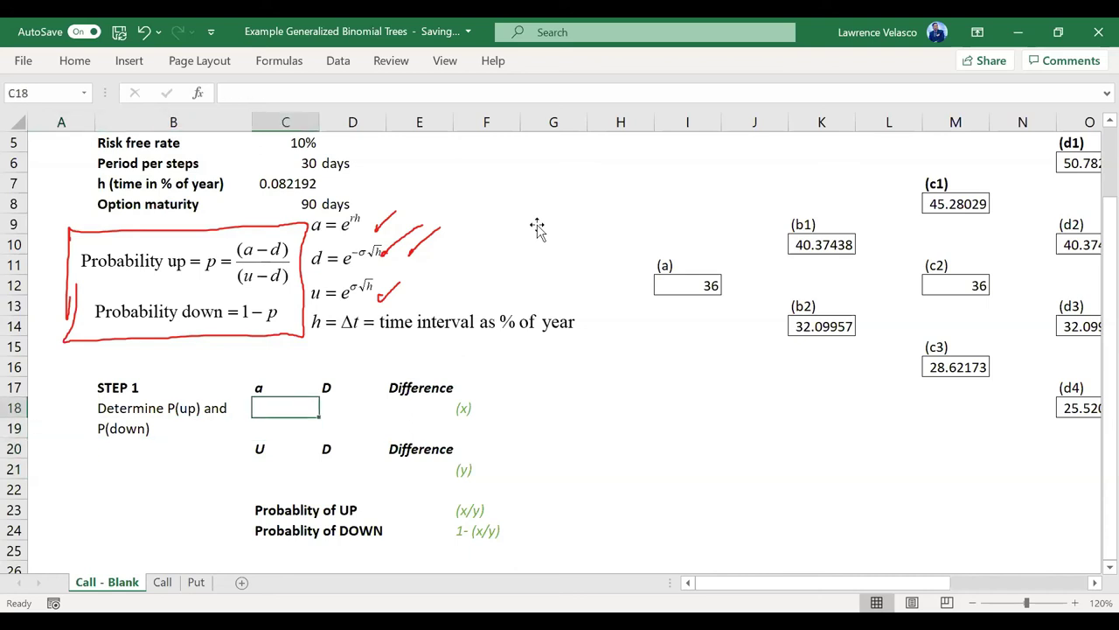
type("=")
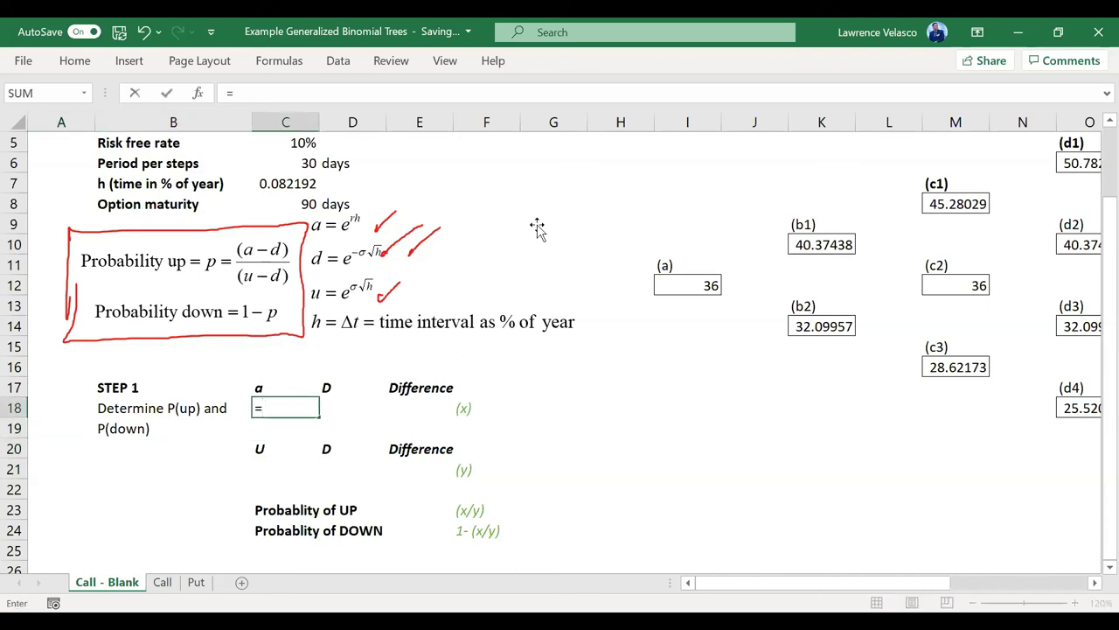
type("e")
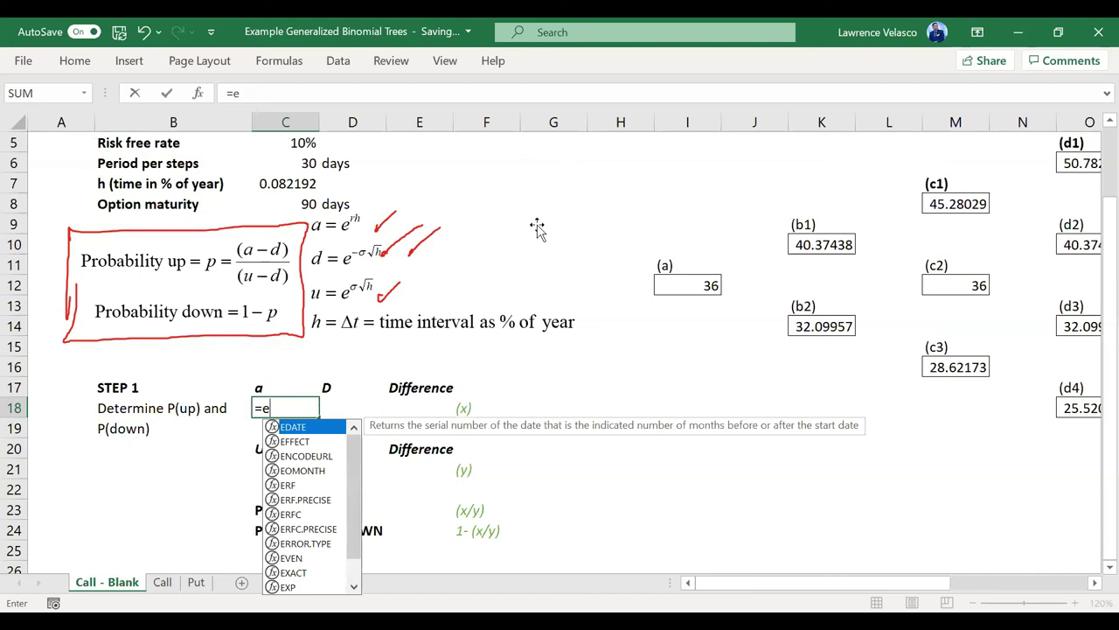
type("xp(")
key("Up")
key("Up")
key("Up")
key("Up")
key("Up")
key("Up")
key("Up")
key("Up")
key("Up")
key("Up")
key("Up")
key("Up")
key("Up")
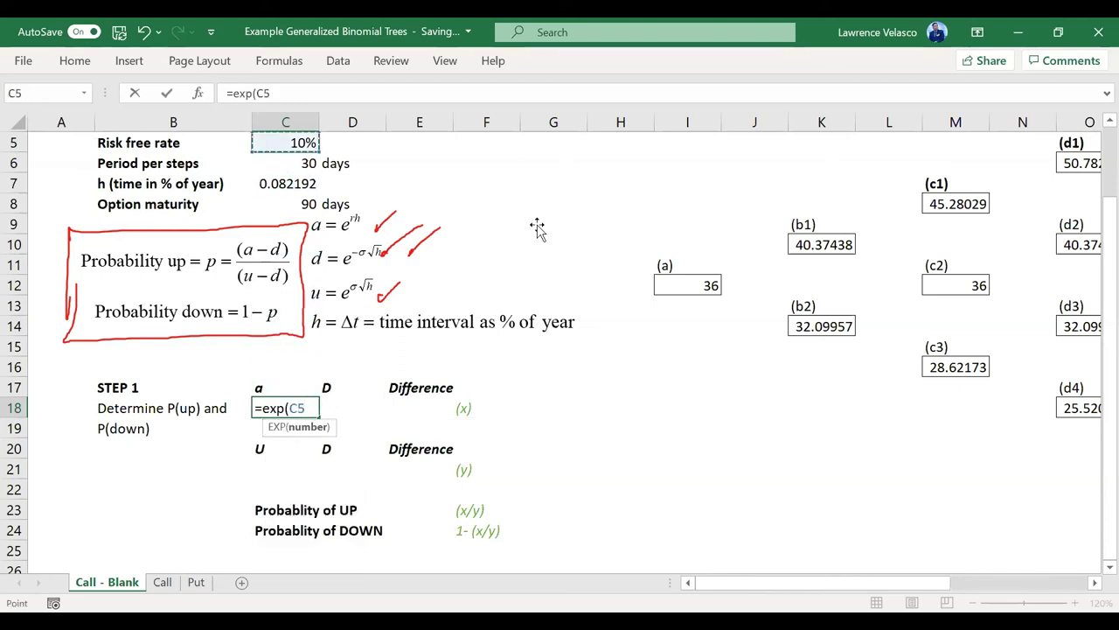
scroll(537, 228, "up", 1)
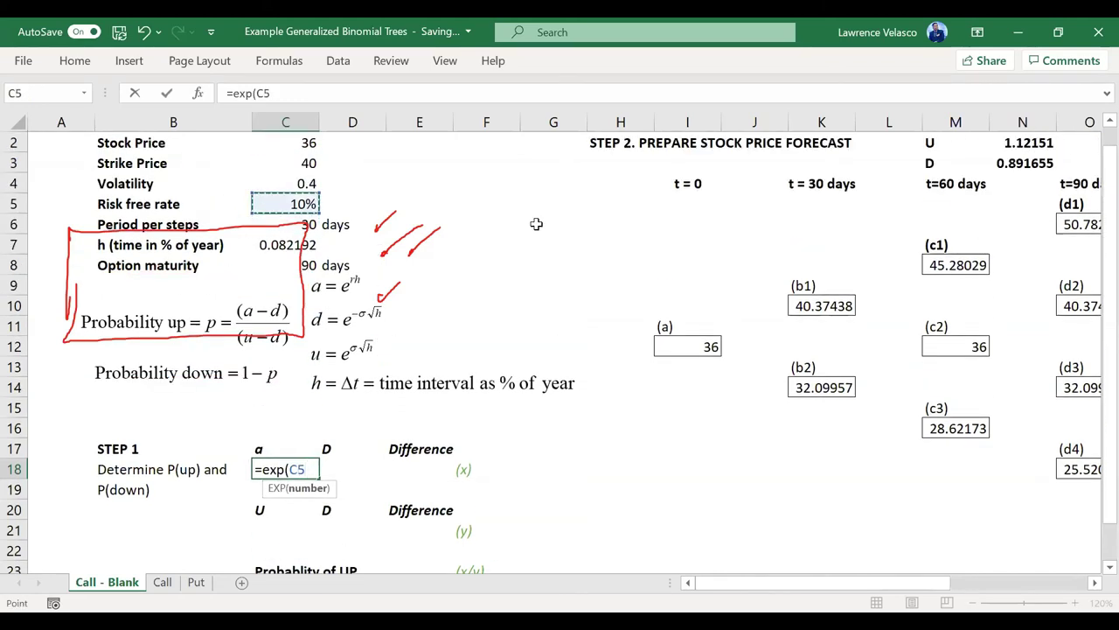
type("*")
key("Up")
key("Up")
key("Up")
key("Up")
key("Up")
key("Up")
key("Up")
key("Up")
key("Up")
key("Up")
key("Up")
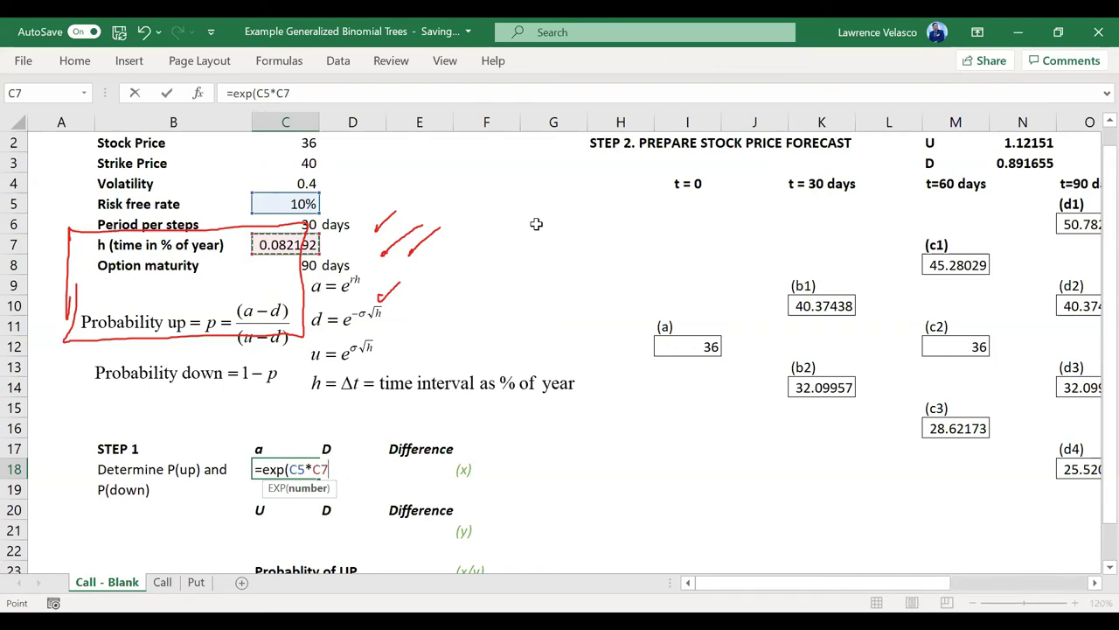
type(")")
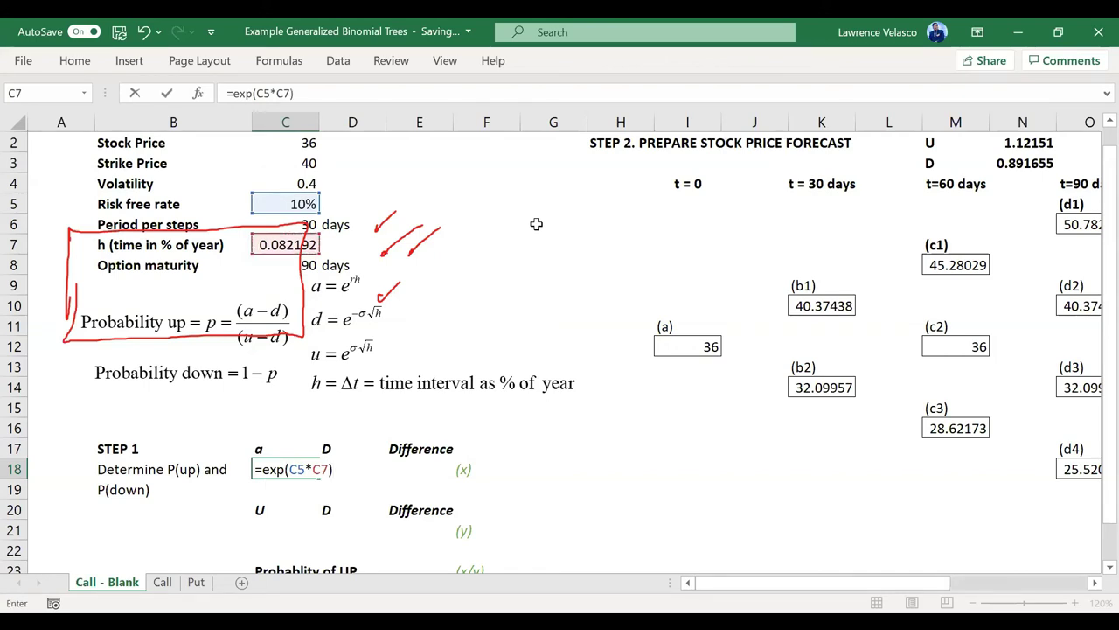
key("Return")
key("Up")
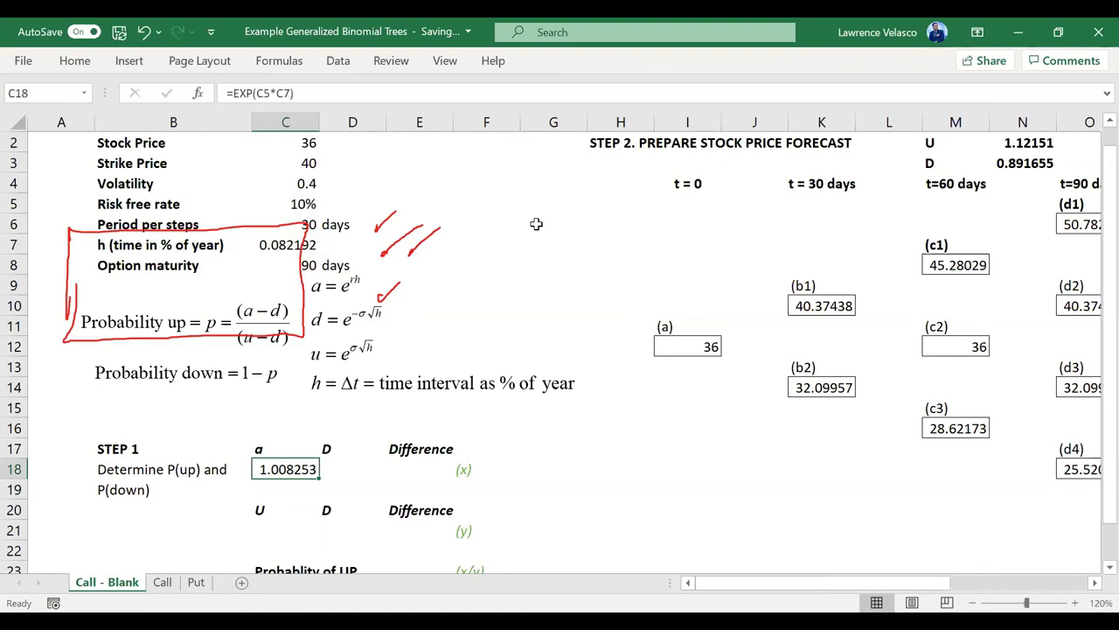
- Link the D value in D18 to the down factor with the formula =N3
key("Right")
key("Page_Down")
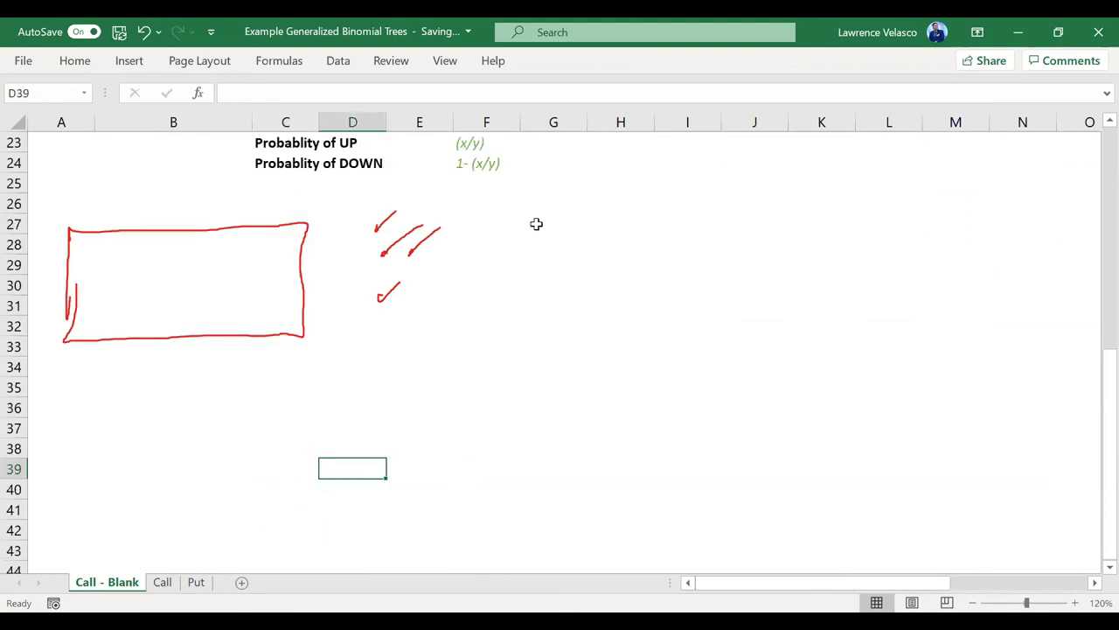
key("Page_Up")
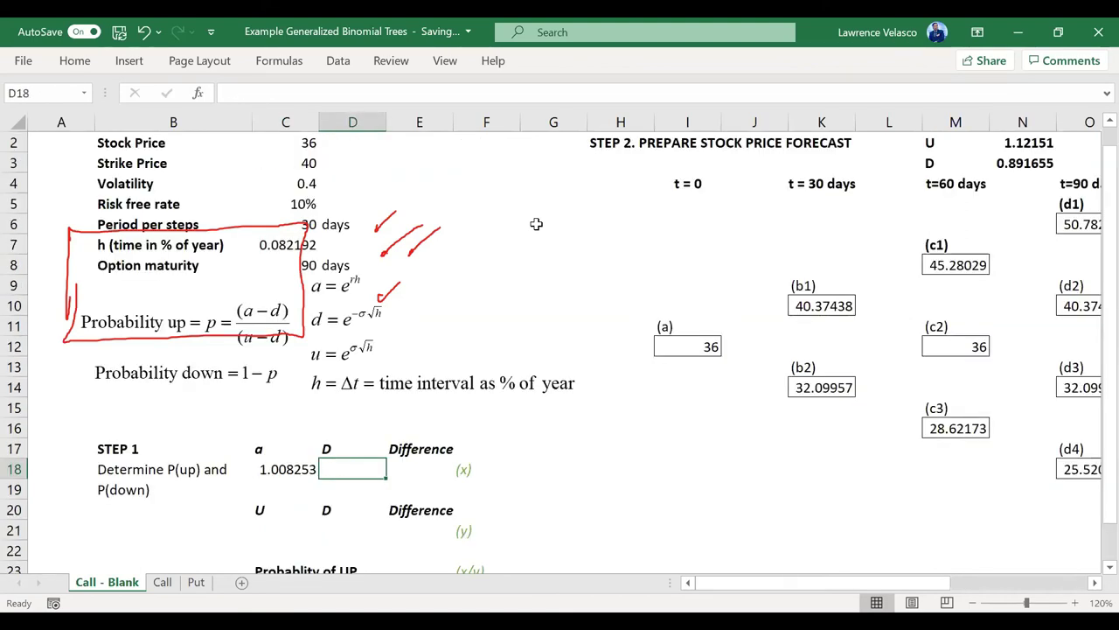
type("e")
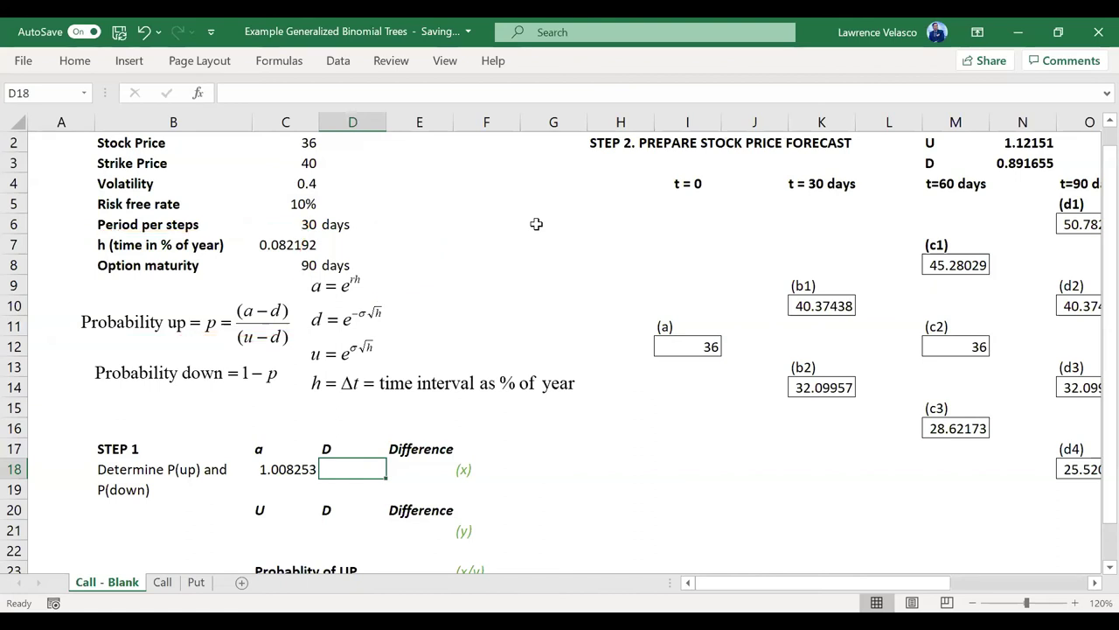
type("=")
key("Right")
scroll(536, 224, "up", 1)
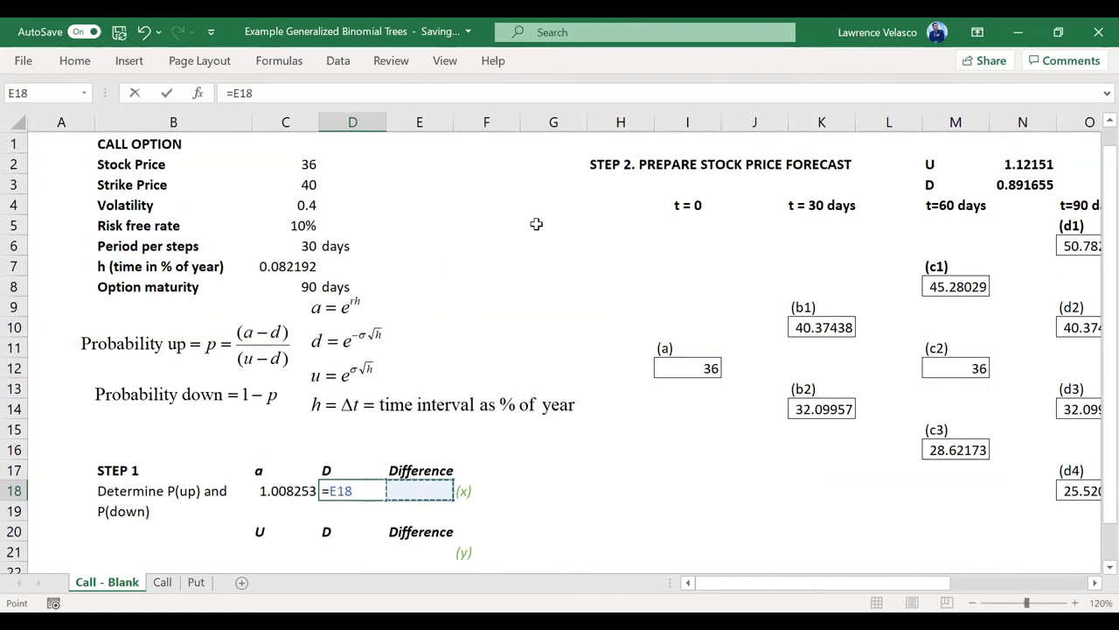
left_click(1008, 180)
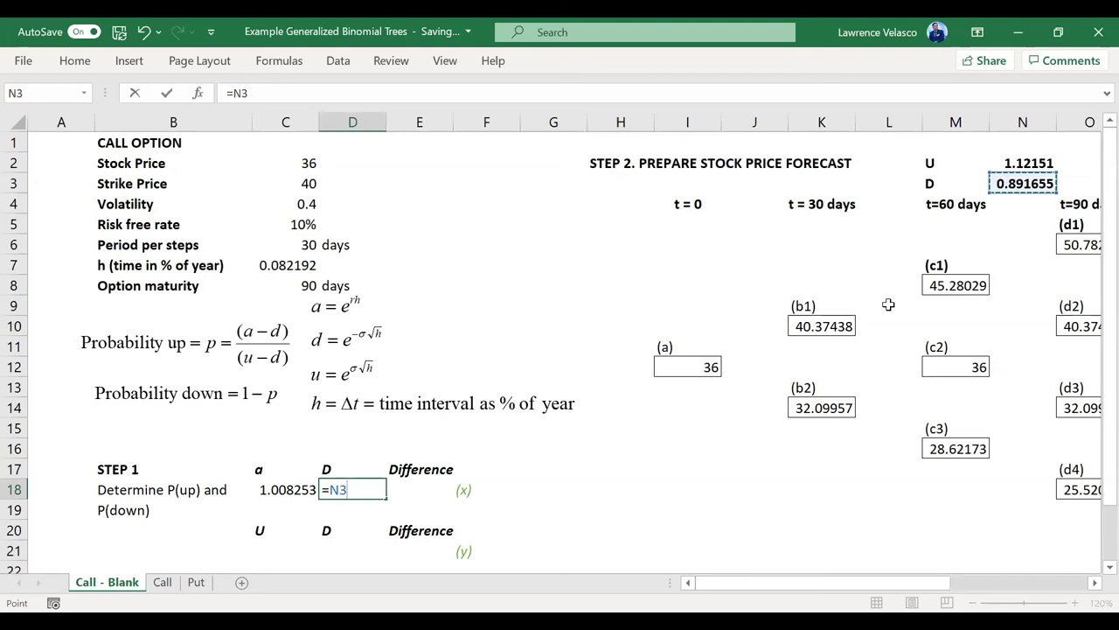
key("Return")
- Link U in C21 to the up factor with =N2 and D in D21 to the down factor with =N3
key("Down")
key("Down")
key("Left")
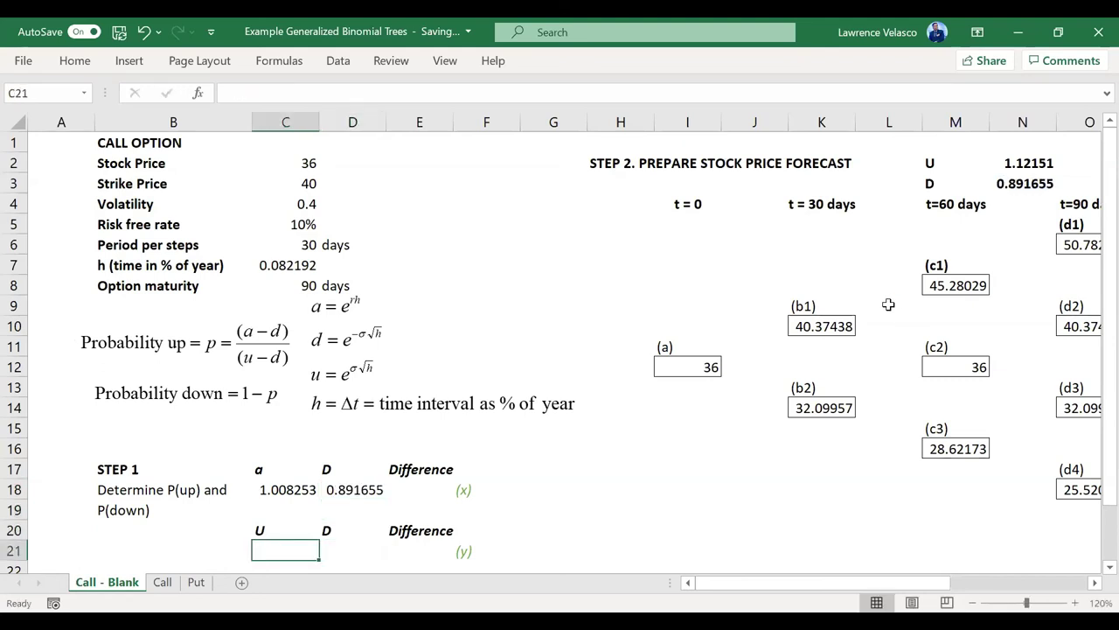
type("=")
left_click(1017, 162)
key("Return")
key("Up")
key("Right")
type("=")
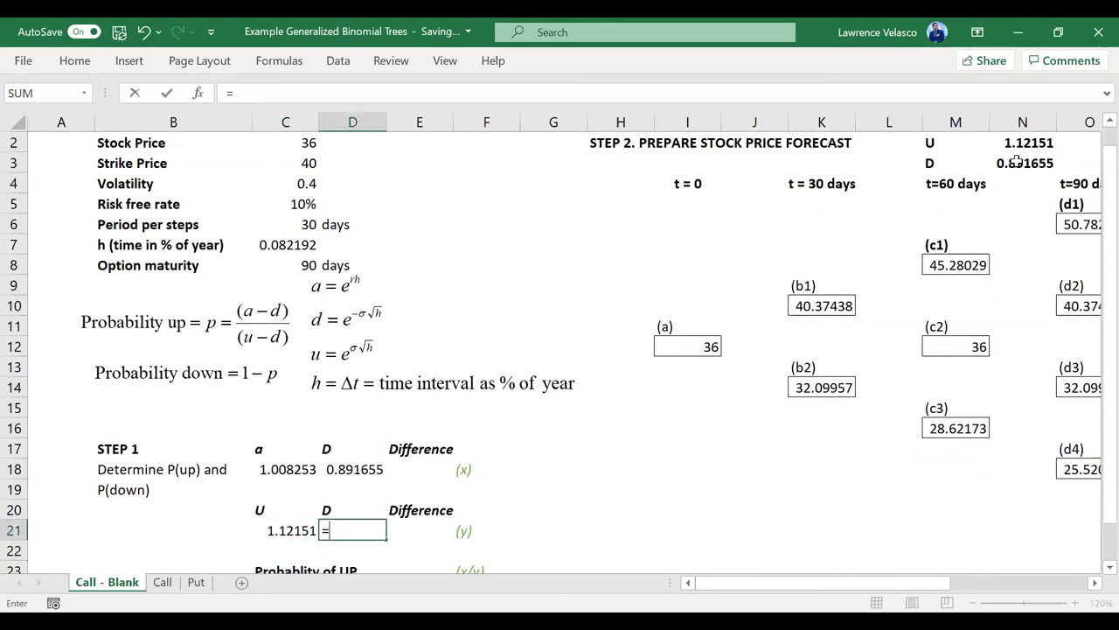
left_click(1025, 164)
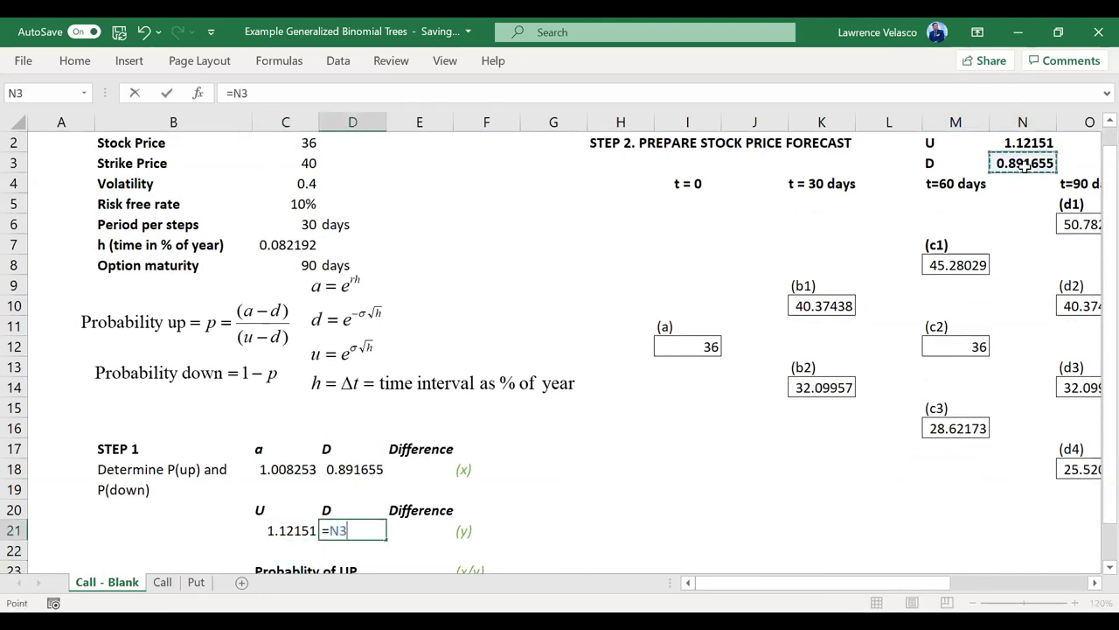
key("Return")
- Compute the difference (x) between a and D in E18 with the formula =C18-D18
key("Up")
key("Up")
key("Up")
key("Up")
key("Right")
type("=")
key("Left")
key("Left")
type("-")
key("Left")
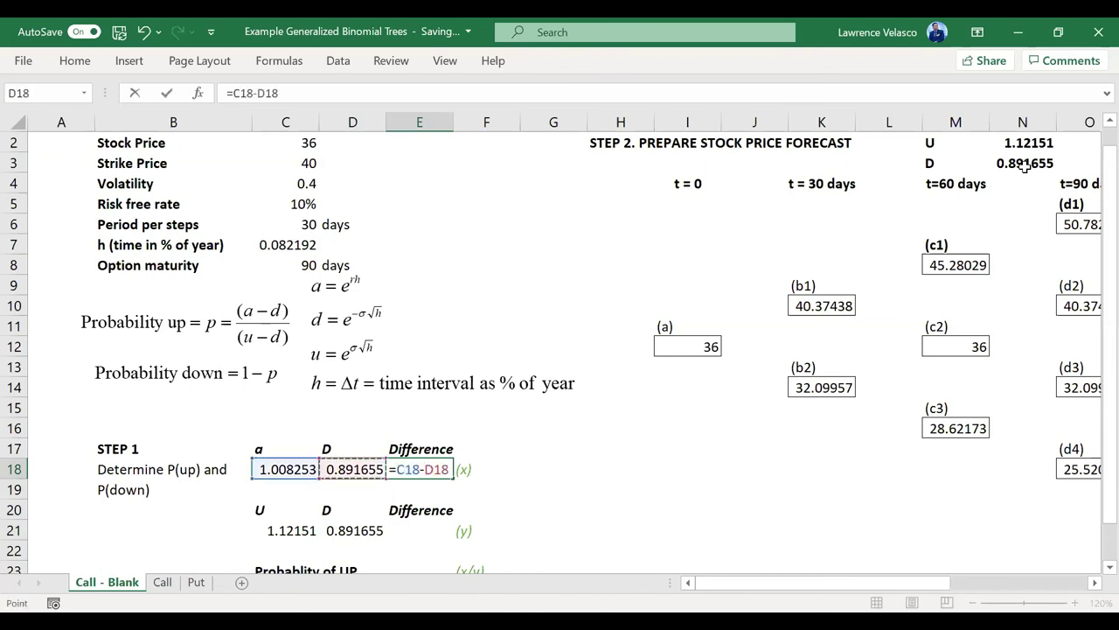
key("Return")
- Compute the difference (y) between U and D in E21 with the formula =C21-D21
key("Down")
key("Down")
type("=")
key("Left")
key("Left")
type("-")
key("Left")
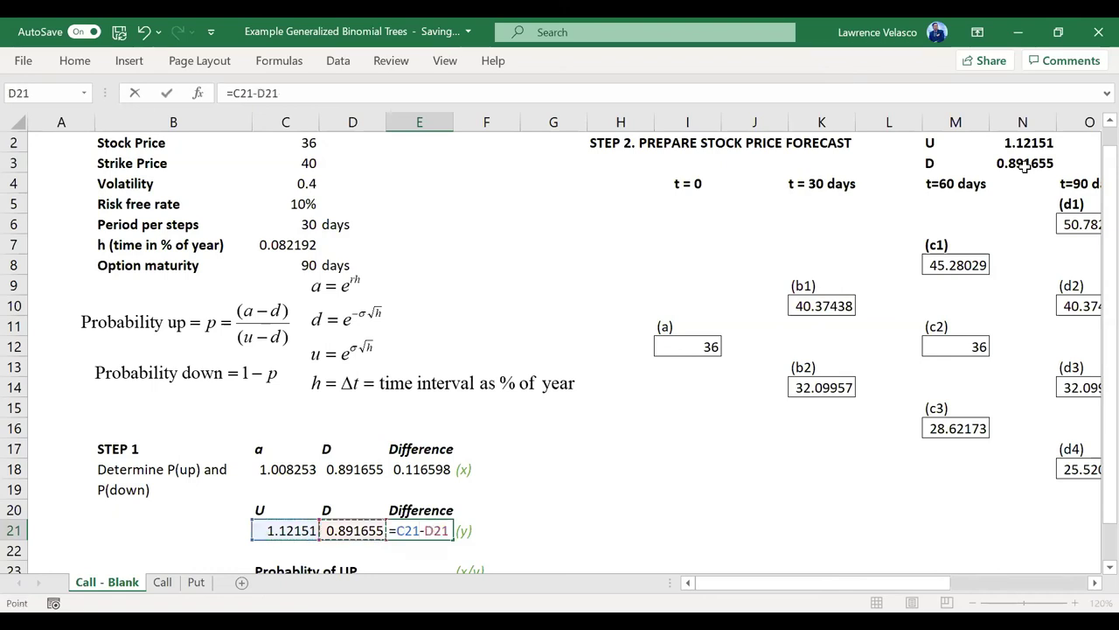
key("Return")
- Compute the probability of an up move in E23 as x/y with the formula =E18/E21
key("Down")
key("Down")
key("Up")
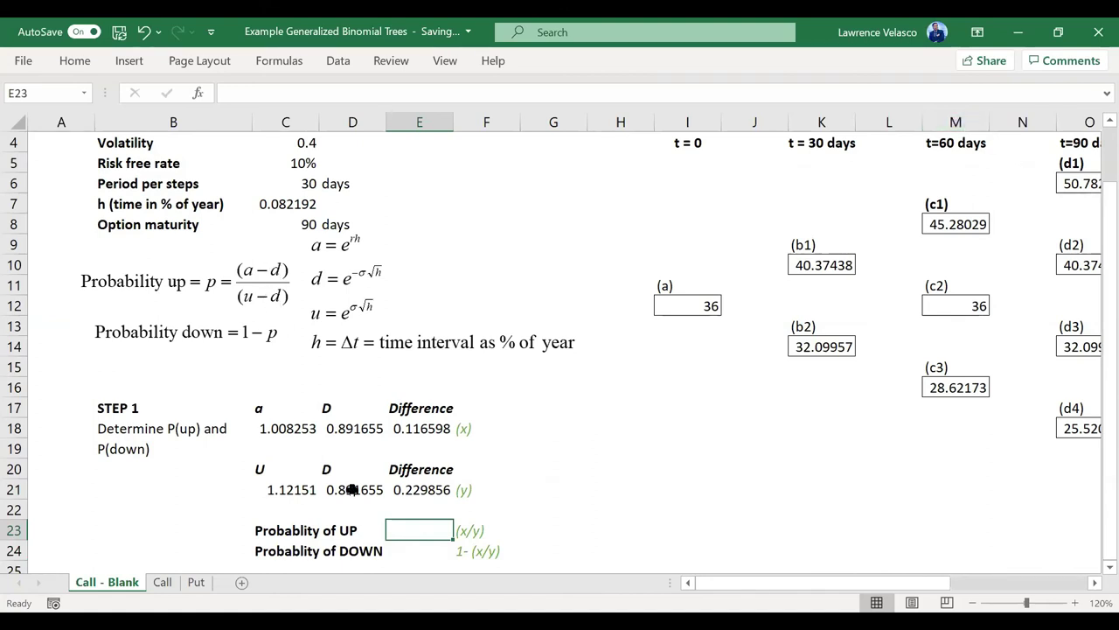
type("=")
key("Up")
key("Up")
key("Up")
key("Up")
key("Up")
type("/")
key("Up")
key("Up")
key("Return")
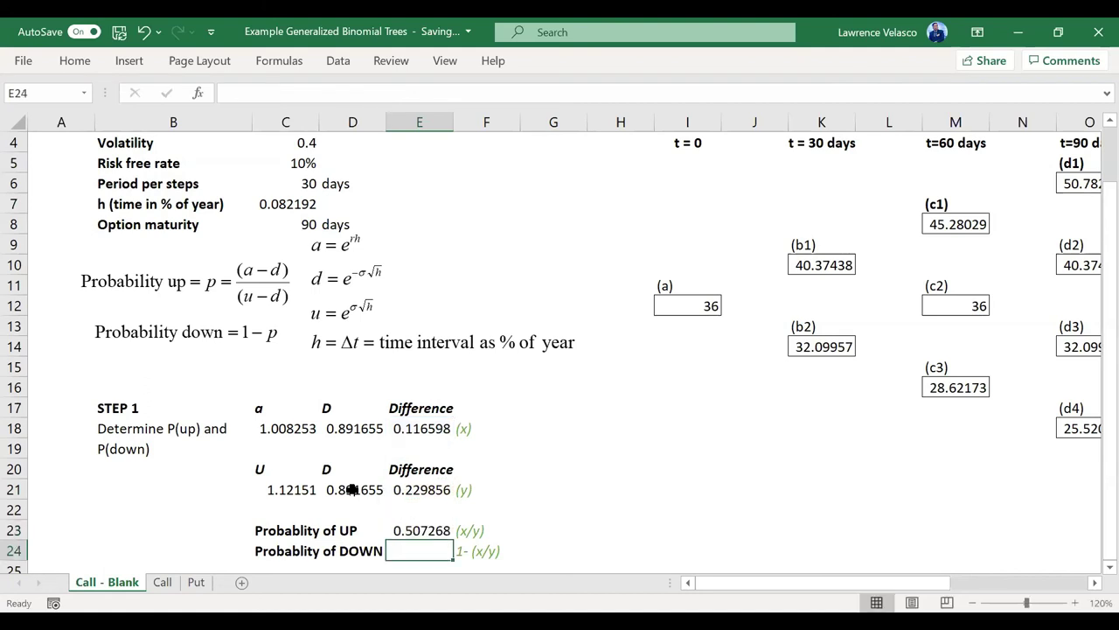
- Compute the probability of a down move in E24 with the formula =1-E23
key("Up")
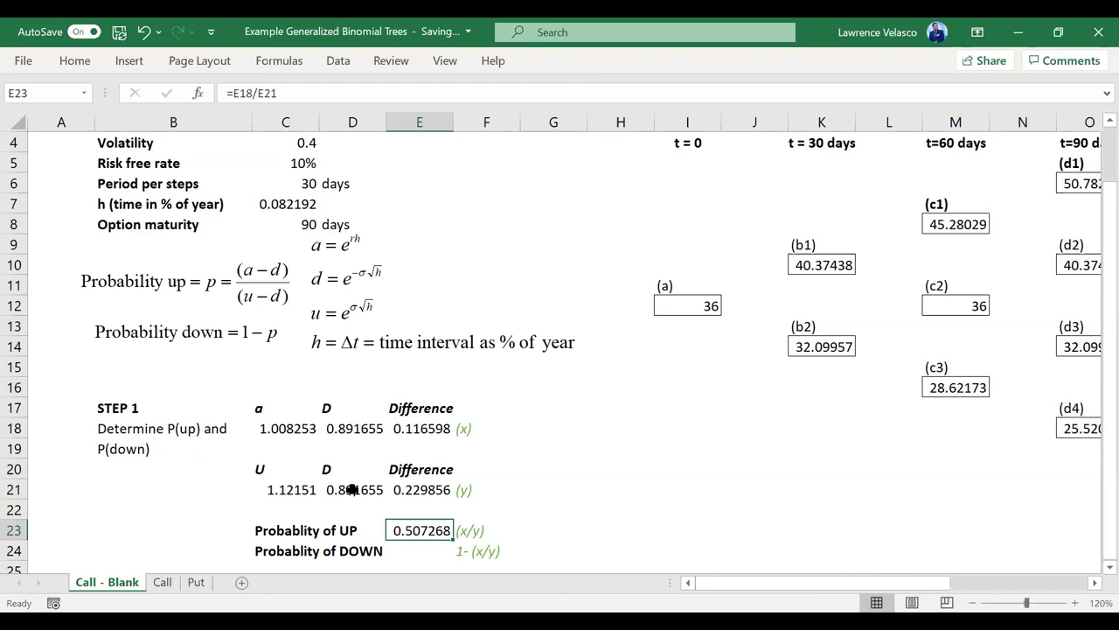
key("Down")
type("=1-")
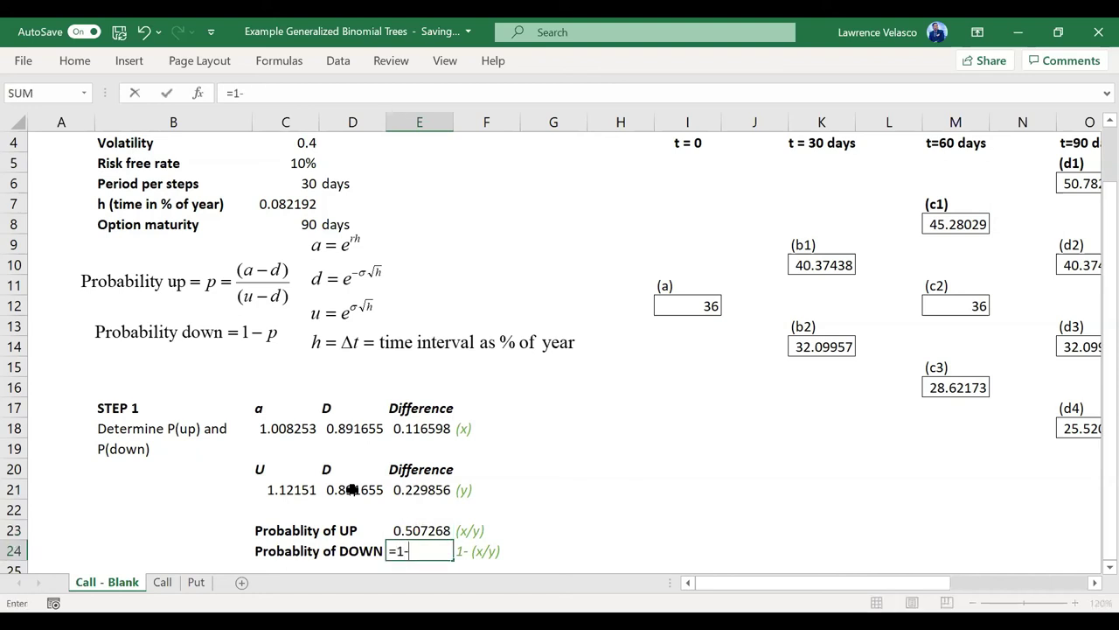
key("Up")
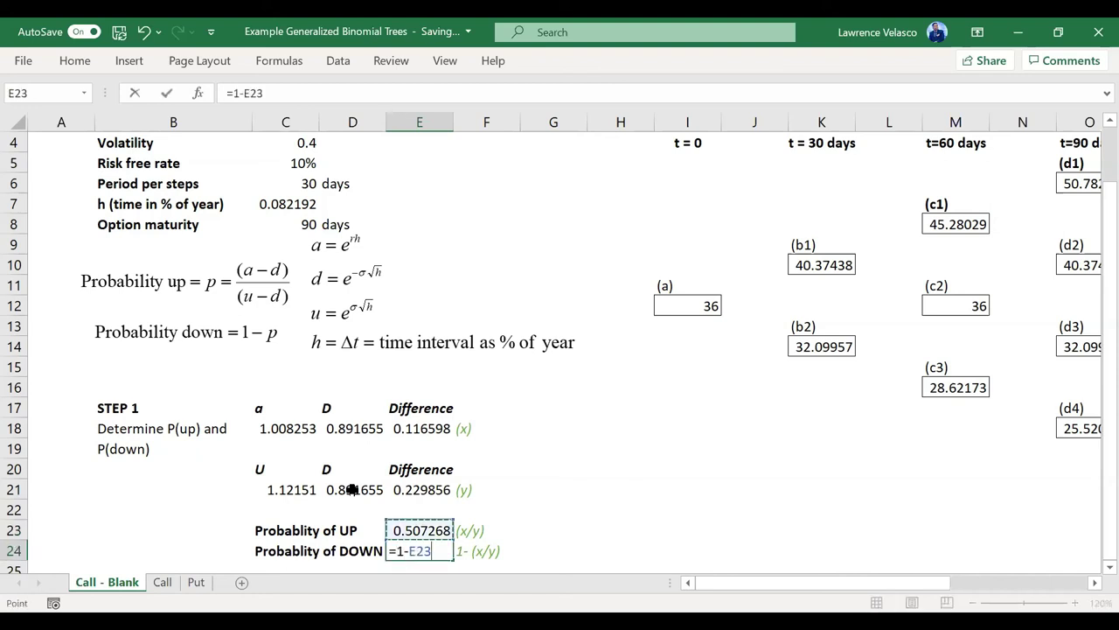
key("Return")
key("Up")
key("Up")
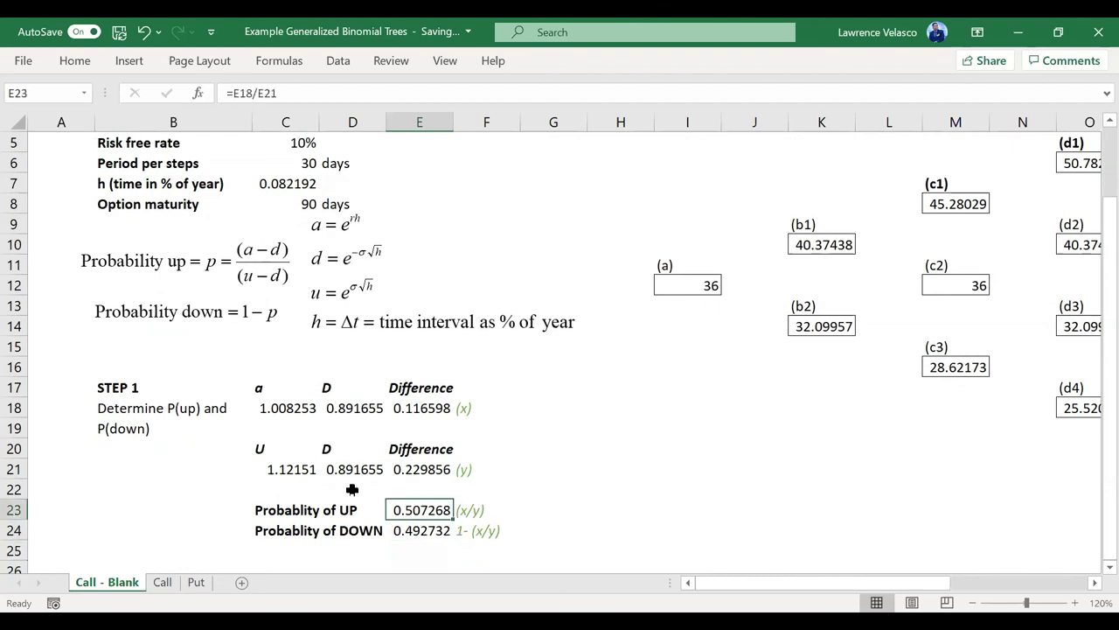
- Check the P(Up) cell W2 in the Step 3 option pricing section against the computed probabilities
key("shift+Down")
key("Right")
key("Right")
key("Right")
key("Right")
key("Right")
key("Right")
key("Right")
key("Right")
key("Right")
key("Right")
key("Right")
key("Right")
key("Right")
key("Right")
key("Right")
key("Right")
key("Right")
key("Right")
key("Right")
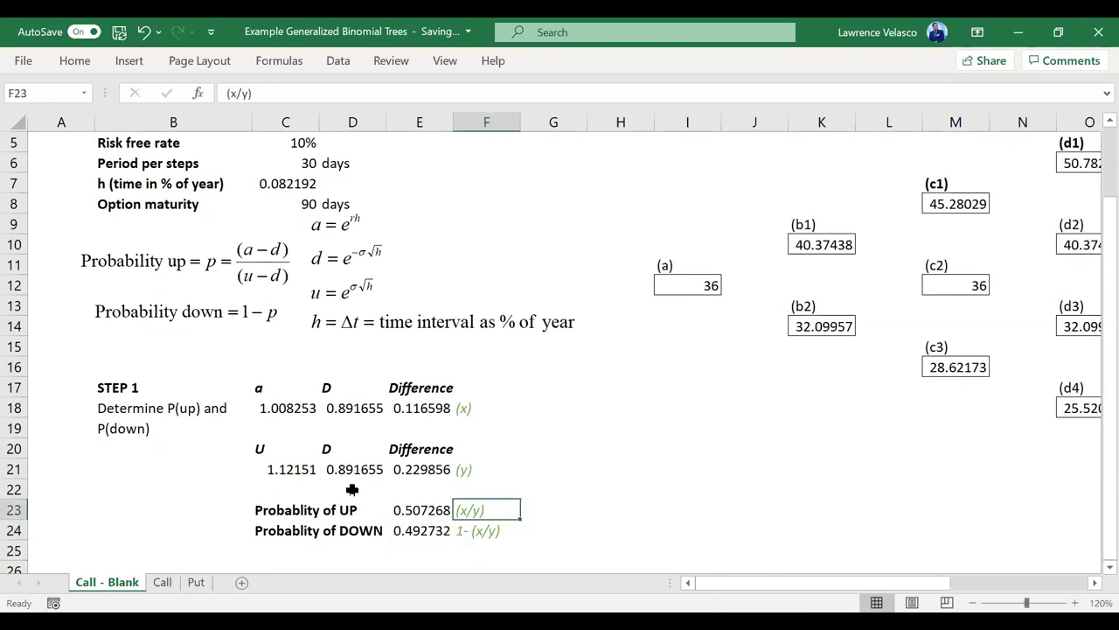
key("Up")
key("Up")
key("Up")
key("Up")
key("Up")
key("Up")
key("Up")
key("Up")
key("Up")
key("Up")
key("Up")
key("Up")
key("Up")
key("Up")
key("Up")
key("Up")
key("Up")
key("Up")
key("Up")
key("Up")
key("Up")
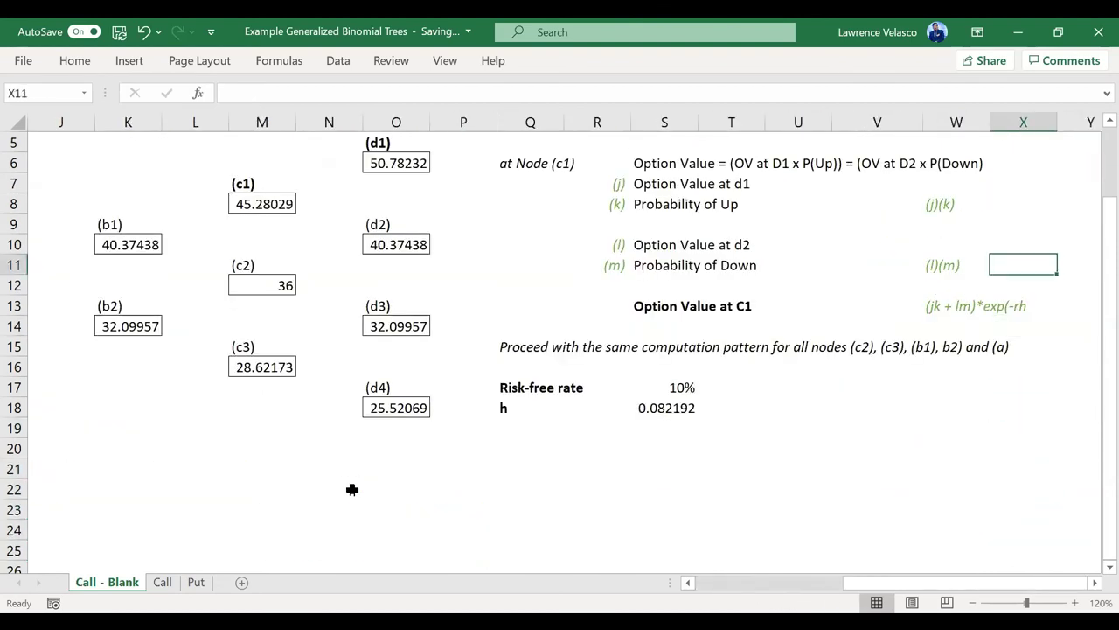
key("Left")
key("Left")
key("Down")
key("Right")
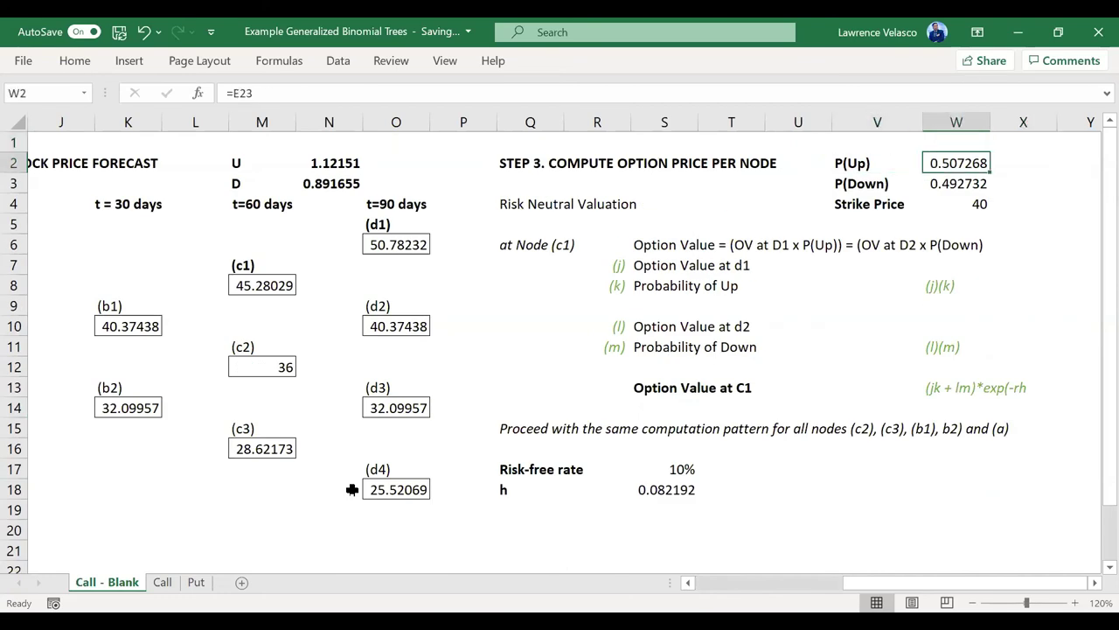
- Review the Step 2 stock price forecast tree alongside the Step 3 inputs, from node (a) to the 90-day nodes
key("Left")
key("Left")
key("Left")
key("Left")
key("Left")
key("Left")
key("Left")
key("Left")
key("Left")
key("Left")
key("Left")
key("Left")
key("Left")
key("Left")
key("Left")
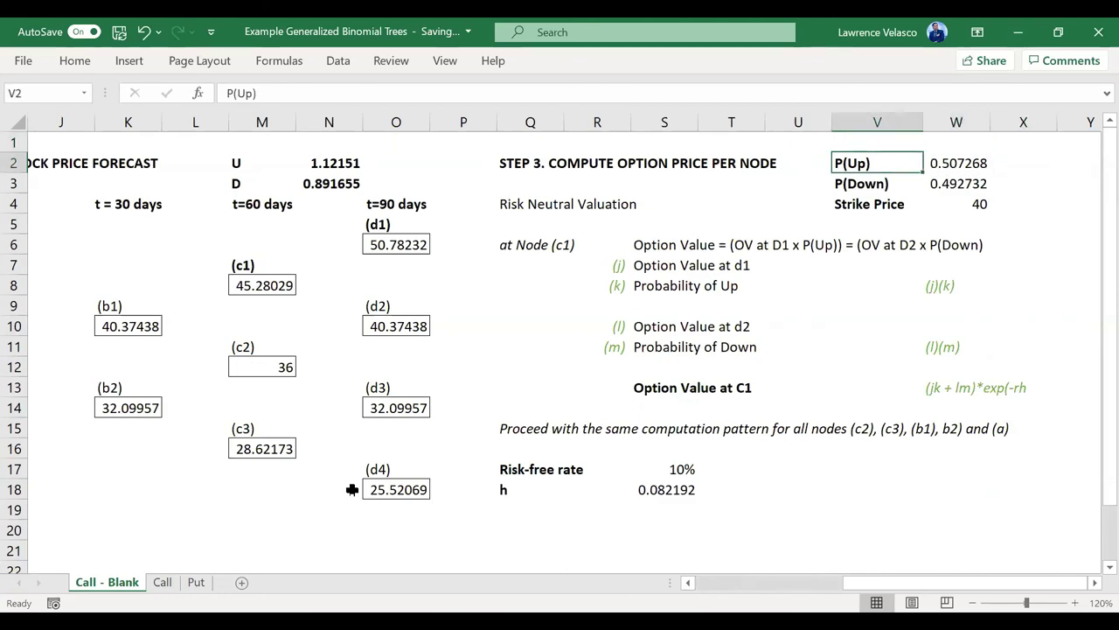
key("Left")
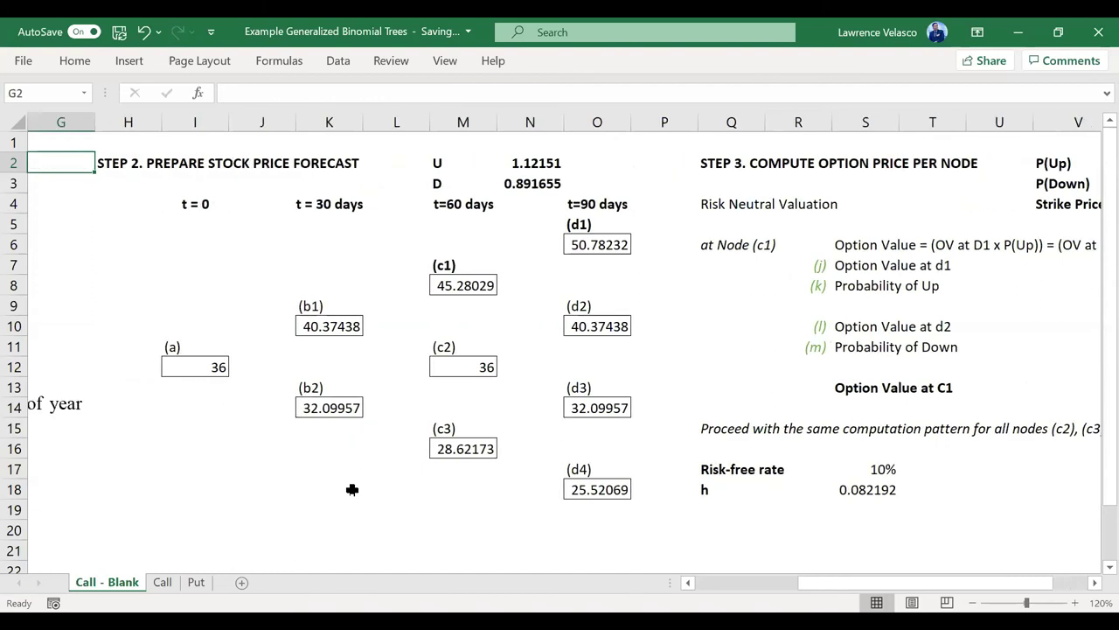
key("Right")
key("Right")
key("Right")
key("Right")
key("Right")
key("Right")
key("Right")
key("Right")
key("Right")
key("Right")
key("Right")
key("Right")
key("Right")
key("Right")
key("Right")
key("Right")
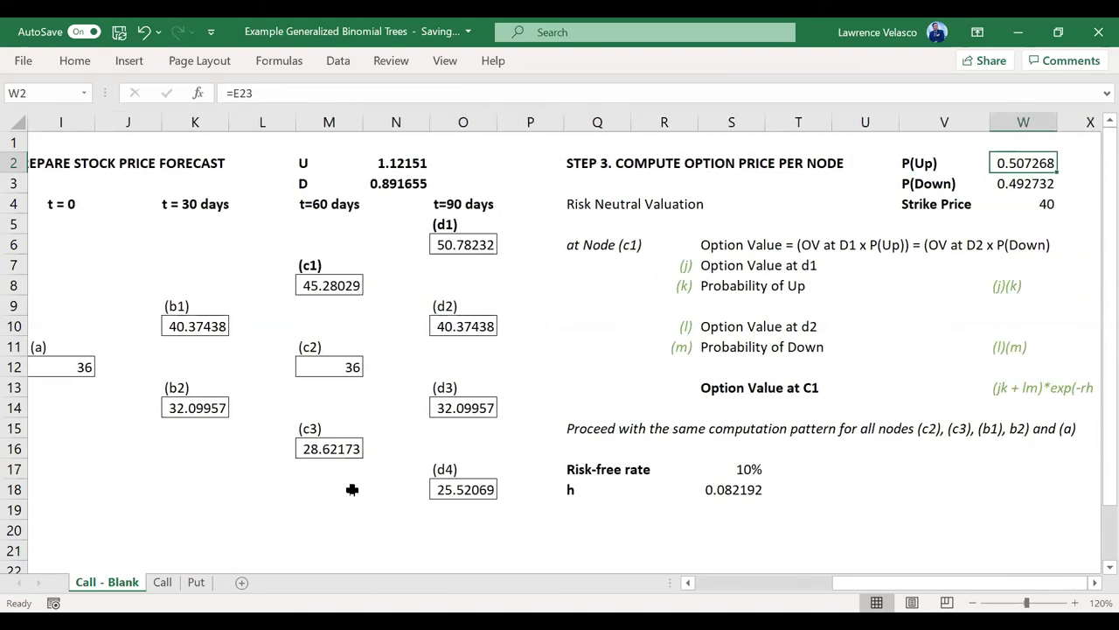
key("Left")
key("Left")
key("Left")
key("Left")
key("Left")
key("Left")
key("Left")
key("Left")
key("Left")
key("Left")
key("Left")
key("Left")
key("Left")
key("Left")
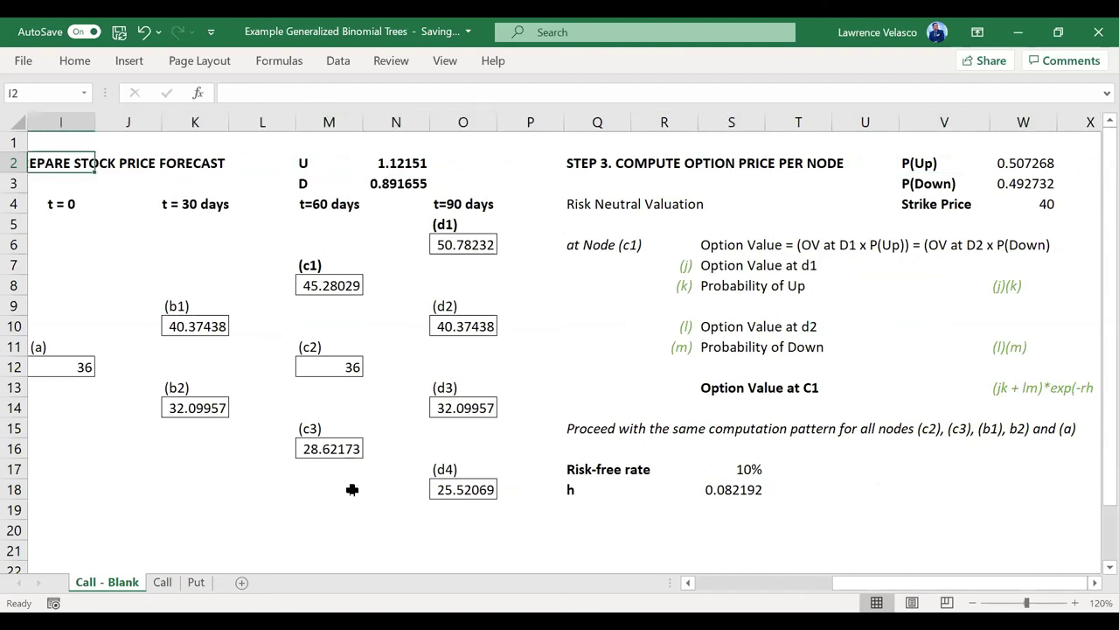
key("Left")
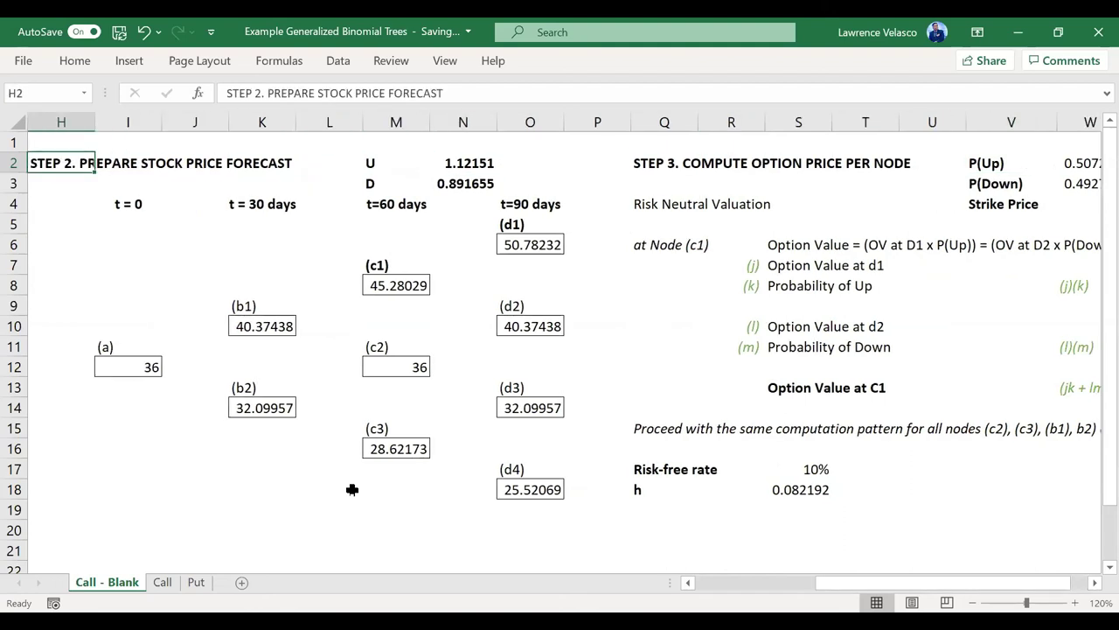
- Draw a cross beside node (a), and annotate node (c1) with branches to (d1) and (d2) and a question mark
left_click_drag(62, 345, 107, 373)
left_click_drag(86, 326, 79, 389)
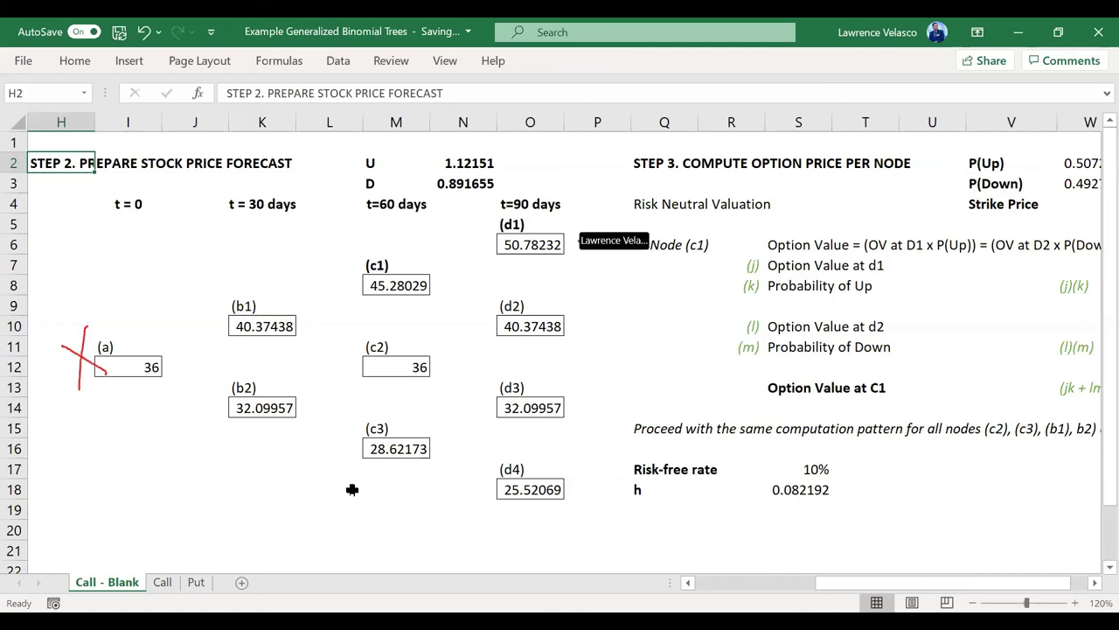
left_click(579, 243)
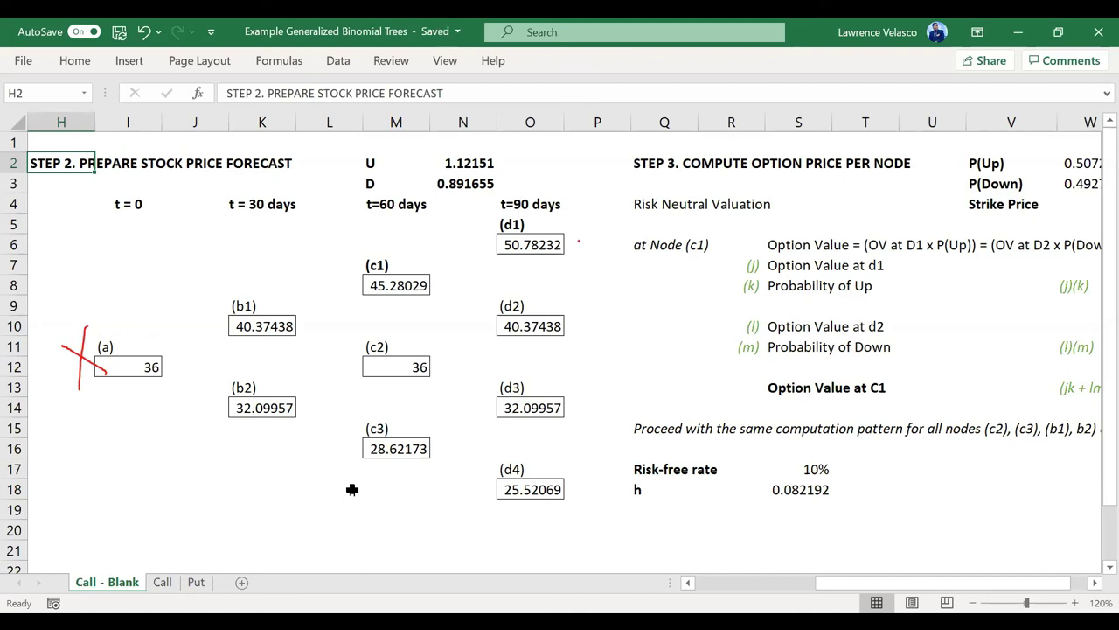
mouse_move(451, 281)
left_mouse_down()
mouse_move(444, 289)
mouse_move(488, 256)
mouse_move(492, 313)
left_mouse_up()
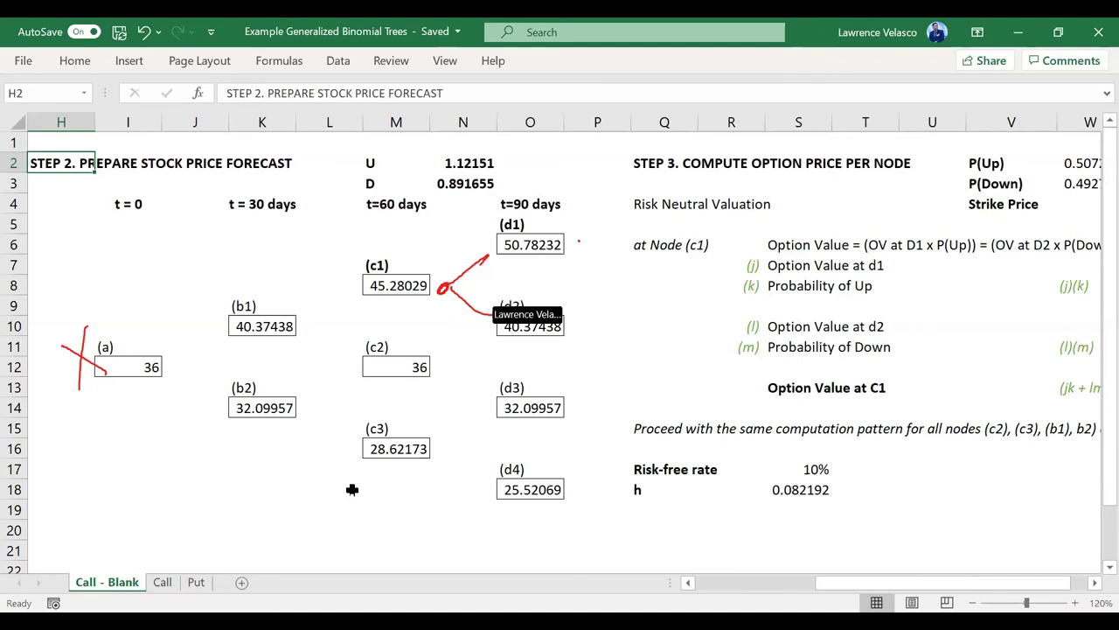
mouse_move(391, 299)
left_mouse_down()
mouse_move(401, 298)
mouse_move(390, 312)
left_mouse_up()
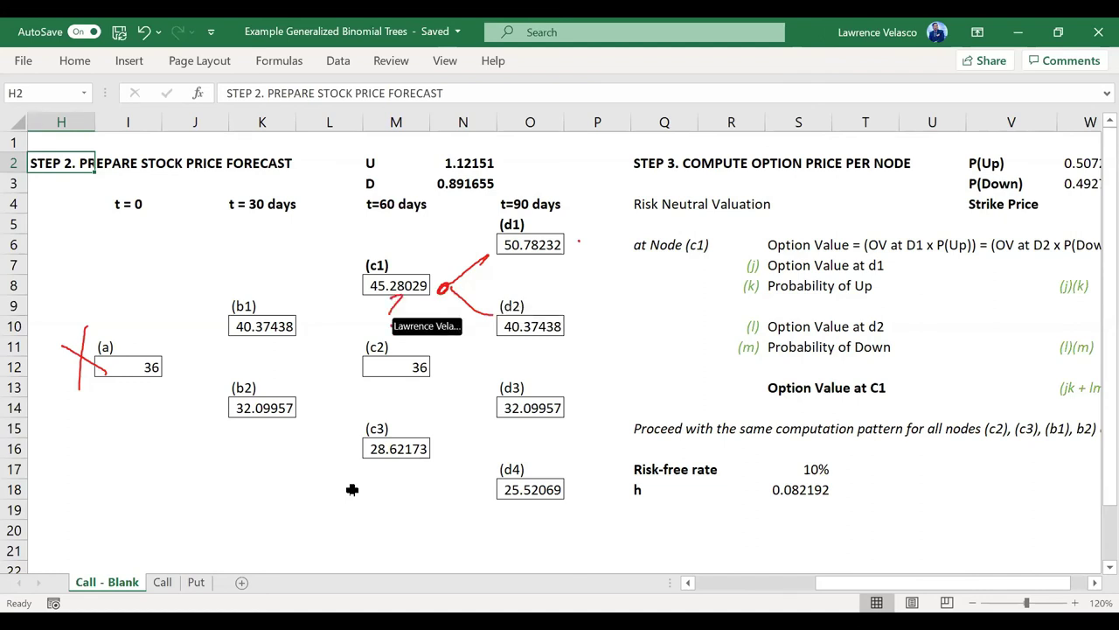
- Annotate nodes (c2) and (c3) with branches to their 90-day nodes and a question mark under each
mouse_move(453, 371)
left_mouse_down()
mouse_move(495, 341)
mouse_move(490, 413)
left_mouse_up()
left_click_drag(392, 380, 402, 378)
left_click_drag(403, 378, 396, 409)
left_click_drag(455, 447, 504, 424)
left_click_drag(451, 453, 489, 483)
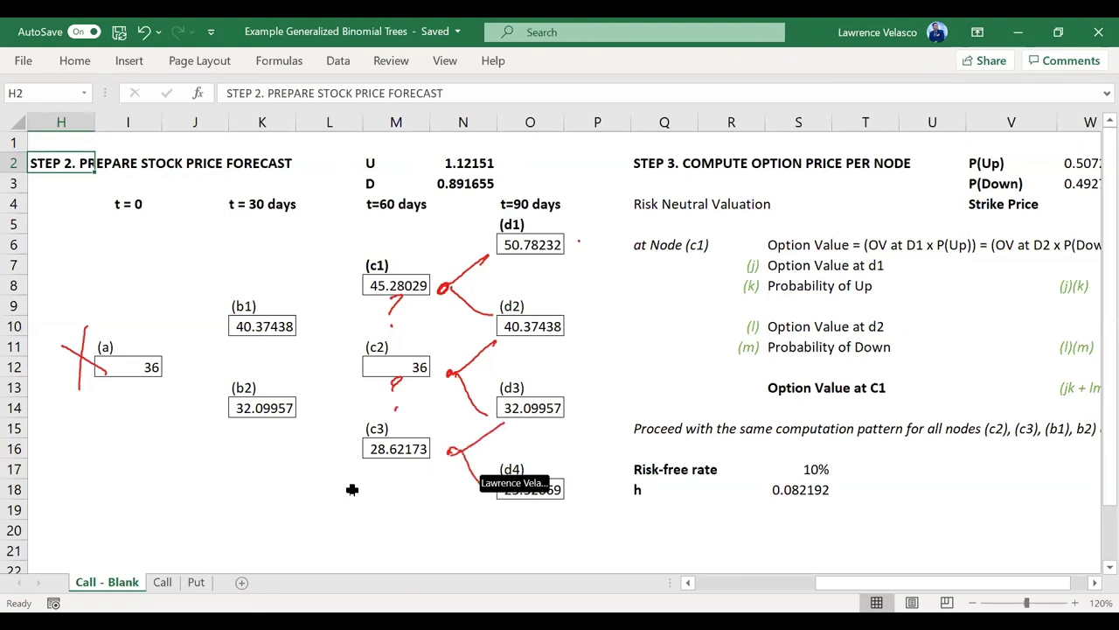
left_click_drag(390, 466, 394, 504)
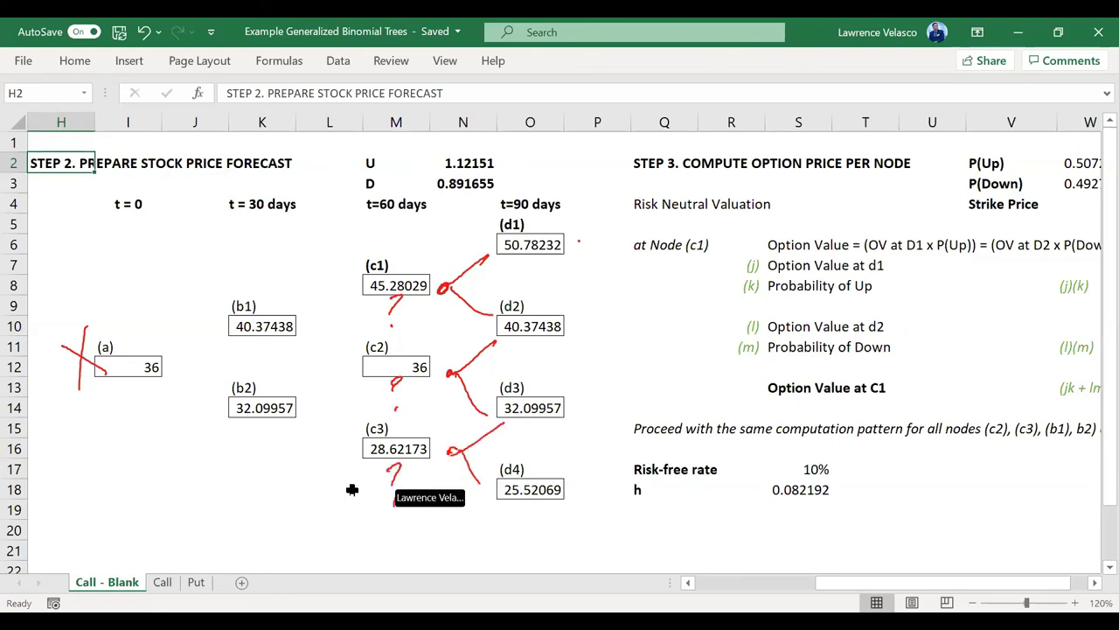
- Draw an arrow above the t=90 days column and short strokes leading back toward nodes (c1), (c2) and (c3)
mouse_move(549, 142)
left_mouse_down()
mouse_move(548, 184)
mouse_move(561, 163)
left_mouse_up()
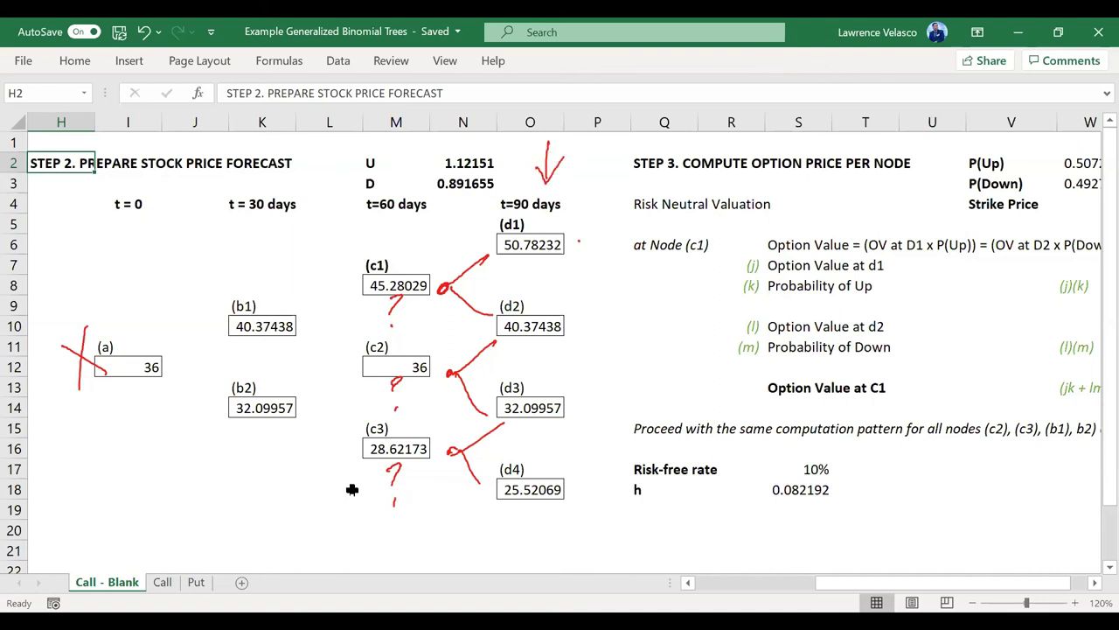
left_click_drag(419, 310, 442, 287)
left_click_drag(420, 402, 434, 386)
left_click_drag(432, 495, 442, 482)
- Annotate node (b1) with branches to (c1) and (c2) and a question mark, and circle the marks at all three nodes
mouse_move(303, 330)
left_mouse_down()
mouse_move(350, 287)
mouse_move(341, 358)
left_mouse_up()
left_click_drag(262, 347, 267, 368)
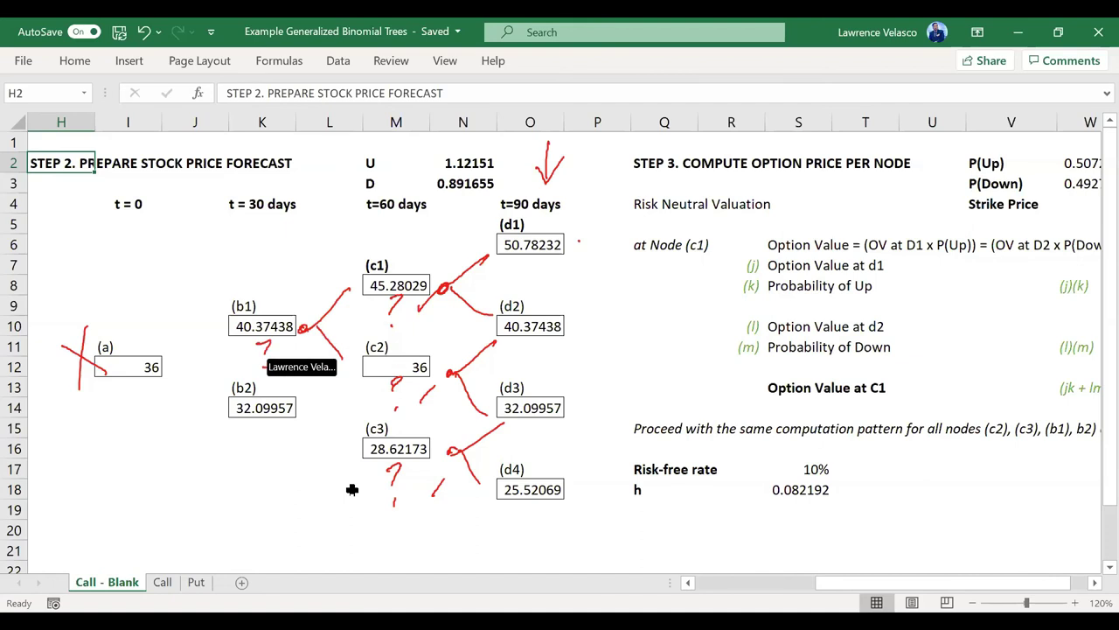
left_click_drag(398, 292, 411, 300)
left_click_drag(399, 374, 410, 390)
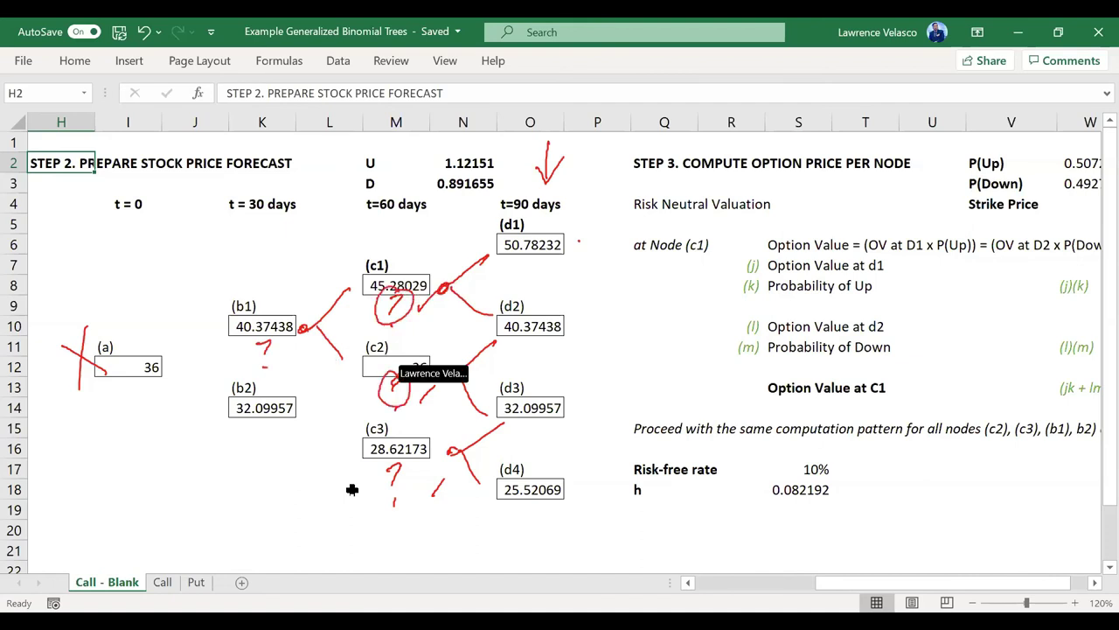
left_click_drag(273, 336, 278, 343)
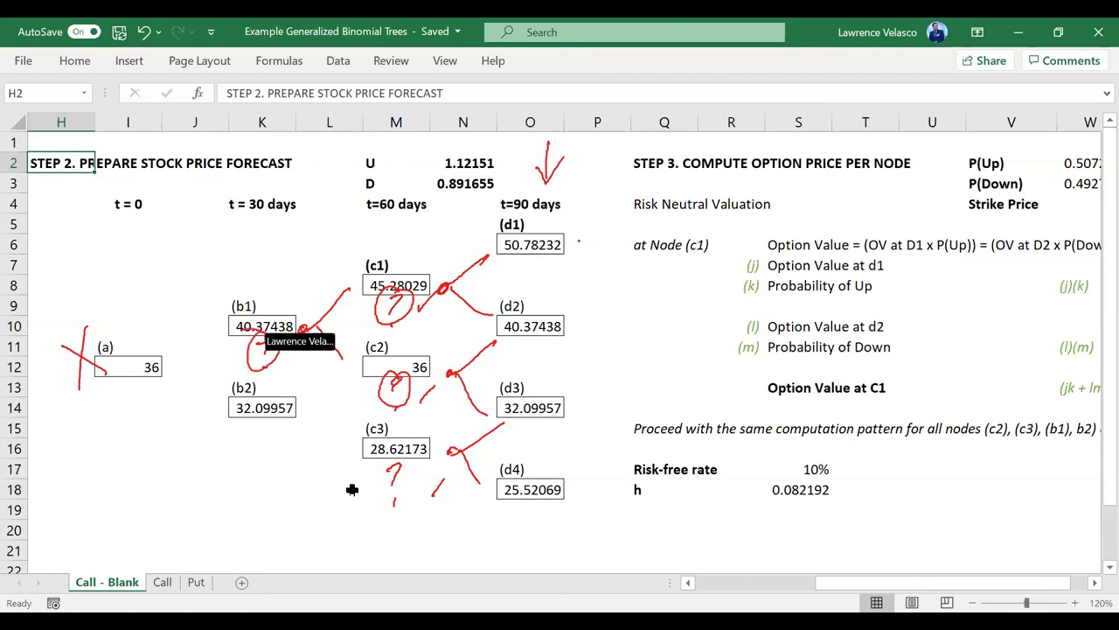
- Annotate node (b2) with branches to (c2) and (c3), circling question marks under (b2) and (c3)
mouse_move(310, 411)
left_mouse_down()
mouse_move(316, 418)
mouse_move(357, 378)
left_mouse_up()
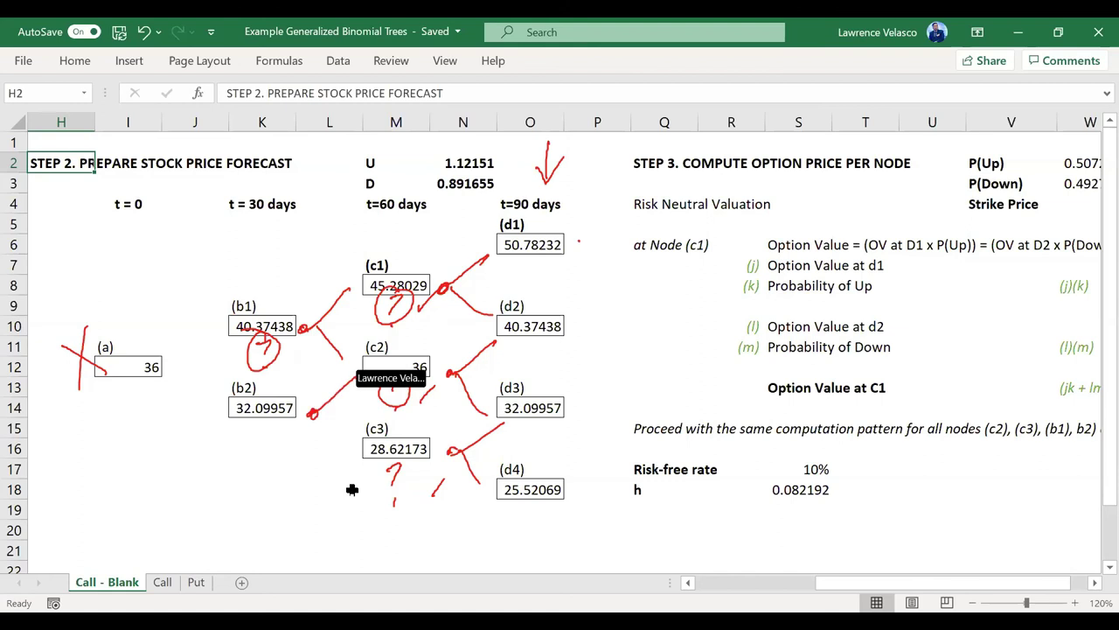
left_click_drag(317, 420, 394, 506)
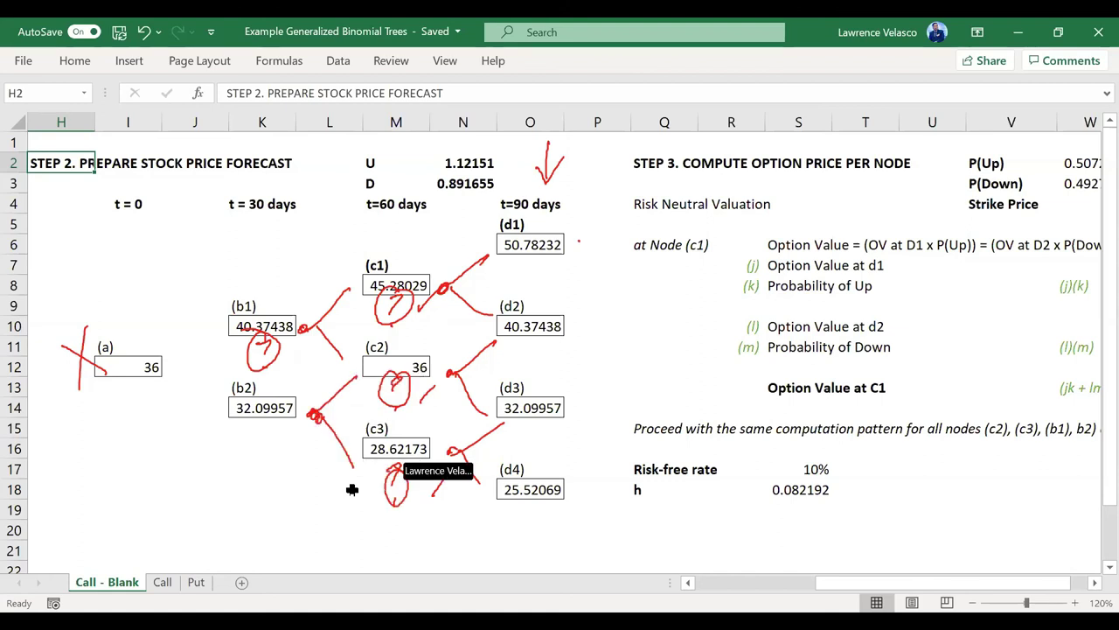
left_click_drag(254, 423, 252, 470)
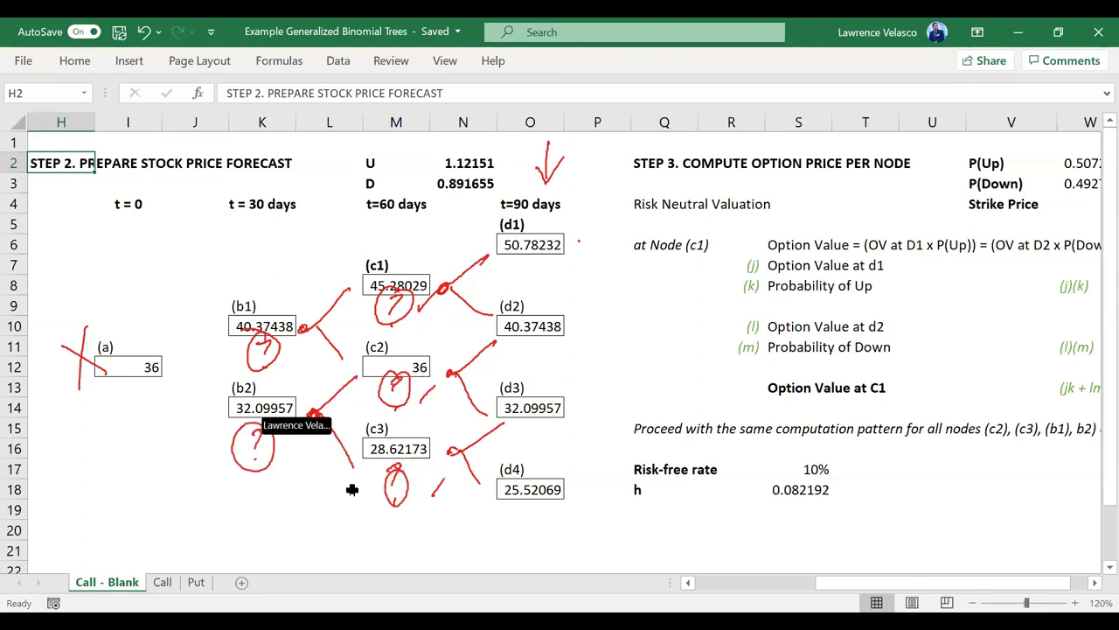
- Draw branches from node (a) to (b1) and (b2) with a circled xxx beneath it, and clear all the annotations
mouse_move(166, 365)
left_mouse_down()
mouse_move(217, 332)
mouse_move(210, 426)
left_mouse_up()
mouse_move(136, 378)
left_mouse_down()
mouse_move(153, 411)
mouse_move(157, 392)
left_mouse_up()
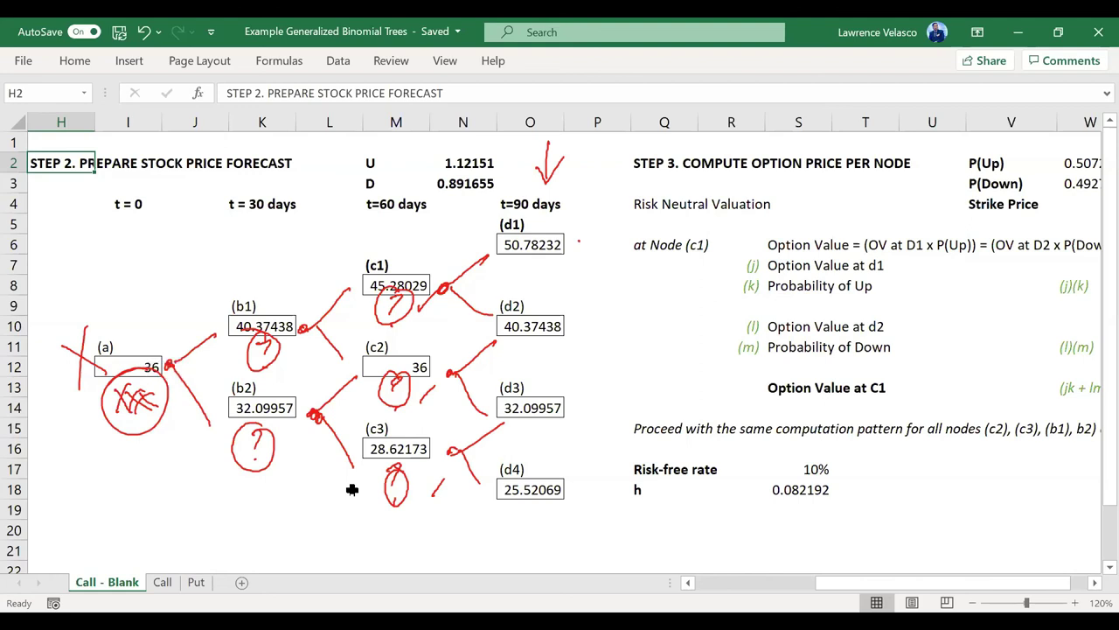
key("ctrl+z")
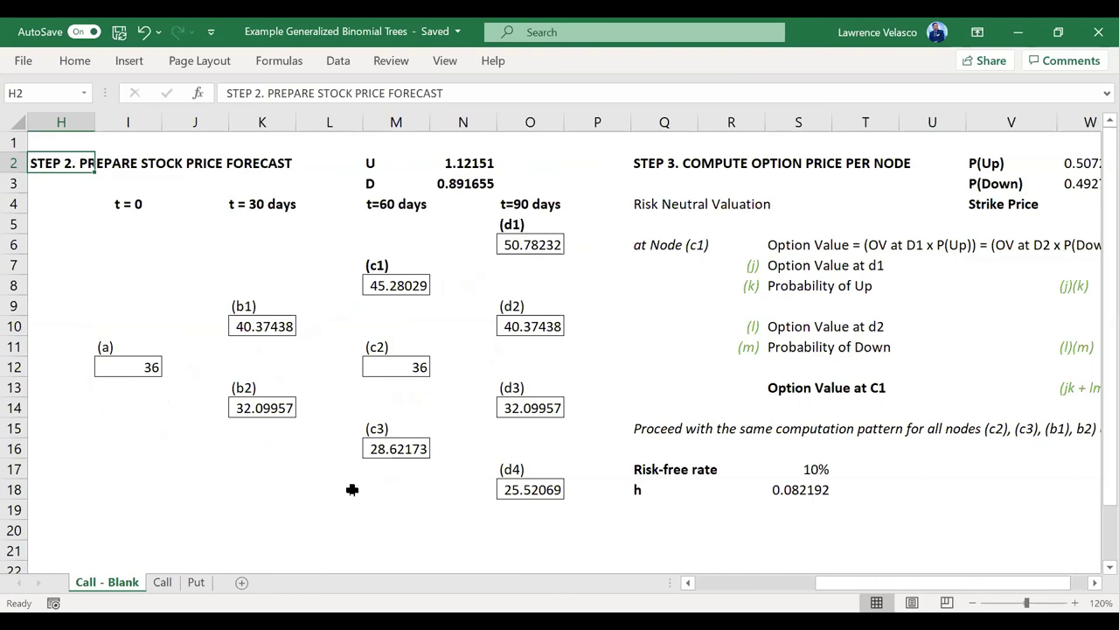
- Examine the Step 3 computation layout for node (c1) and the (d1) and (d2) prices feeding into it
key("Right")
key("Right")
key("Right")
key("Right")
key("Right")
key("Right")
key("Right")
key("Down")
key("Down")
key("Down")
key("Down")
key("Down")
key("Right")
key("Right")
key("Right")
key("Right")
key("Right")
key("Right")
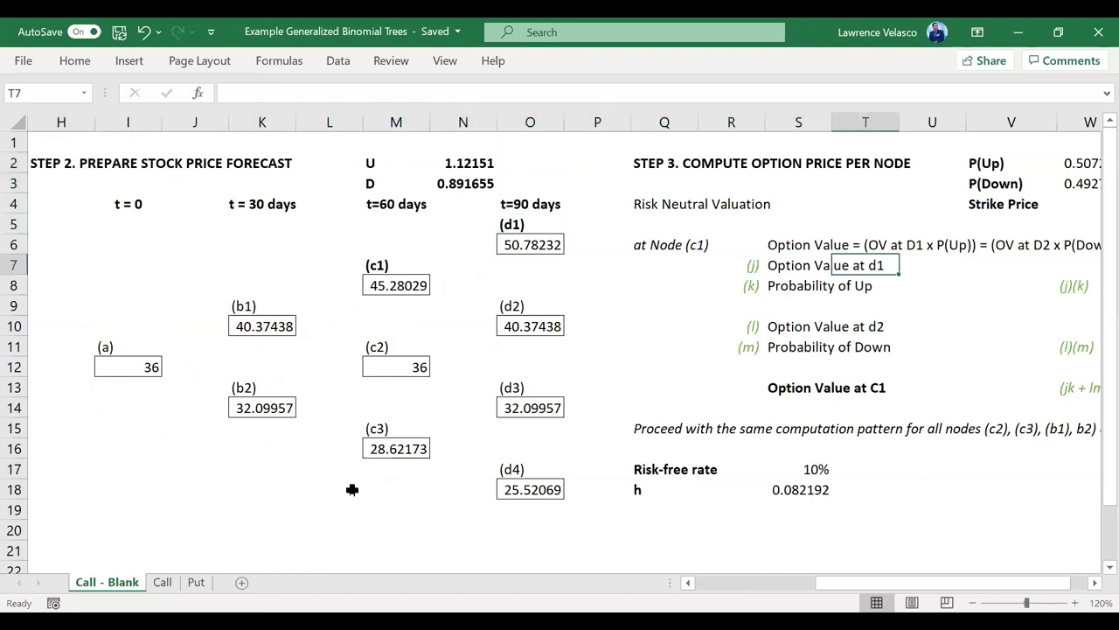
key("Left")
key("Left")
key("Left")
key("Left")
key("Left")
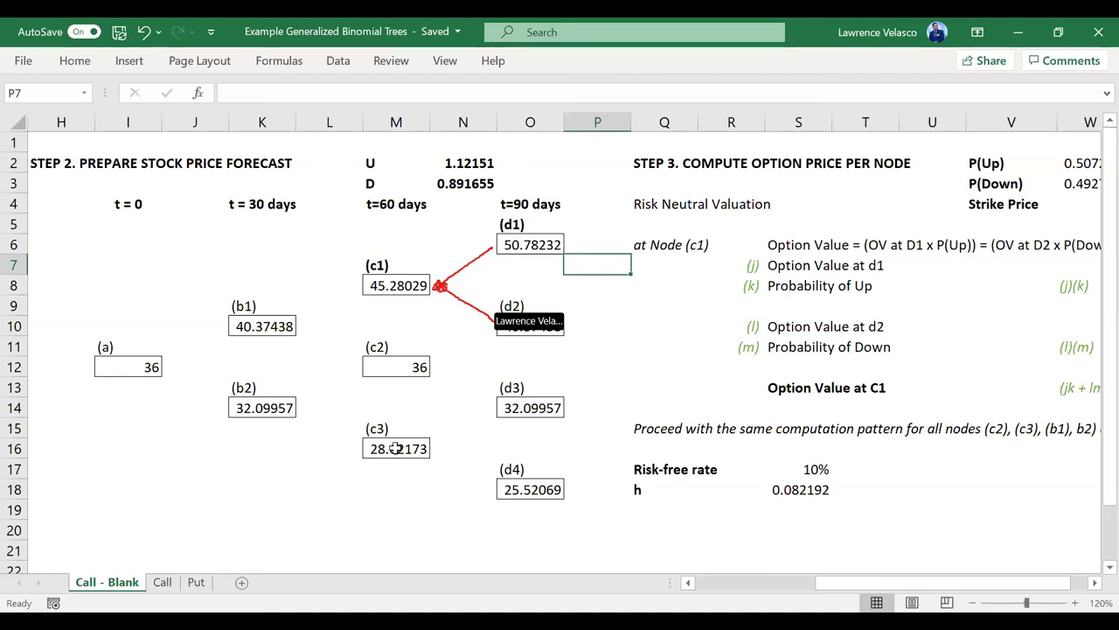
key("Left")
key("Up")
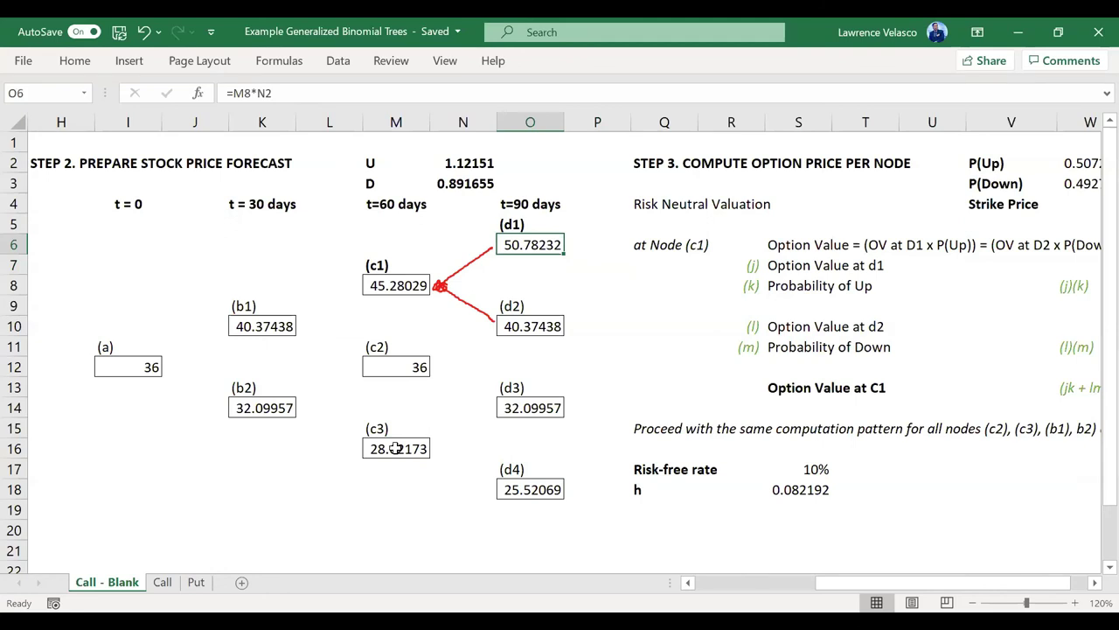
key("Down")
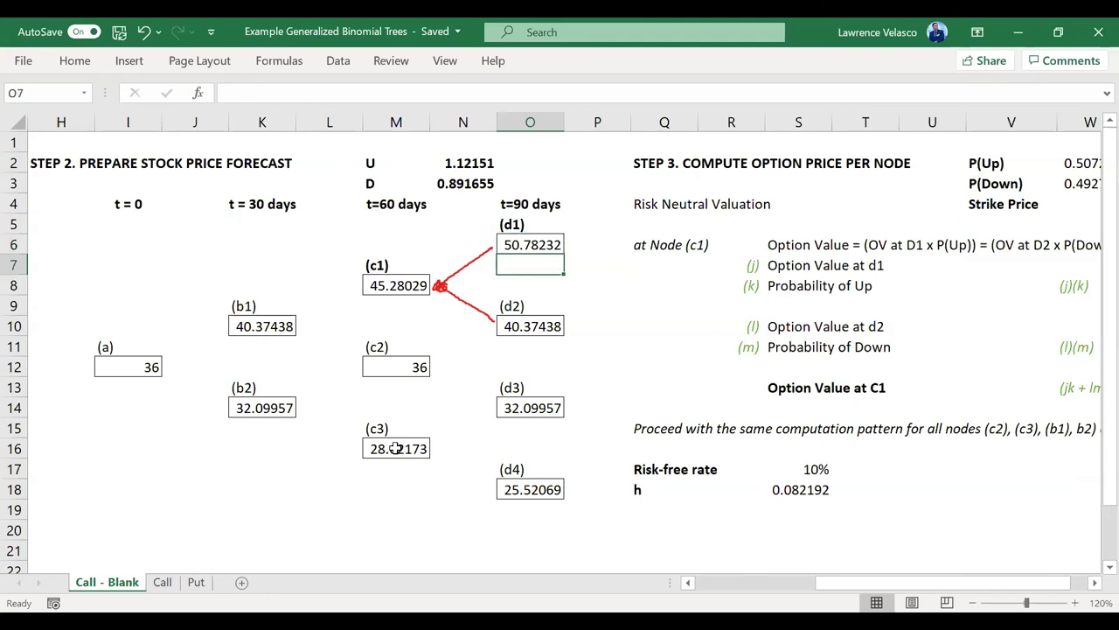
- Narrow column P between the price forecast and the Step 3 section, and select the node (c1) price in M8
key("Right")
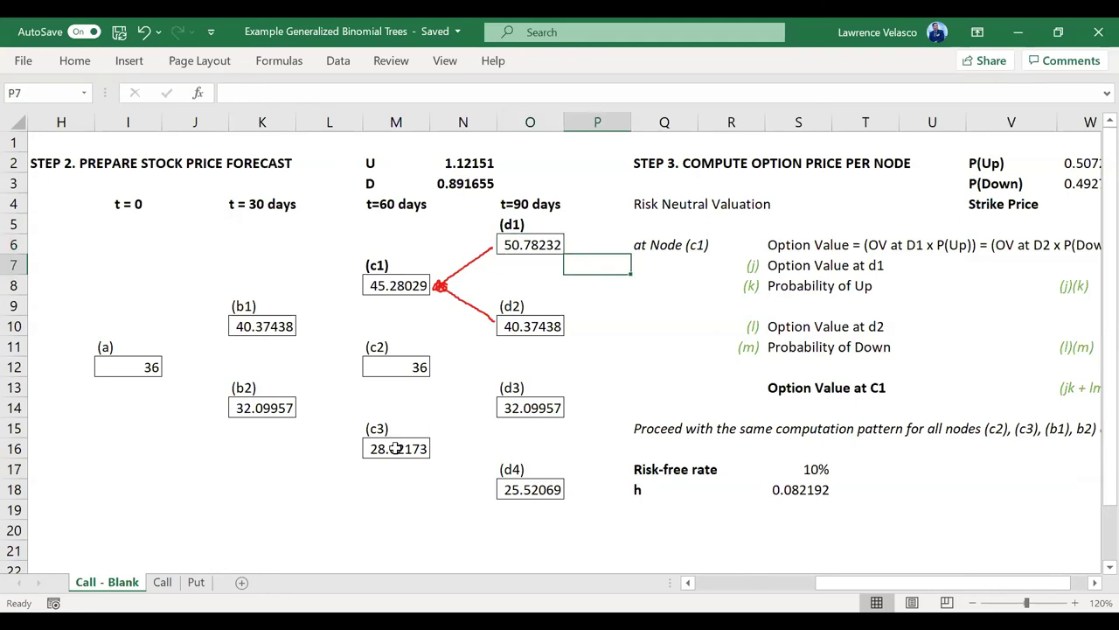
left_click_drag(632, 121, 596, 121)
key("Left")
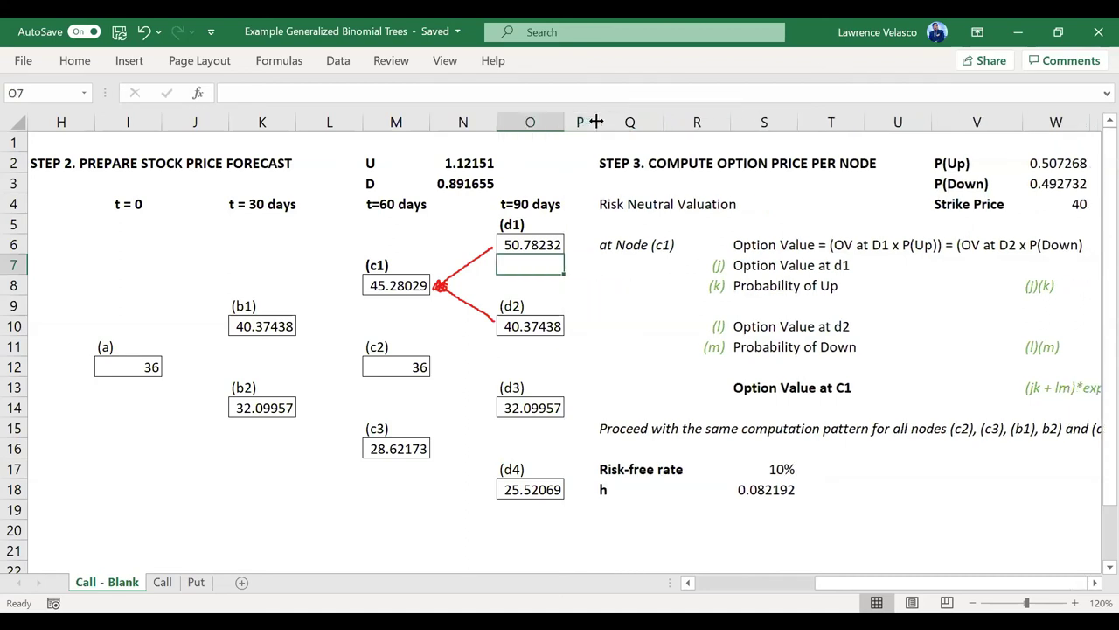
key("Up")
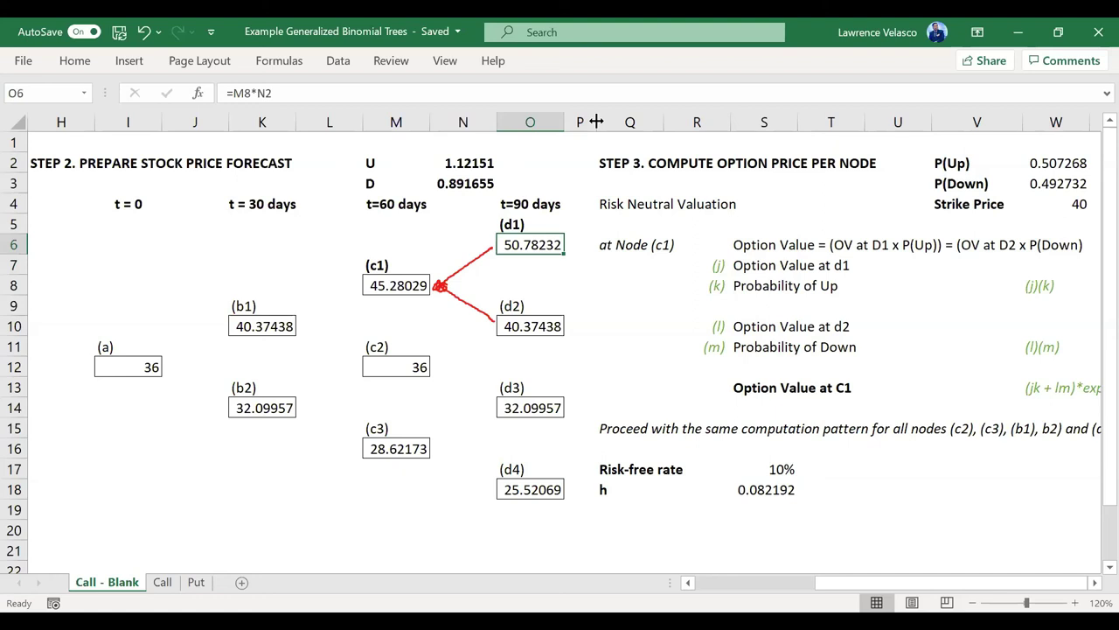
left_click(391, 276)
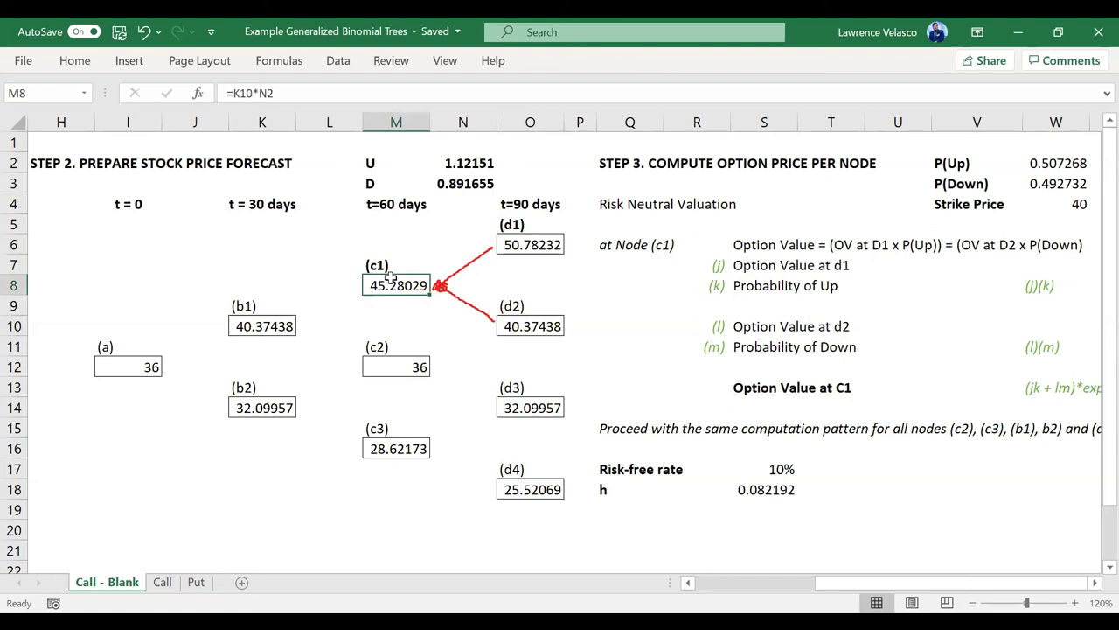
- Underline the strike price in W4 with the annotation pen and put a tick beside the (d1) price in O6
key("Right")
key("Right")
key("Up")
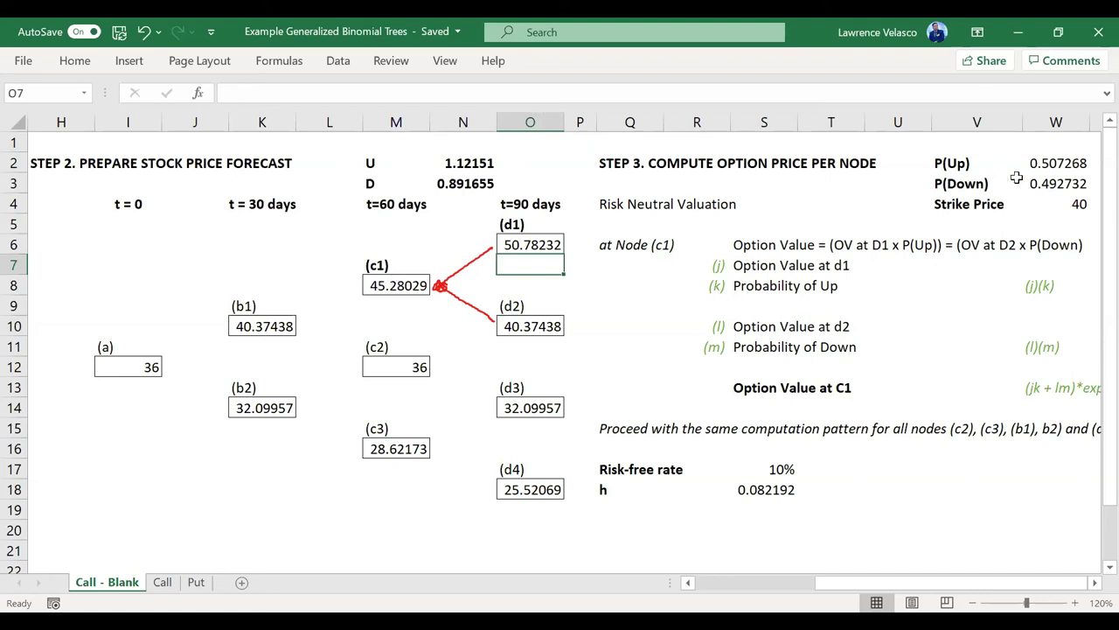
left_click(1052, 188)
left_click(1056, 205)
left_click_drag(1100, 222, 1043, 227)
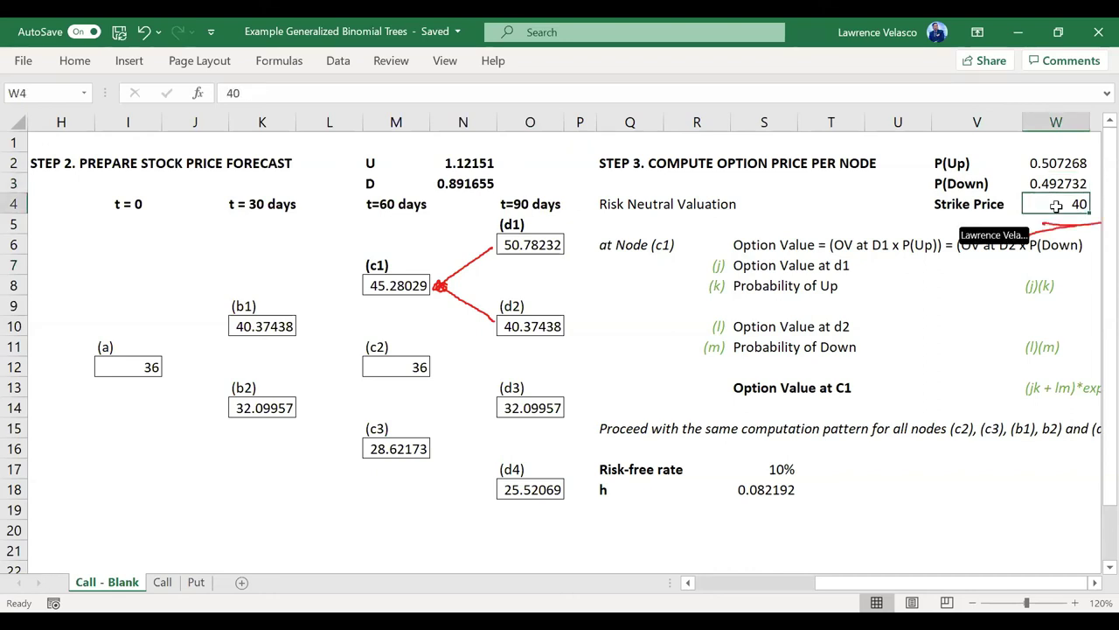
left_click(549, 262)
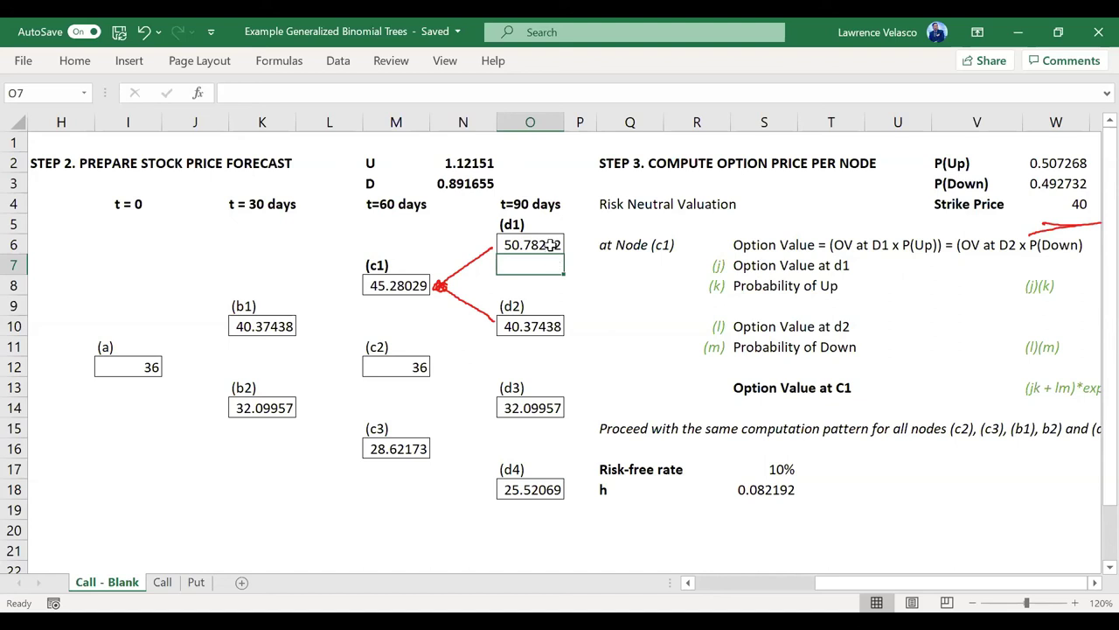
left_click(553, 245)
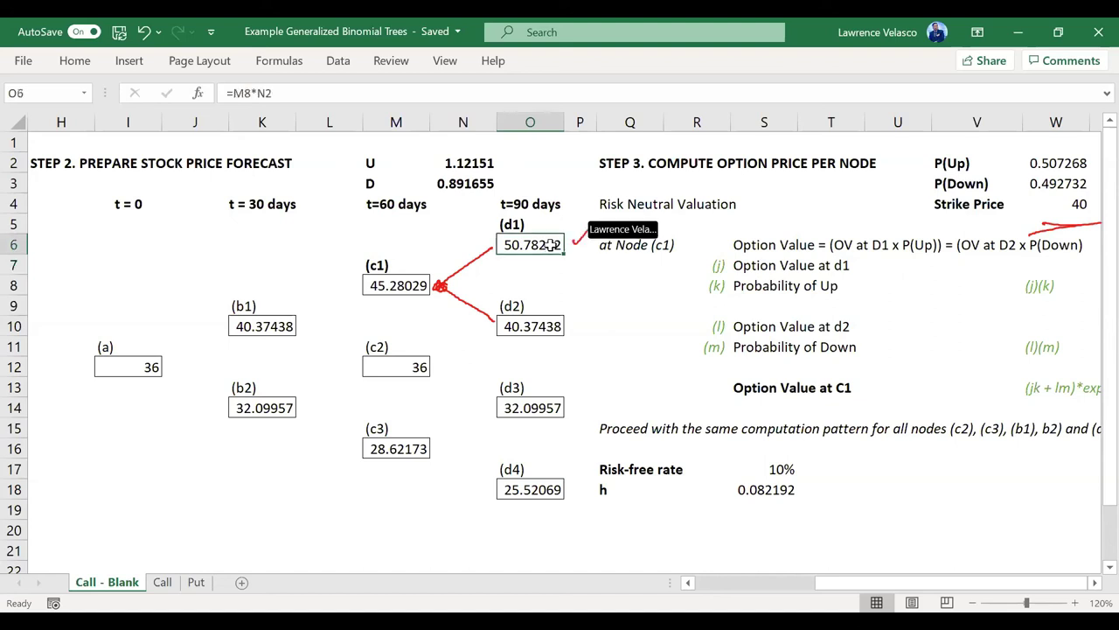
- Compute the (d1) option value in O7 as the stock price minus the strike price, =O6-W4
left_click(539, 263)
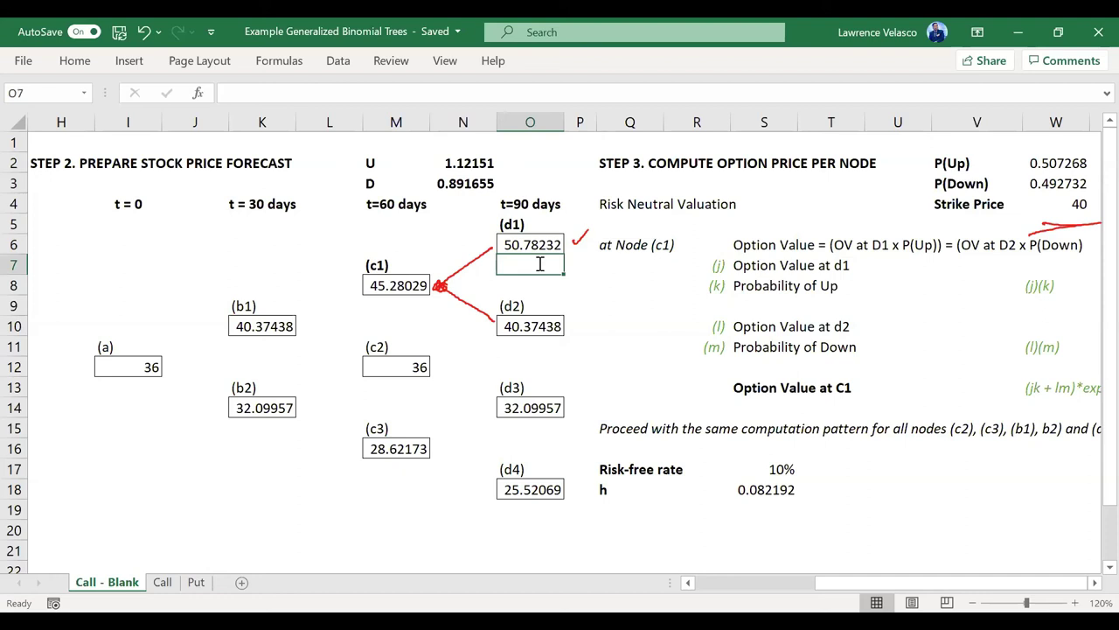
type("=")
key("Up")
type("-")
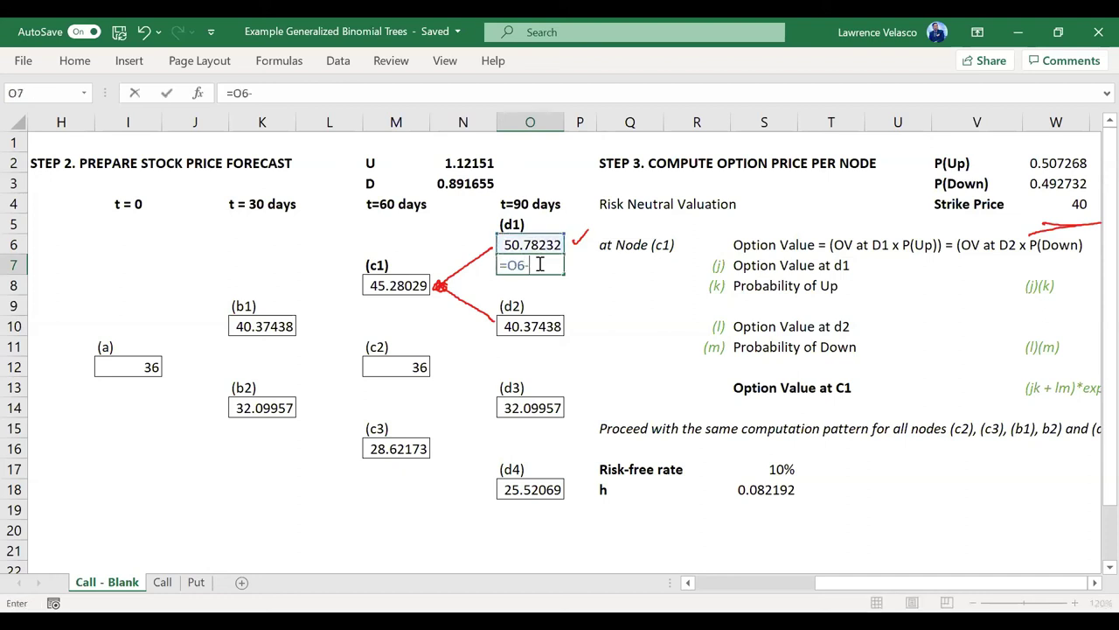
left_click(1082, 203)
key("Return")
key("Up")
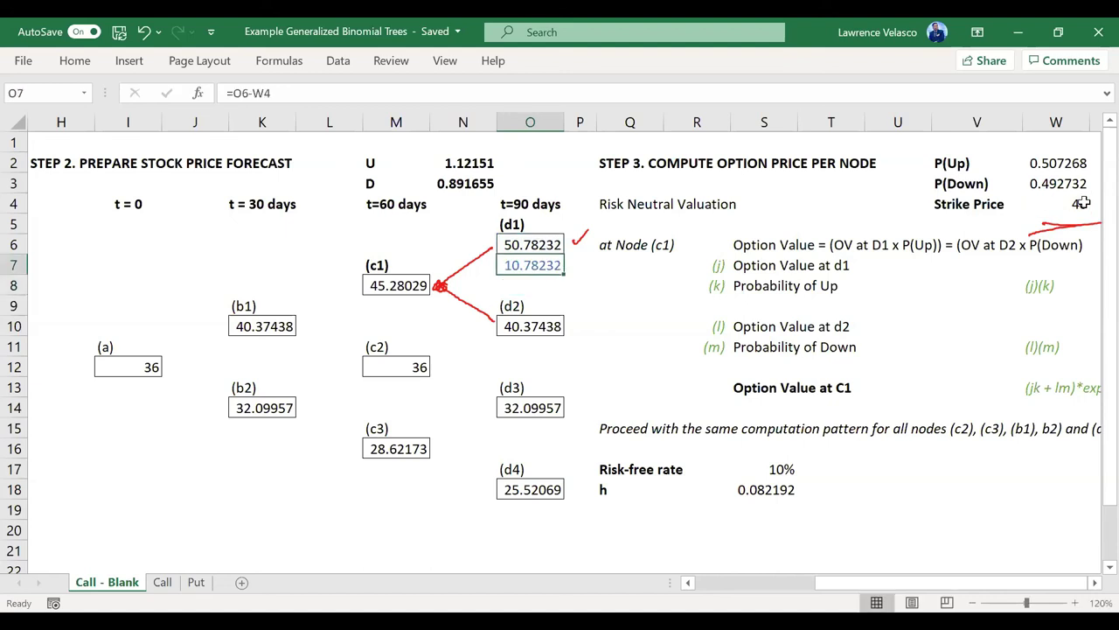
- Compute the (d2) option value in O11 as the stock price minus the strike price, =O10-W4
key("Down")
key("Down")
key("Down")
key("Down")
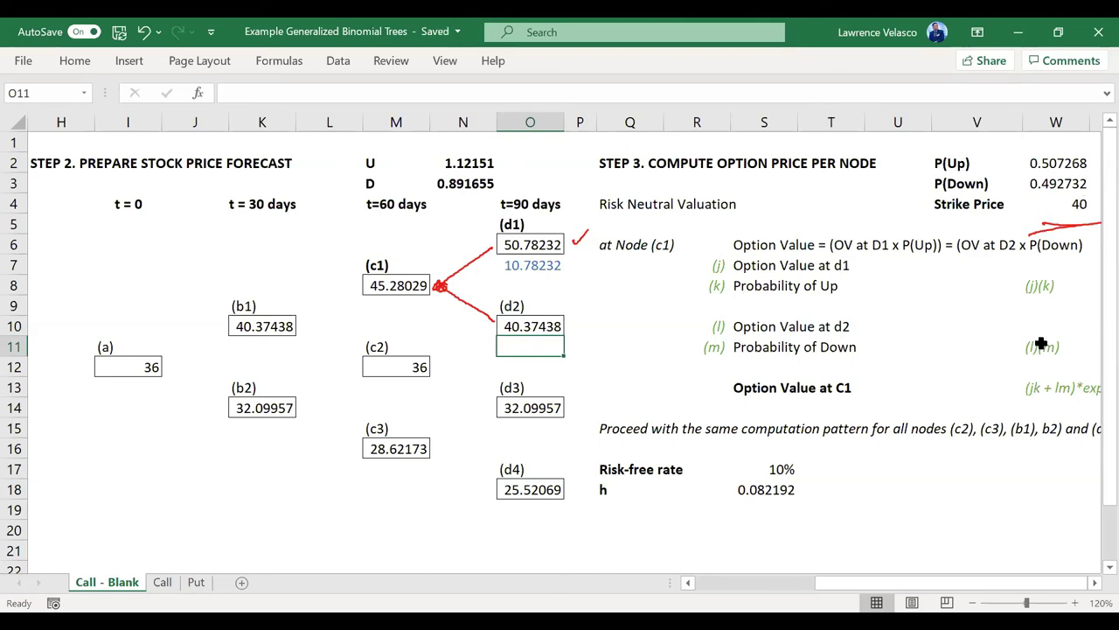
type("=")
key("Up")
type("-")
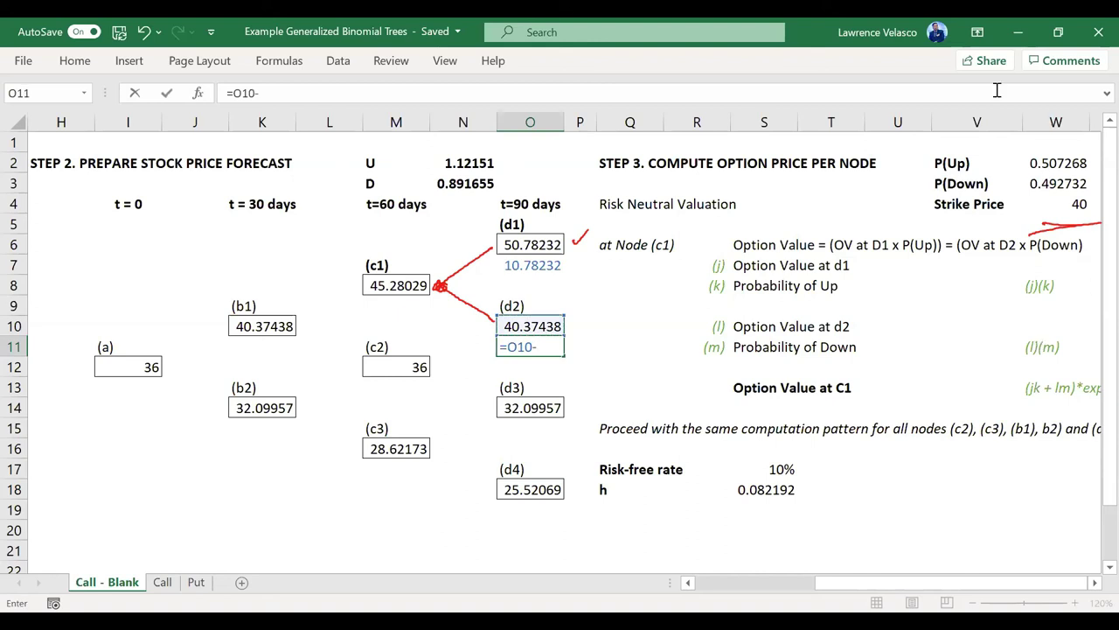
left_click(1048, 195)
key("Return")
key("Up")
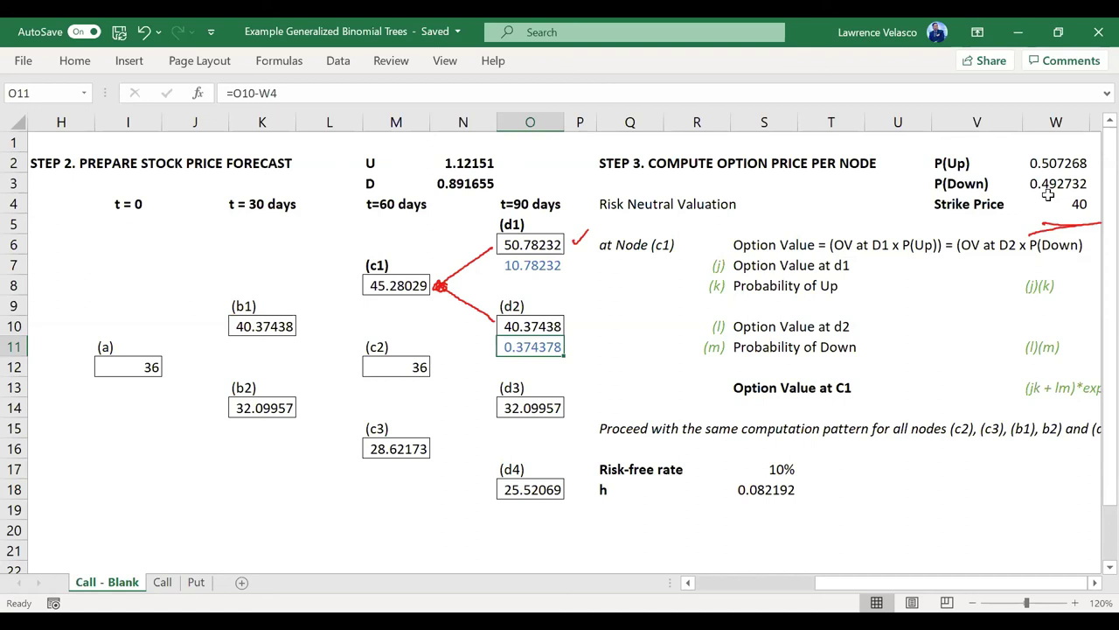
- Select the cell below the (c1) price, M9, and draw a question mark beside it
key("Left")
key("Left")
key("Up")
key("Up")
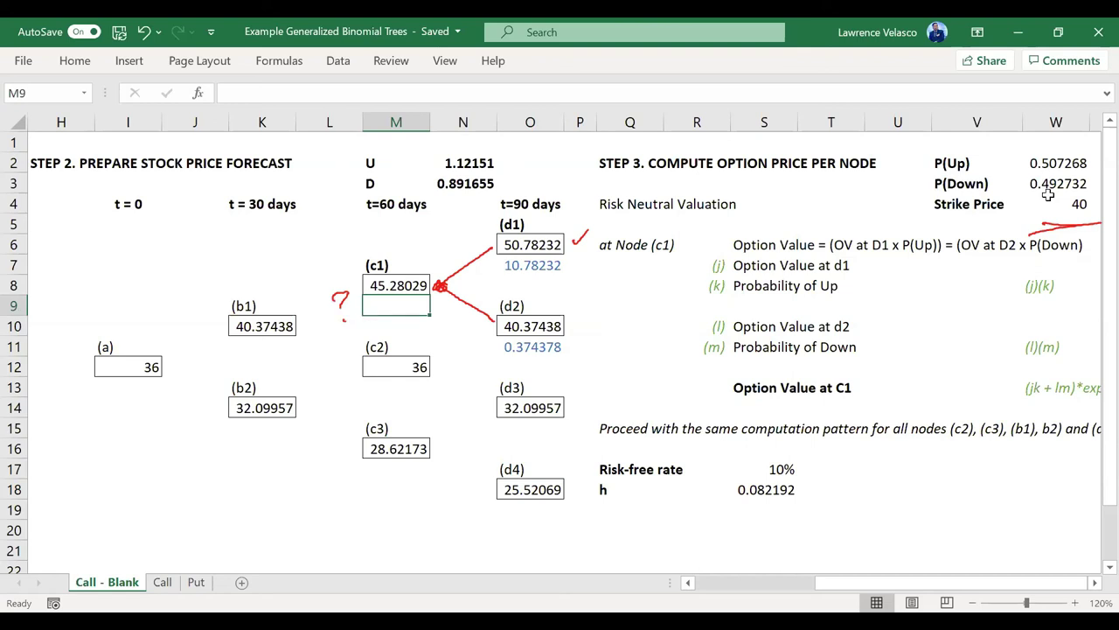
- Link the Option Value at d1 in U7 to the (d1) option value with =O7
left_click(900, 262)
key("Right")
left_click(900, 263)
type("=")
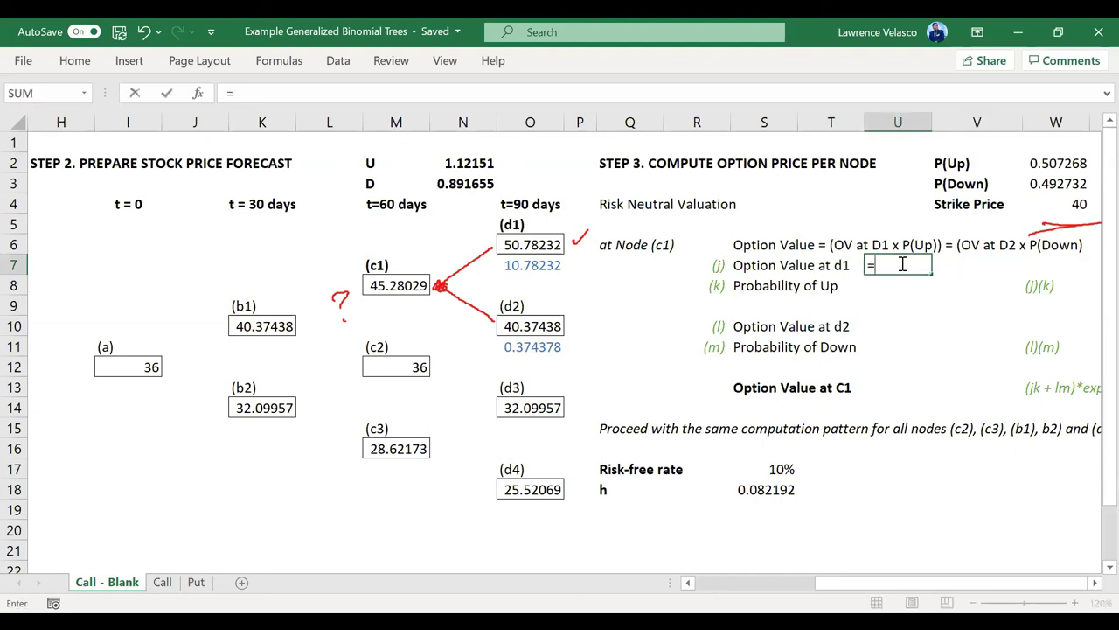
key("Left")
key("Left")
key("Left")
key("Left")
key("Left")
key("Left")
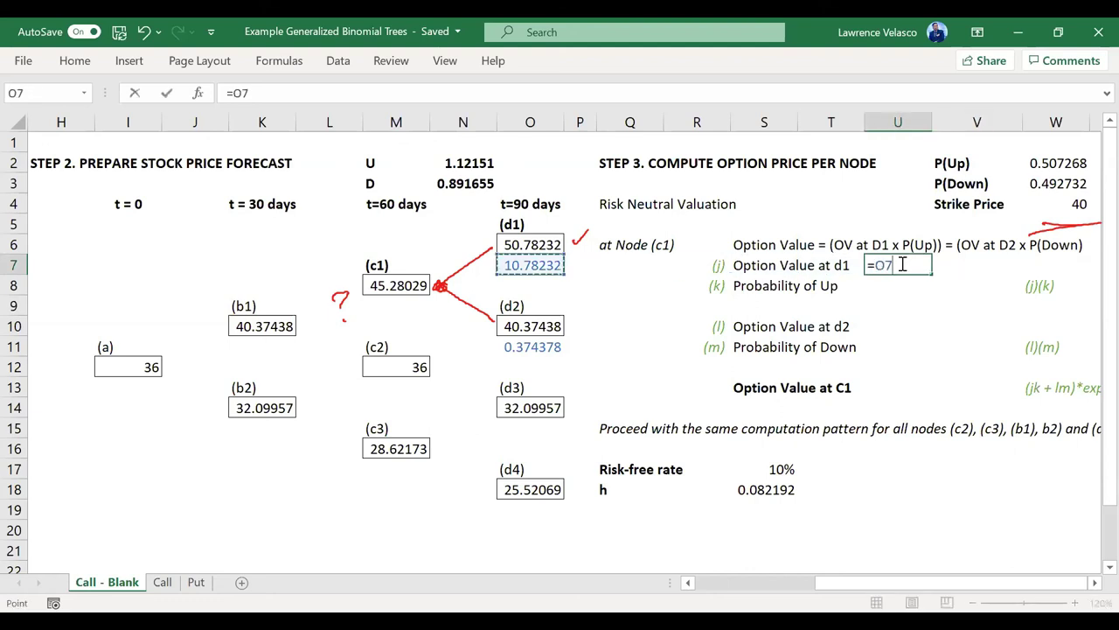
key("Return")
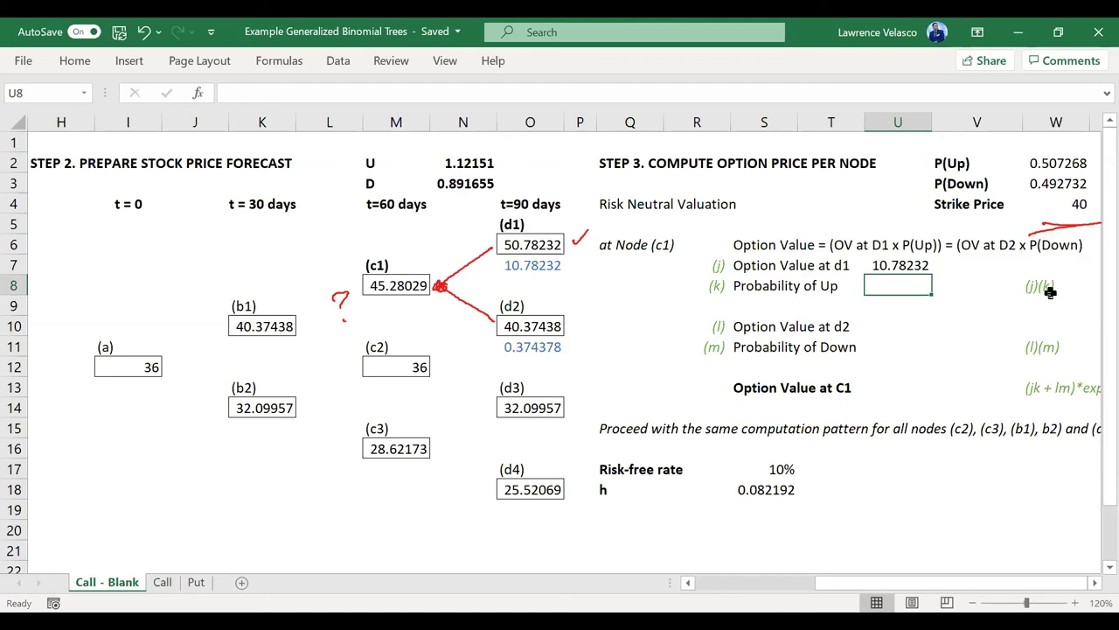
- Link the Probability of Up in U8 to the P(Up) value in W2
type("=")
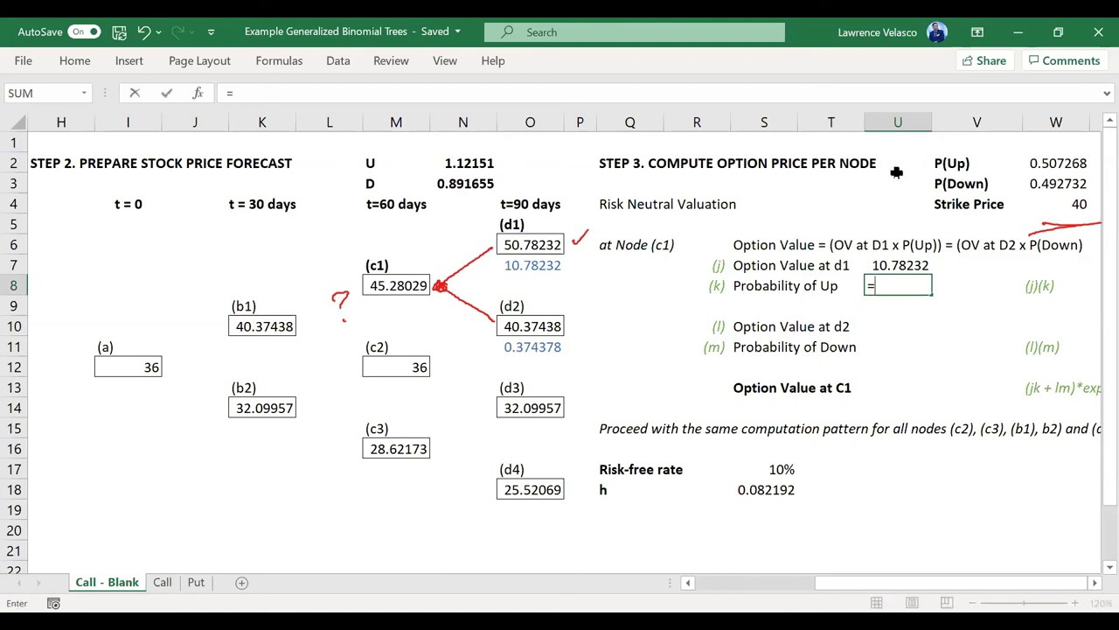
key("Up")
key("Up")
key("Up")
key("Up")
key("Up")
key("Up")
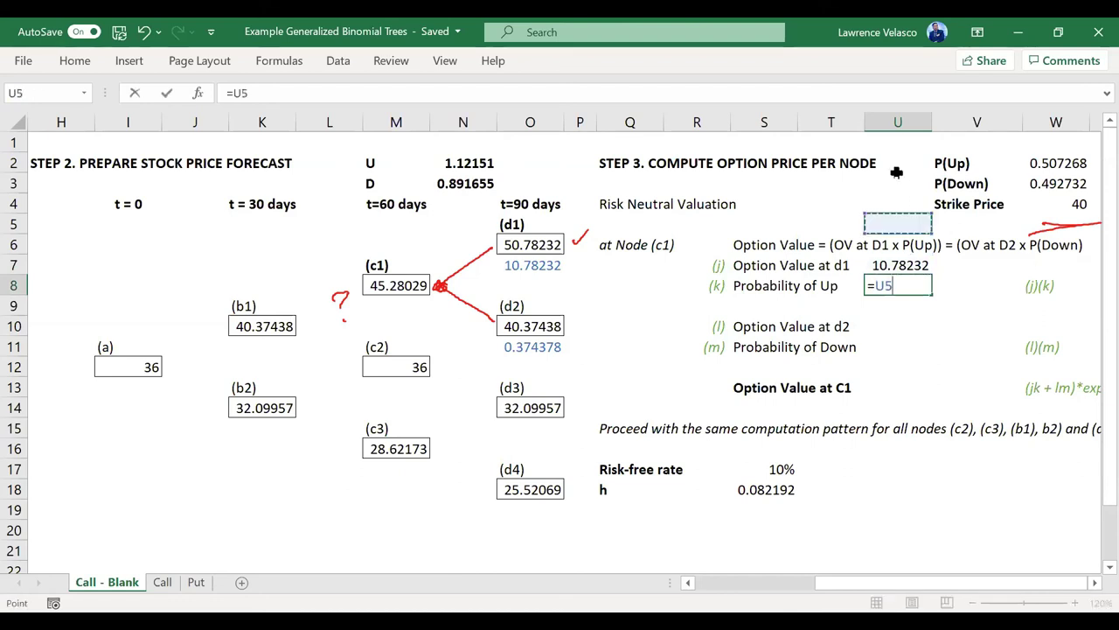
key("Right")
key("Right")
key("Return")
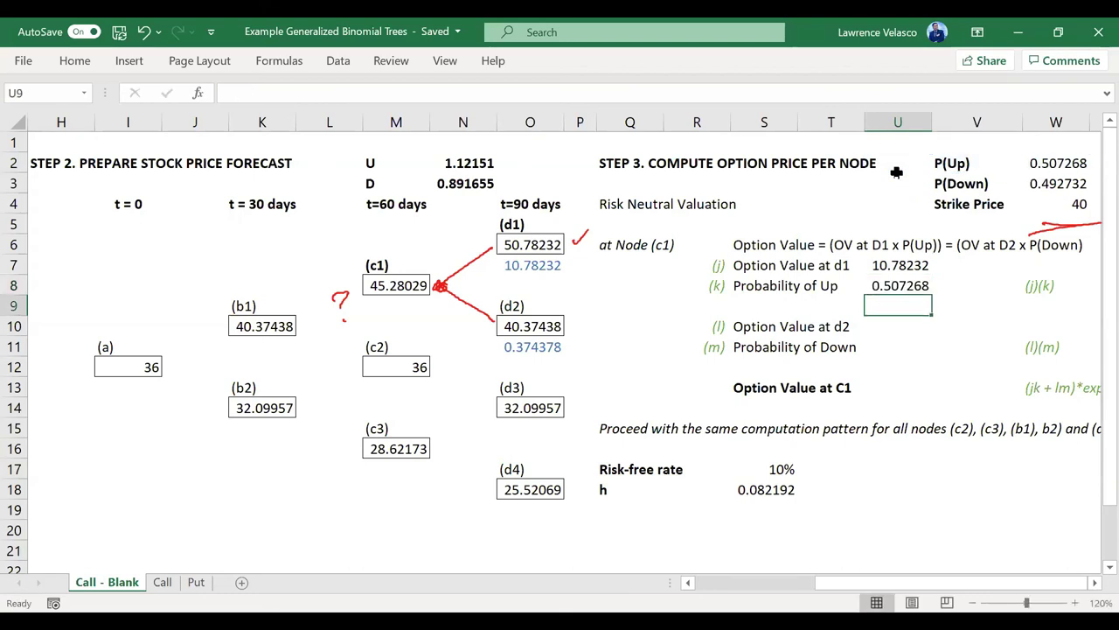
- Multiply the d1 option value by the probability of up in V8 with =U7*U8
key("Up")
key("Right")
type("=")
key("Left")
key("Up")
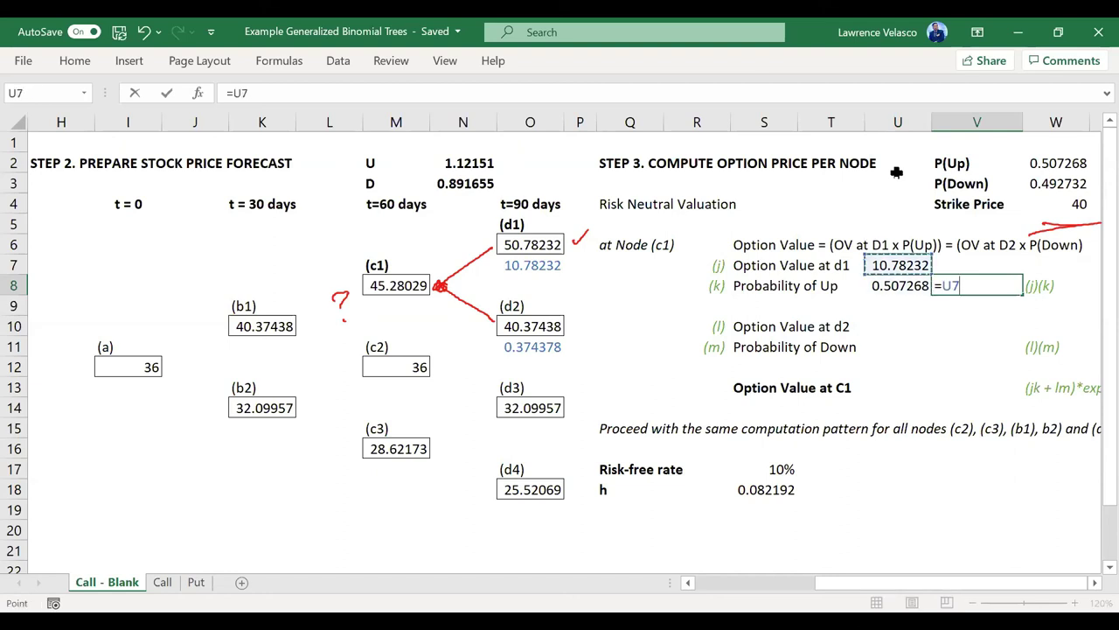
type("*")
key("BackSpace")
type("*")
key("Left")
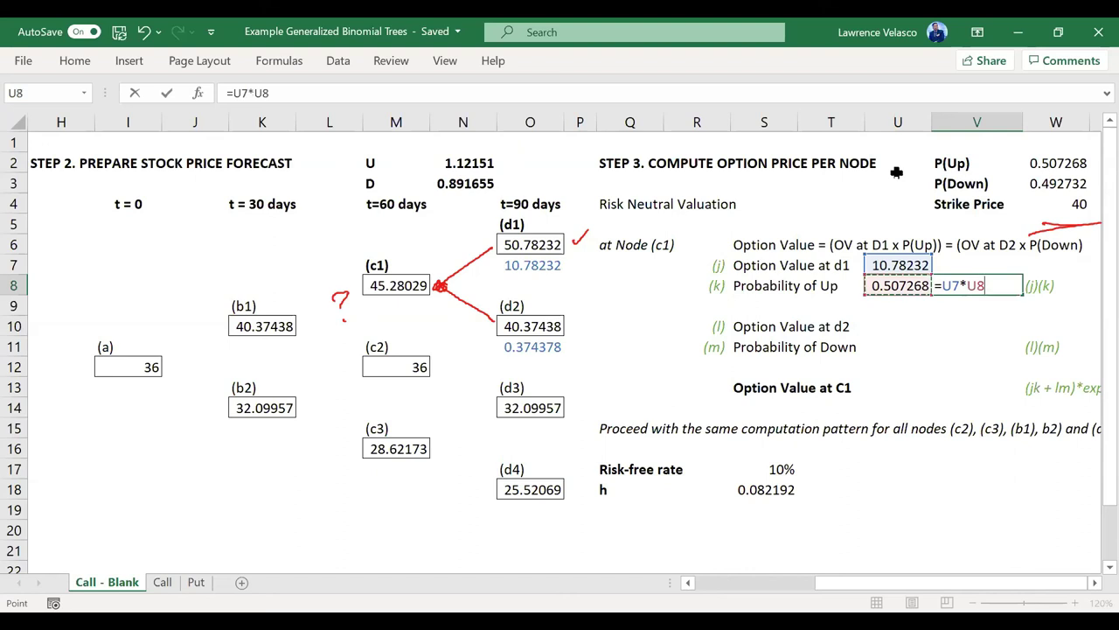
key("Return")
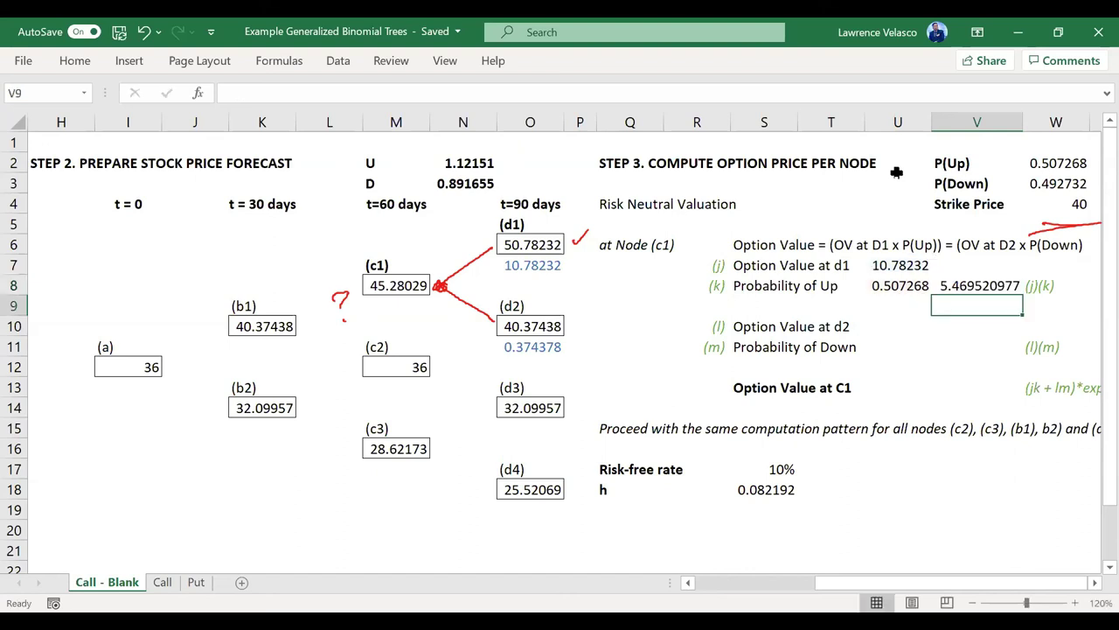
- Link the Option Value at d2 in U10 to the (d2) option value in O11
key("Down")
key("Down")
key("Left")
key("Up")
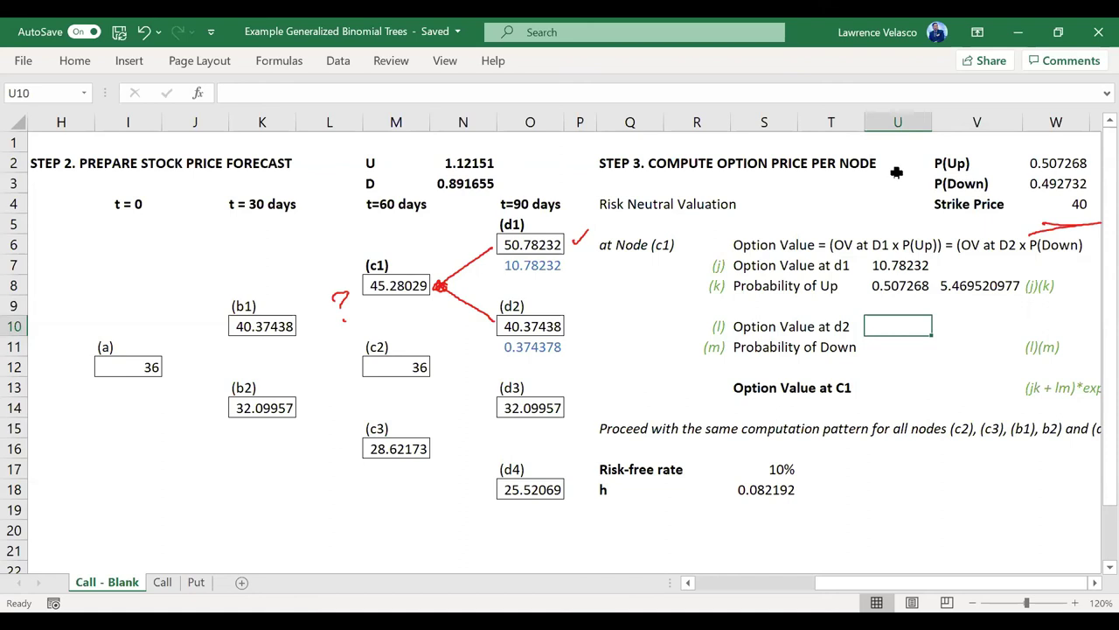
type("=")
key("Left")
key("Left")
key("Left")
key("Left")
key("Left")
key("Left")
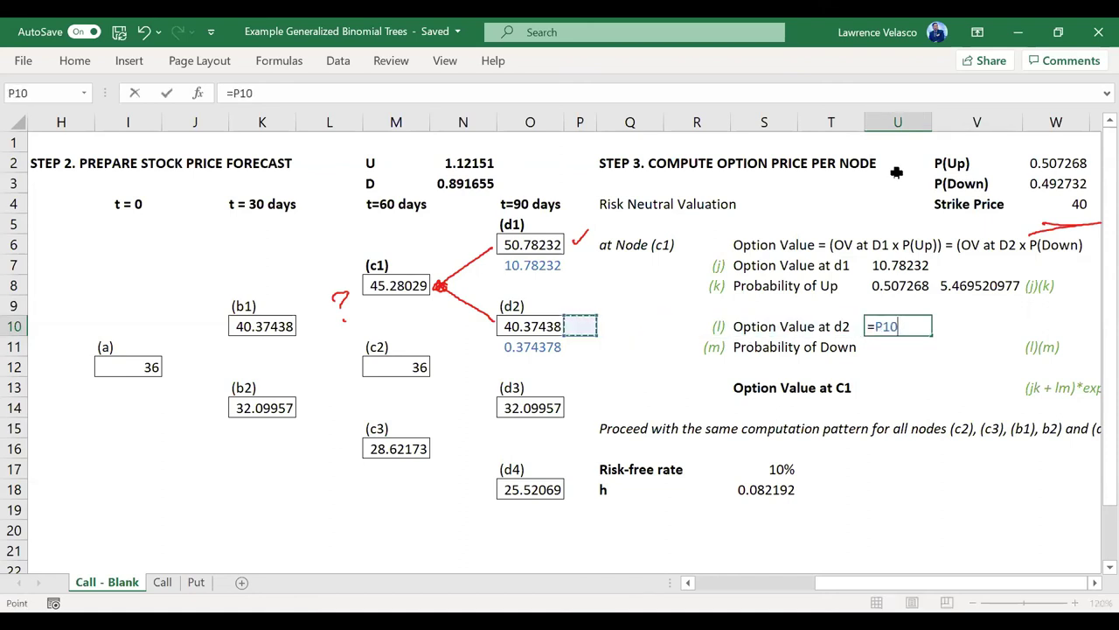
key("Down")
key("Return")
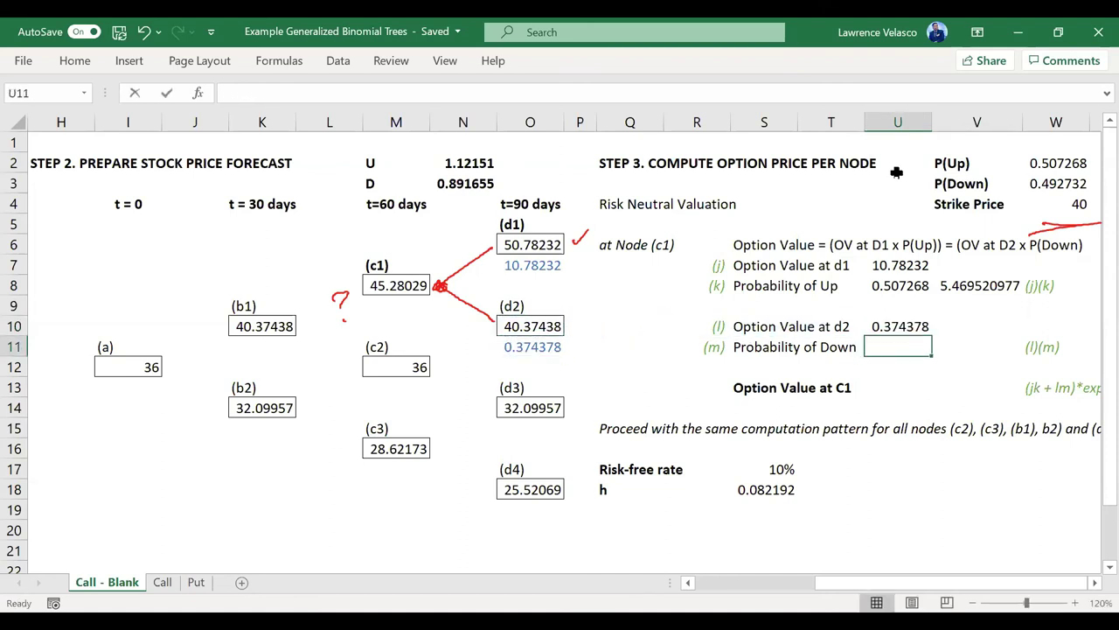
- Link the Probability of Down in U11 to the P(Down) value in W3
type("=")
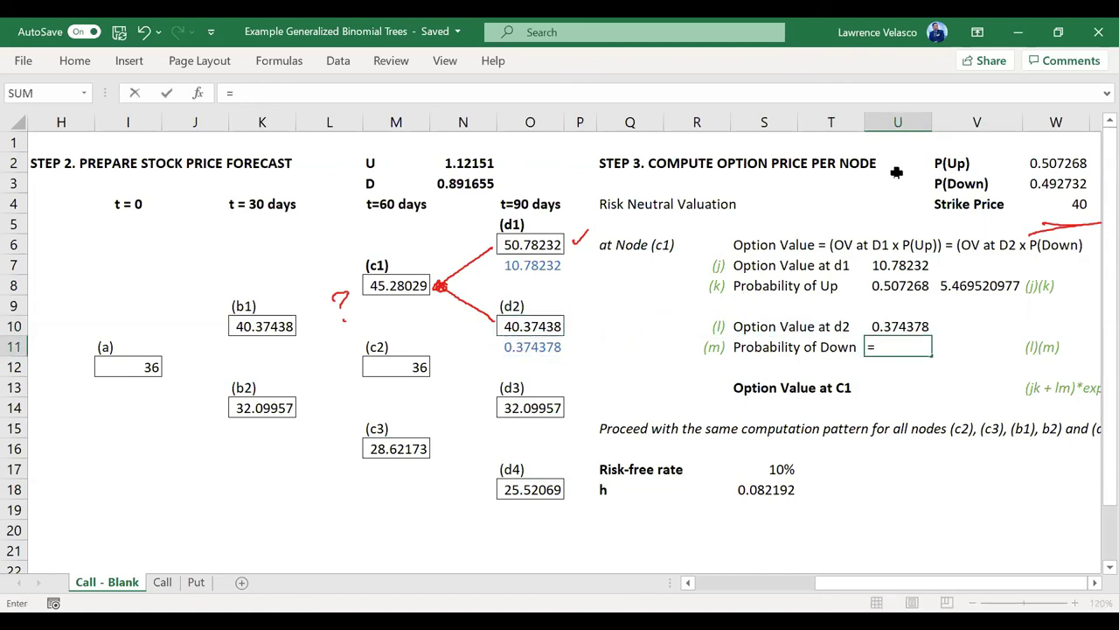
left_click(1048, 188)
key("Return")
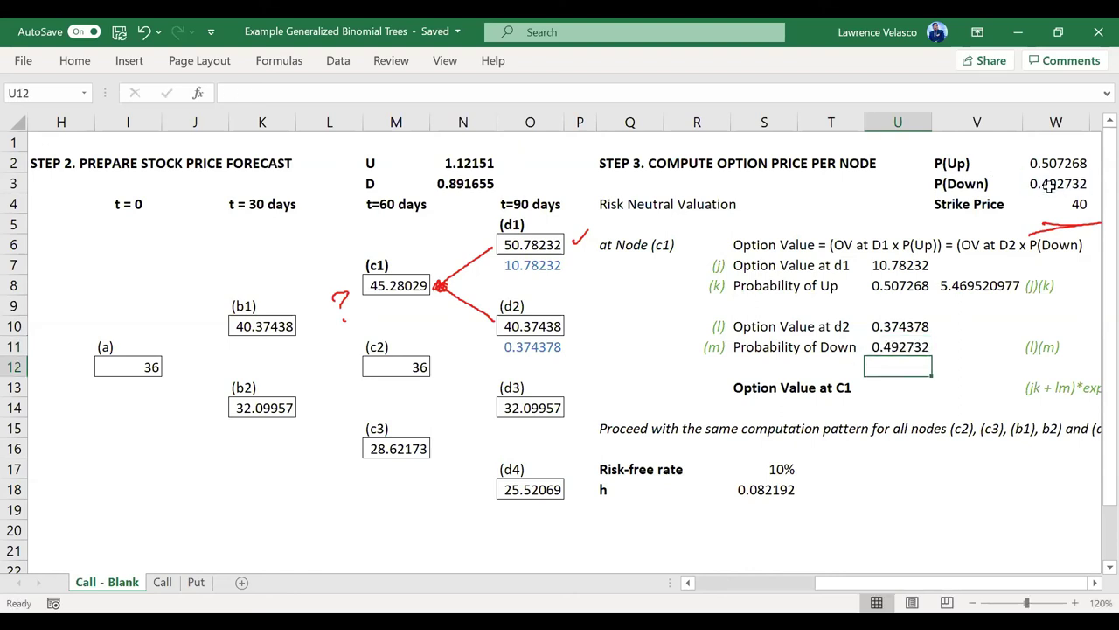
- Multiply the d2 option value by the probability of down in V11 with =U10*U11
key("Up")
key("Right")
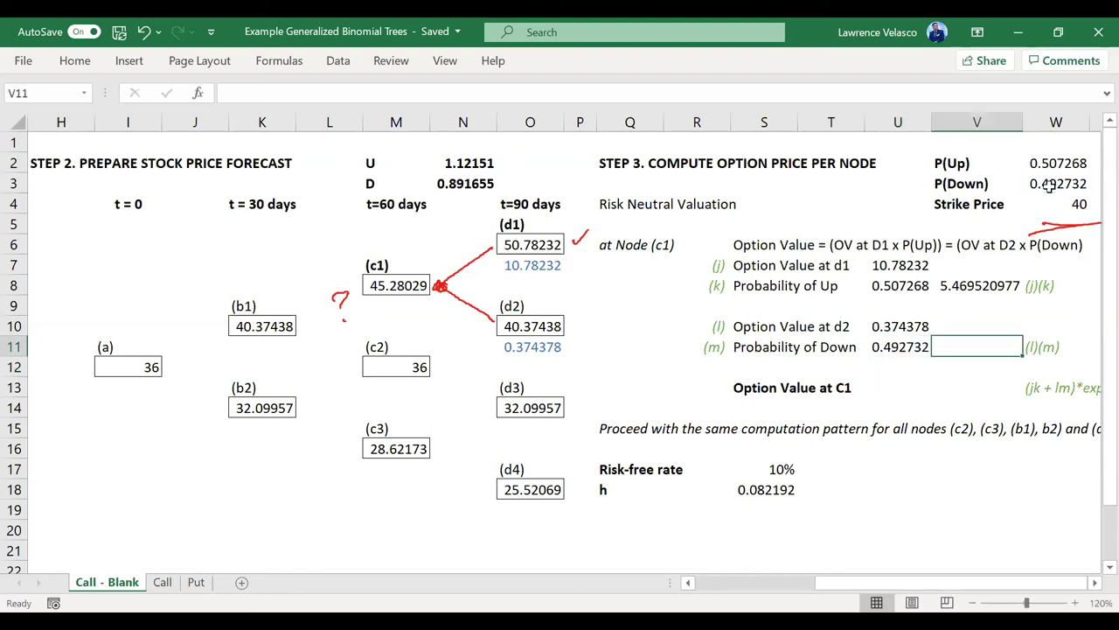
type("=")
key("Left")
key("Left")
key("Right")
key("Up")
type("*")
key("Left")
key("Return")
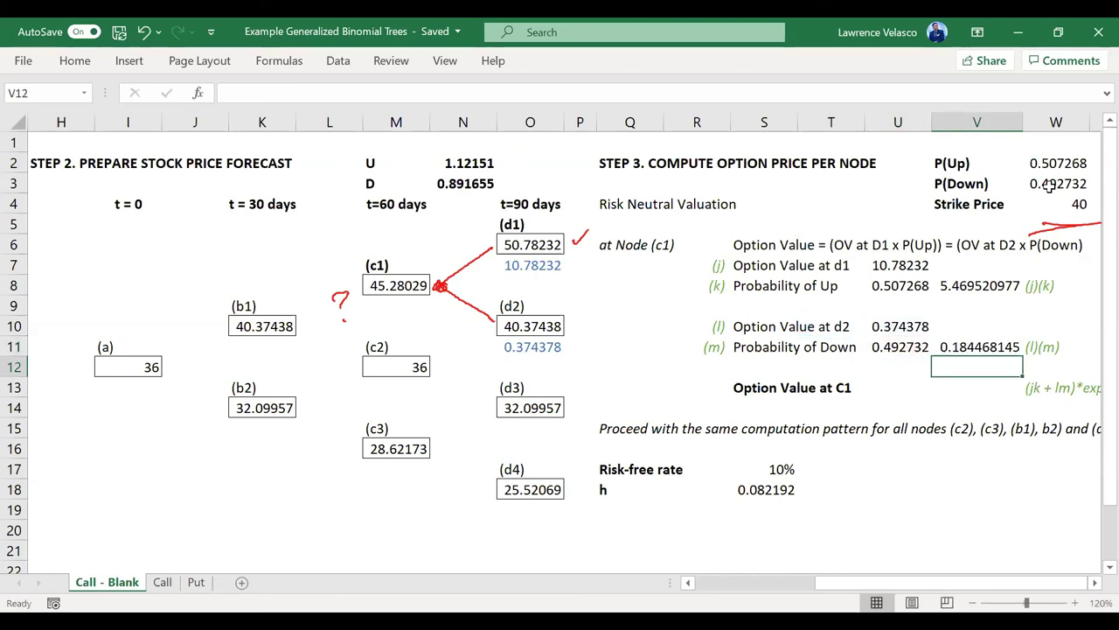
- Sum the two probability-weighted values for the Option Value at C1 in V13 with =(V8+V11)
key("Down")
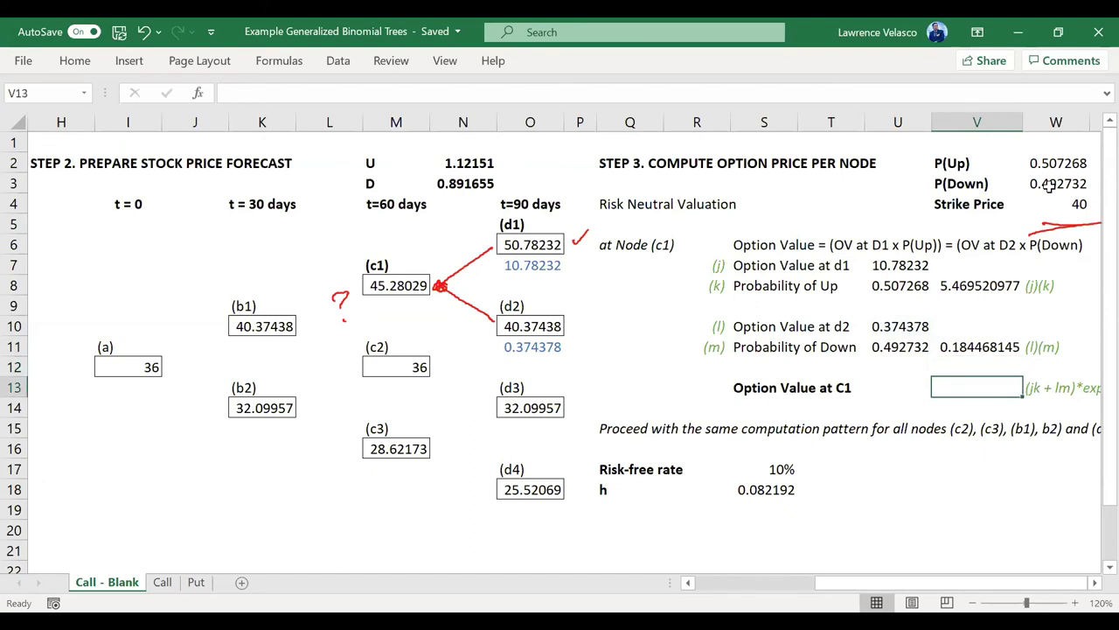
type("=(")
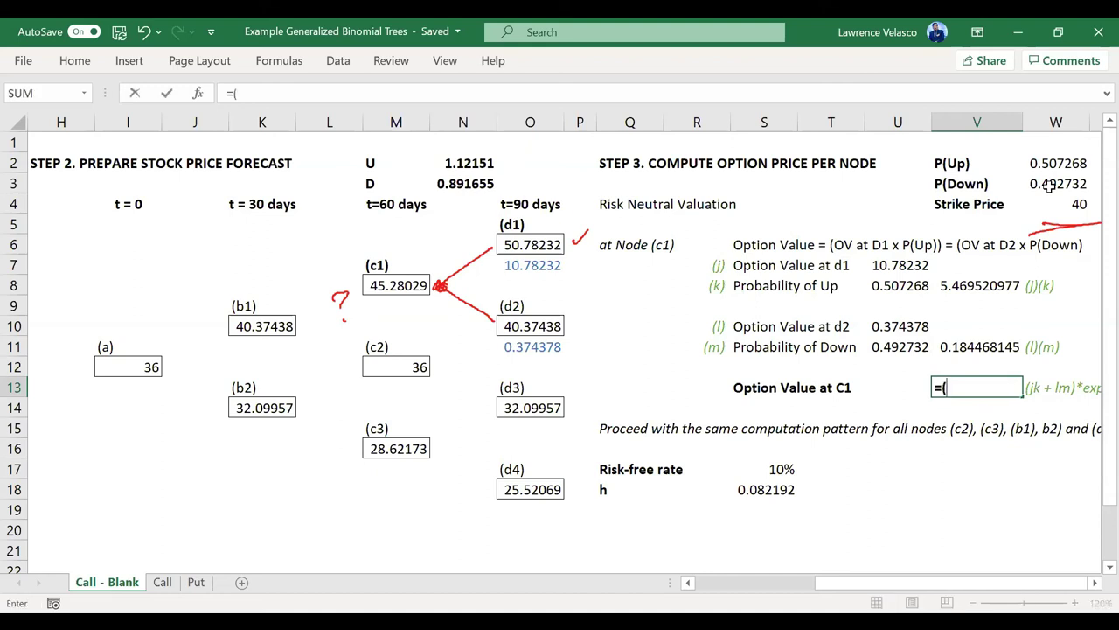
key("Up")
key("Up")
key("Up")
key("Up")
key("Up")
type("+")
key("Up")
key("Up")
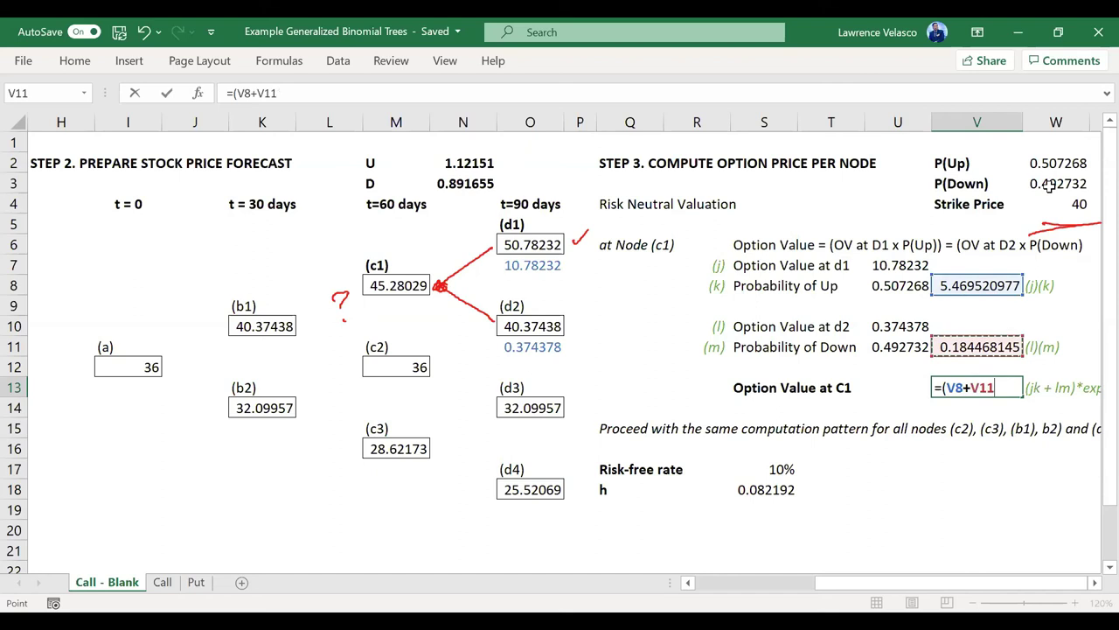
key("ctrl+Return")
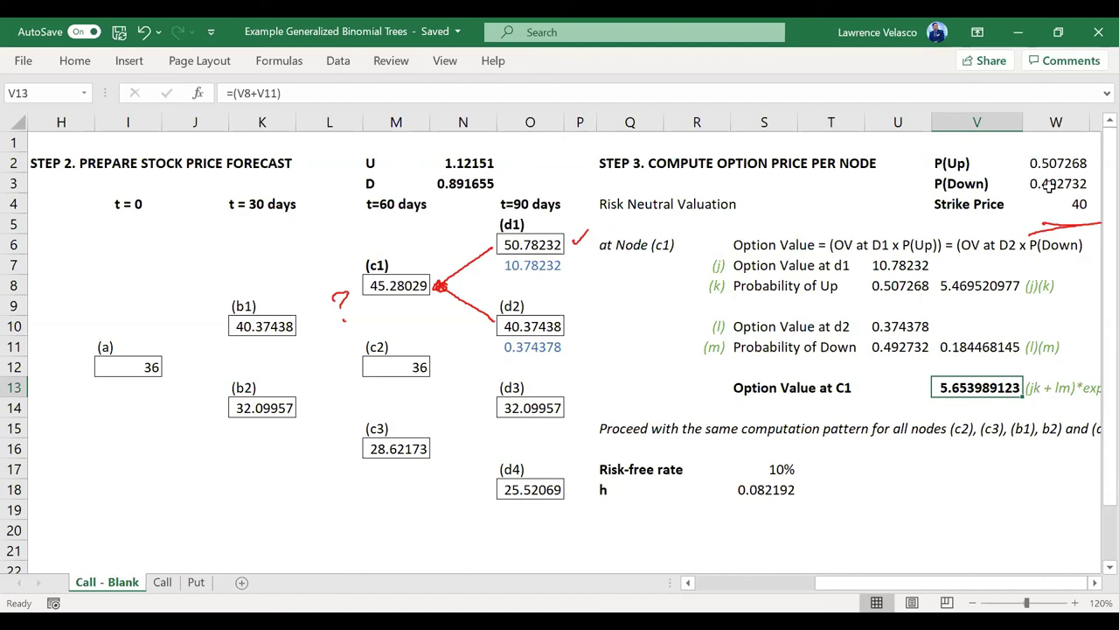
- Tick the (d1) and (d2) option values with the annotation pen and write an underlined "t = 90 days" beside them
left_click_drag(564, 266, 581, 251)
left_click_drag(560, 360, 574, 345)
mouse_move(584, 291)
left_mouse_down()
mouse_move(590, 307)
mouse_move(642, 287)
mouse_move(667, 297)
mouse_move(691, 287)
left_mouse_up()
left_click_drag(582, 336, 774, 287)
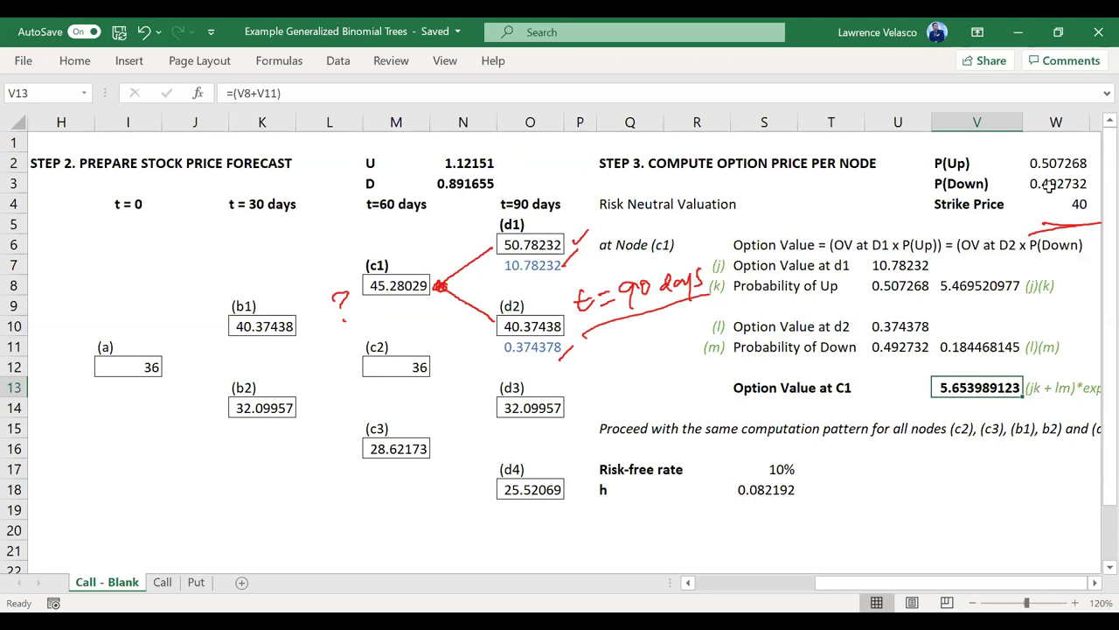
- Underline the t=60 days heading and mark the Option Value at C1 in V13, removing the stray diagonal line
left_click_drag(378, 219, 1097, 603)
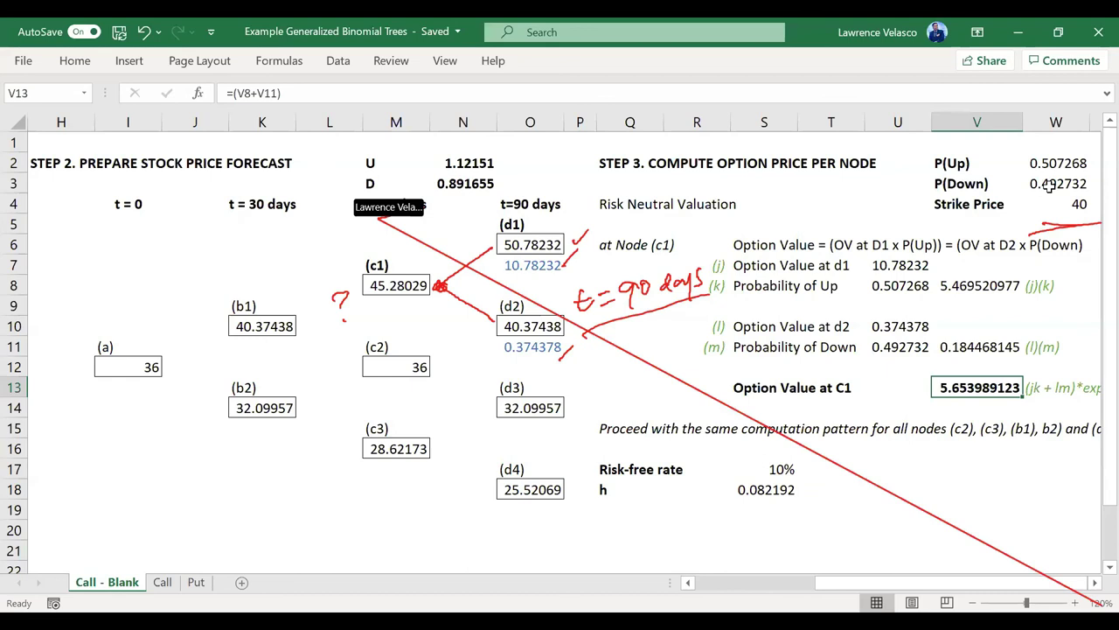
key("ctrl+z")
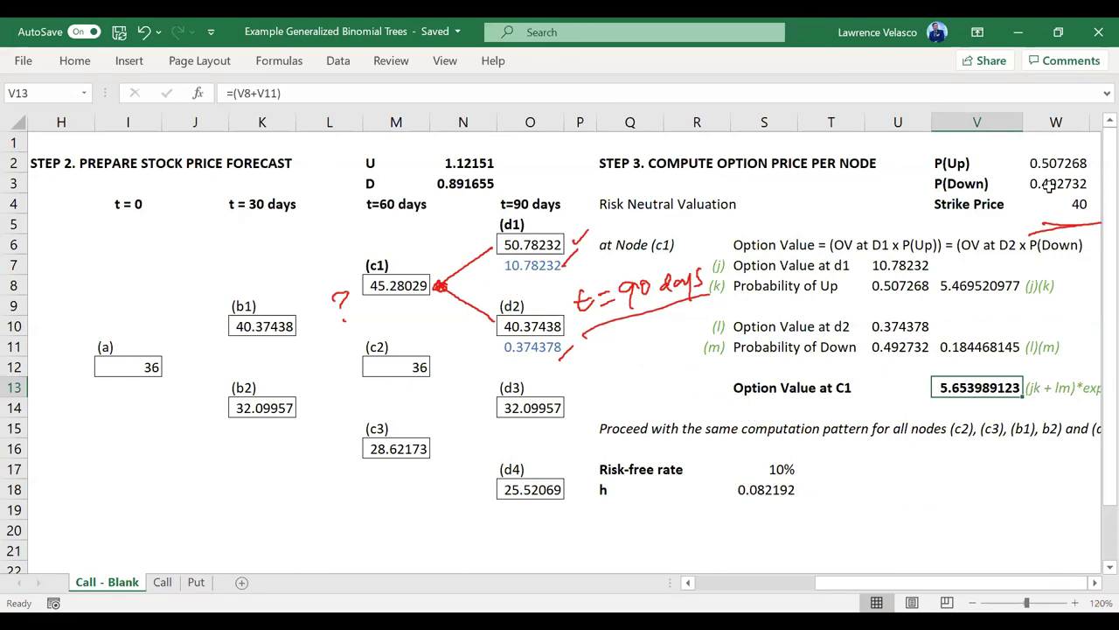
left_click_drag(368, 204, 435, 209)
left_click_drag(1021, 398, 993, 411)
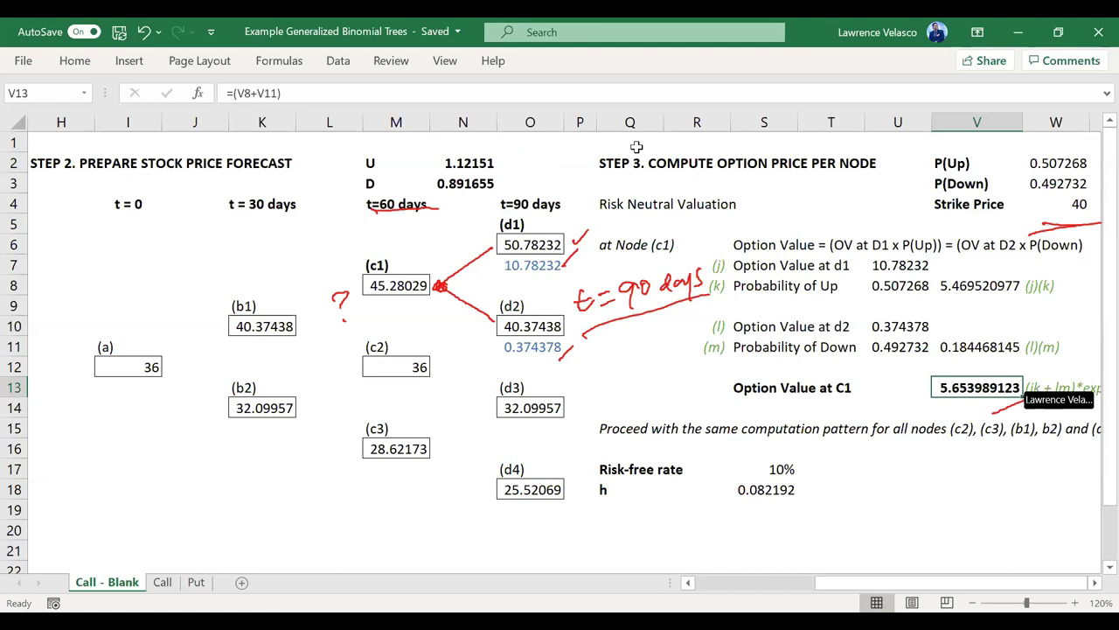
- Write "e^-rh = PV factor" with the annotation pen in the empty area below V13 and underline "PV factor"
left_click(612, 93)
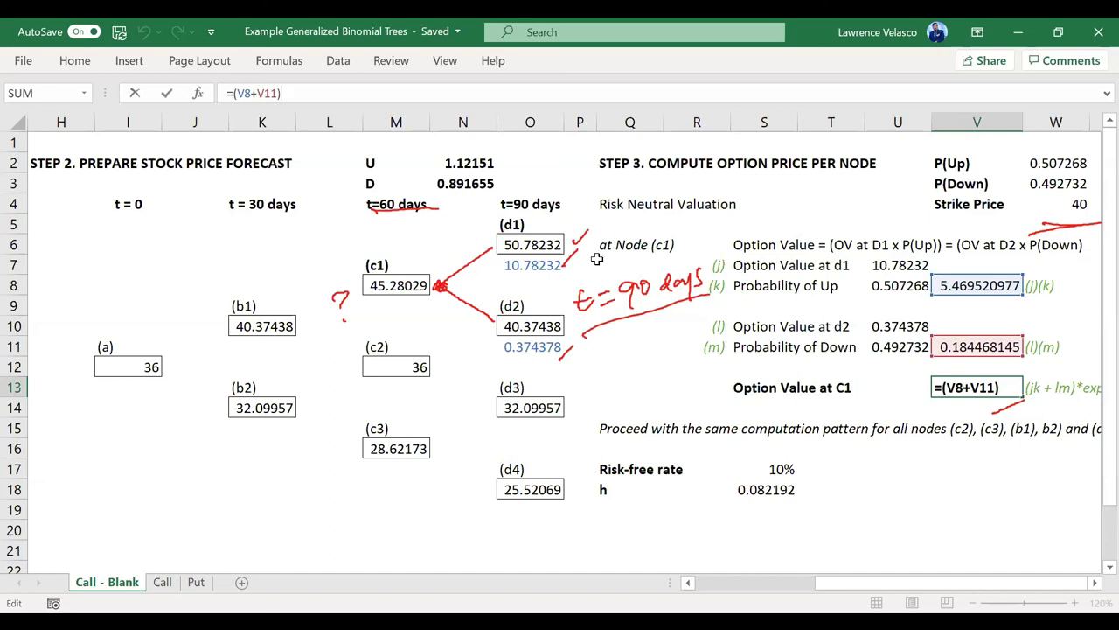
left_click_drag(869, 518, 885, 534)
mouse_move(891, 480)
left_mouse_down()
mouse_move(920, 468)
mouse_move(940, 481)
left_mouse_up()
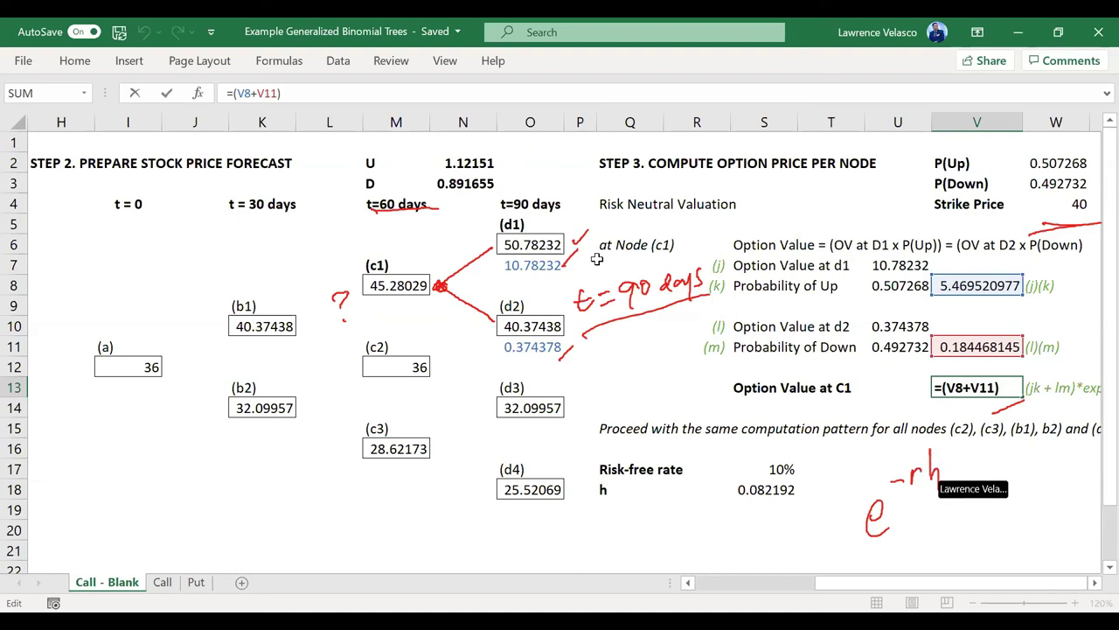
mouse_move(949, 517)
left_mouse_down()
mouse_move(960, 525)
mouse_move(992, 499)
mouse_move(1013, 524)
mouse_move(1091, 529)
left_mouse_up()
left_click_drag(1084, 556, 971, 558)
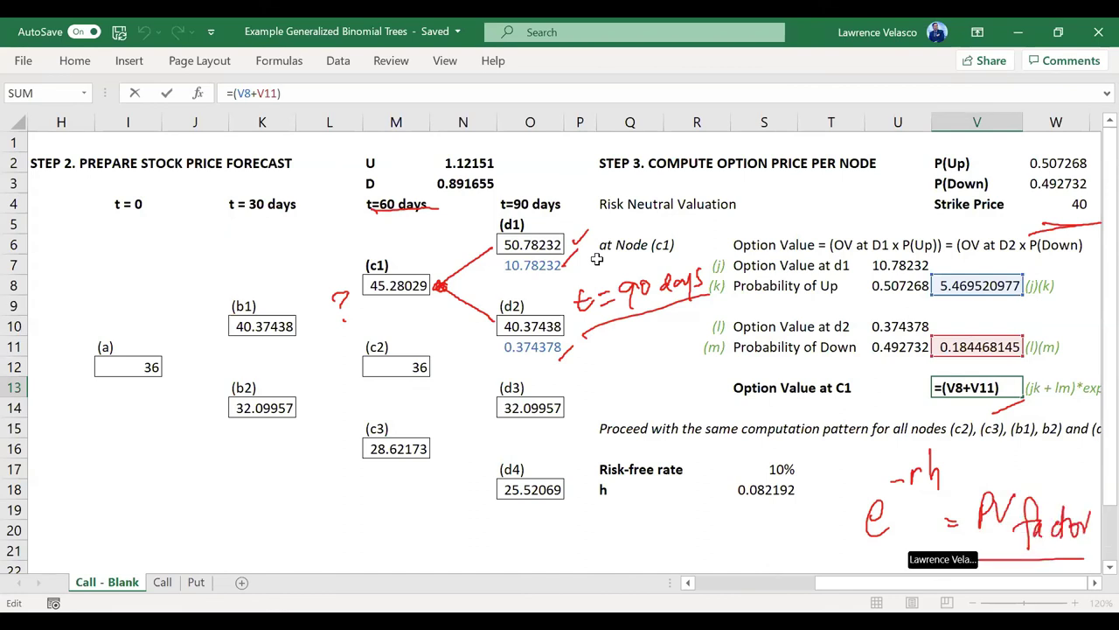
key("Return")
key("Up")
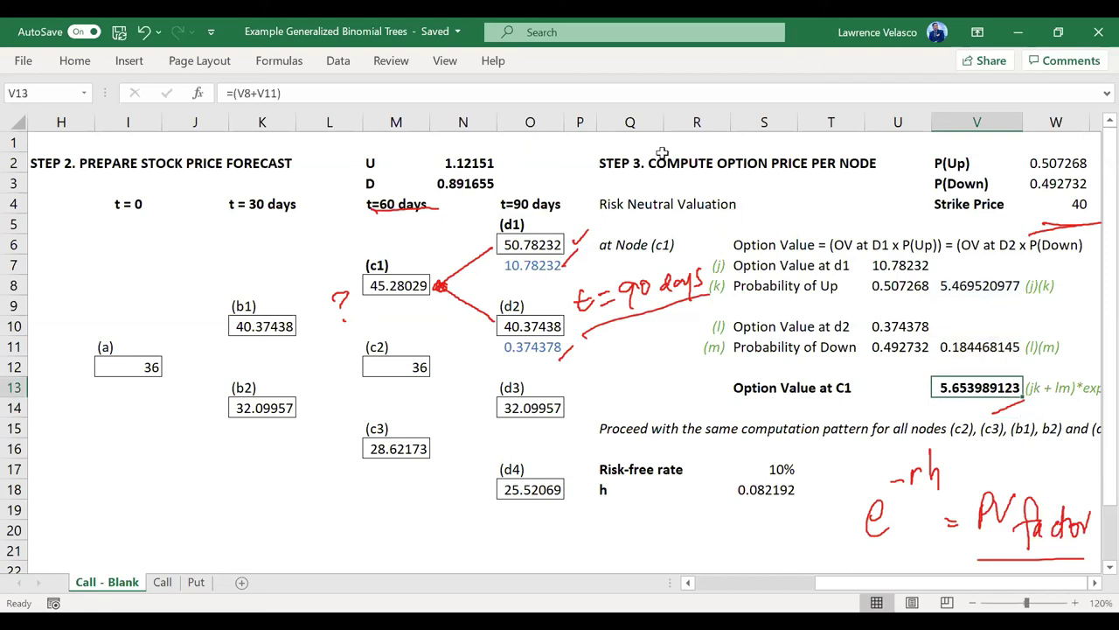
- Discount the Option Value at C1 in V13 by the risk-free rate and h, making the formula =(V8+V11)*EXP(-S17*S18)
left_click(509, 94)
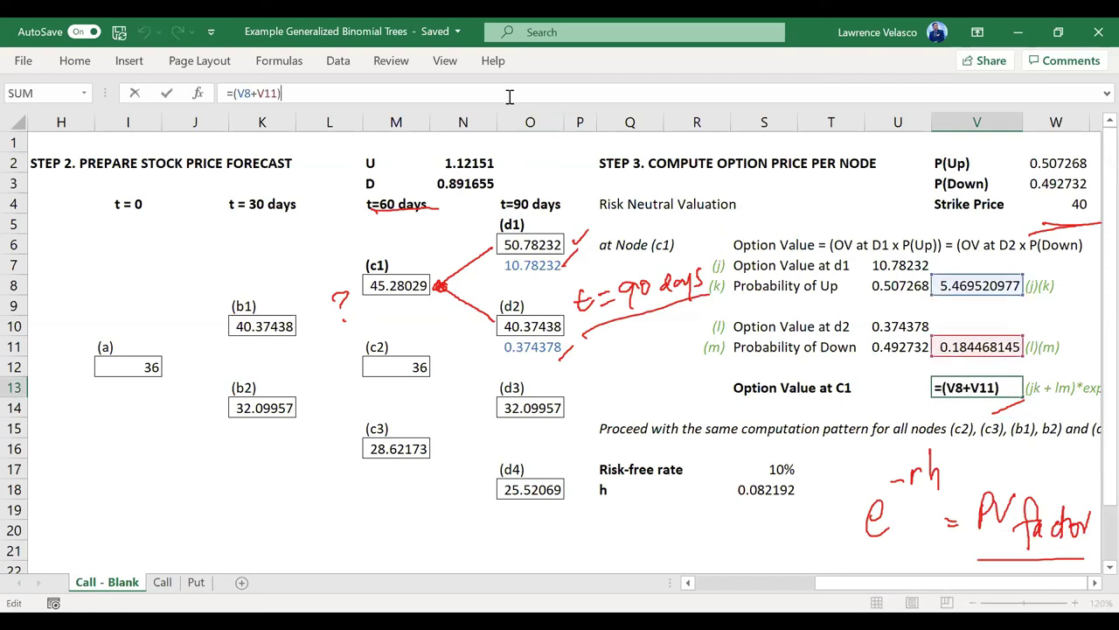
type("*e")
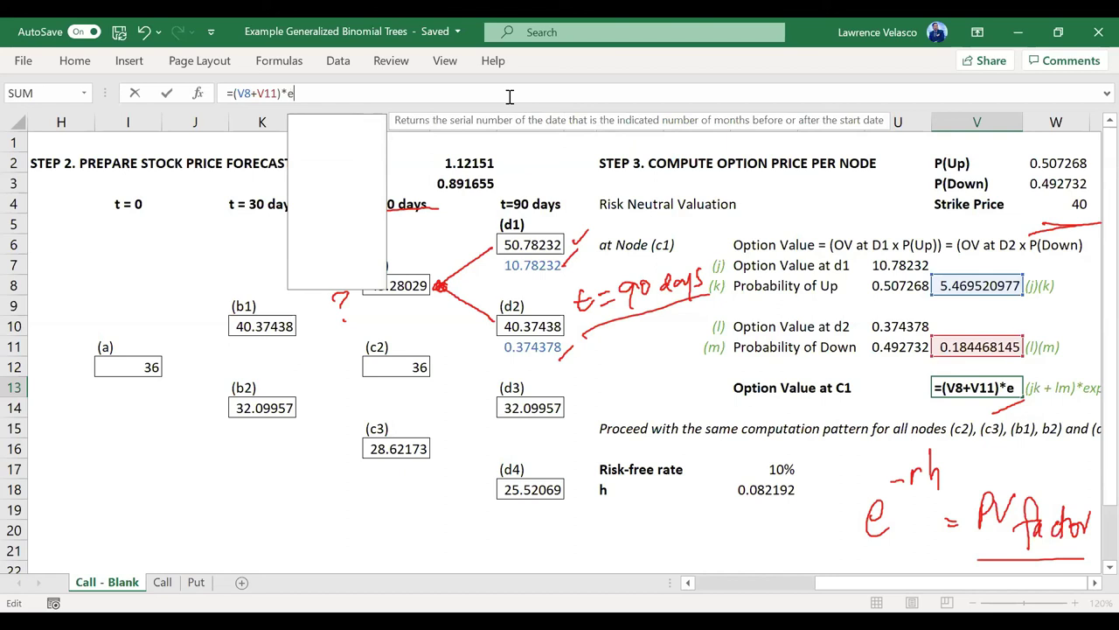
type("xp(-")
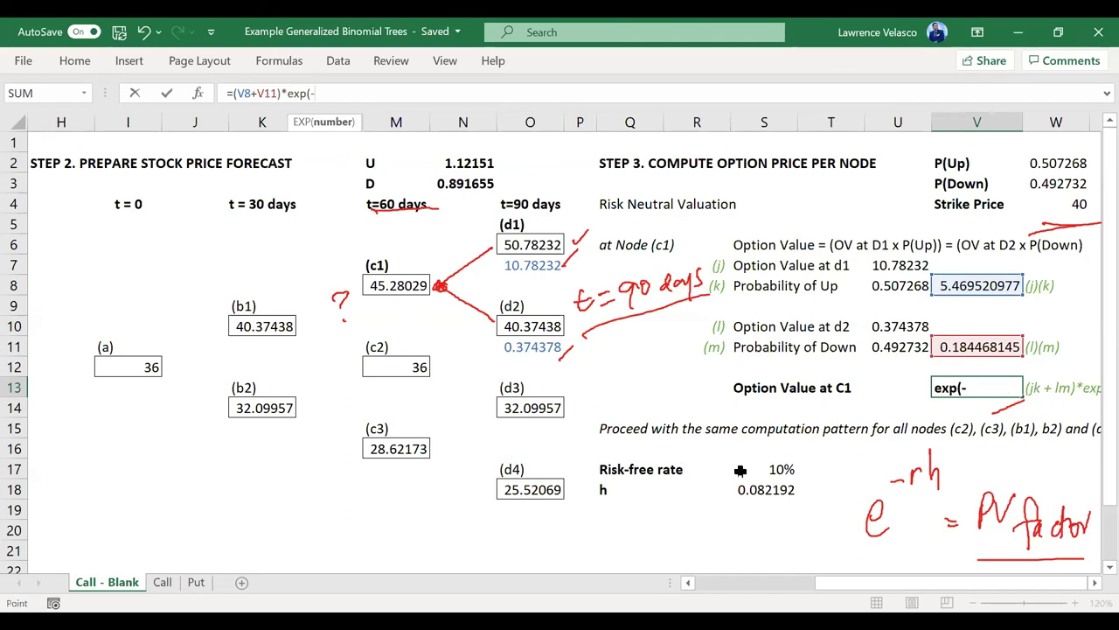
left_click(739, 470)
type("*")
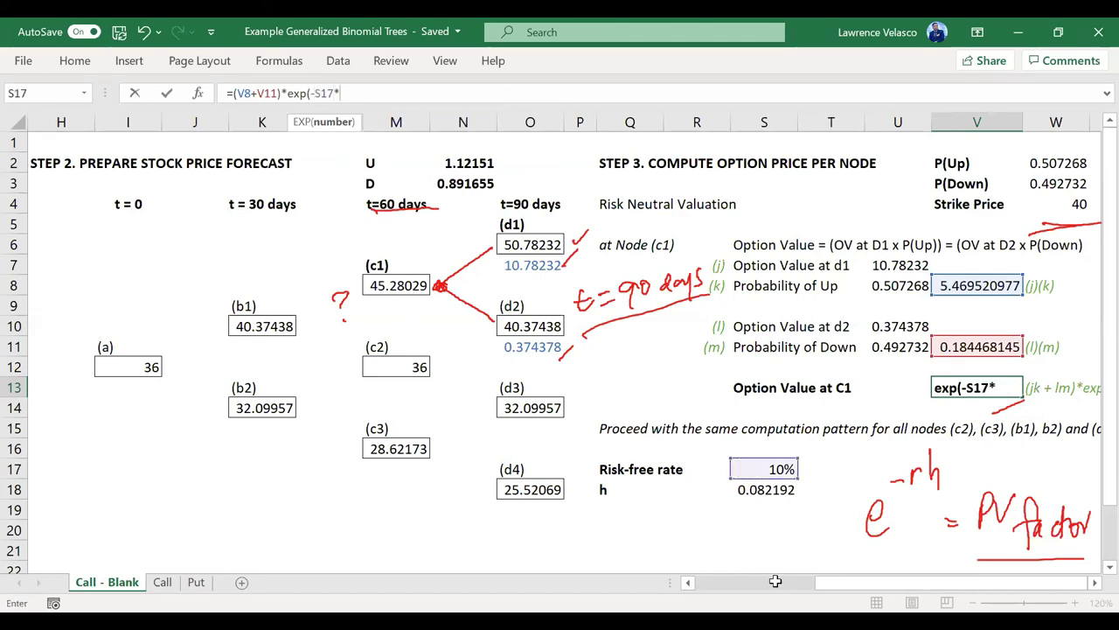
left_click(751, 491)
type(")")
key("Return")
key("Up")
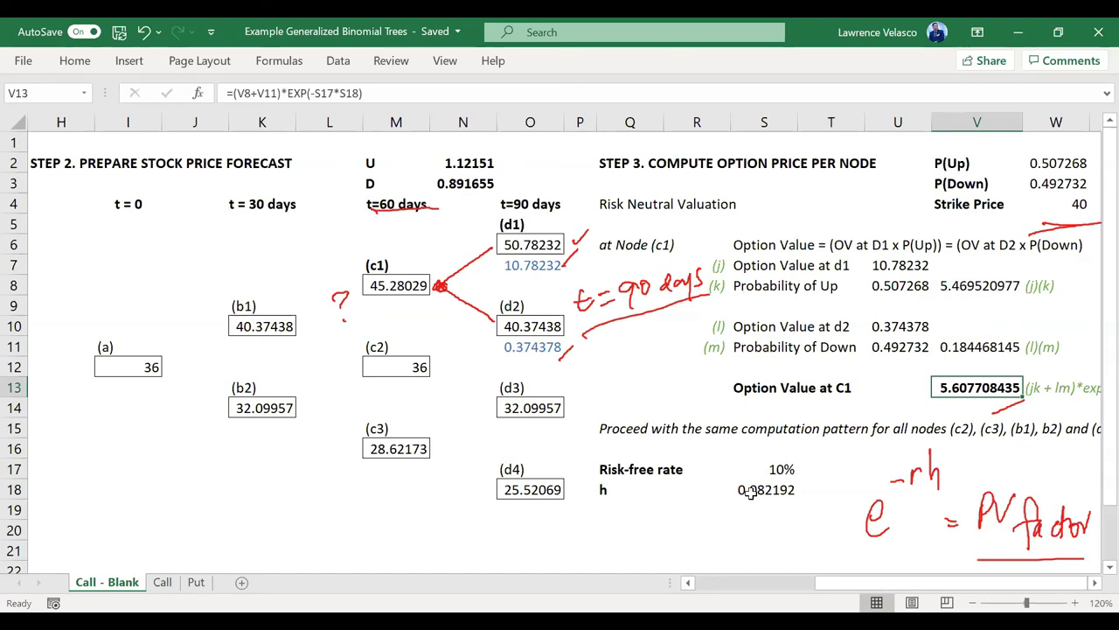
- Link the option value under node (c1) in M9 to the discounted result with =V13
left_click(399, 299)
type("=")
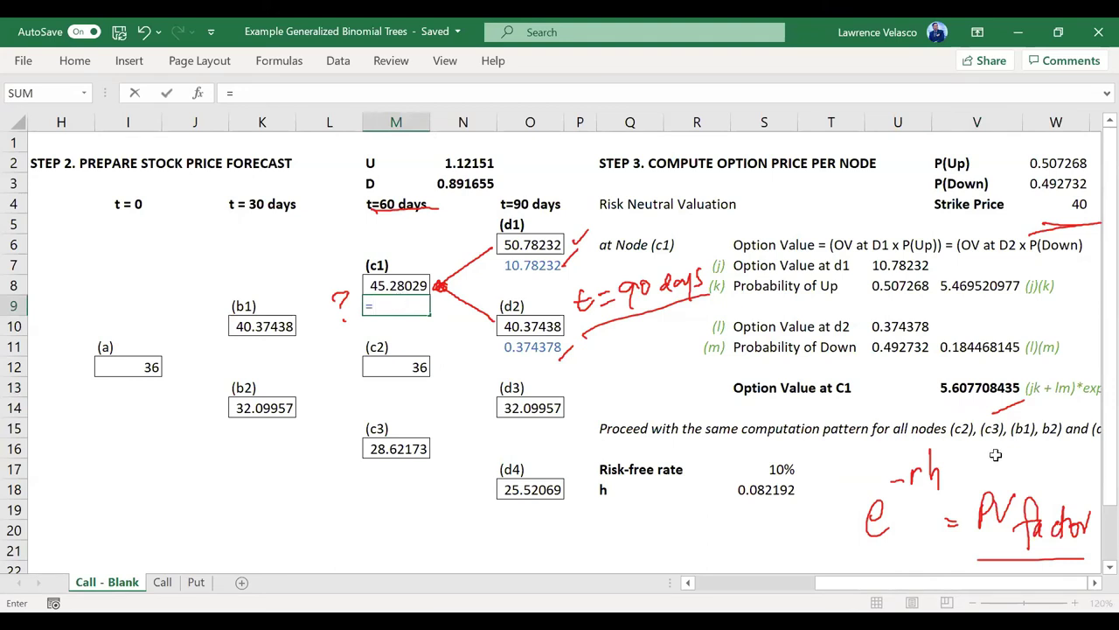
left_click(973, 392)
key("Return")
key("Up")
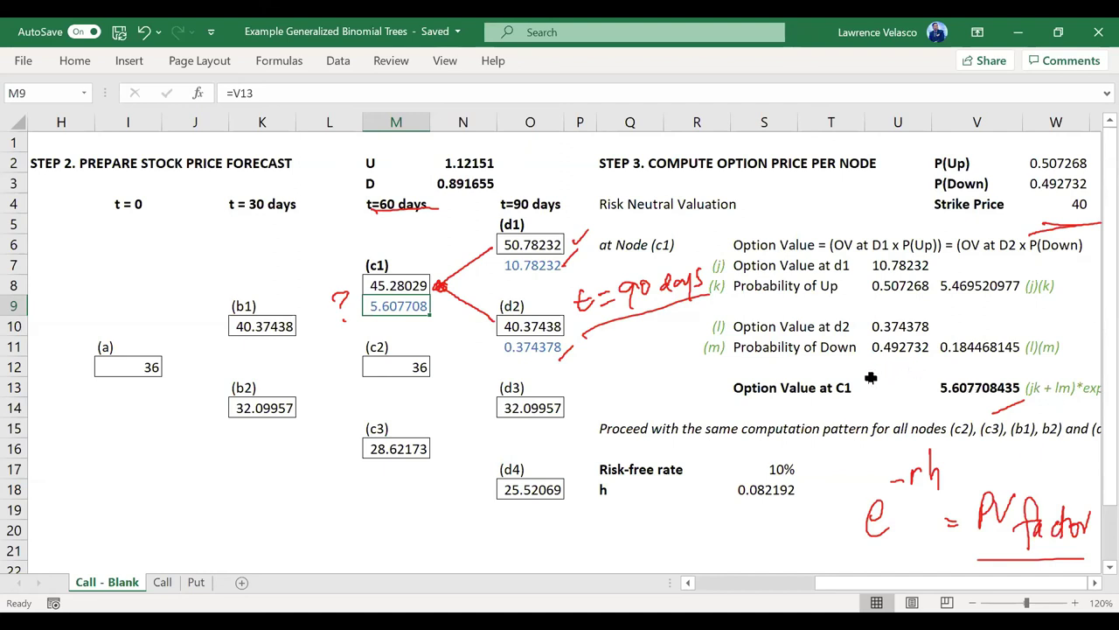
- Draw annotation branches from node (c2) toward (d2) and (d3), and from node (c3) toward (d3) and (d4)
left_click(440, 366)
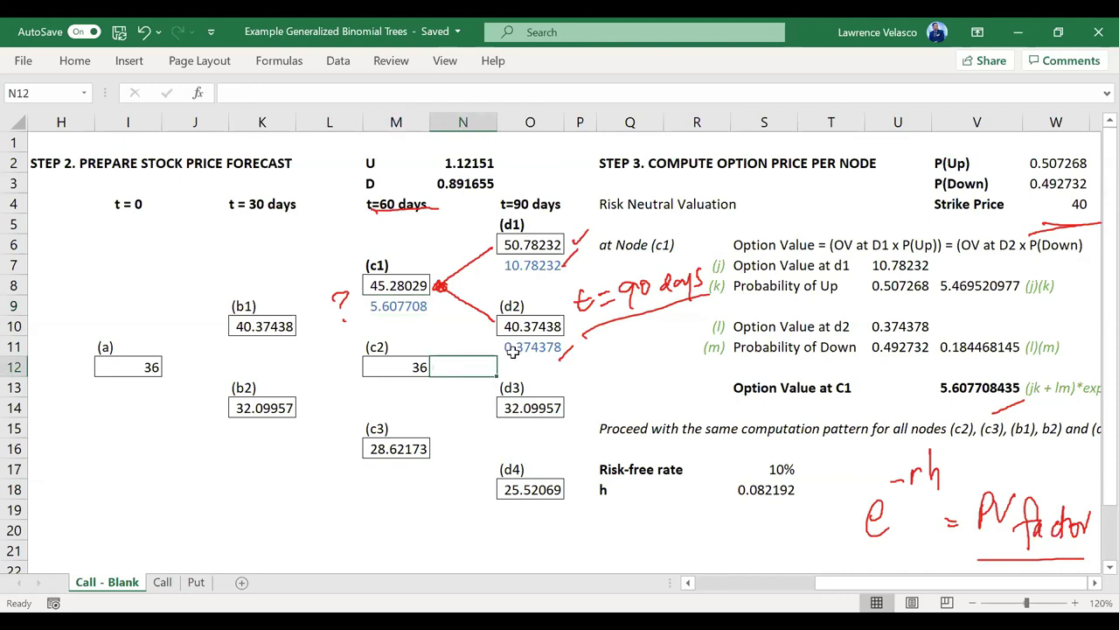
mouse_move(434, 366)
left_mouse_down()
mouse_move(481, 337)
mouse_move(481, 408)
left_mouse_up()
mouse_move(436, 448)
left_mouse_down()
mouse_move(491, 416)
mouse_move(487, 505)
left_mouse_up()
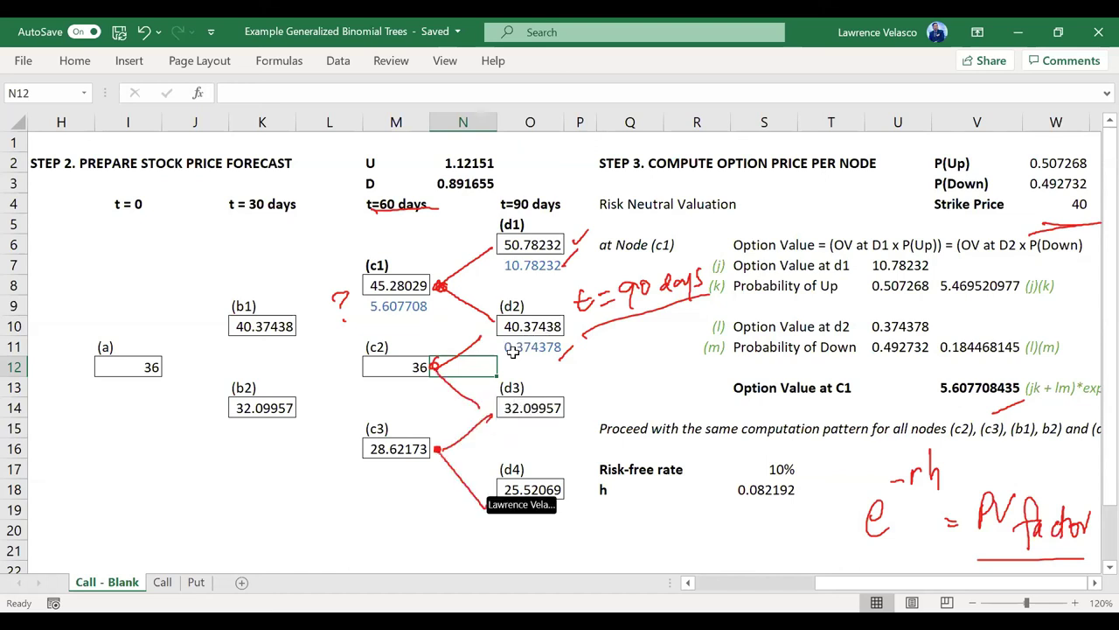
- Enter 0 as the option value under node (d3) in O15
key("Right")
key("Left")
key("Left")
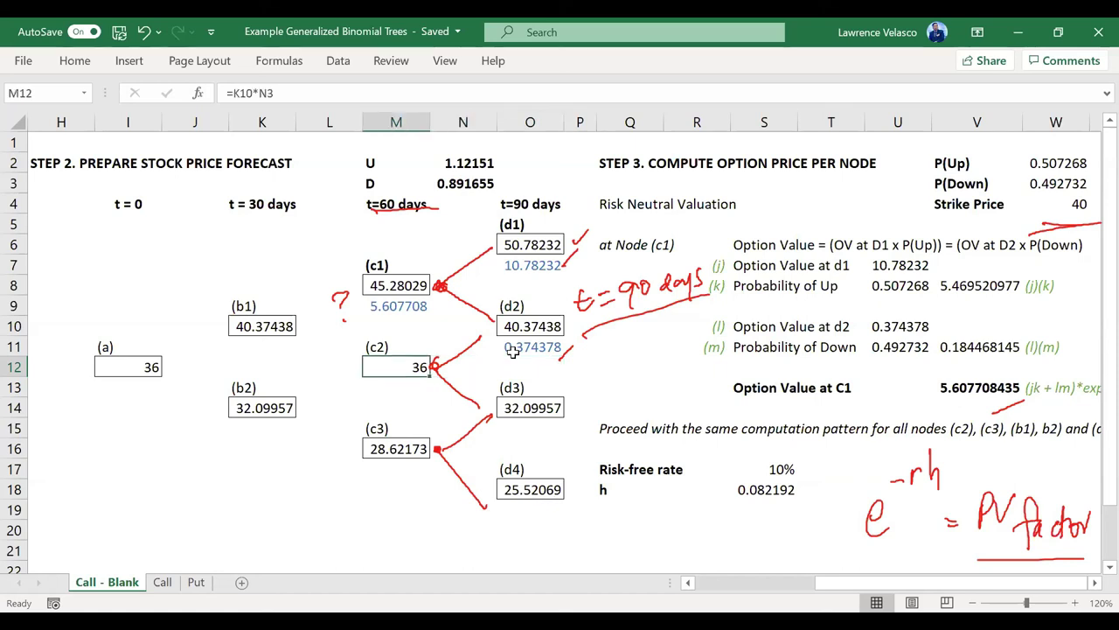
key("Up")
key("Down")
key("Down")
key("Down")
key("Down")
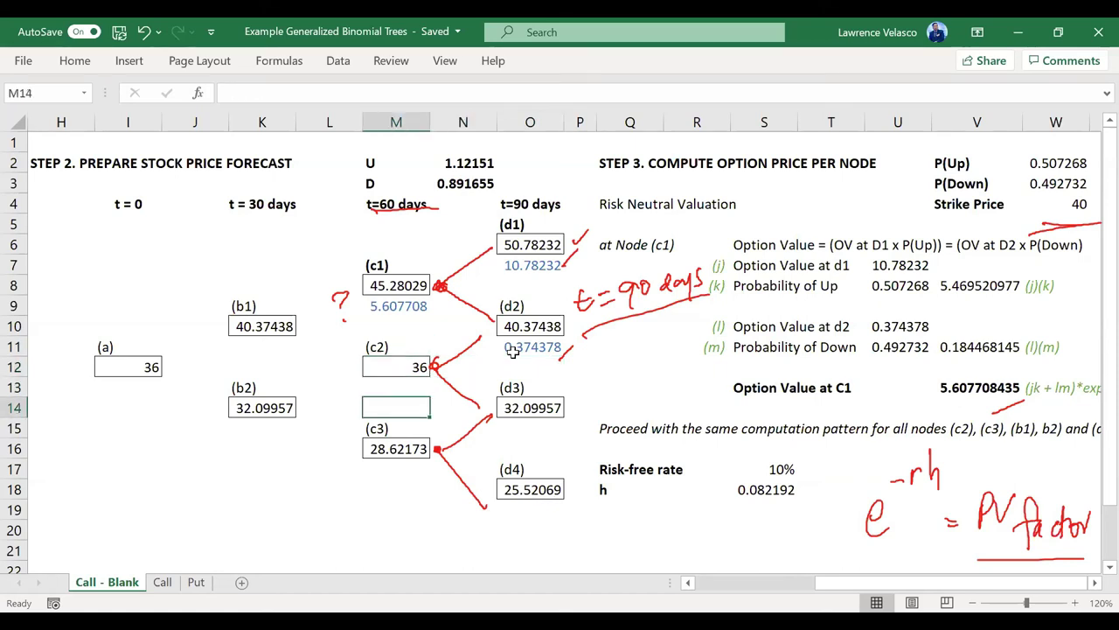
key("Right")
key("Right")
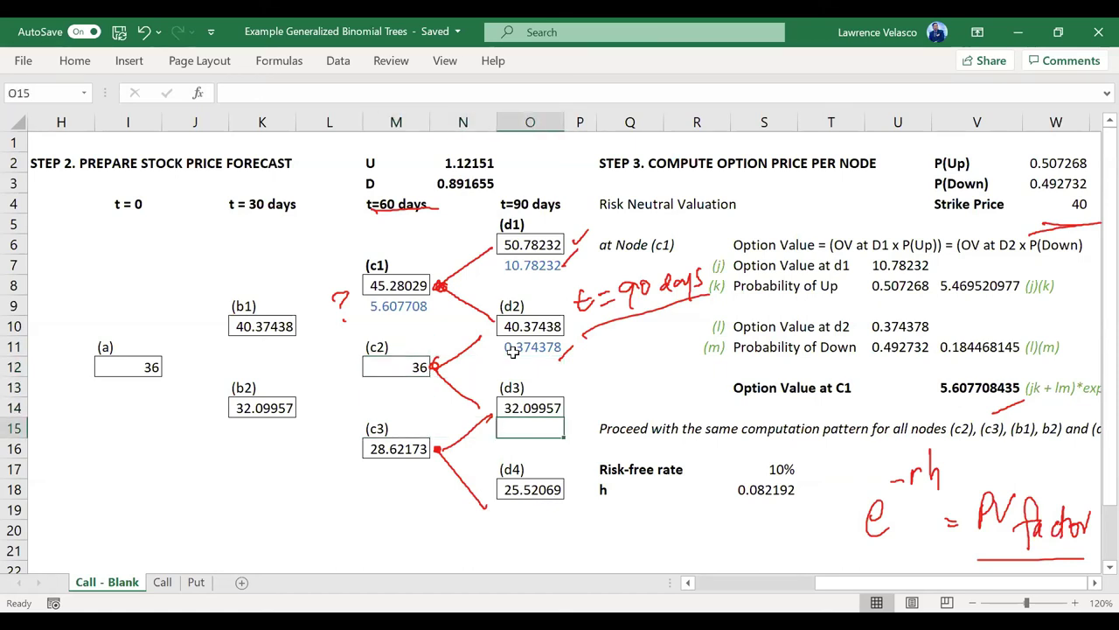
key("Up")
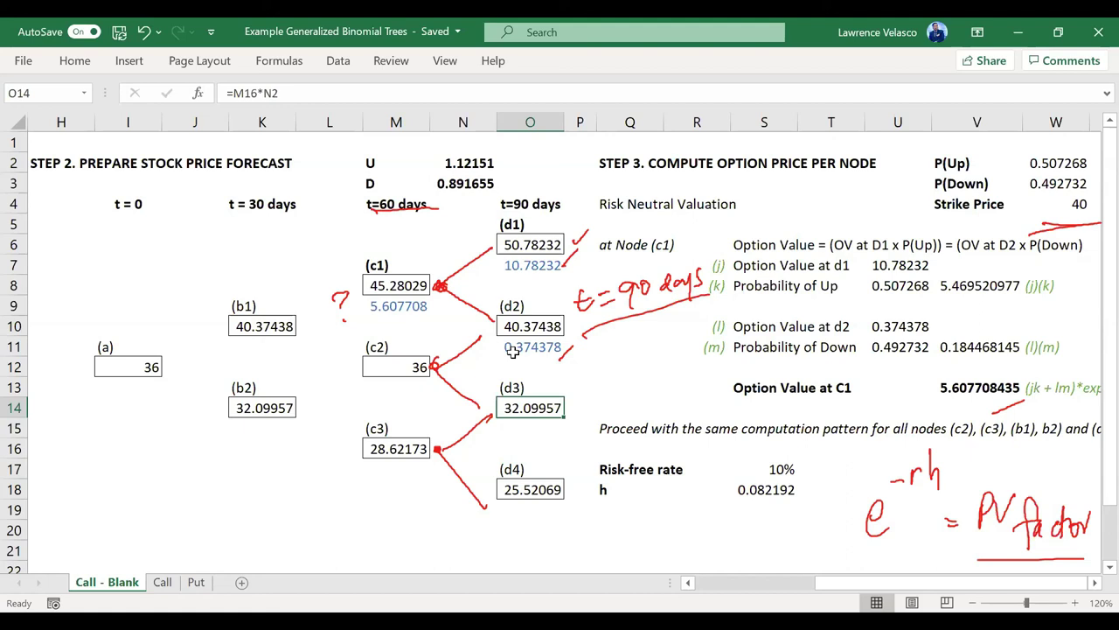
key("Down")
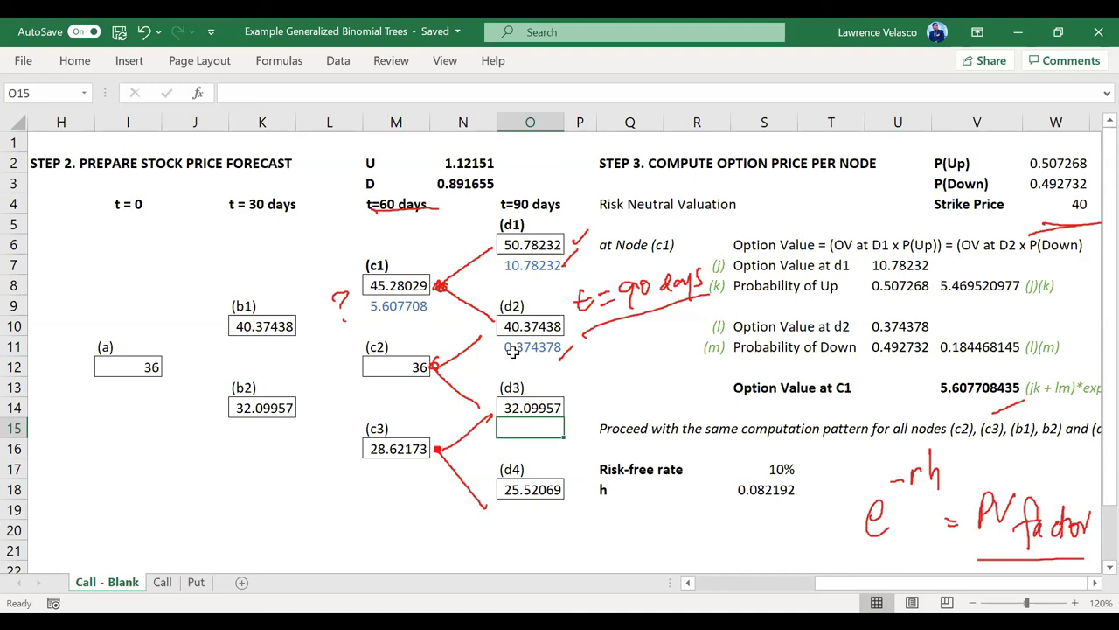
type("0")
key("Return")
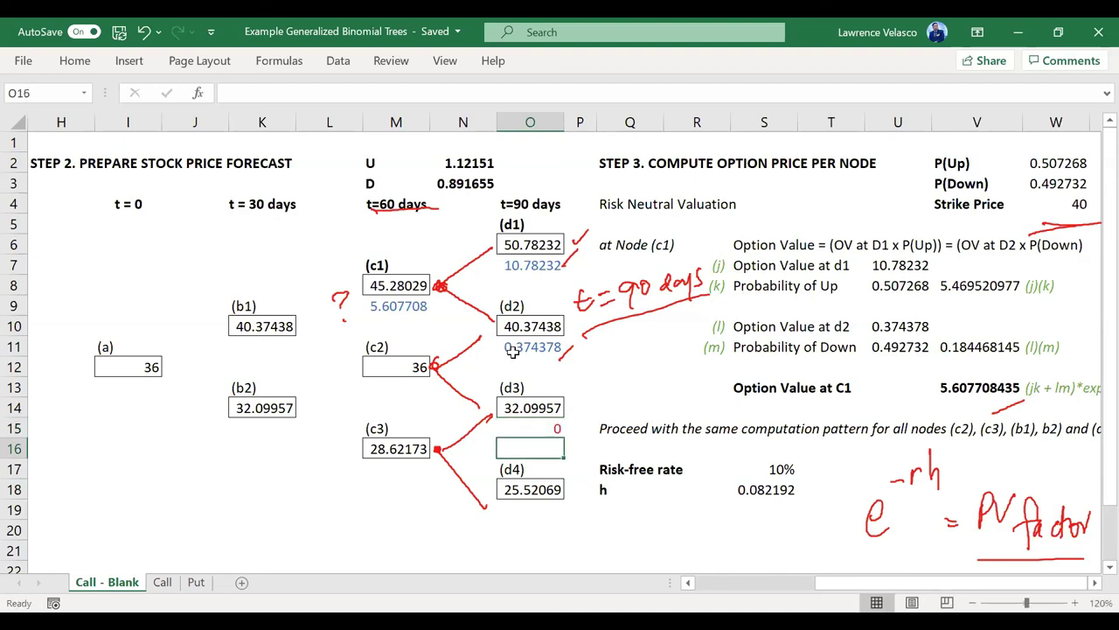
- Start the node (c2) option value formula in M13 with the (d2) option value times the probability of up, =(O11*W2)+
key("Up")
key("Up")
key("Up")
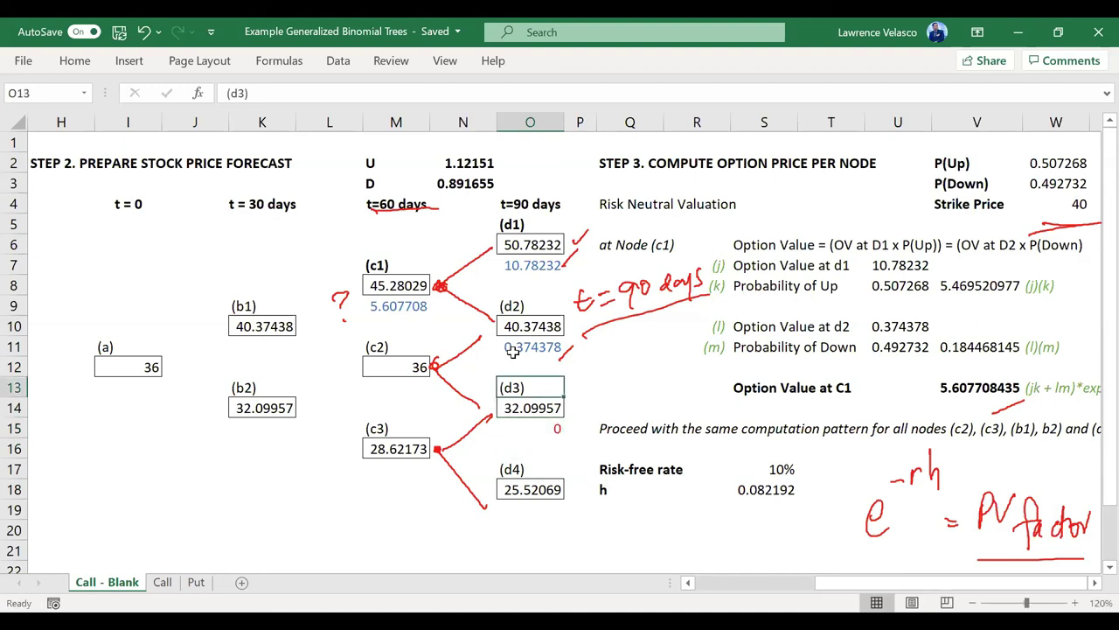
key("Left")
key("Left")
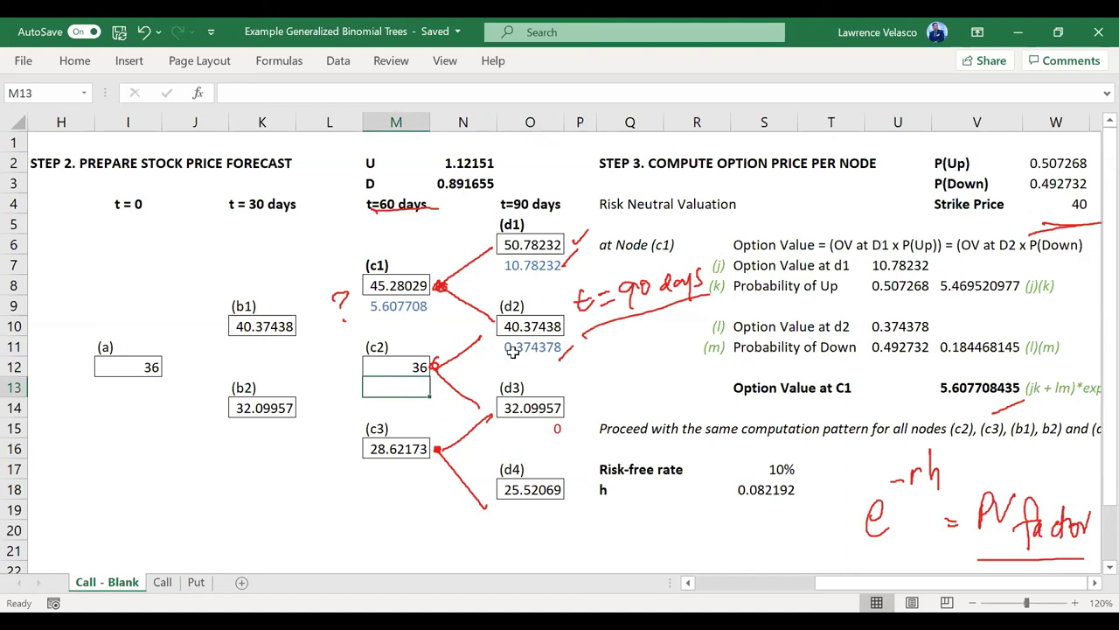
type("=(")
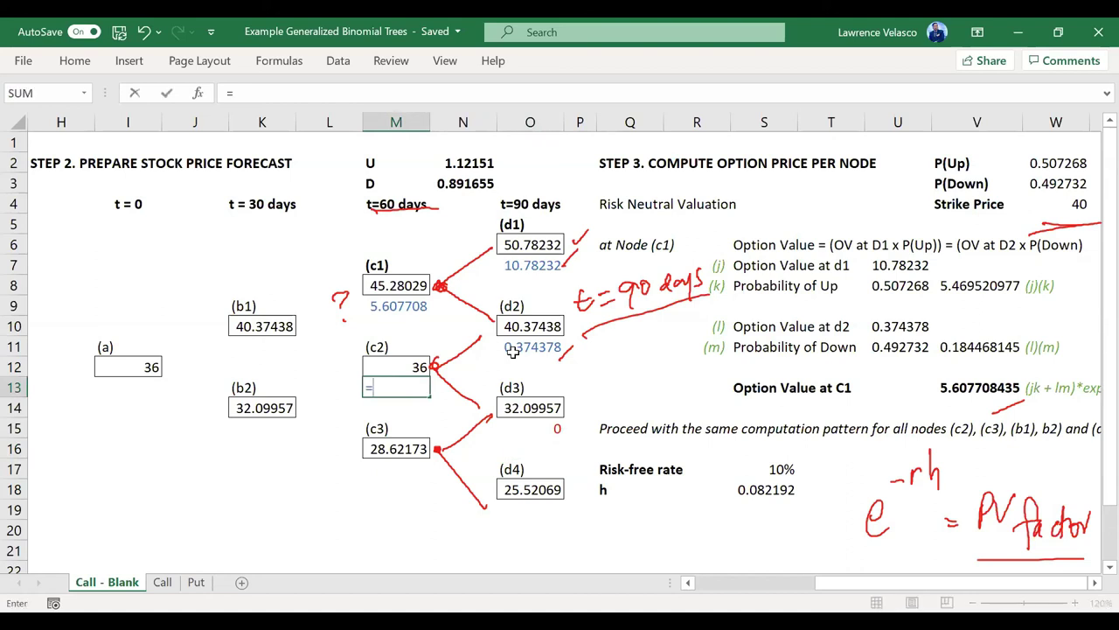
left_click(528, 348)
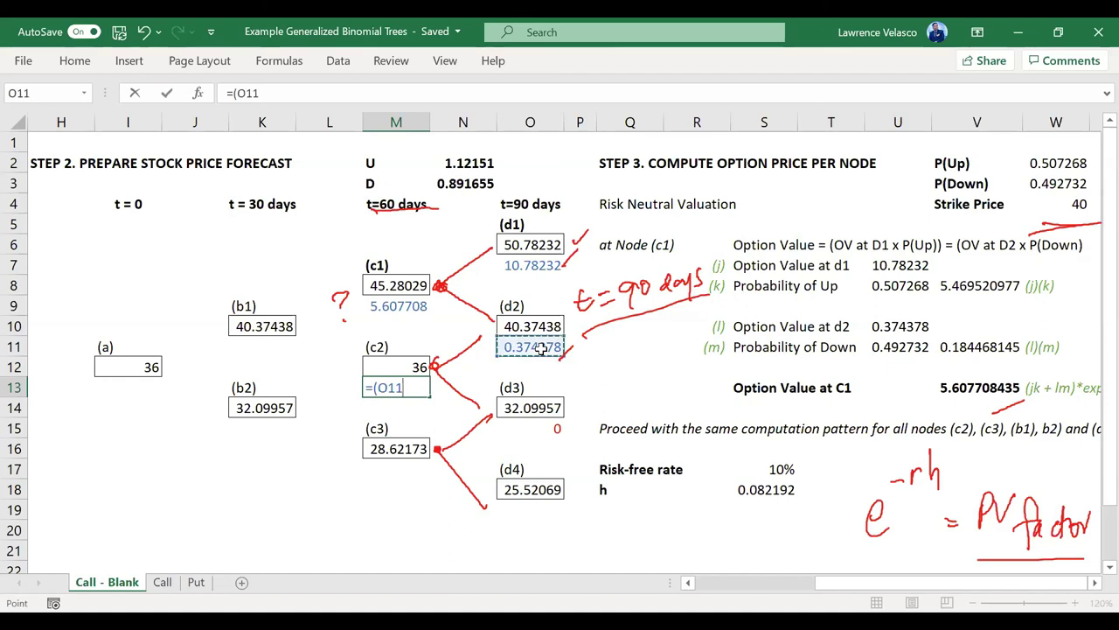
type("*")
left_click(1055, 158)
type(")+")
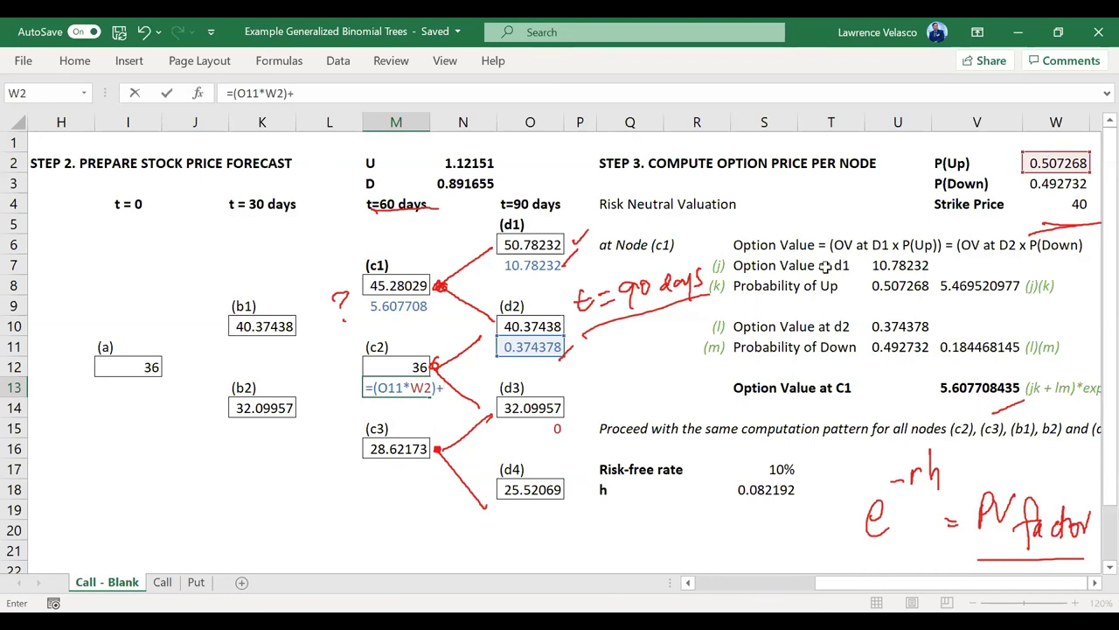
- Add the (d3) option value times the probability of down to the M13 formula as (O15*W3), with an extra closing parenthesis
type("(")
left_click(517, 407)
key("Down")
key("Down")
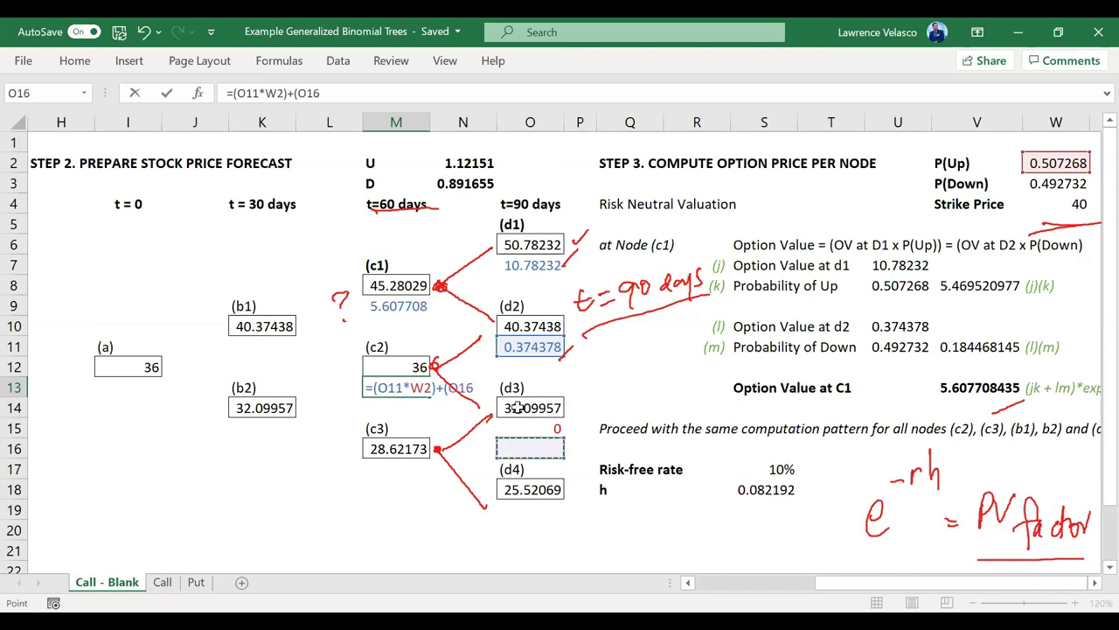
key("Up")
type("*")
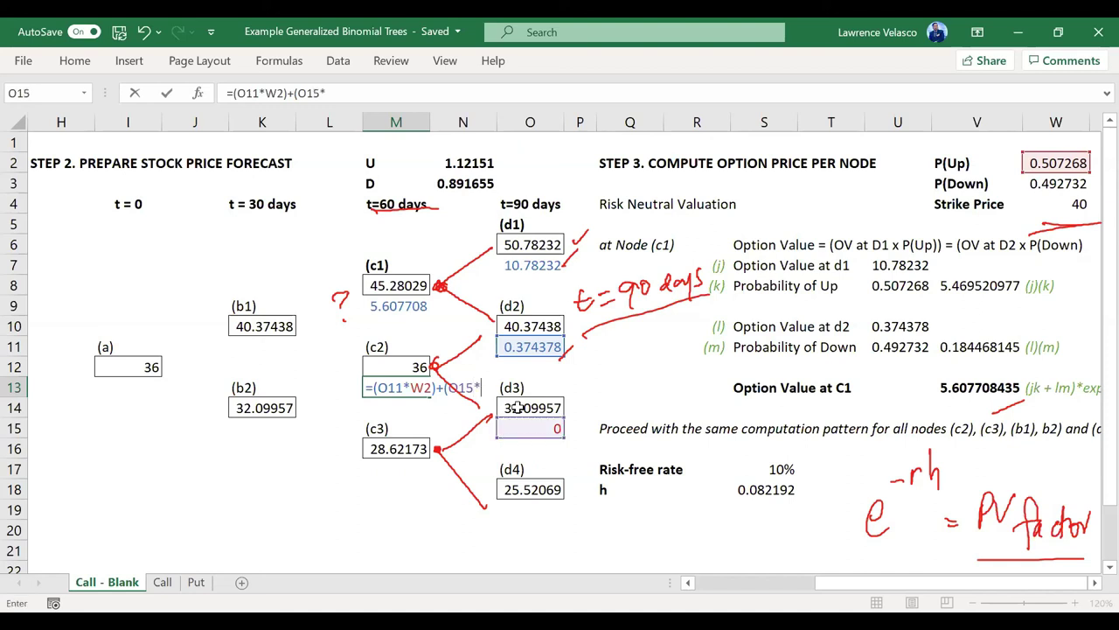
left_click(1043, 183)
type("))")
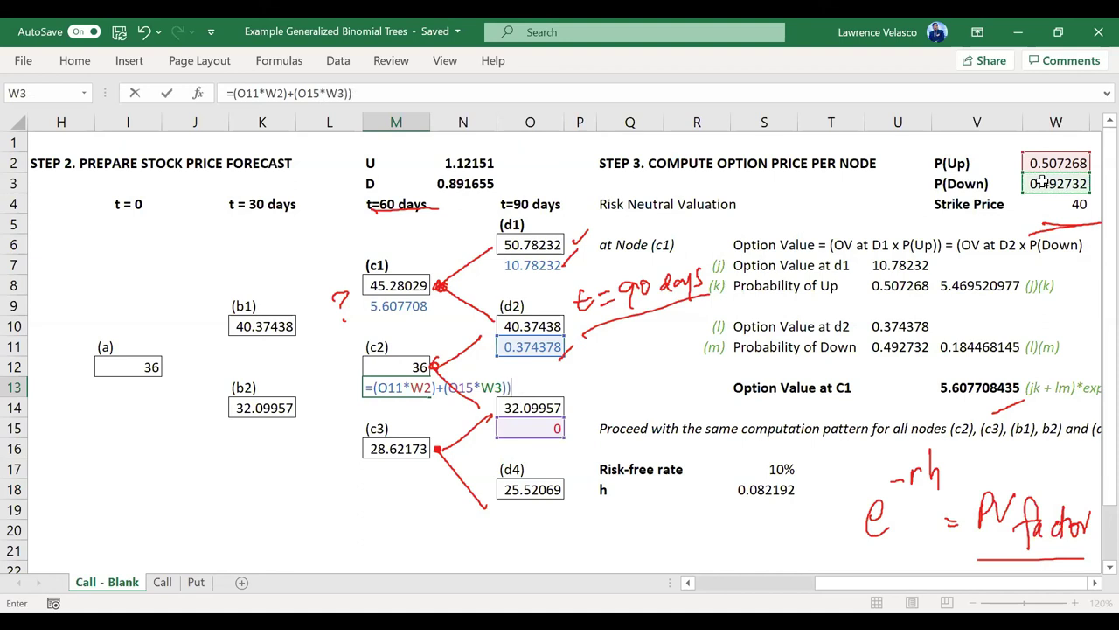
- Complete the M13 formula with the exponential discount factor and an outer opening parenthesis, as =((O11*W2)+(O15*W3))*exp(-S18*S18)
type("*ex")
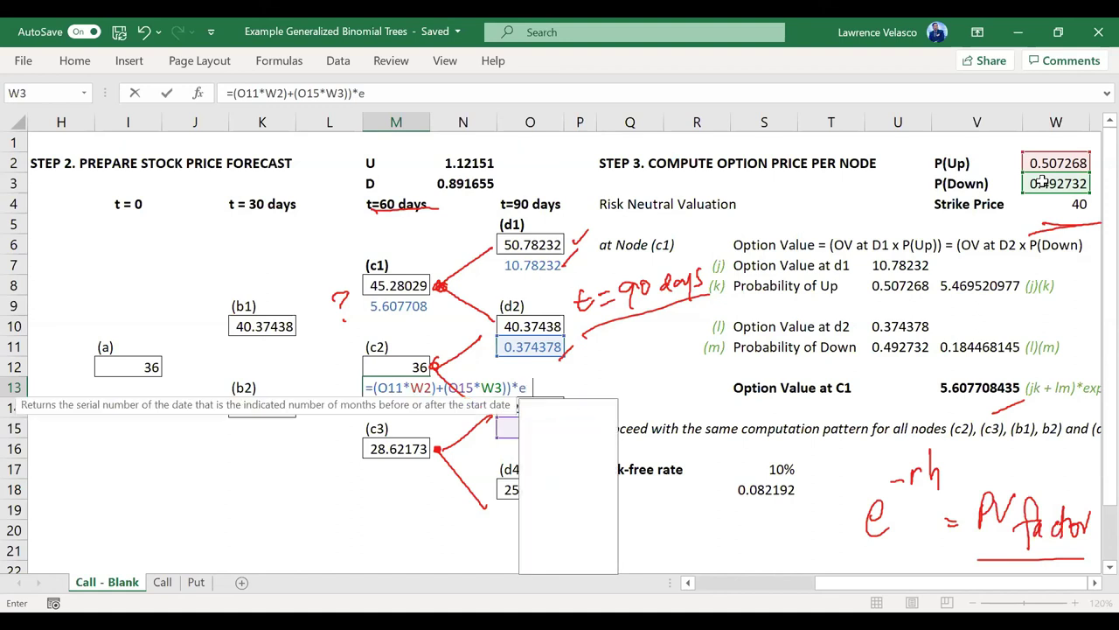
type("p(")
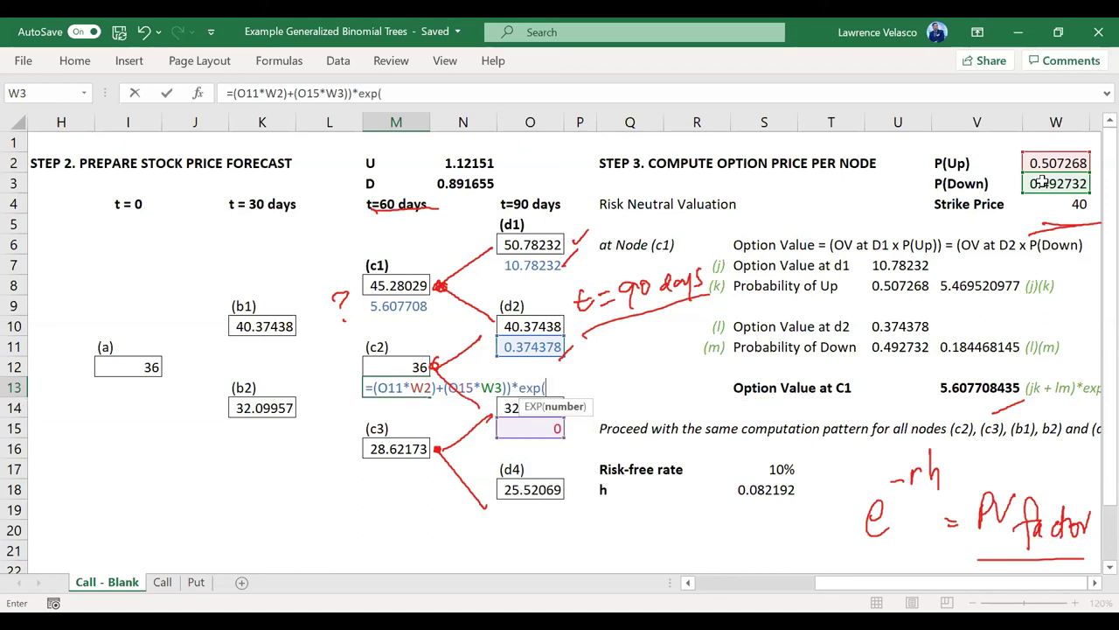
type("-")
left_click(770, 483)
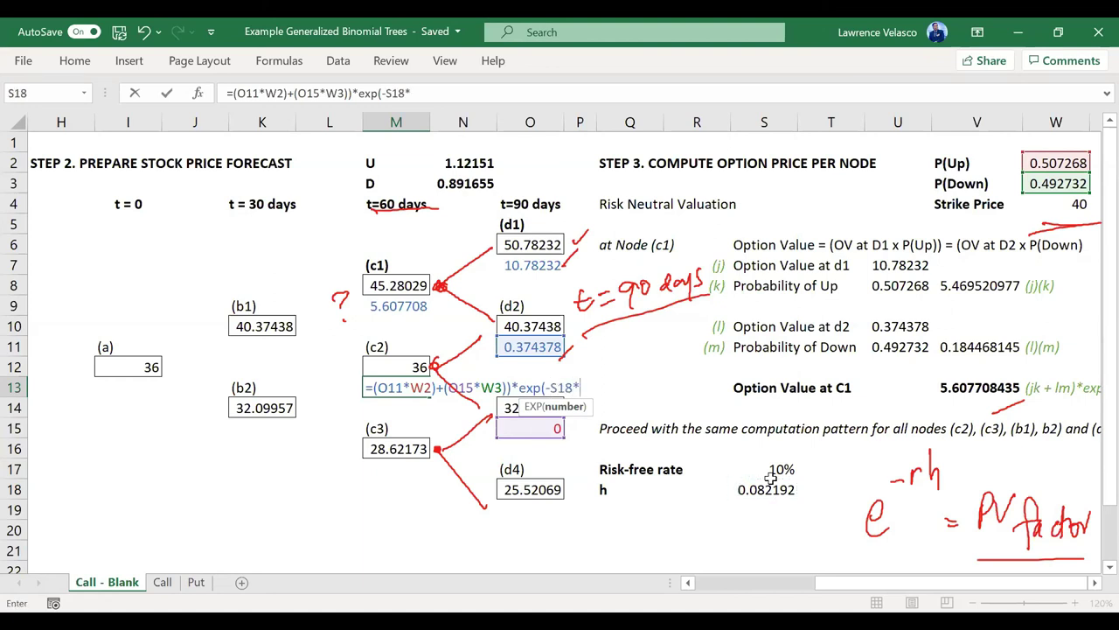
type("*")
left_click(754, 485)
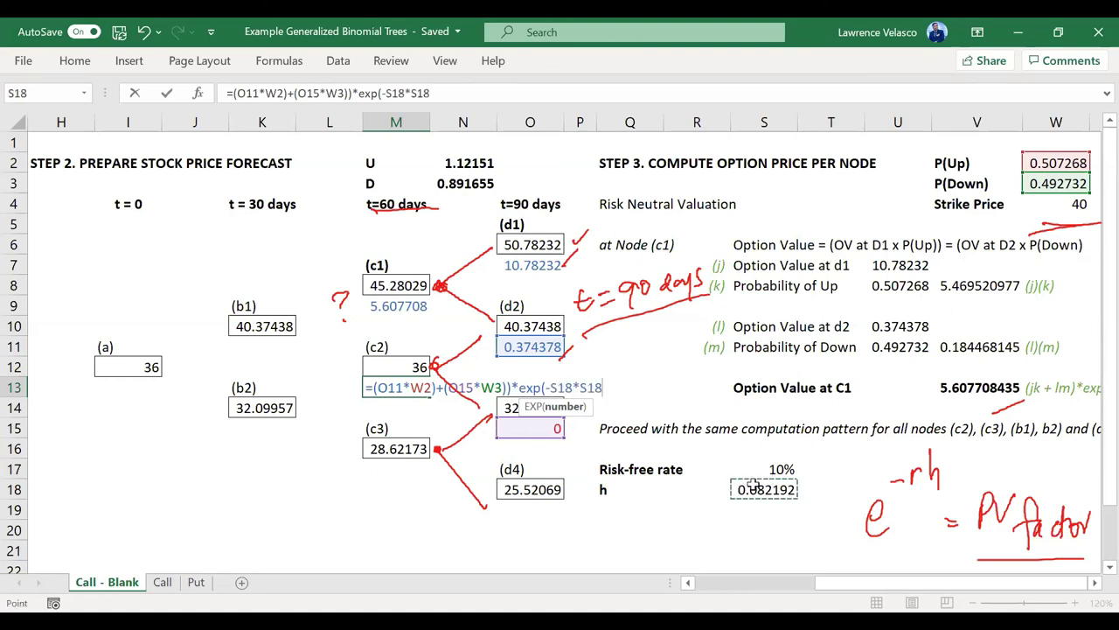
type(")")
left_click(230, 93)
type("(")
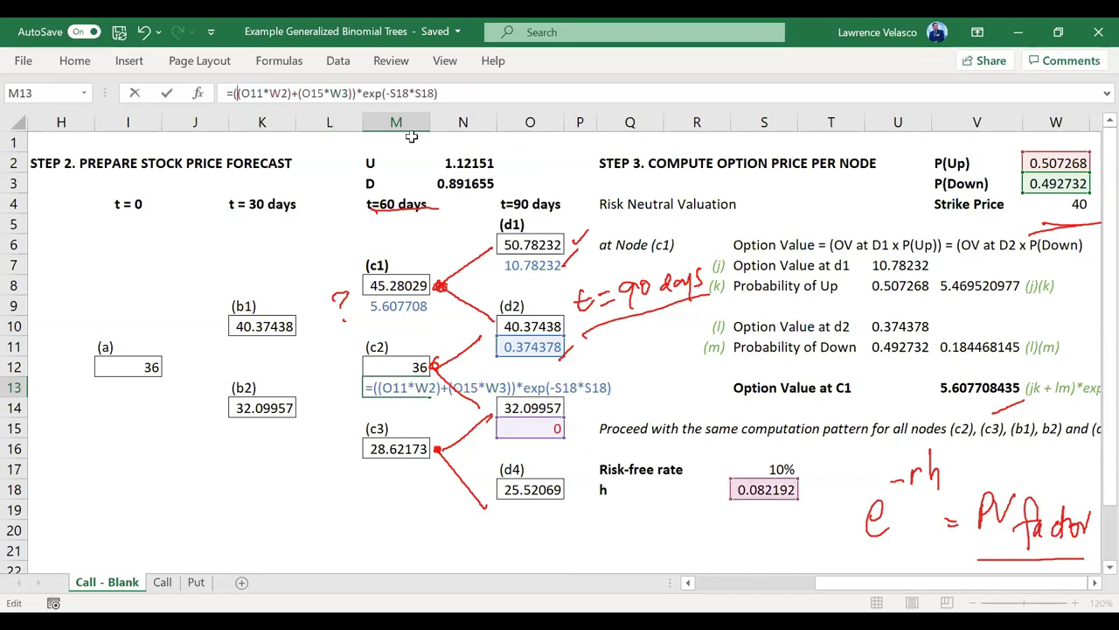
key("Return")
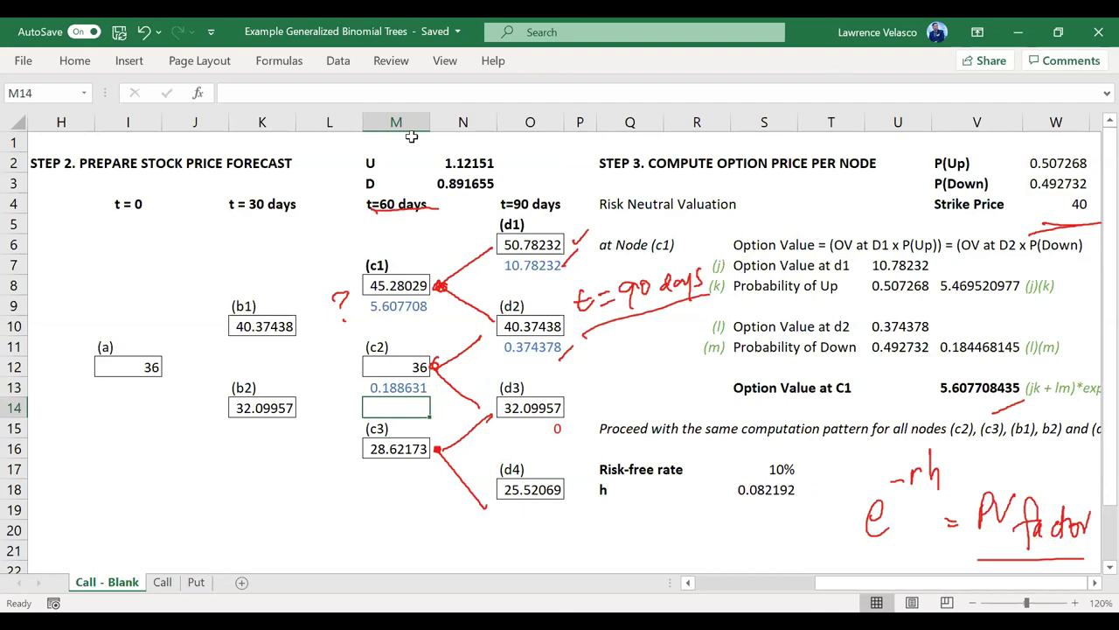
key("ctrl+z")
- Enter 0 as the option value under node (d4) in O19
left_click(536, 505)
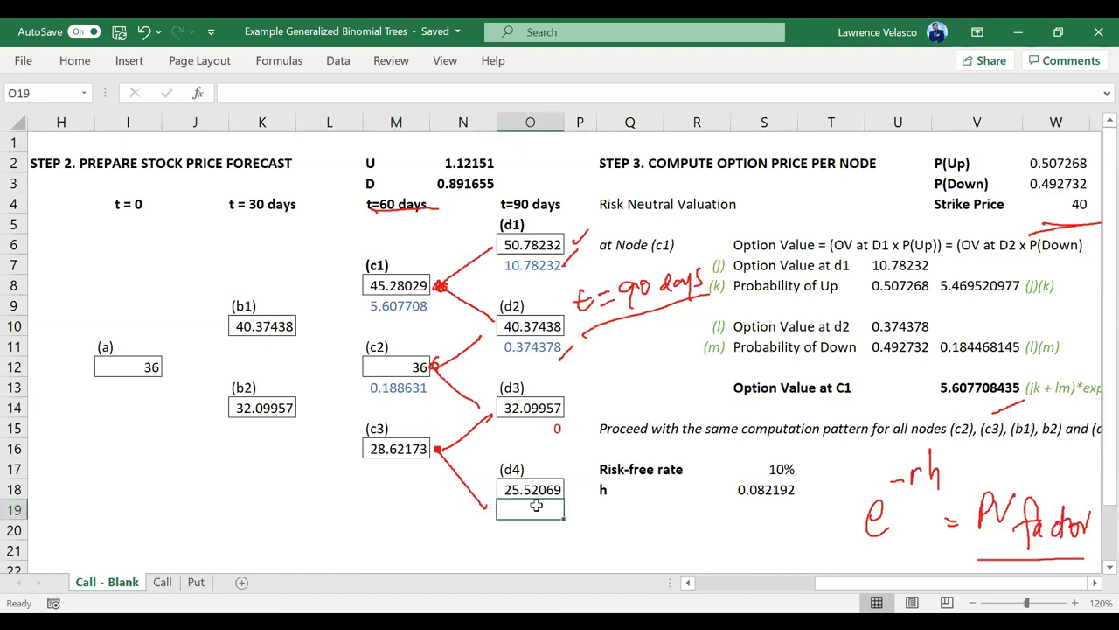
key("Up")
key("Down")
key("Up")
key("Down")
key("Up")
key("Down")
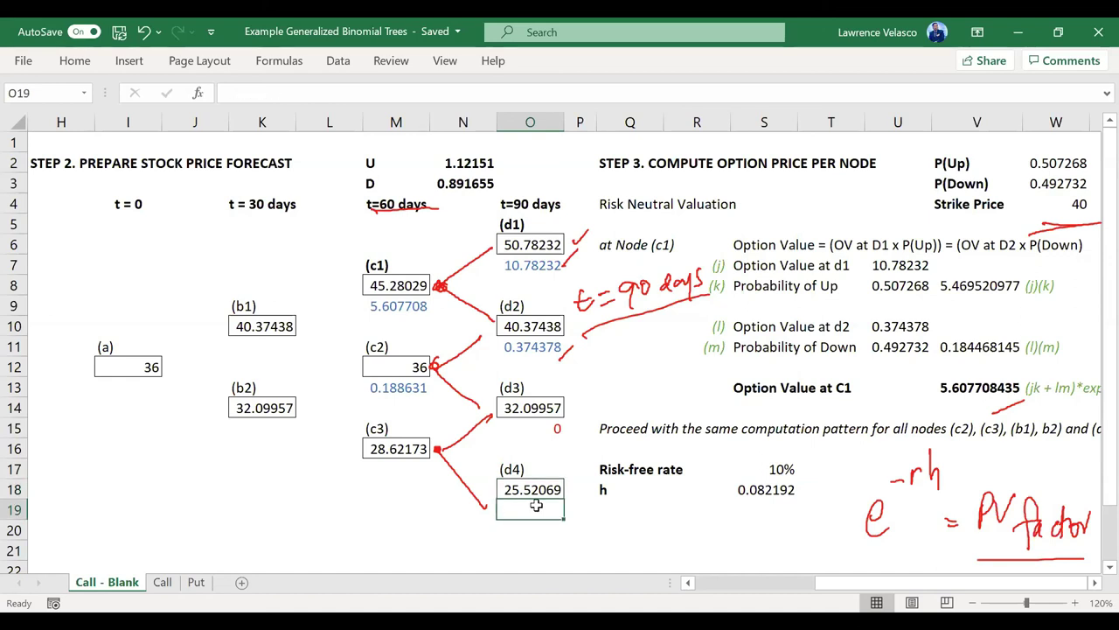
type("0")
key("Return")
- Mark the (d3) and (d4) option values with red ticks and enter 0 as the node (c3) option value in M17
key("Up")
key("Up")
key("Up")
key("Up")
key("Left")
key("Left")
key("Down")
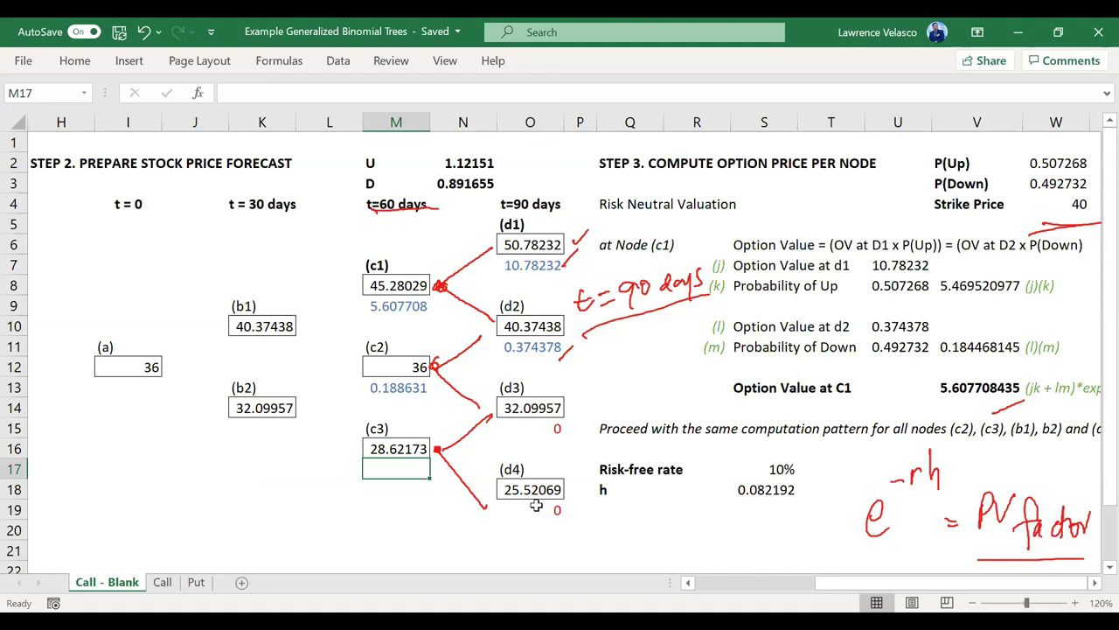
left_click_drag(586, 421, 574, 434)
left_click_drag(584, 503, 573, 515)
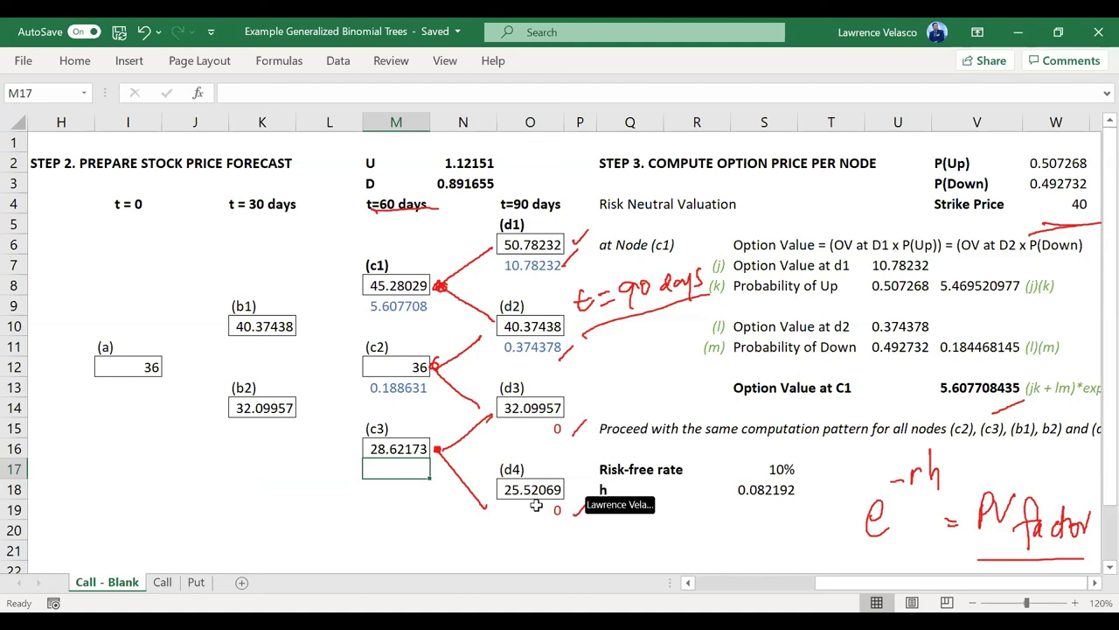
type("0")
key("Return")
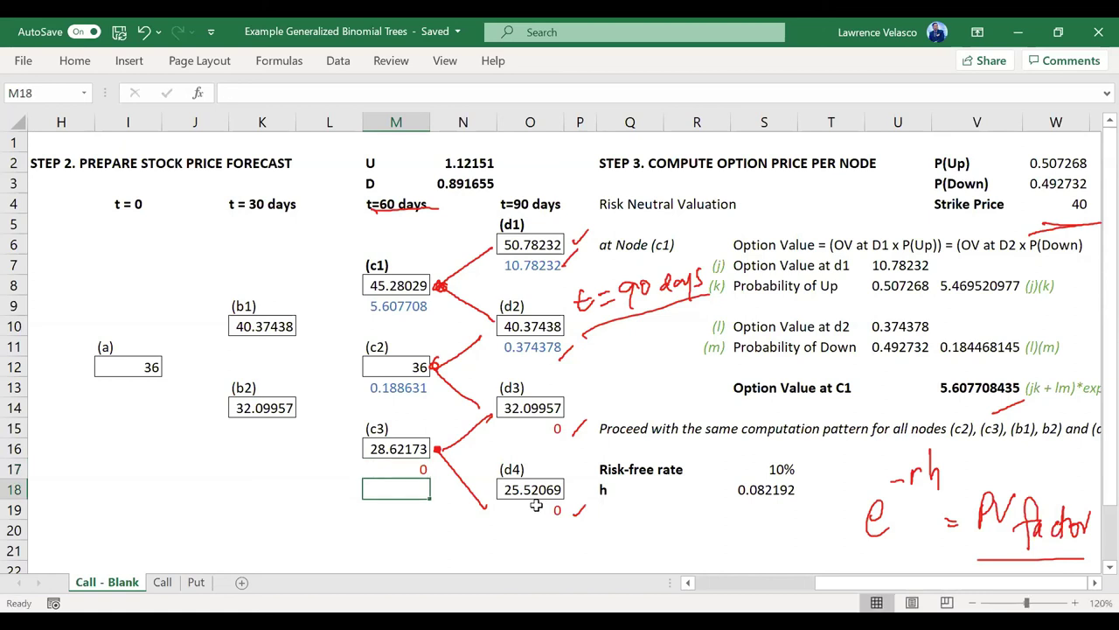
- Draw a red tick beside the node (c1) option value
key("Up")
key("Up")
key("Up")
key("Up")
key("Up")
key("Up")
key("Up")
key("Up")
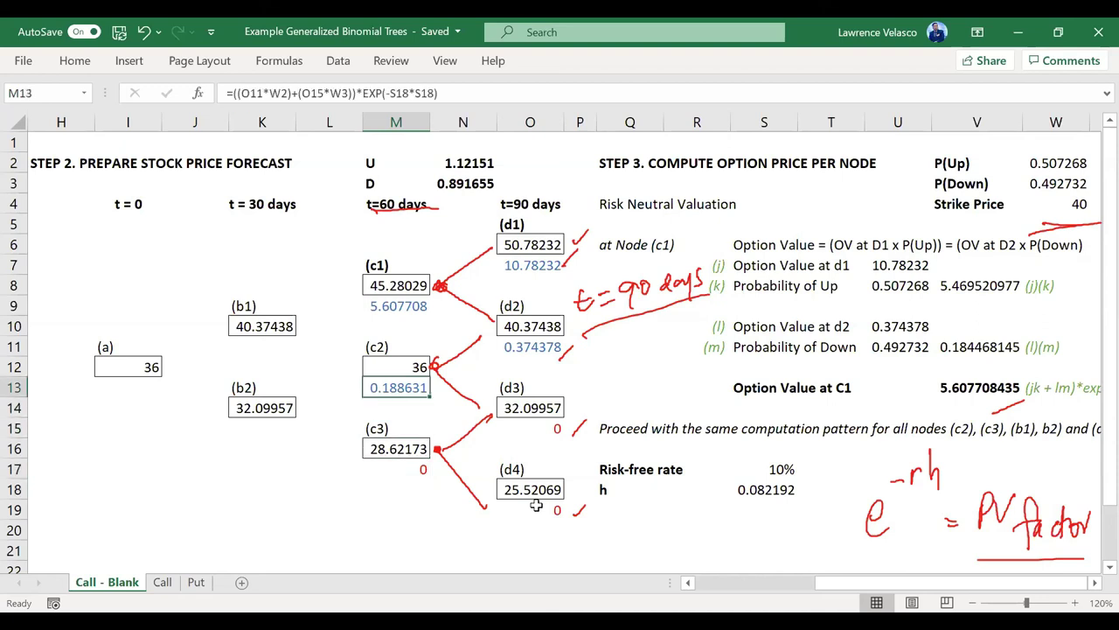
left_click_drag(433, 308, 443, 300)
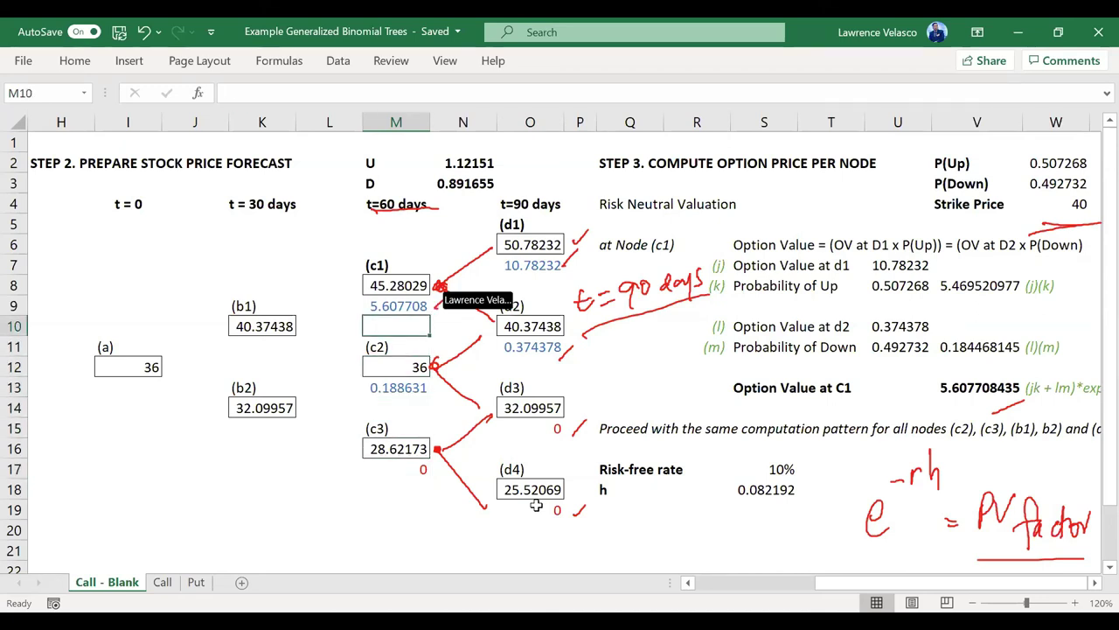
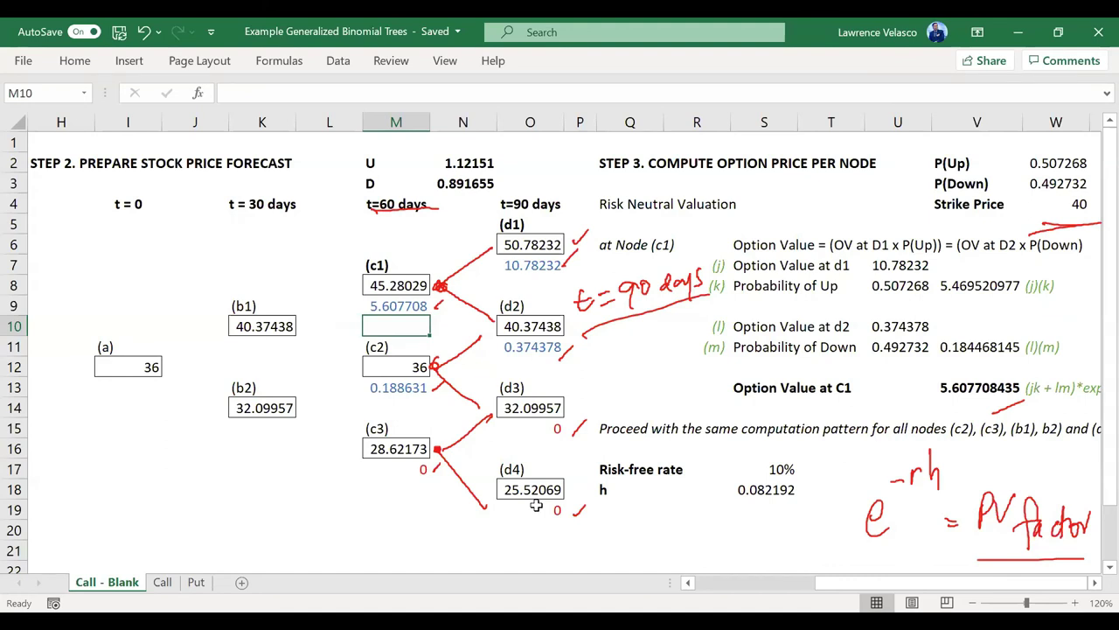
- Start the node (b1) option value formula in K11 with the (c1) option value times the probability of up, =((M9*W2)+(
left_click(260, 341)
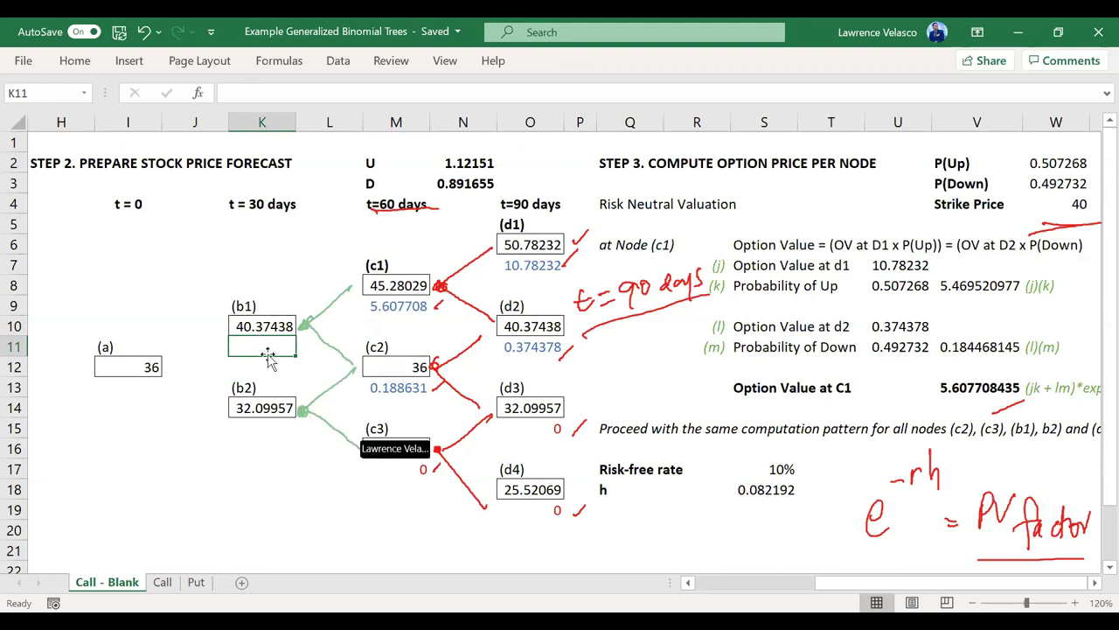
type("=")
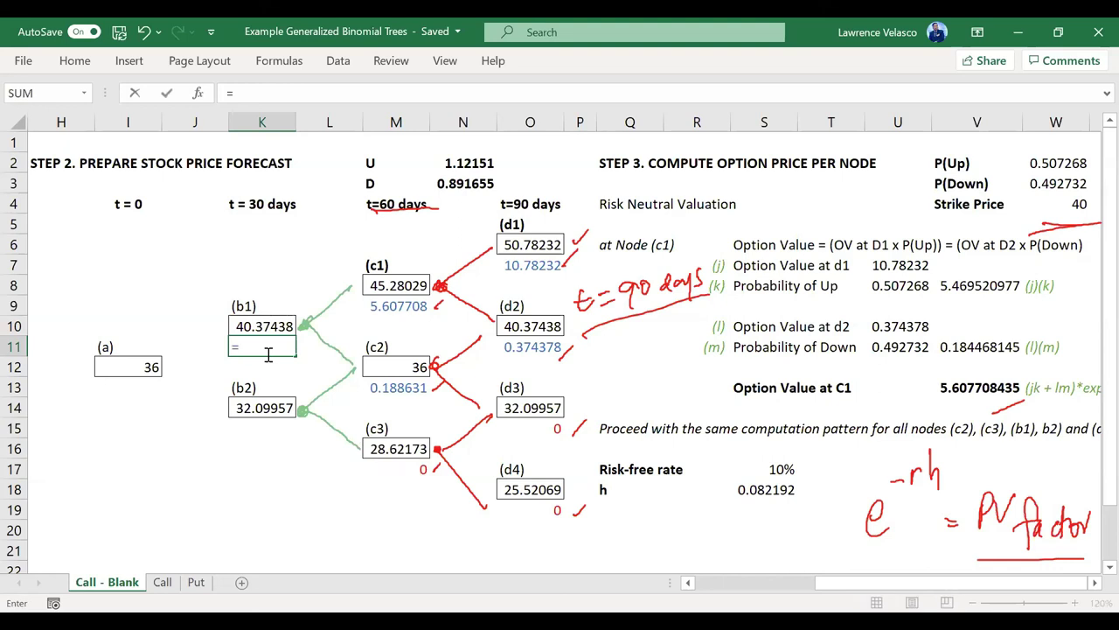
type("((")
left_click(397, 307)
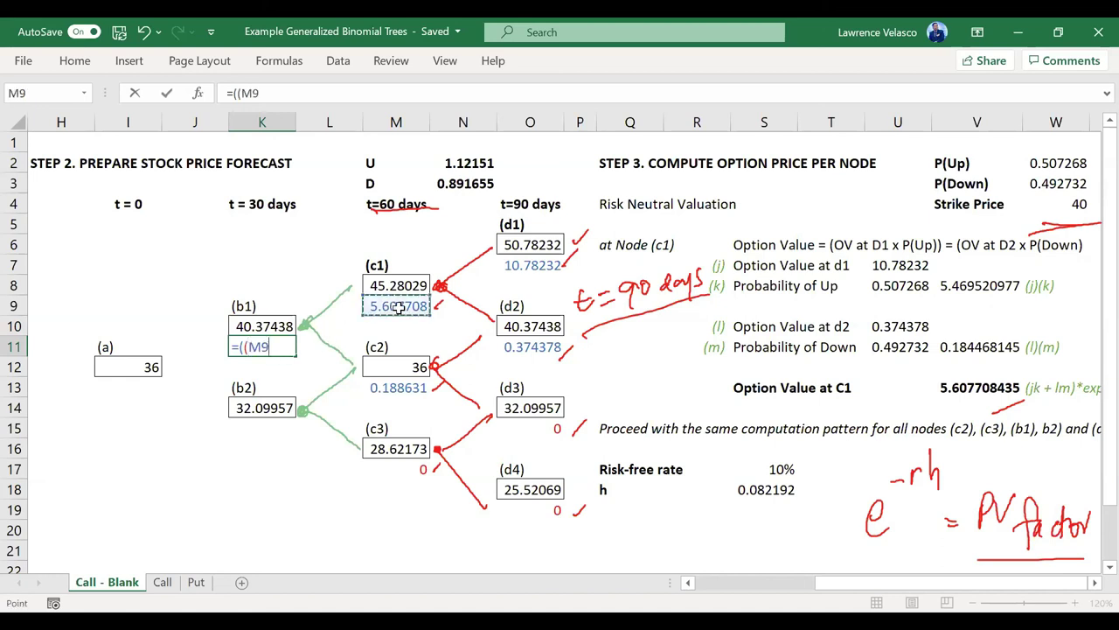
type("*")
left_click(1032, 160)
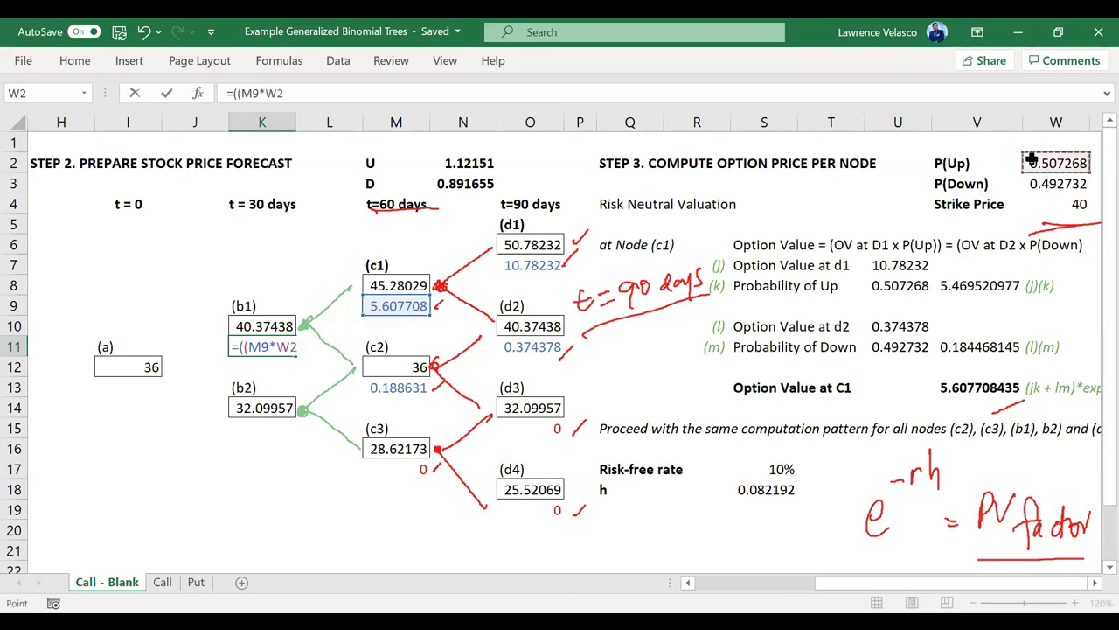
type(")+(")
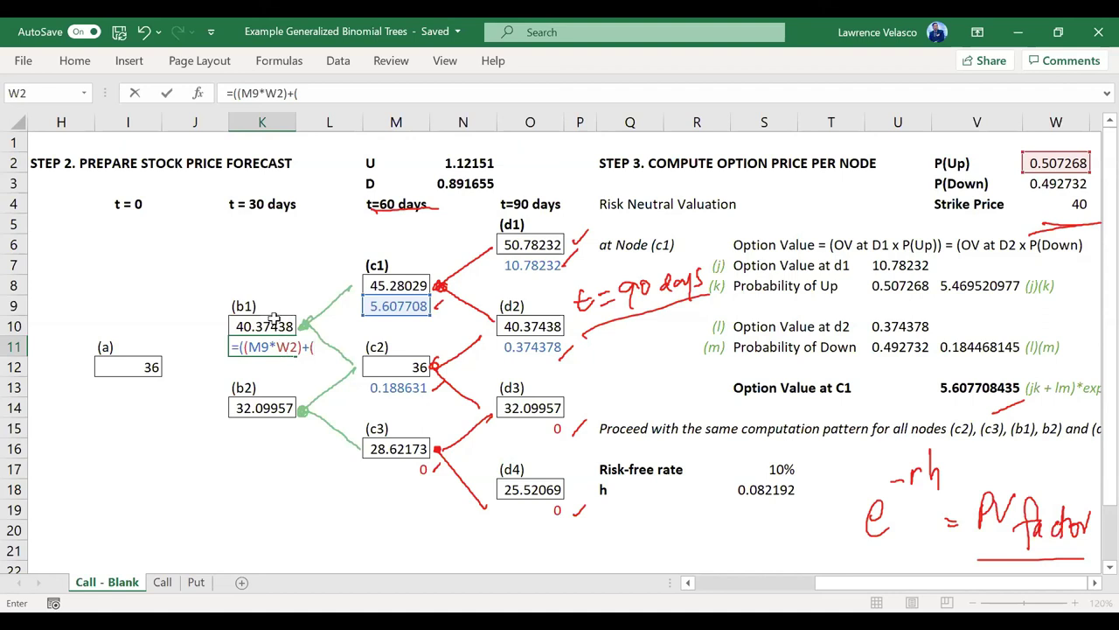
- Add the (c2) option value times the probability of down to the K11 formula as M13*W3, closing both parentheses
left_click(410, 387)
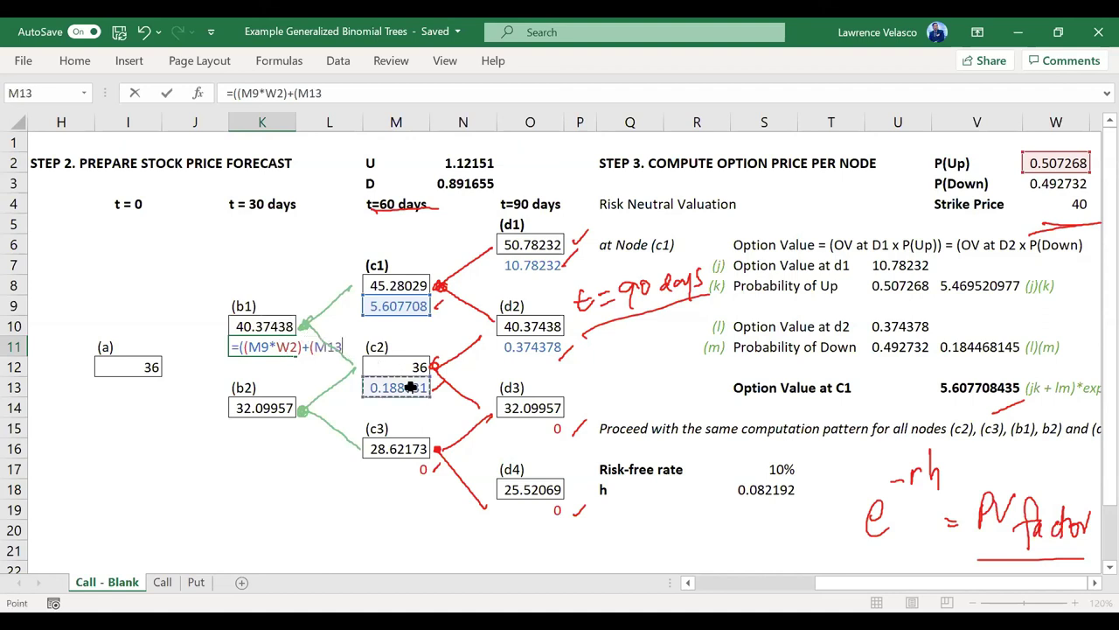
type("*")
left_click(1036, 184)
type("))")
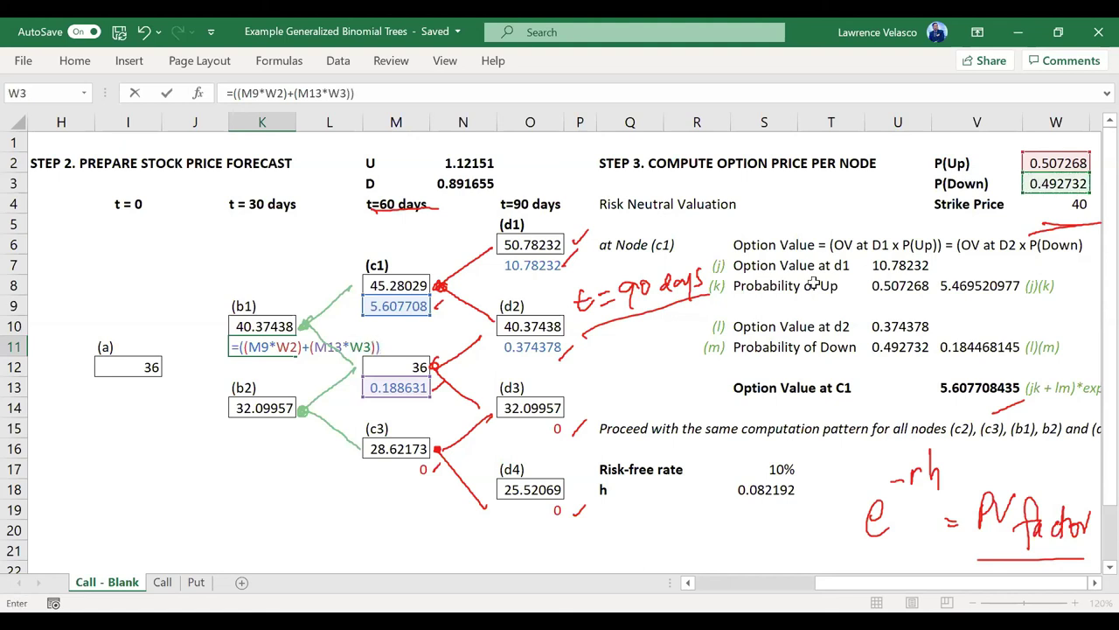
- Complete the K11 formula by multiplying by the discount factor exp(-S17*S18), using the risk-free rate and h
type("*(e")
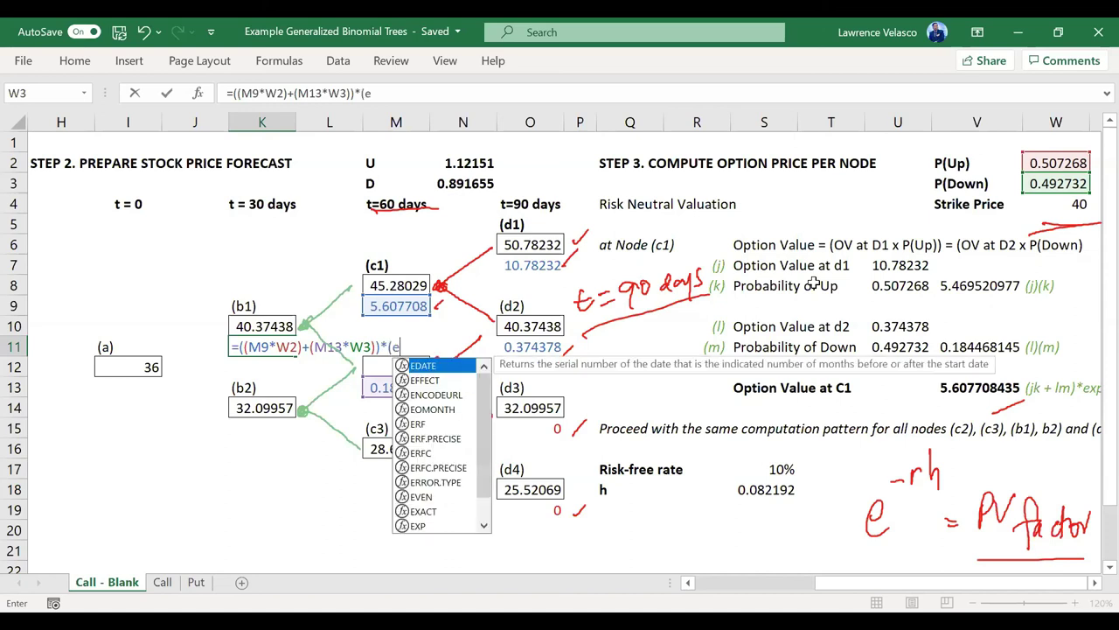
type("xp")
key("BackSpace")
key("BackSpace")
key("BackSpace")
key("BackSpace")
type("e")
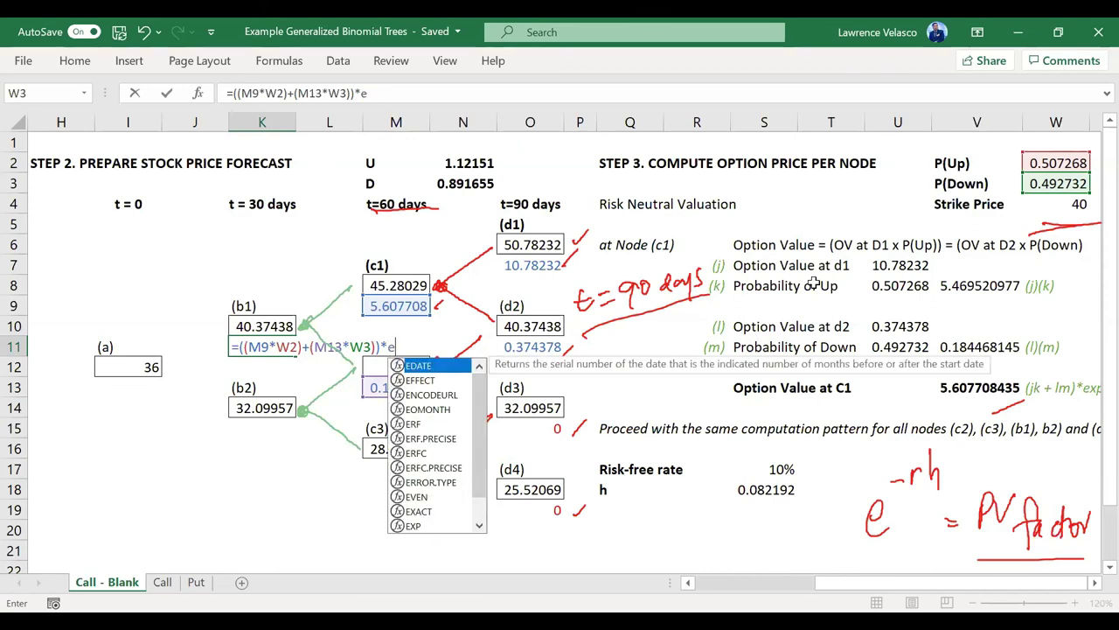
type("xp(-")
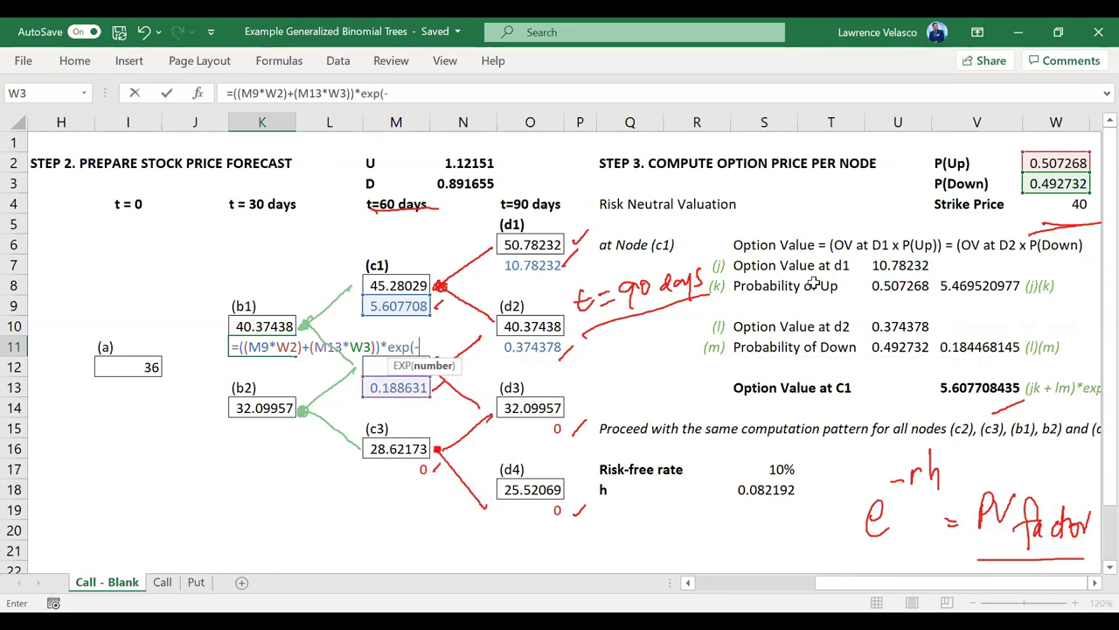
left_click(749, 470)
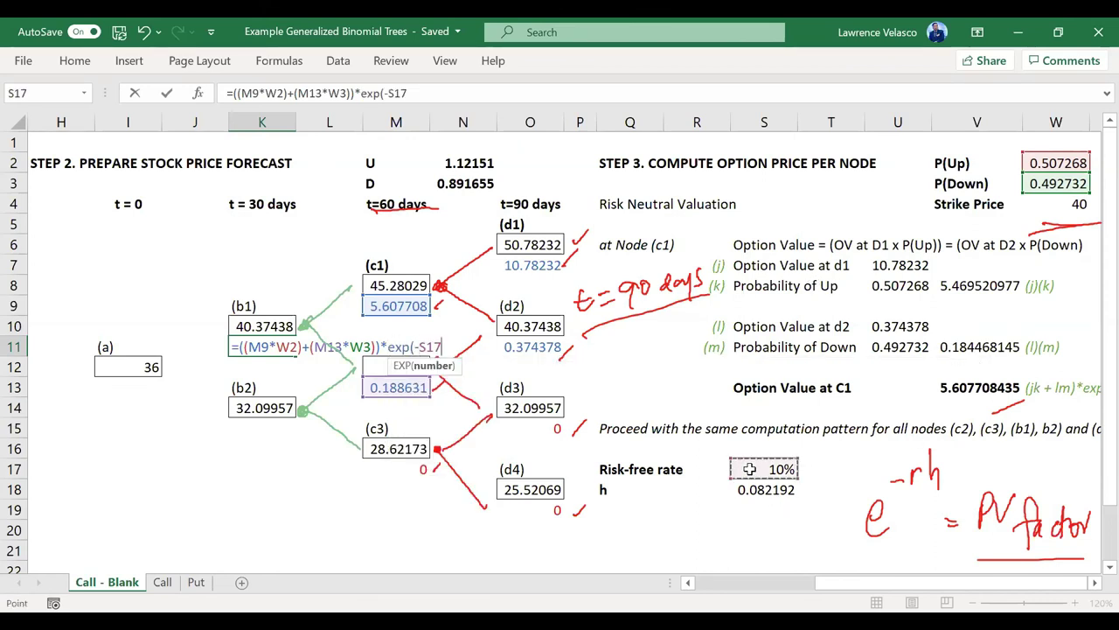
type("*")
left_click(763, 487)
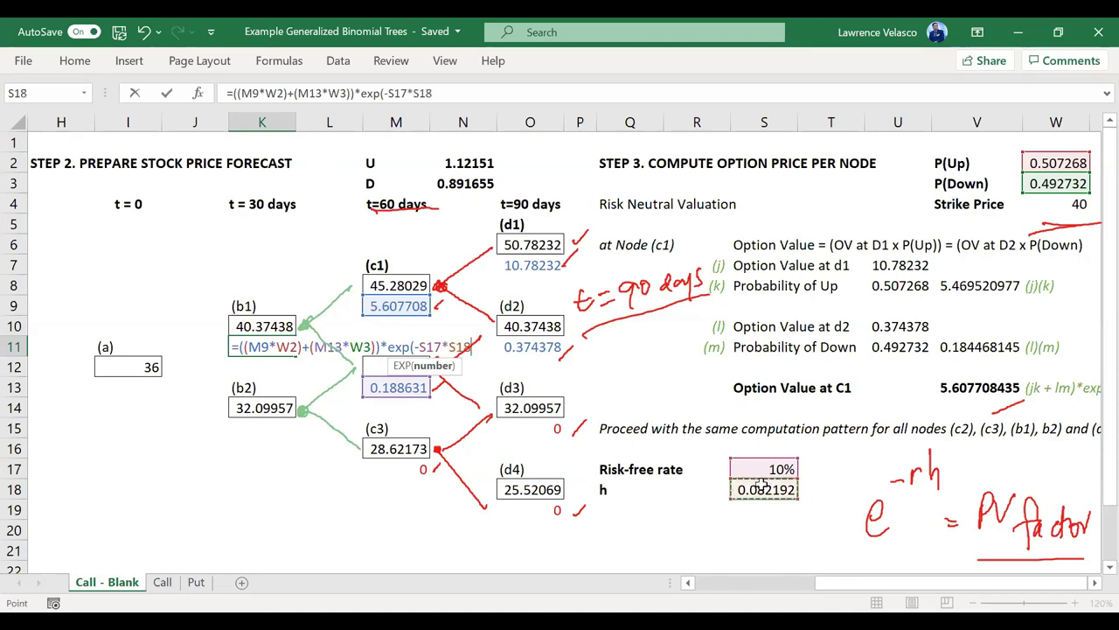
type(")")
key("Return")
key("Up")
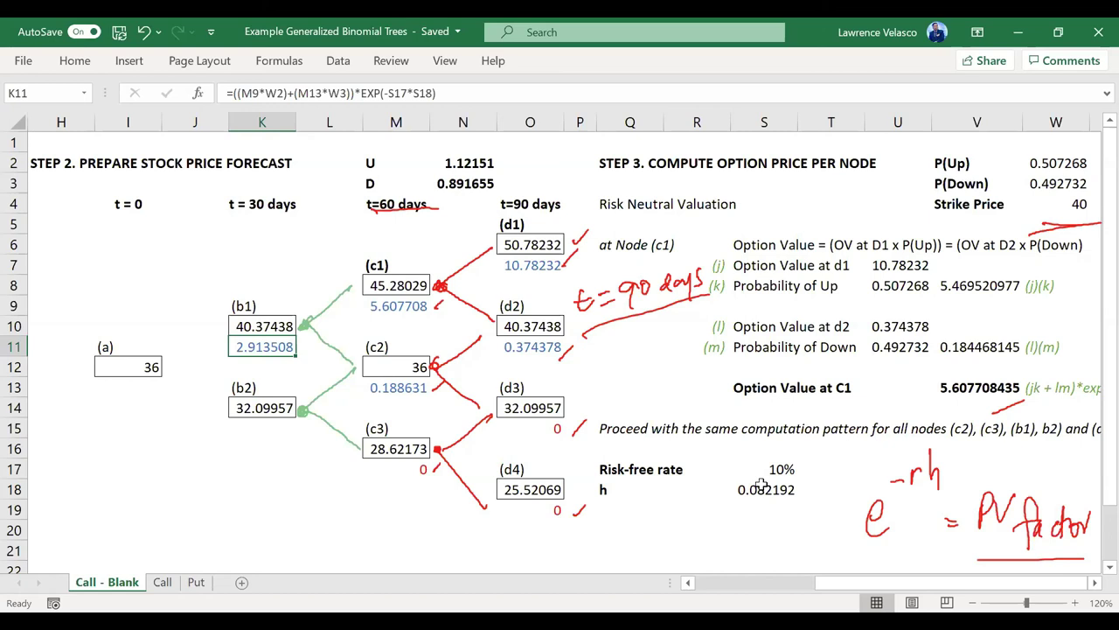
- Start the node (b2) option value formula in K15 with the (c2) option value times the probability of up, =((M13*W2)+
key("Down")
key("Down")
key("Down")
key("Down")
key("Up")
key("Down")
type("=((")
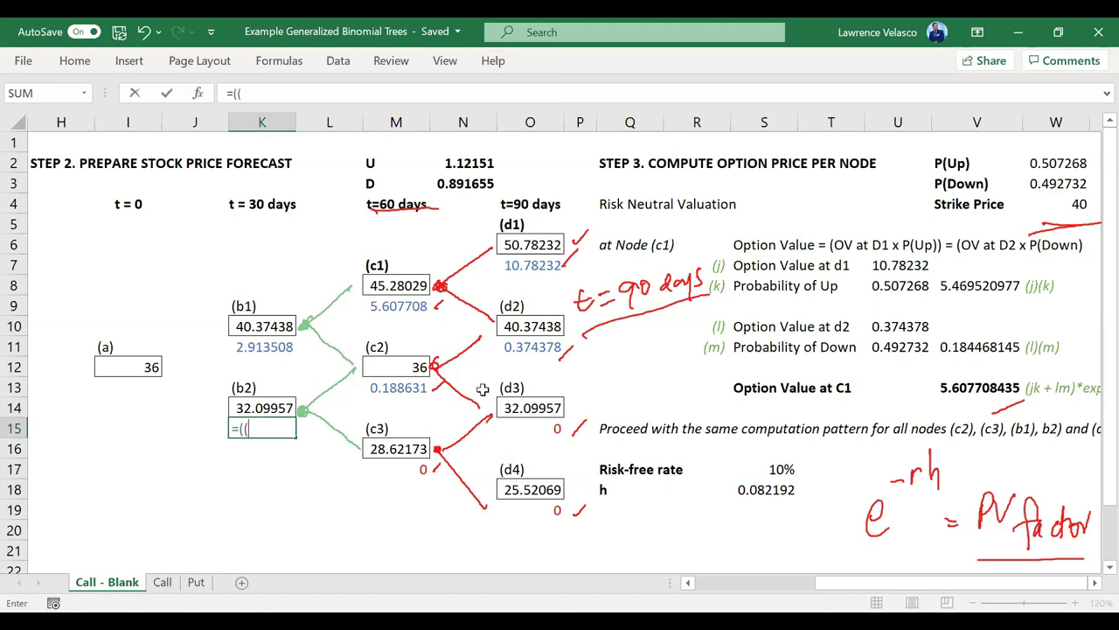
left_click(421, 386)
type("8")
key("BackSpace")
type("*")
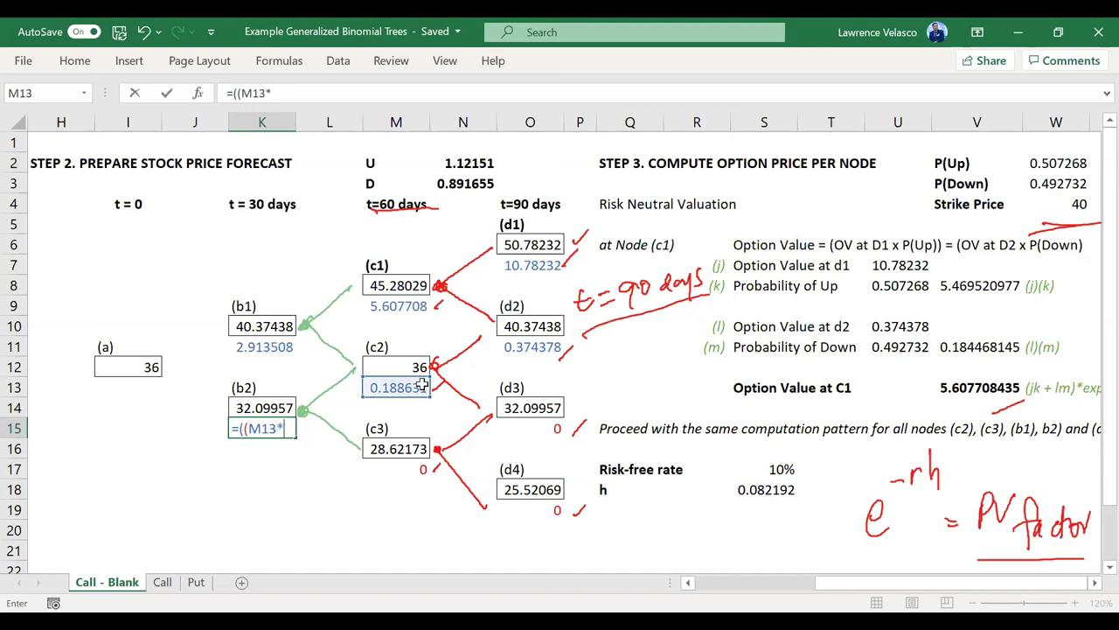
left_click(1052, 163)
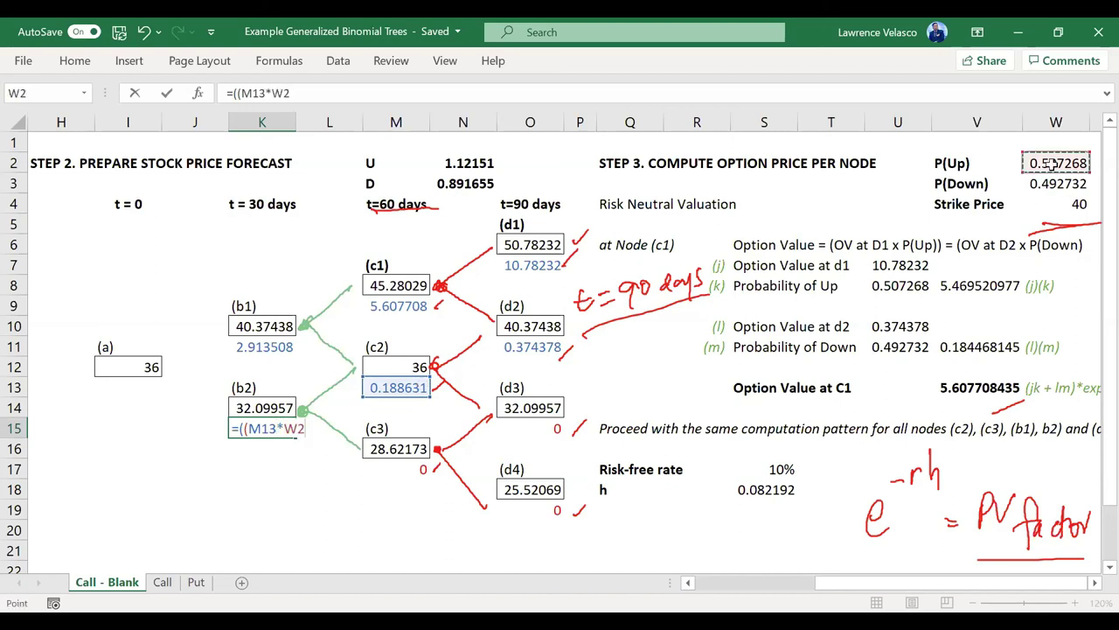
type(")+")
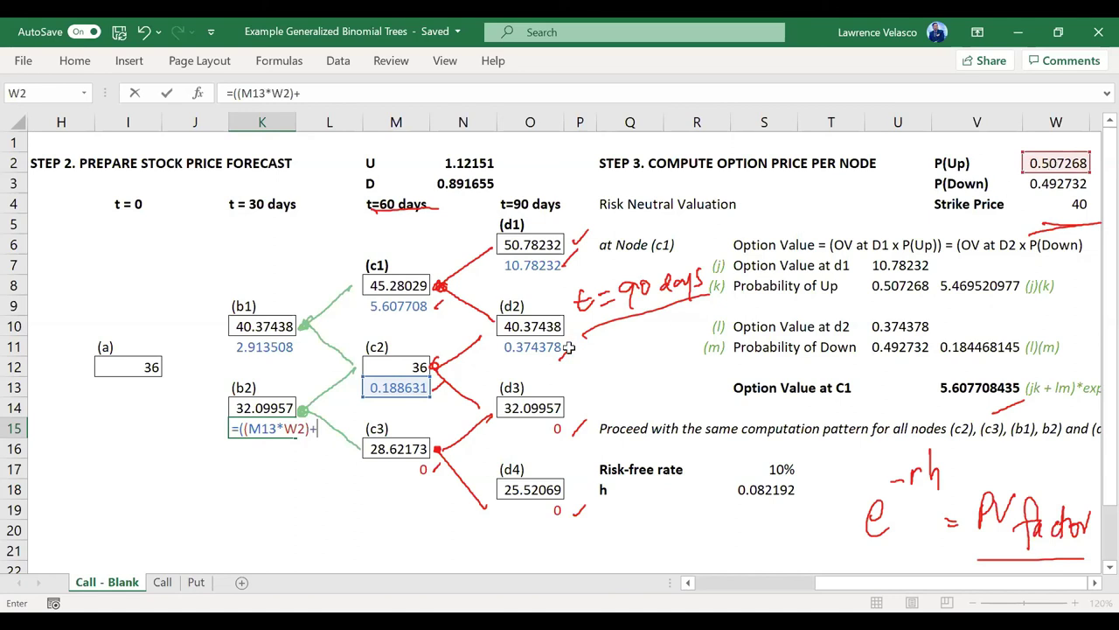
- Add the (c3) option value times the probability of down to the K15 formula as (M17*W3)
left_click(400, 469)
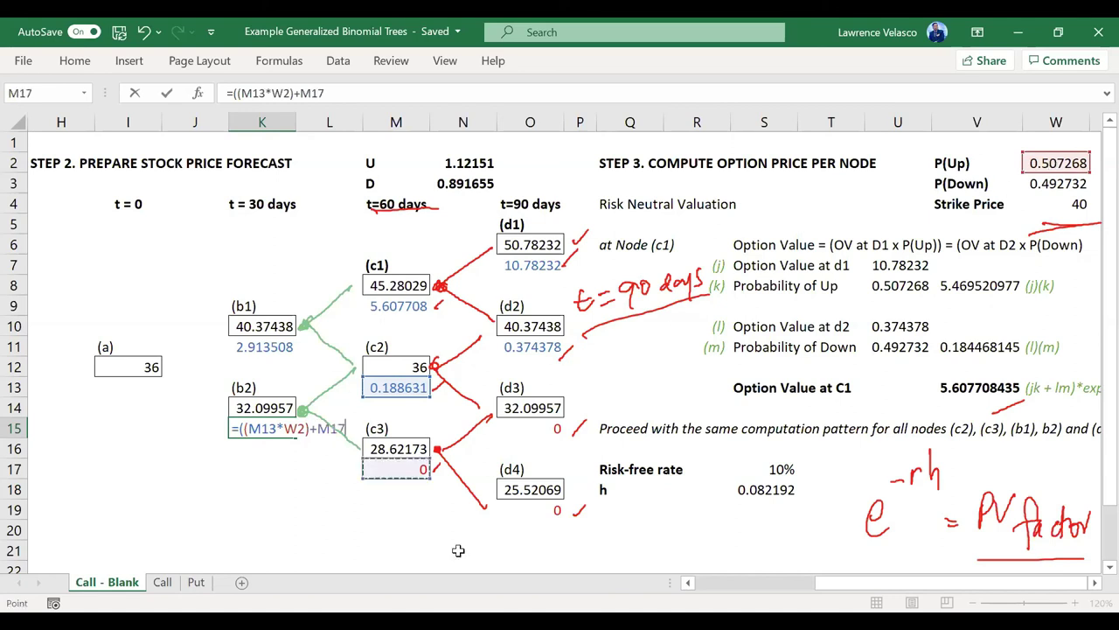
key("BackSpace")
key("BackSpace")
key("BackSpace")
type("(")
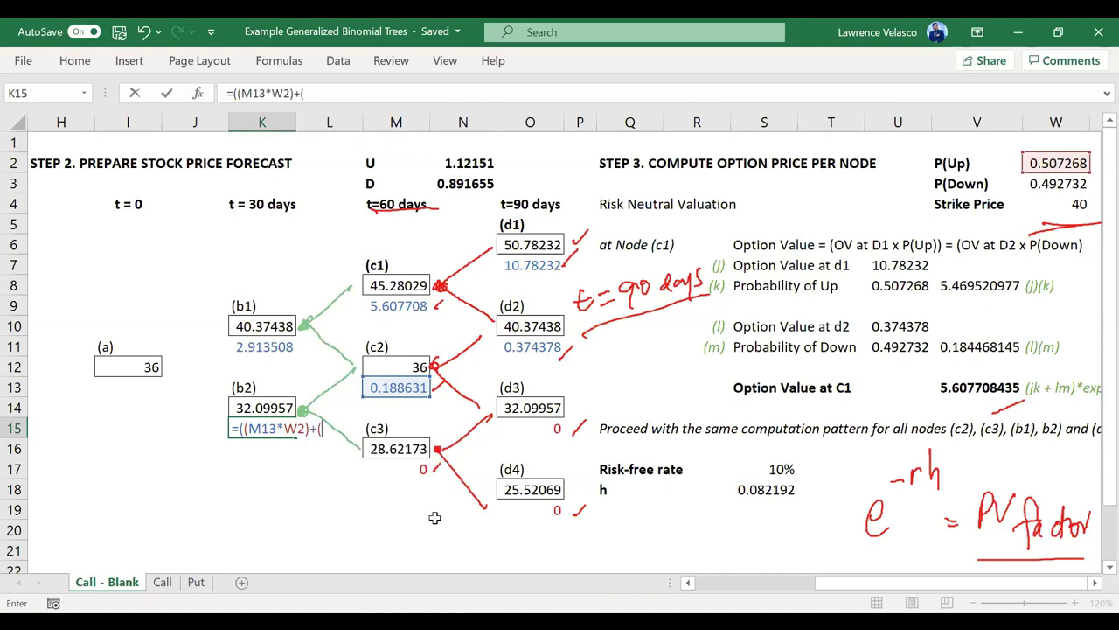
left_click(398, 469)
type("*")
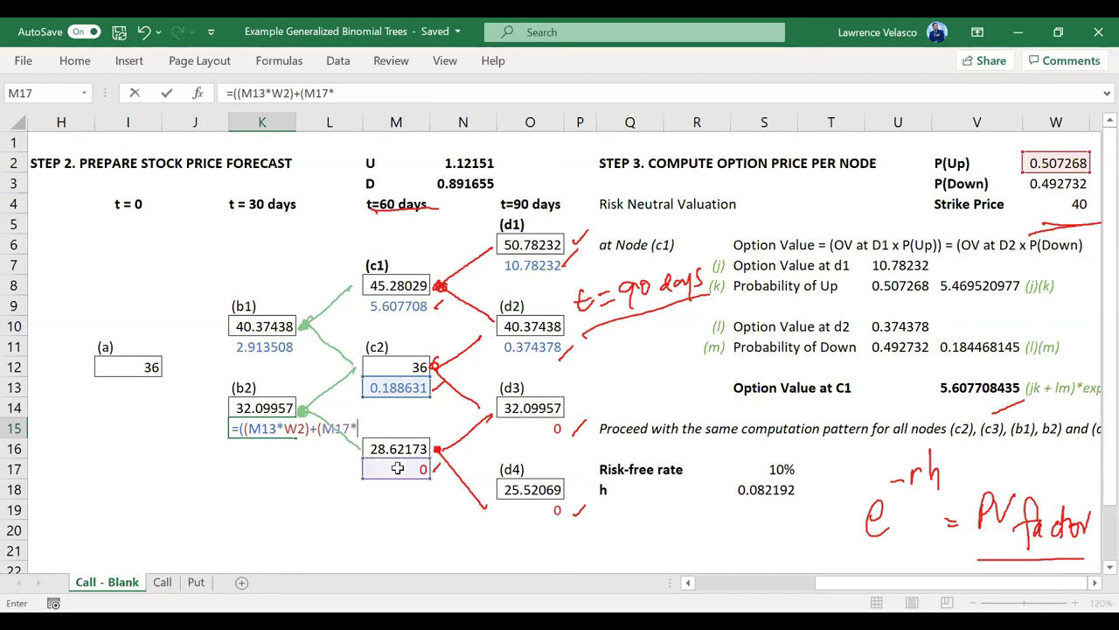
left_click(1052, 193)
type(")")
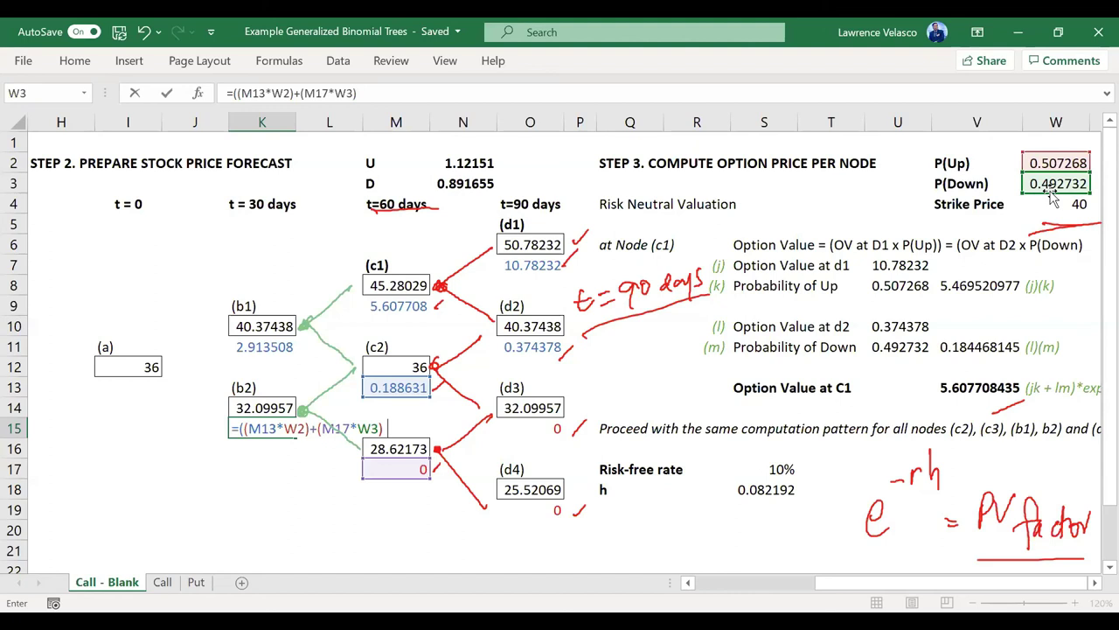
- Complete the K15 formula by closing the outer parenthesis and multiplying by the discount factor exp(-S17*S18)
type("*exp(-")
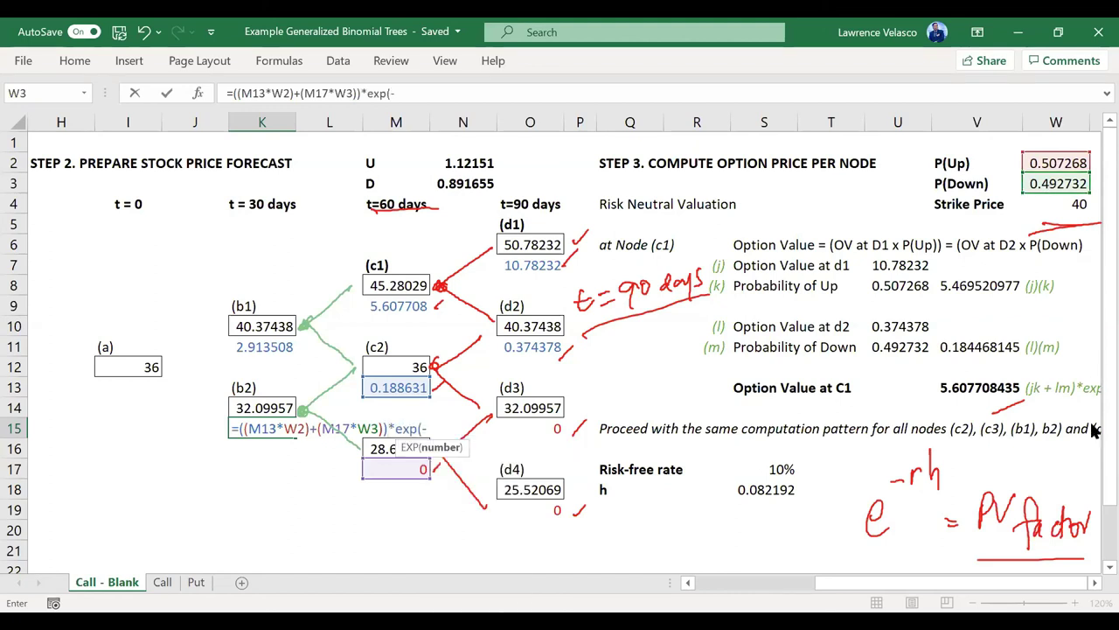
left_click(757, 472)
type("*")
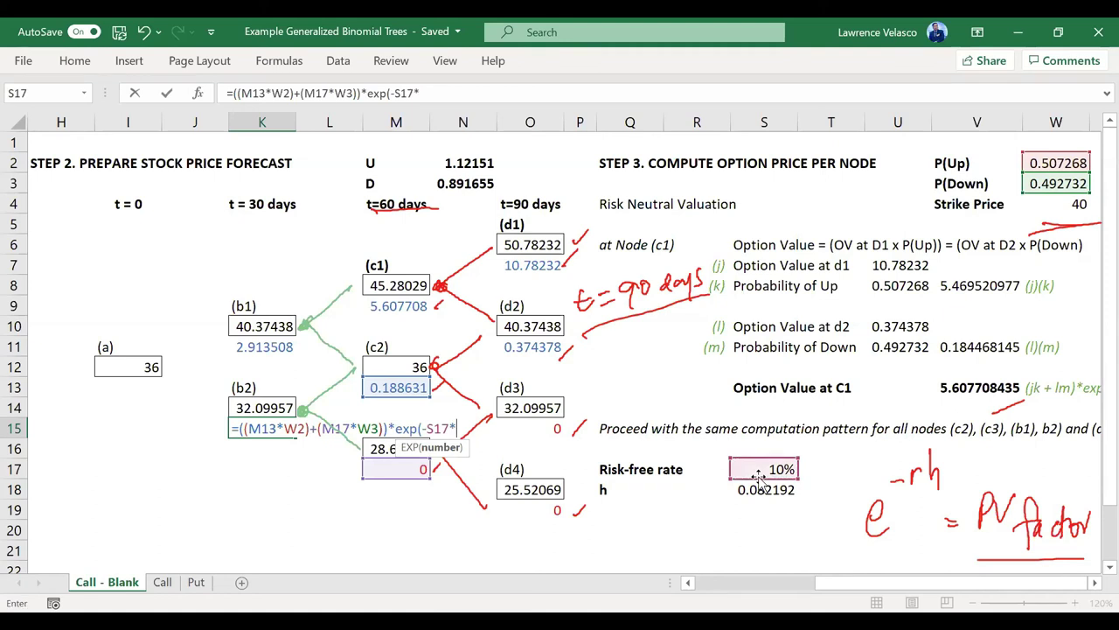
left_click(748, 491)
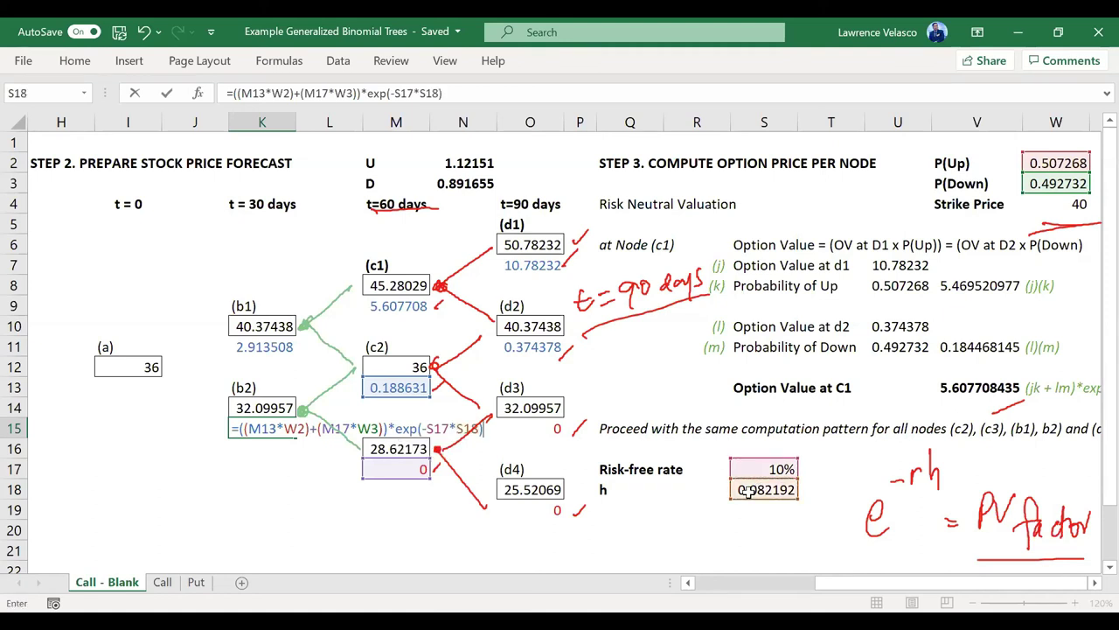
type(")")
key("Return")
key("Up")
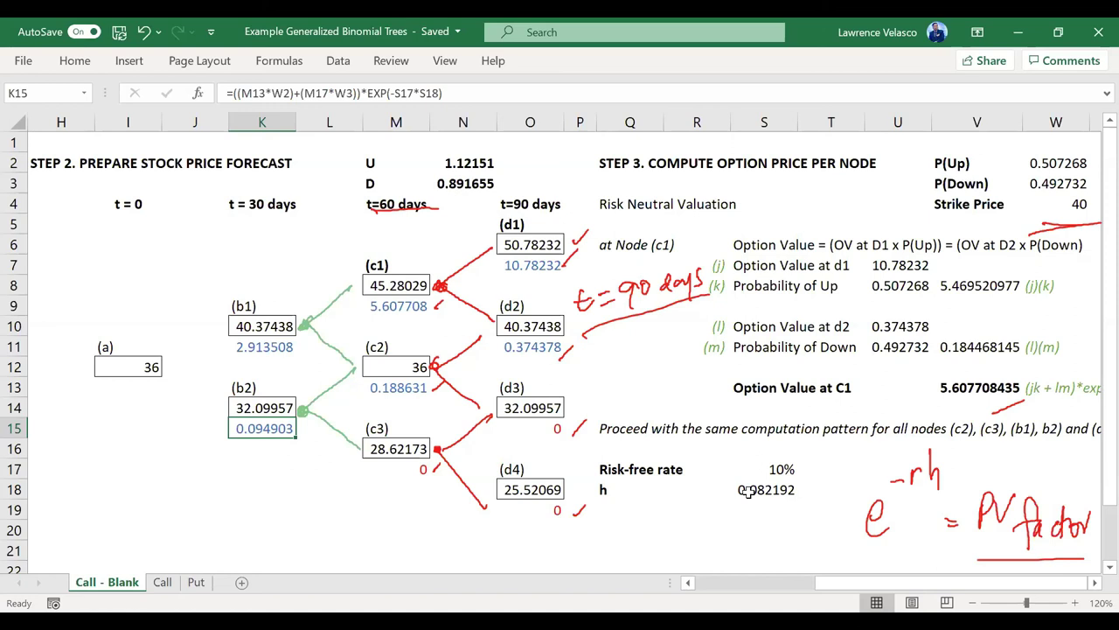
- Draw yellow annotation lines linking node (a) to nodes (b1) and (b2)
left_click_drag(168, 369, 224, 333)
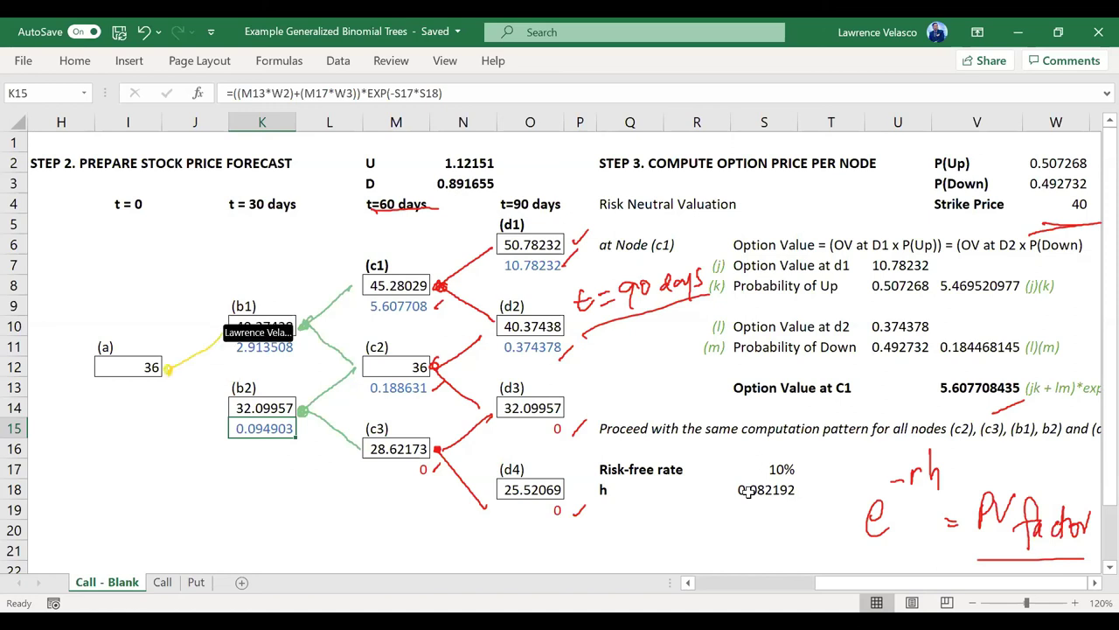
left_click_drag(168, 368, 228, 409)
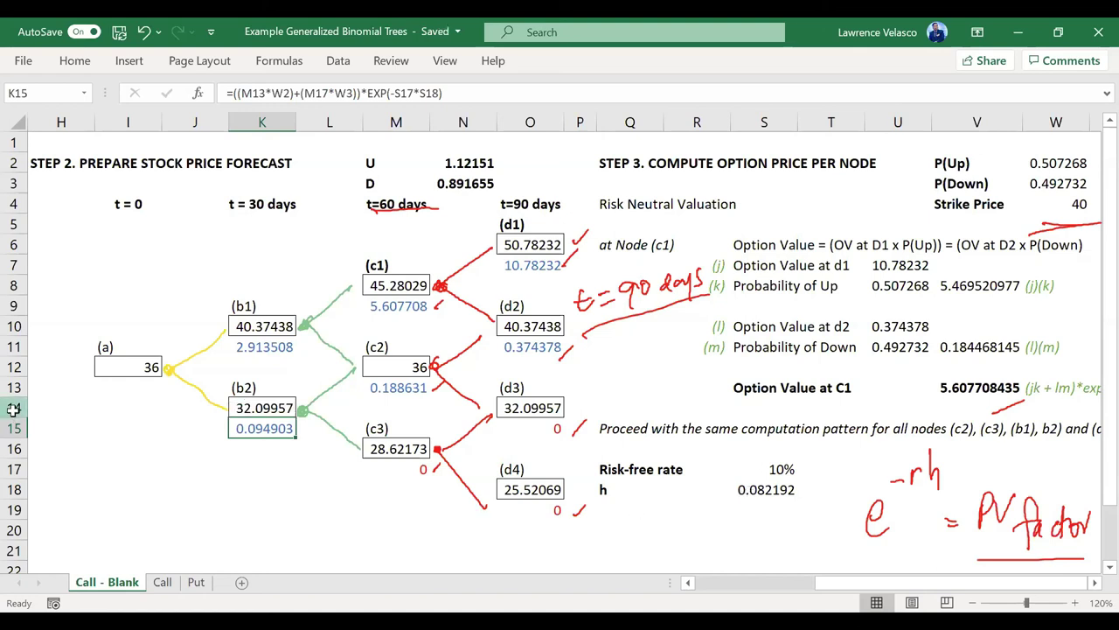
- Start the node (a) option value formula in I13 with the (b1) option value times the probability of up, =((K11*W2)
left_click(117, 394)
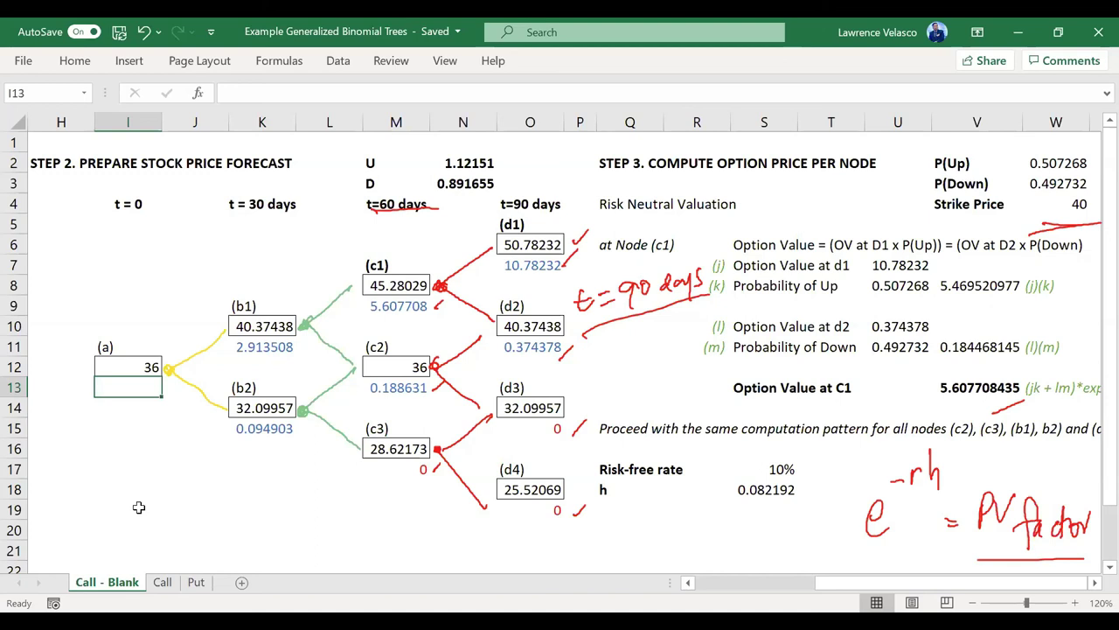
type("=")
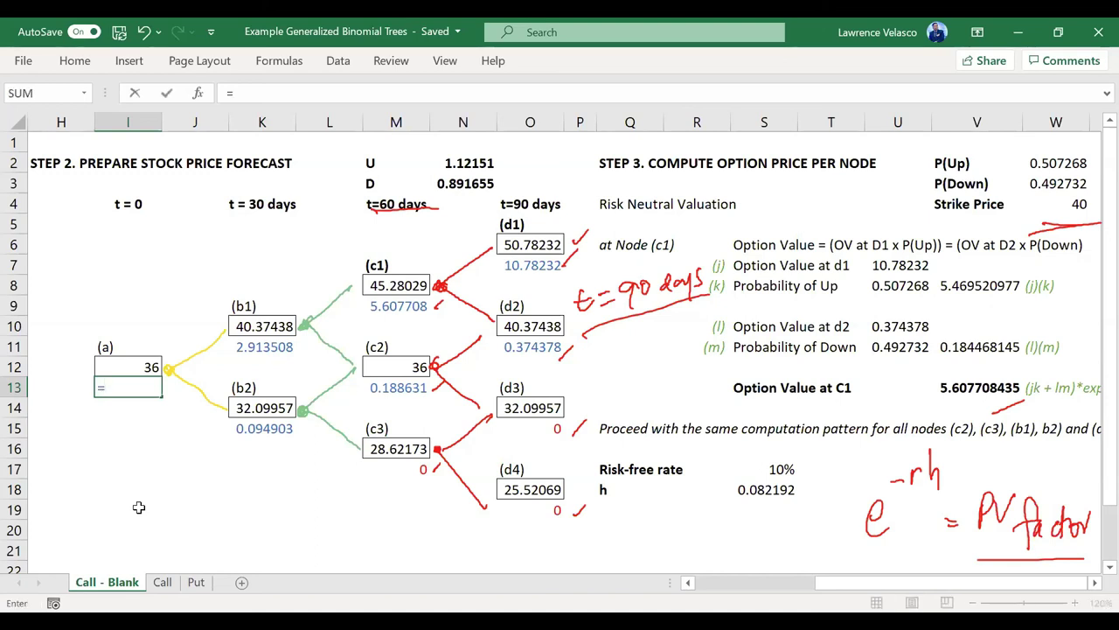
type("((")
left_click(250, 346)
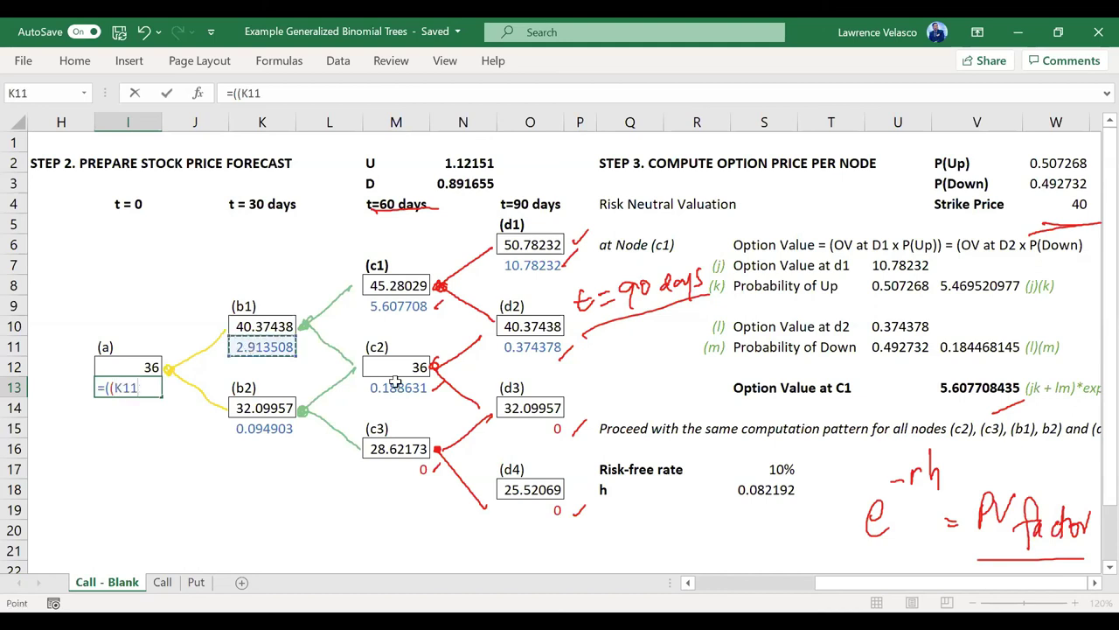
type("*")
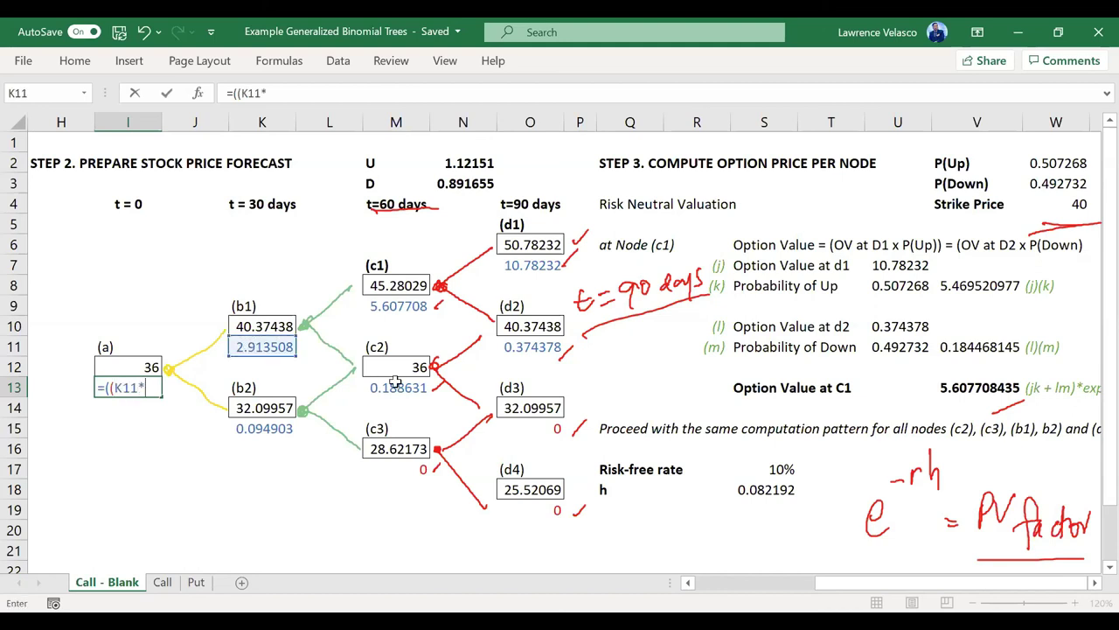
left_click(1054, 166)
type(")")
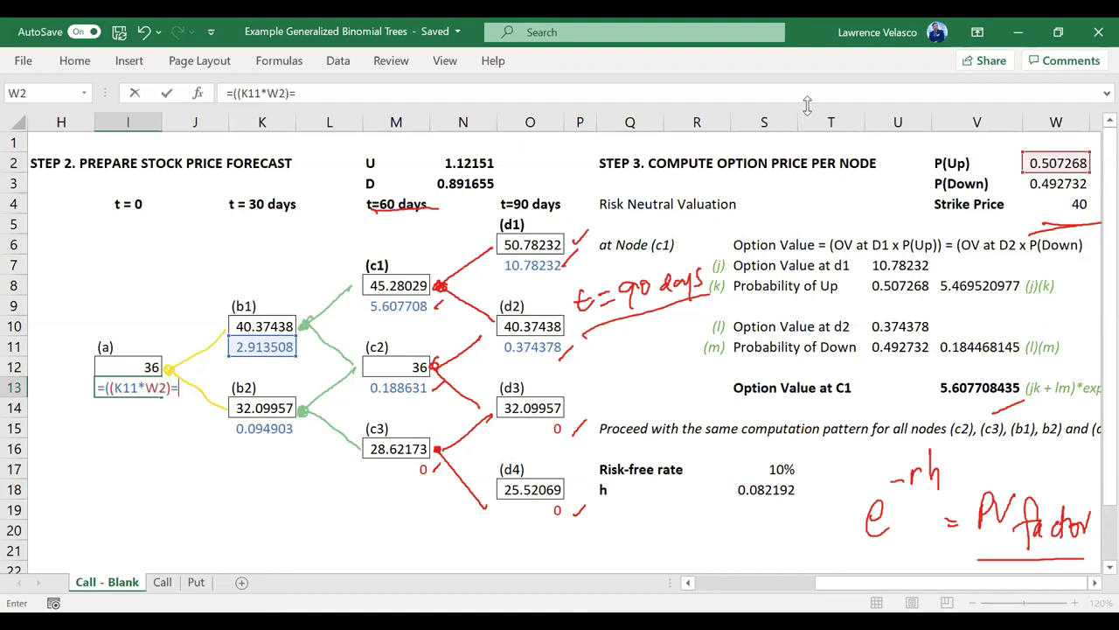
- Add the (b2) option value times the probability of down to the I13 formula as +(K15*W3) and close the outer parenthesis
type("+")
left_click(264, 433)
key("BackSpace")
key("BackSpace")
key("BackSpace")
type("(")
left_click(250, 434)
type("*")
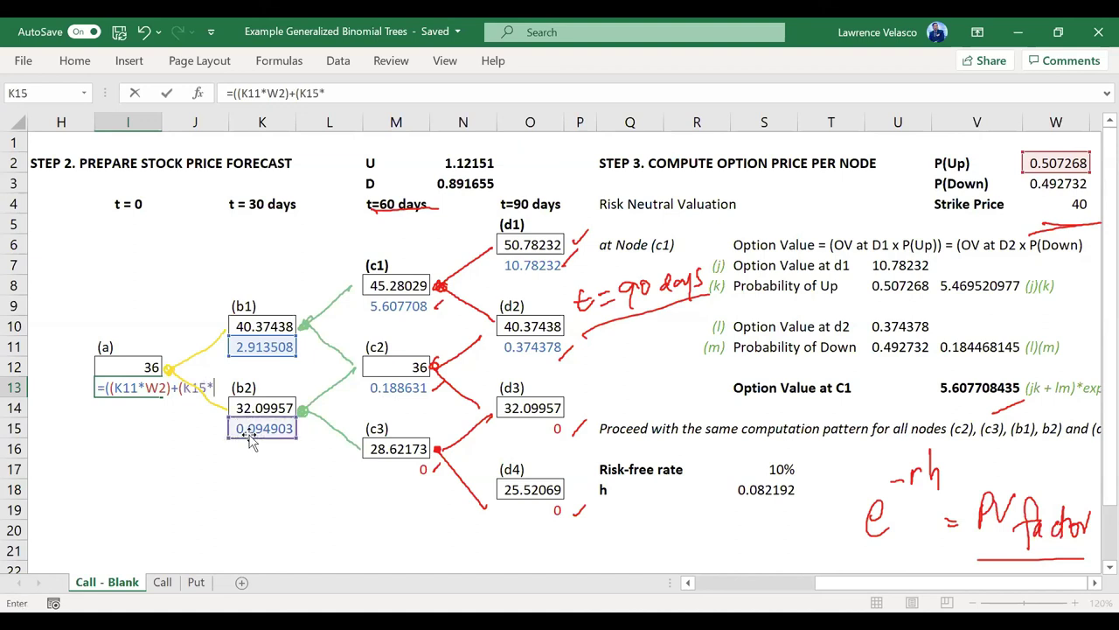
left_click(1041, 183)
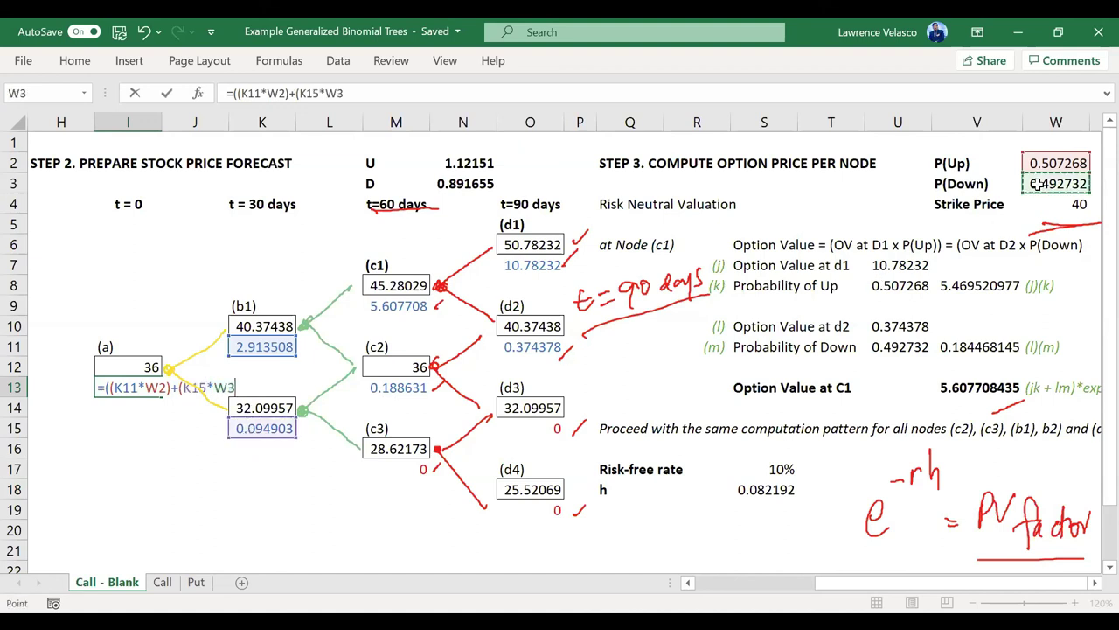
type("))")
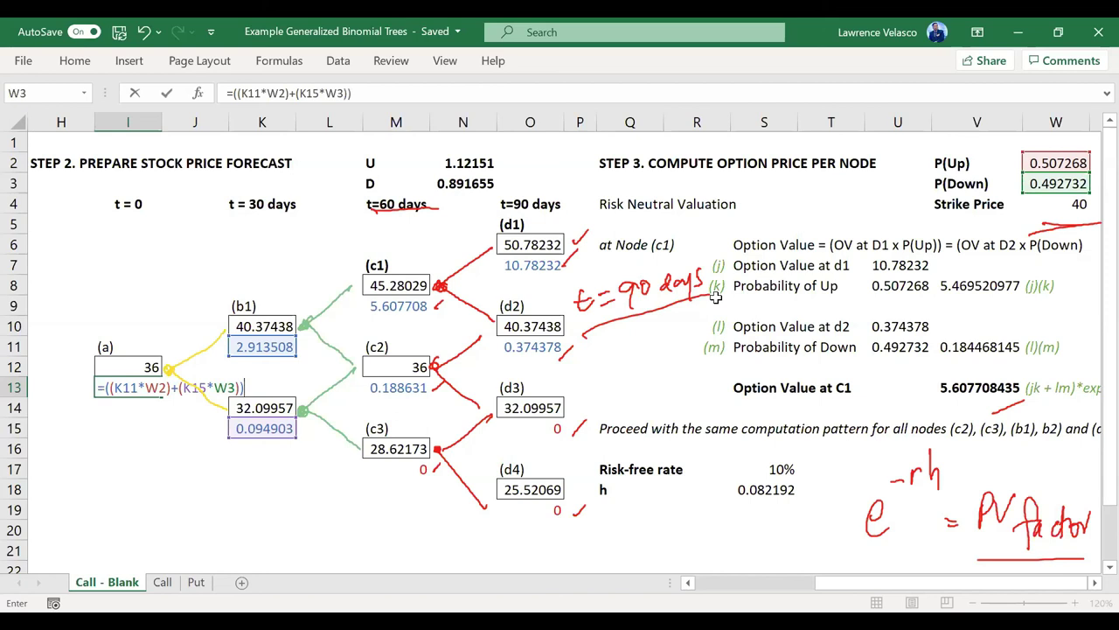
- Complete the I13 formula by multiplying by the discount factor exp(-S17*S18)
type("*(e")
key("BackSpace")
key("BackSpace")
type("e")
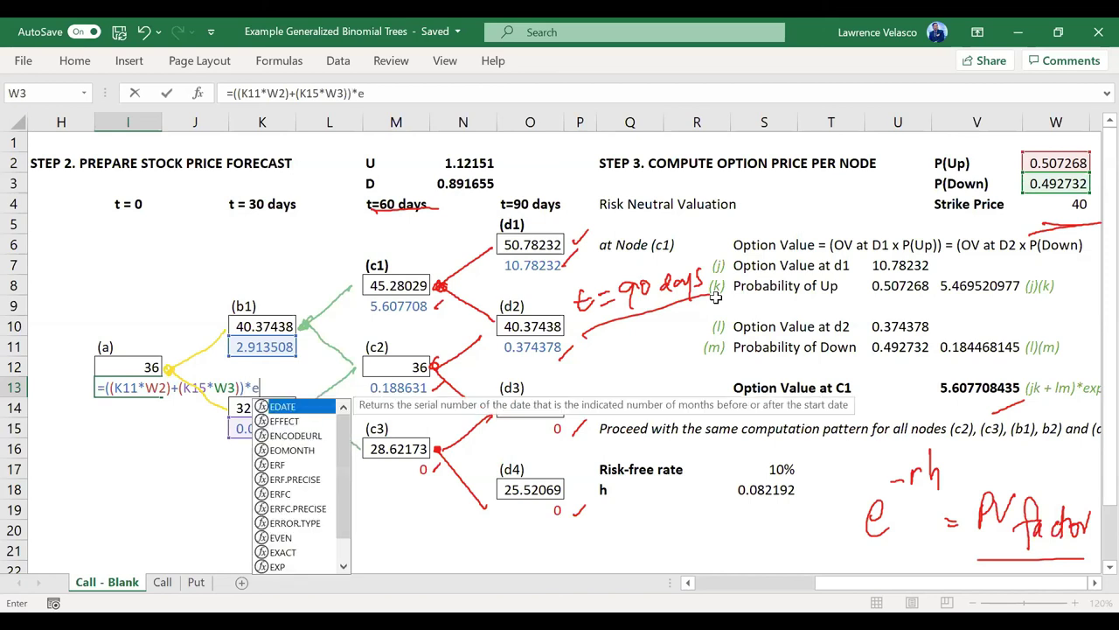
type("xp(-")
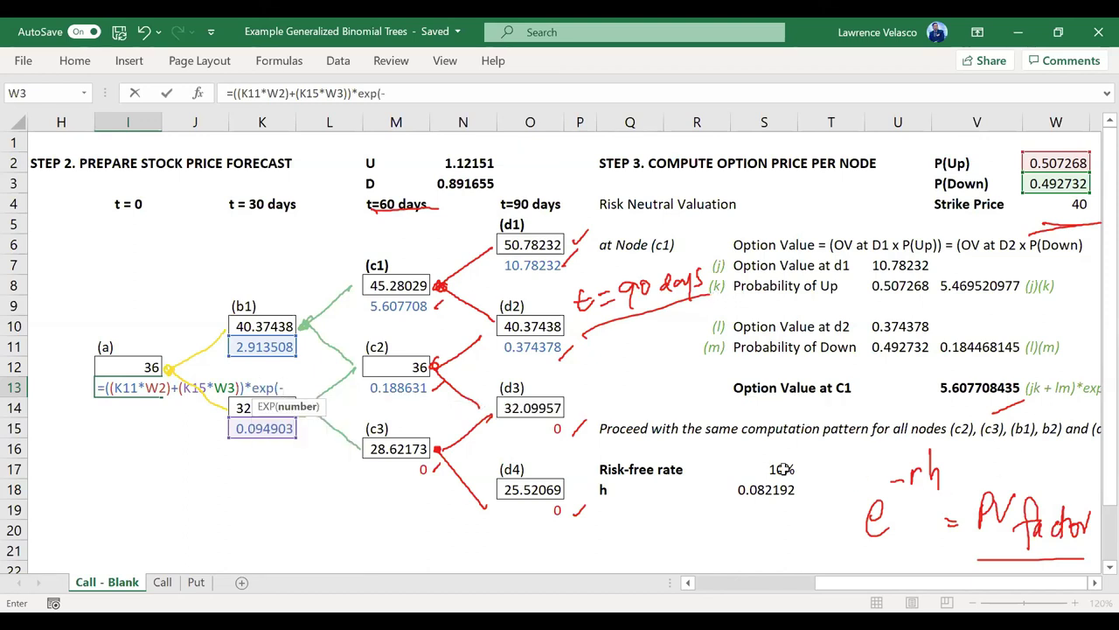
left_click(781, 470)
type("*")
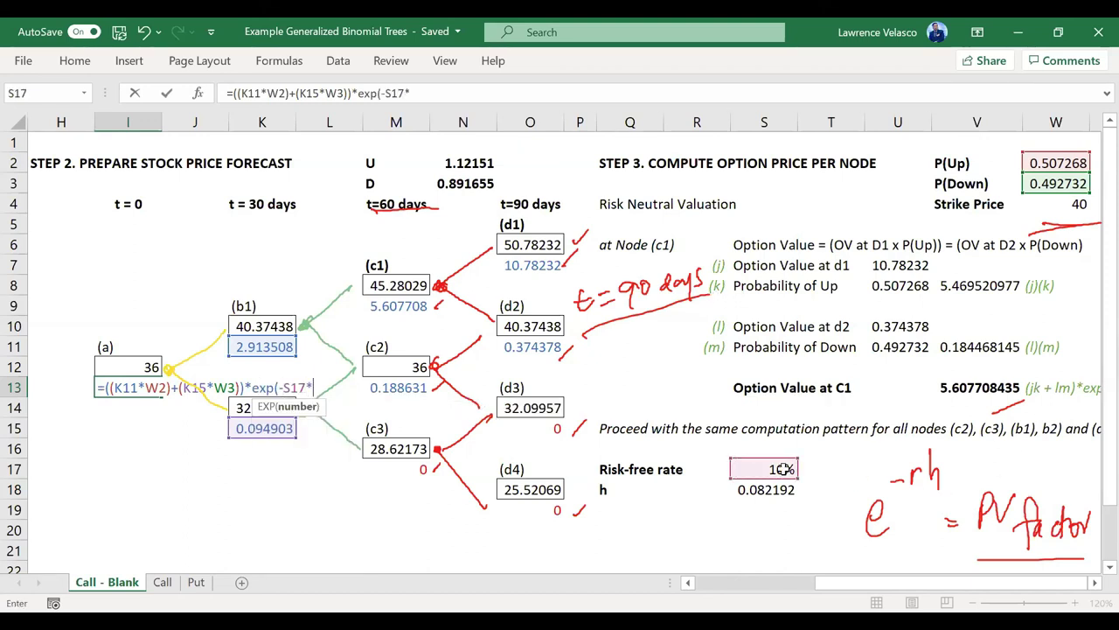
left_click(767, 492)
type(")")
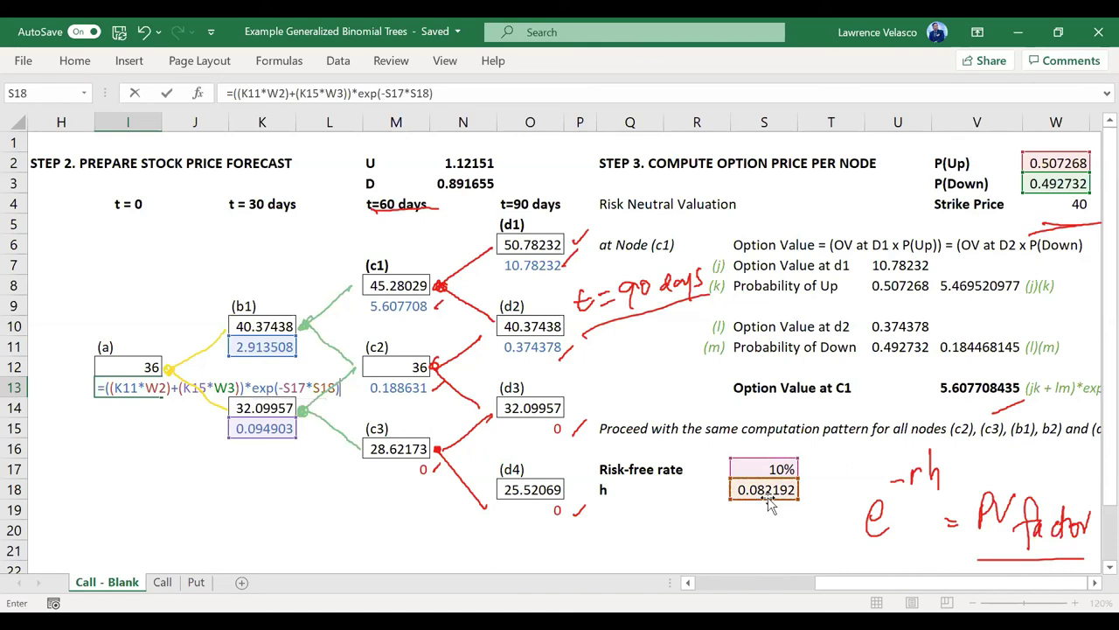
key("Return")
key("Up")
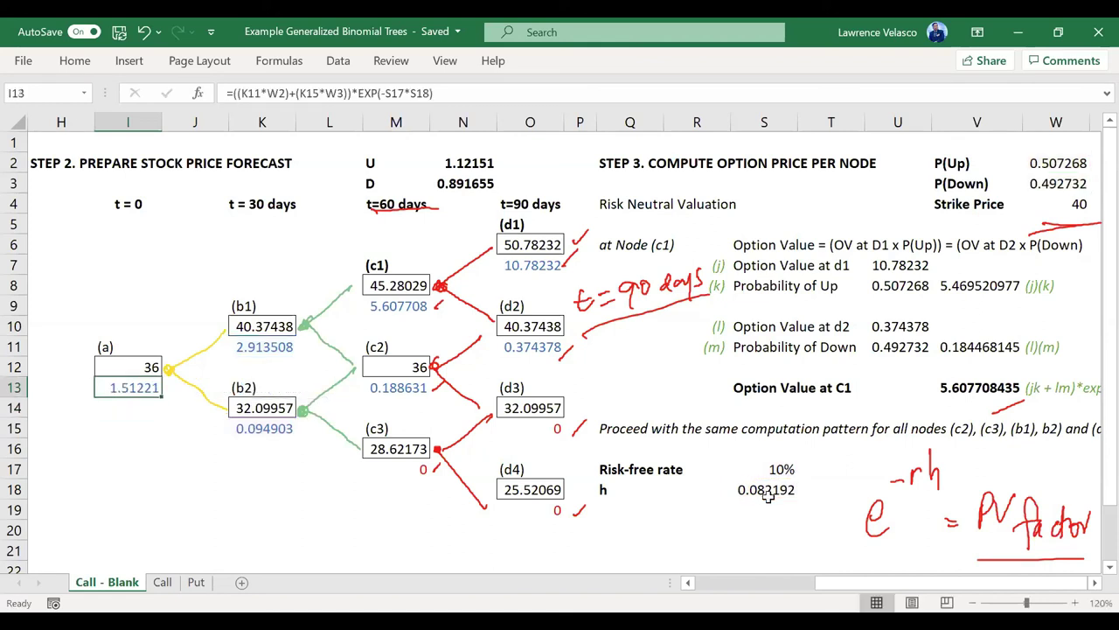
- Glance at the Call sheet and check the option value formulas of the 90-day nodes, starting with (d1) and (d2)
left_click(162, 582)
left_click(131, 584)
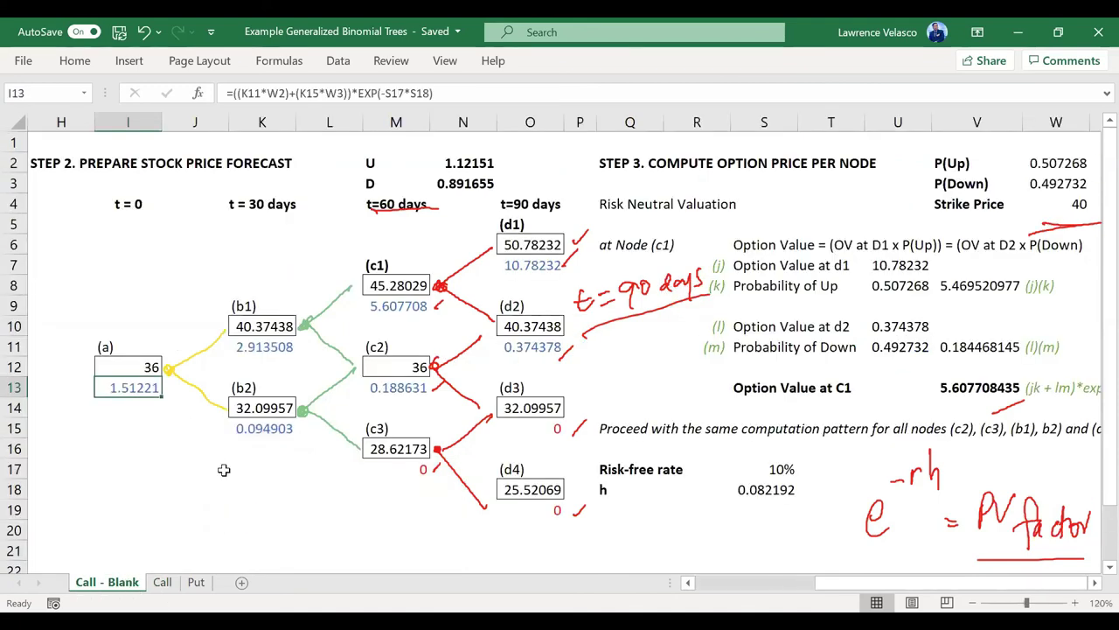
left_click(531, 264)
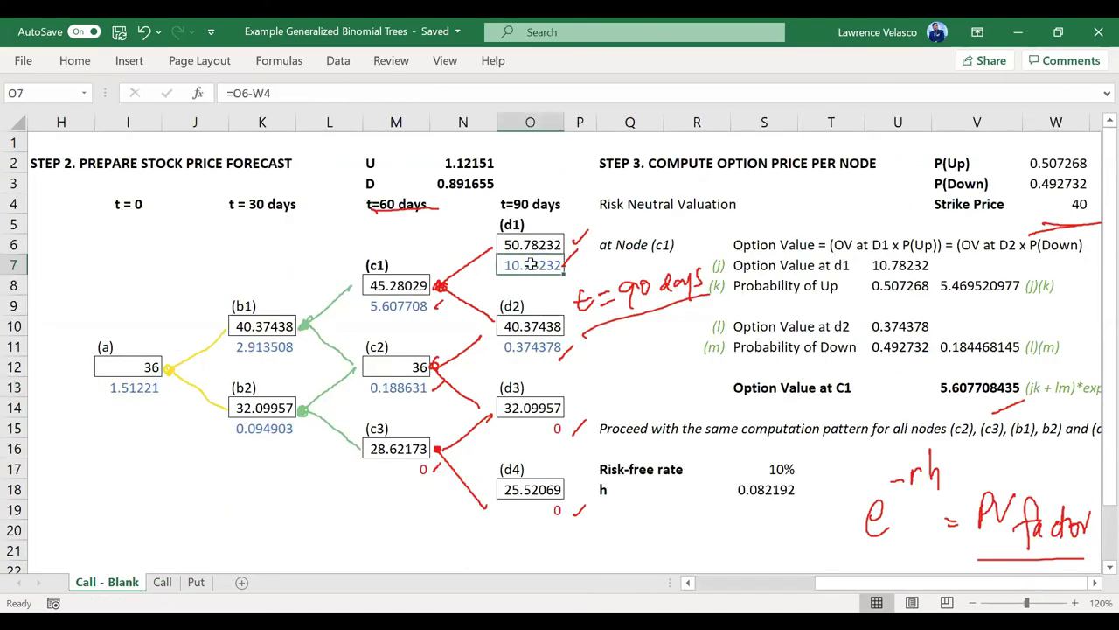
left_click(400, 102)
key("Return")
key("Down")
key("Down")
key("Down")
left_click(399, 101)
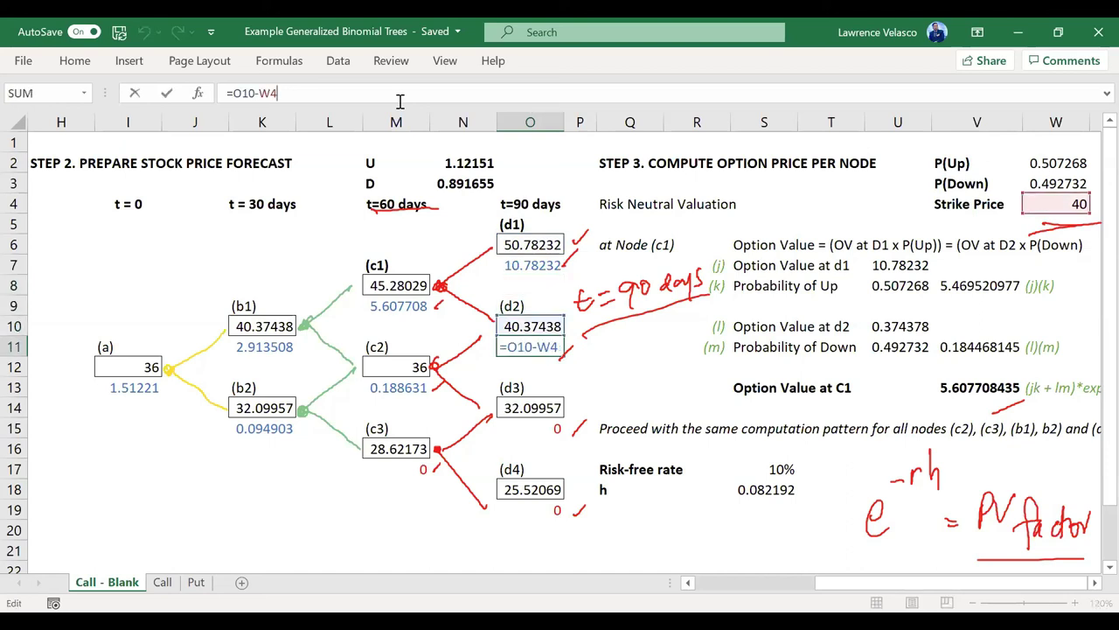
key("Return")
key("Down")
key("Down")
key("Down")
key("Down")
key("Down")
key("Down")
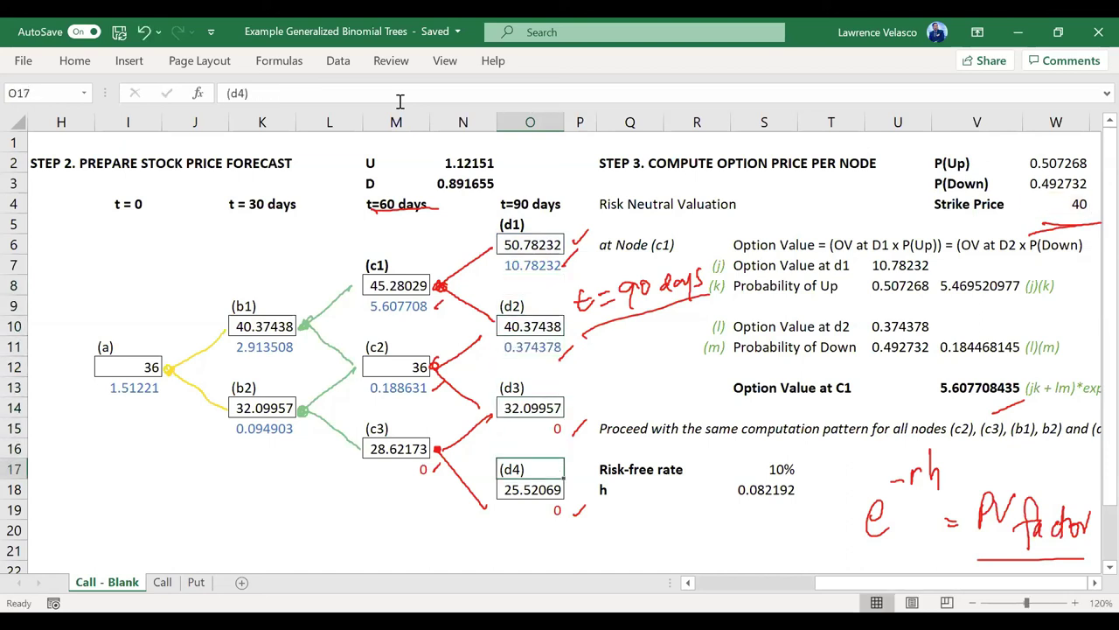
- Examine the node (c1) option value formula in M9 and the computation in V13 that it refers to
key("Left")
key("Left")
key("Up")
key("Up")
key("Up")
key("Up")
key("Up")
key("Up")
key("Up")
key("Up")
key("Up")
key("Up")
key("Down")
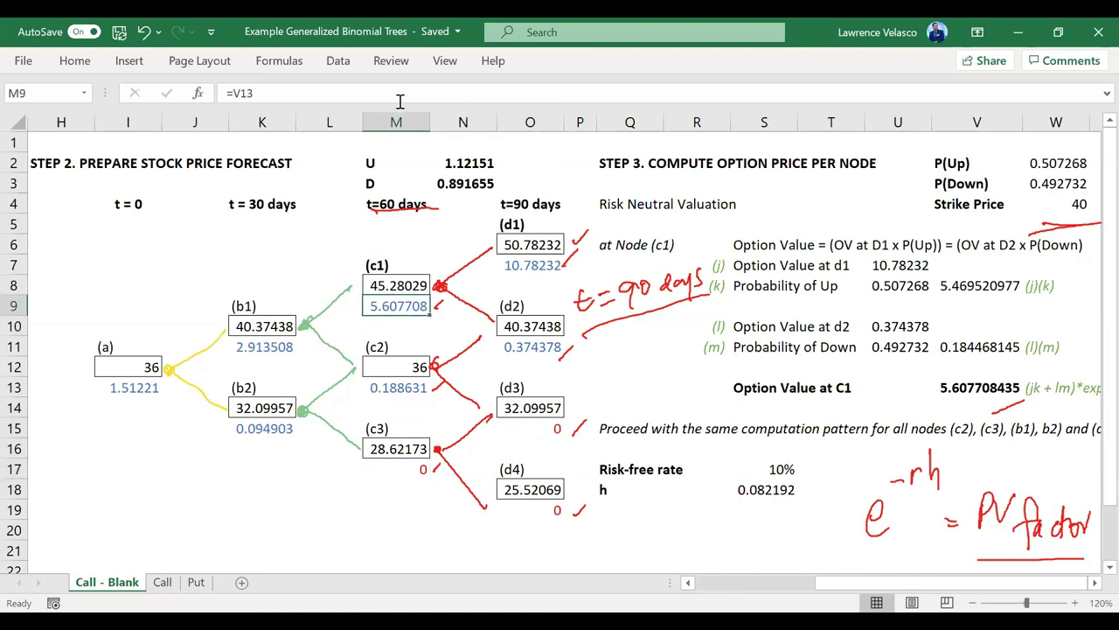
left_click(981, 388)
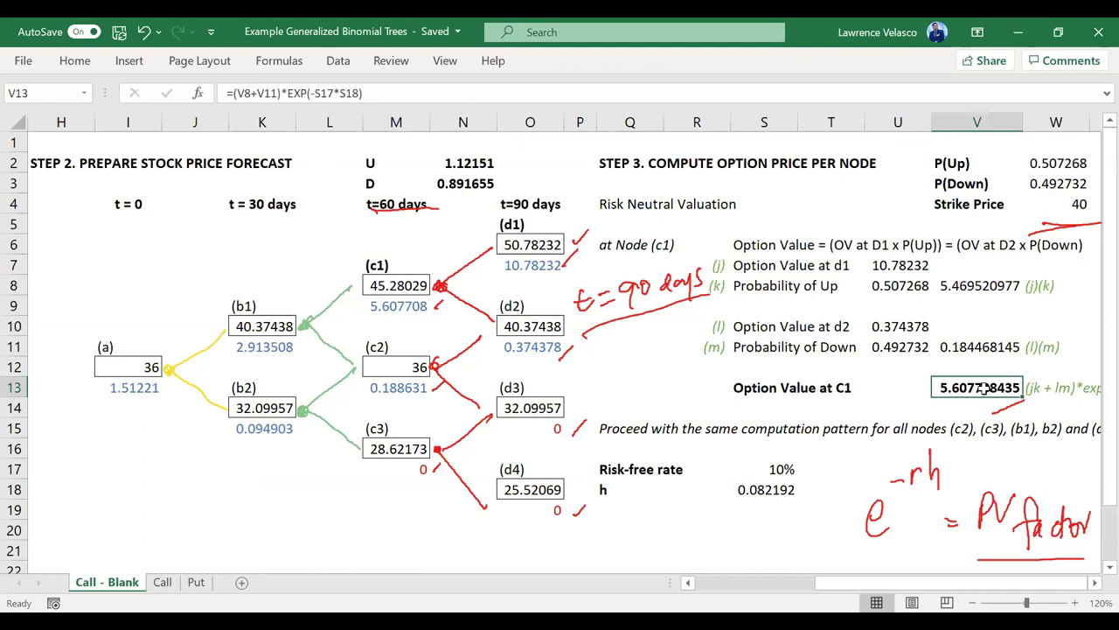
left_click(427, 95)
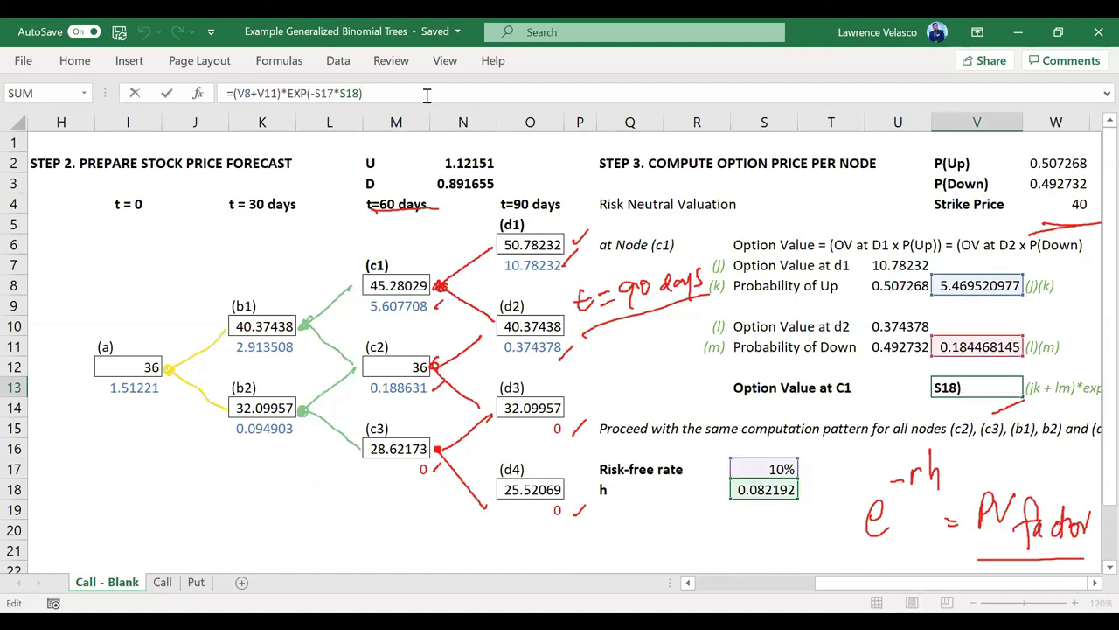
scroll(577, 277, "right", 2)
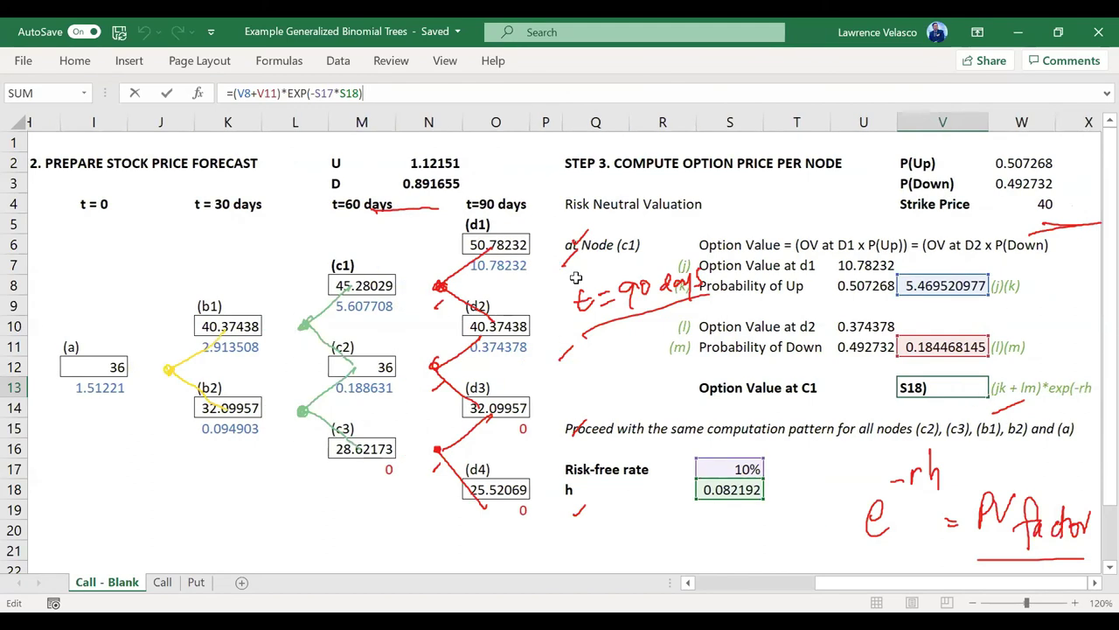
scroll(576, 277, "left", 2)
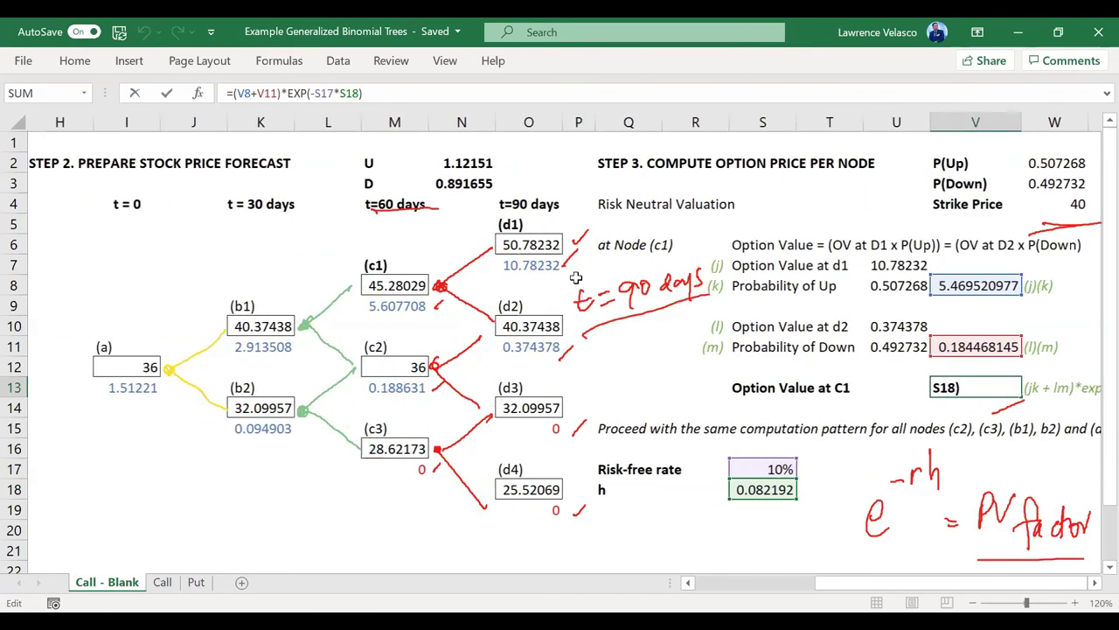
scroll(576, 278, "right", 1)
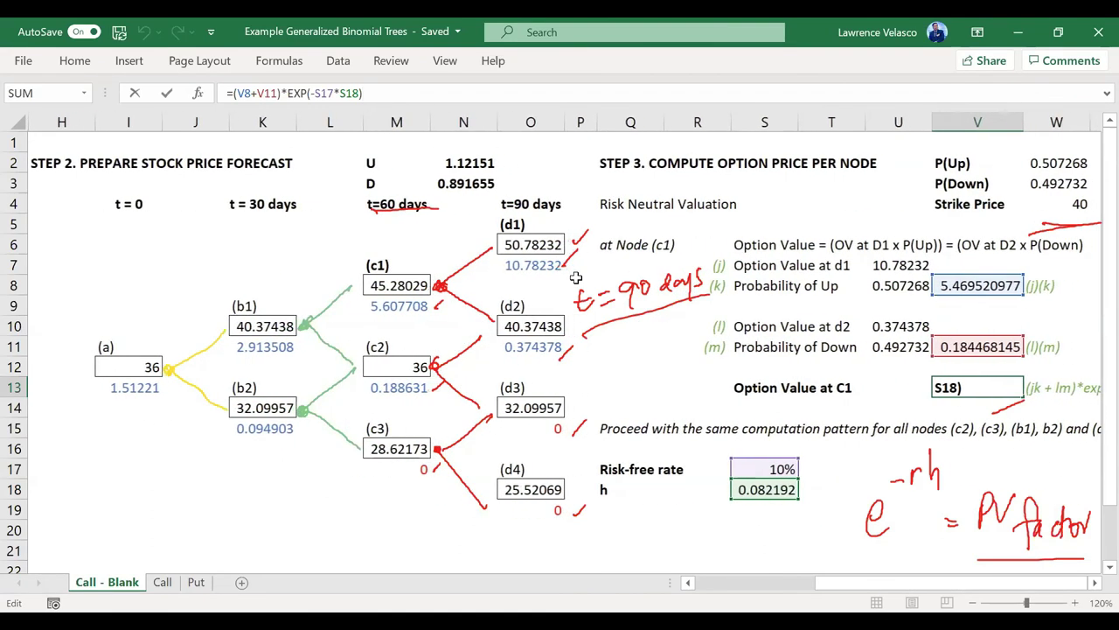
left_click(398, 305)
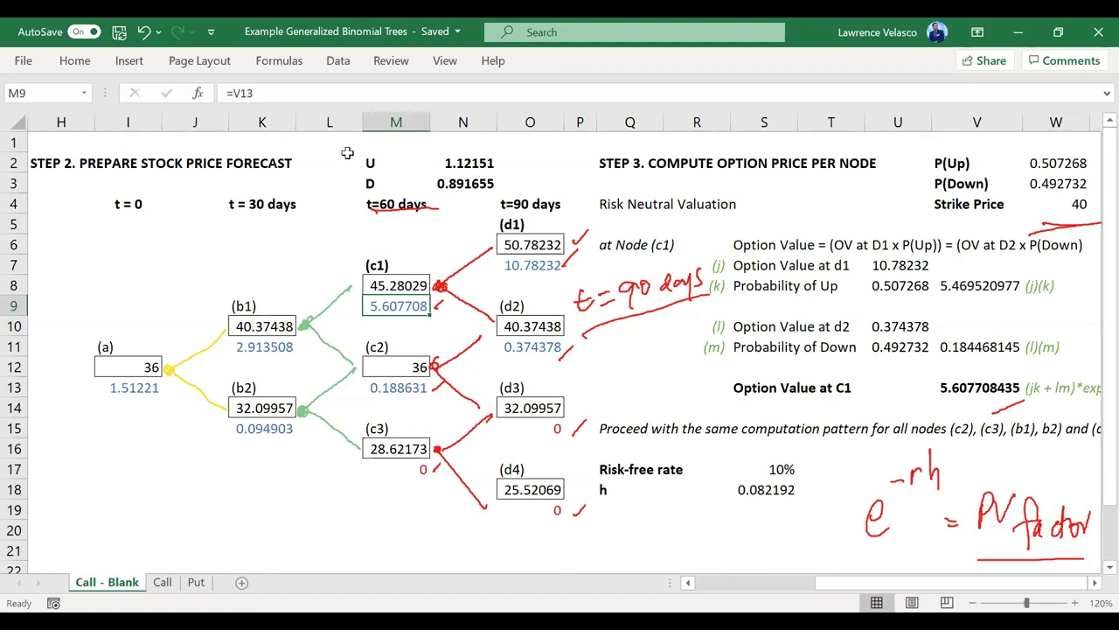
left_click(321, 101)
key("ctrl+Return")
- Correct the node (c2) formula in M13 so its discount factor uses the risk-free rate cell, EXP(-S17*S18)
key("Down")
key("Down")
key("Down")
key("Down")
left_click(322, 101)
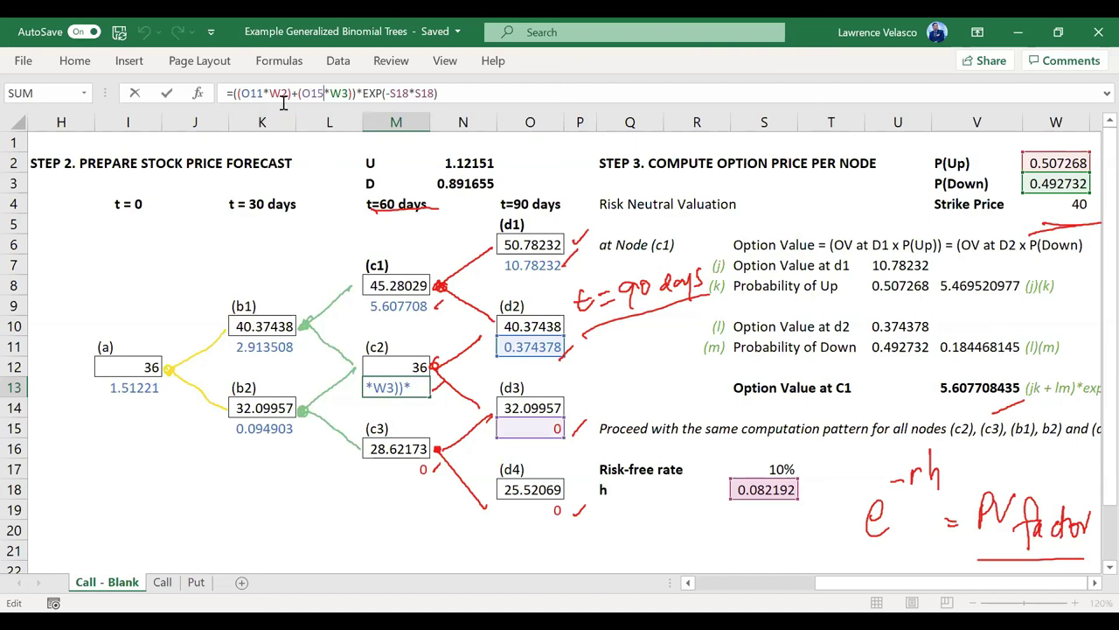
left_click(400, 92)
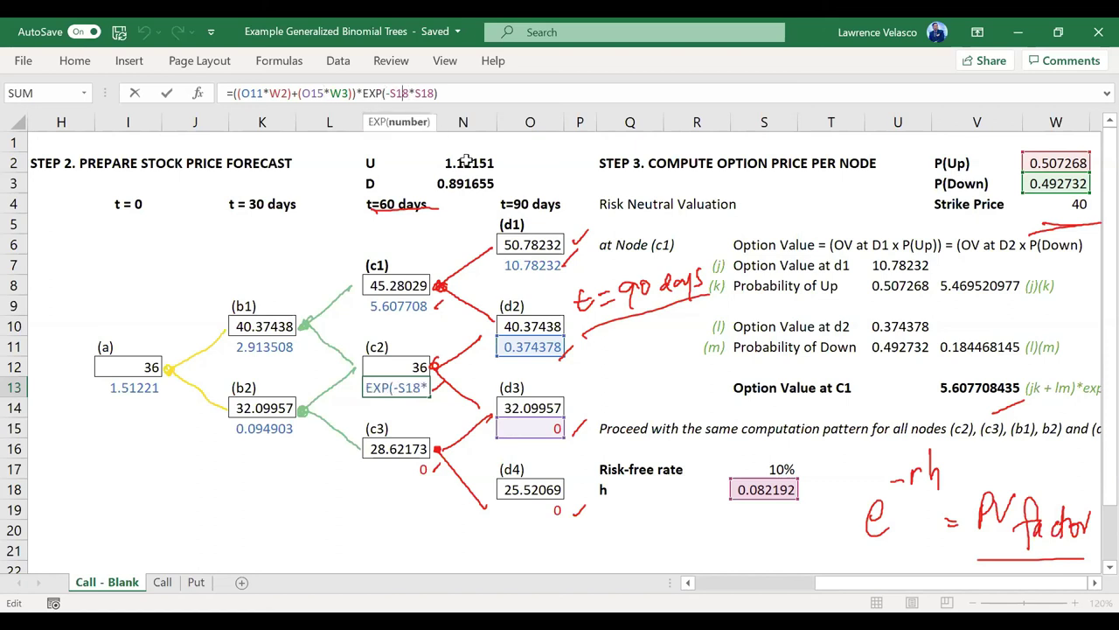
left_click(773, 470)
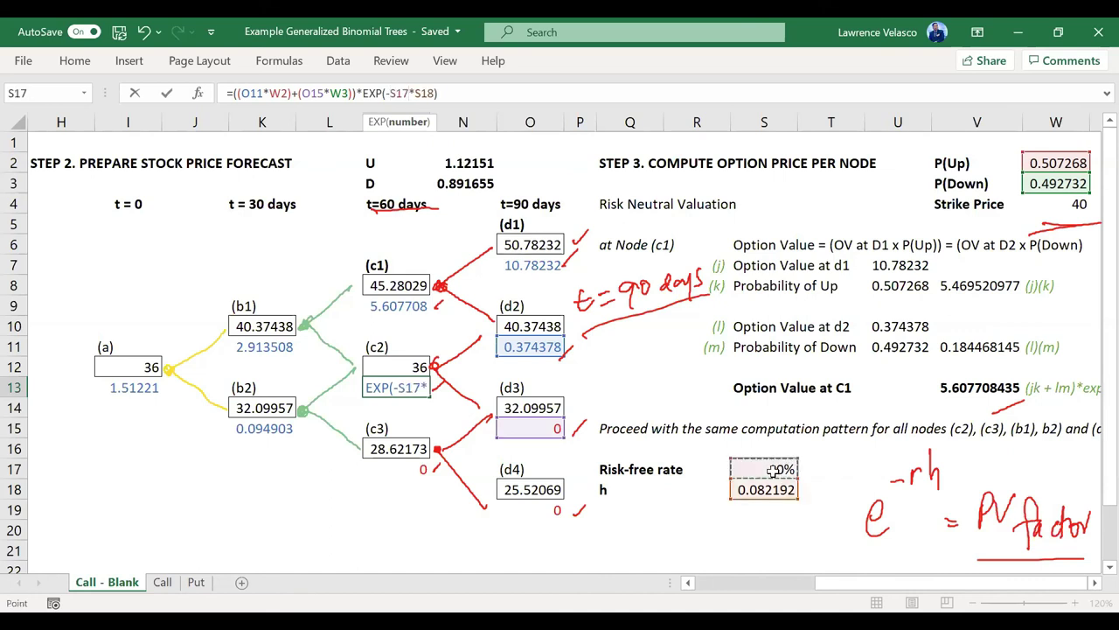
key("Return")
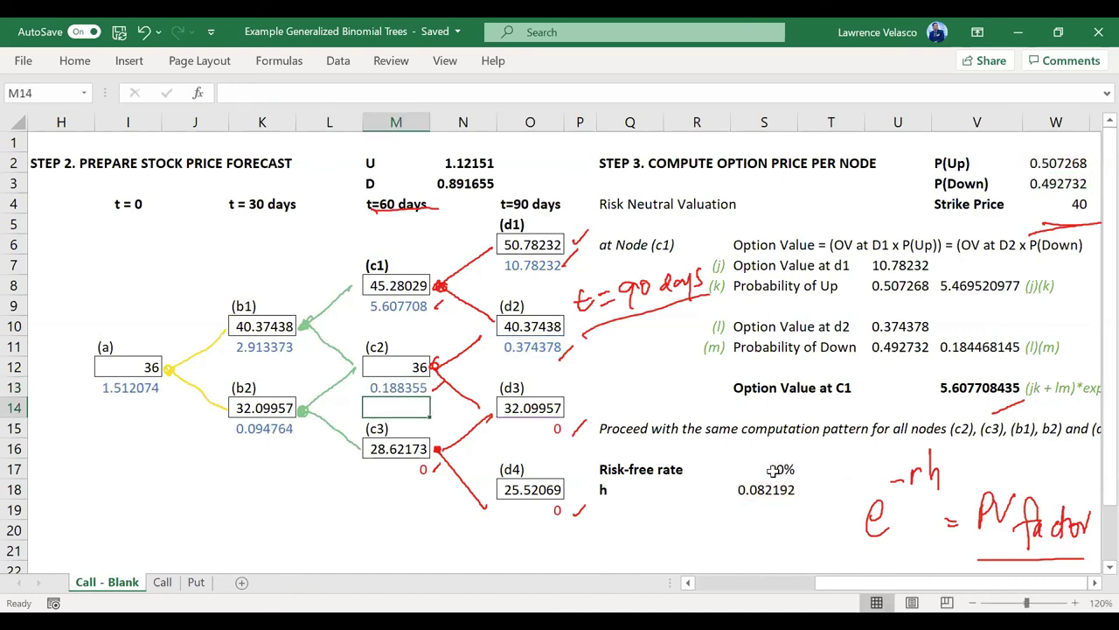
- Select the node (a) option value in I13 and circle it with a blue annotation
key("Up")
key("Left")
key("Left")
key("Left")
key("Left")
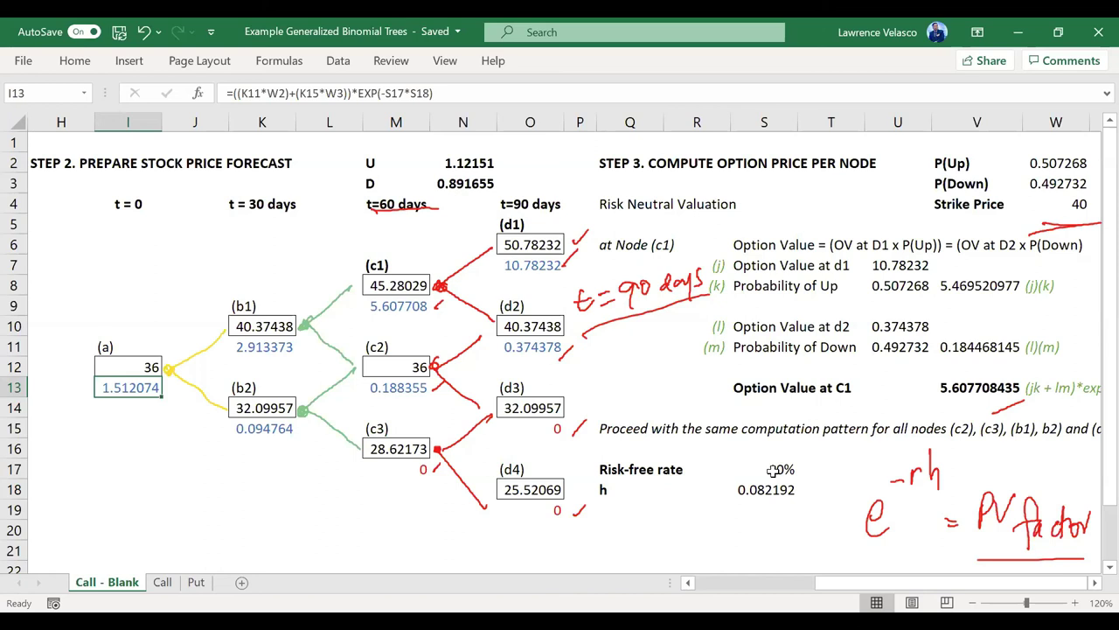
left_click_drag(131, 357, 153, 359)
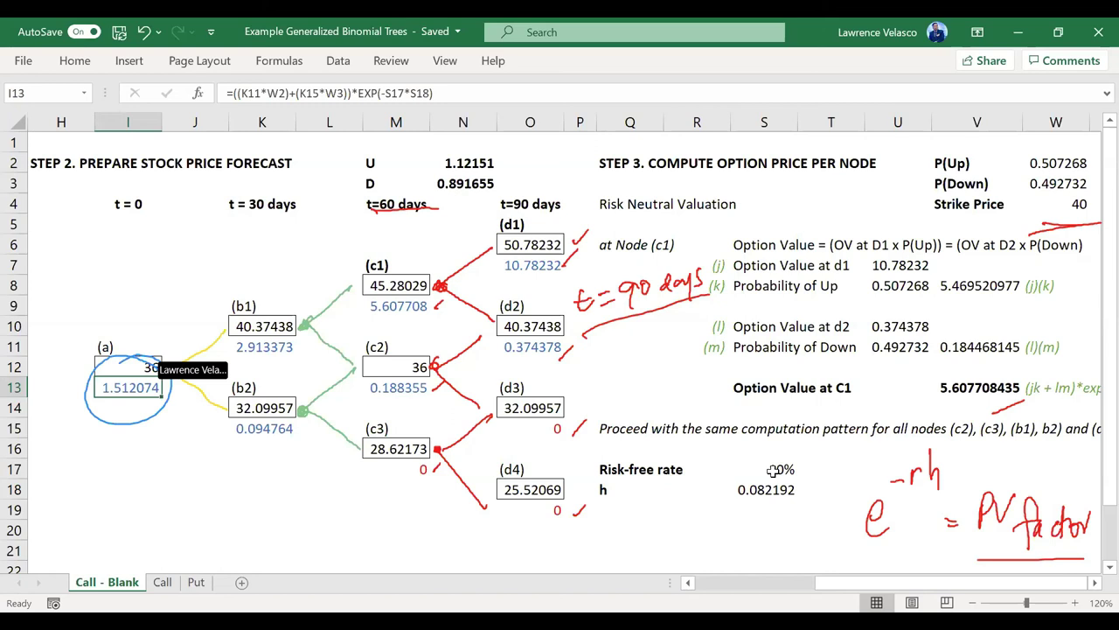